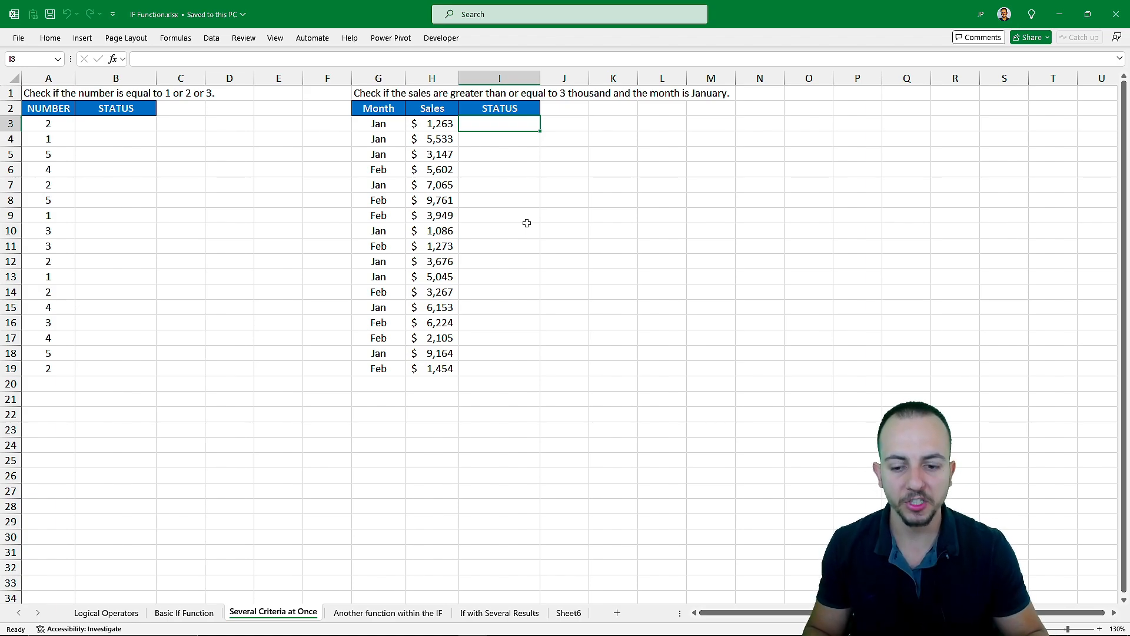
# - Look through the worksheets up to If with Several Results and return to the Basic If Function sheet
pyautogui.hotkey('ctrl', 'pagedown')
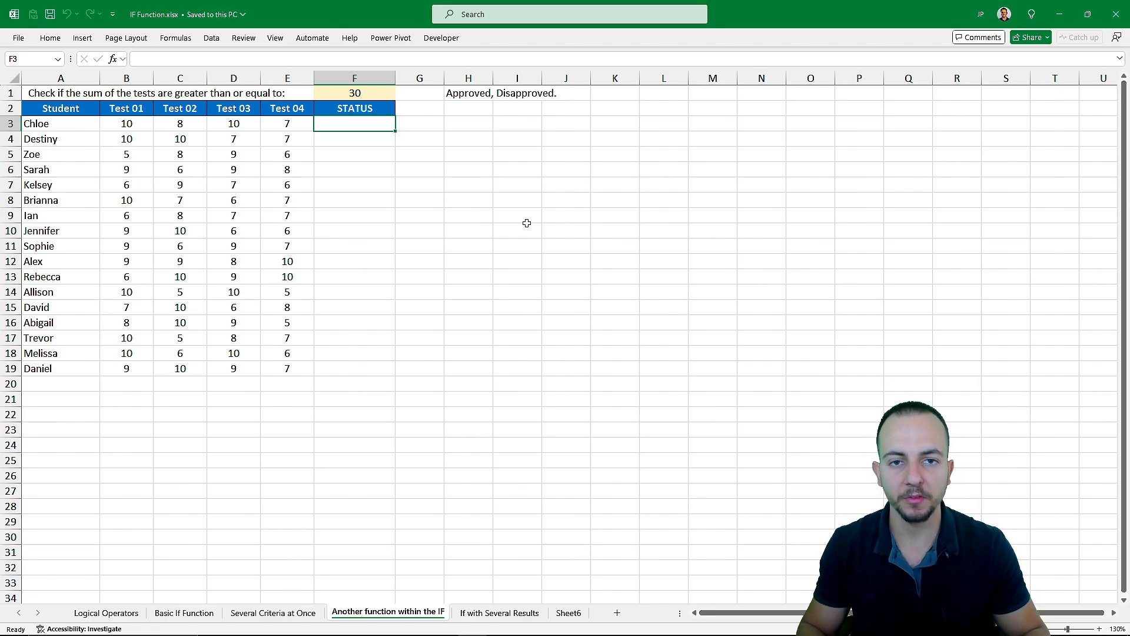
pyautogui.hotkey('ctrl', 'pagedown')
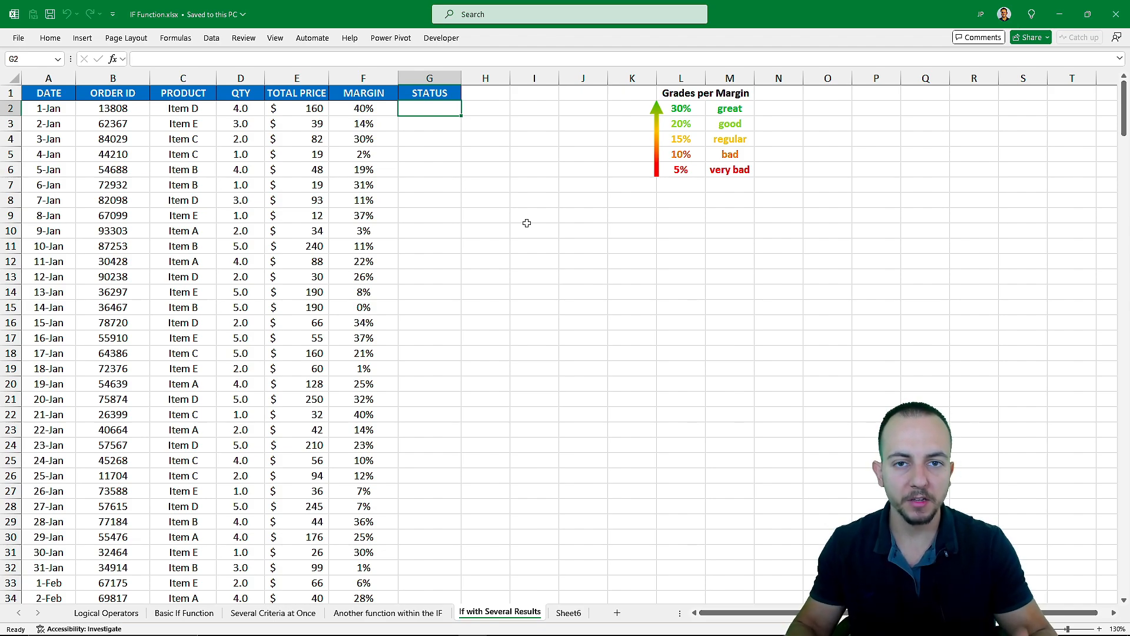
pyautogui.hotkey('ctrl', 'pageup')
pyautogui.hotkey('ctrl', 'pageup')
pyautogui.hotkey('ctrl', 'pageup')
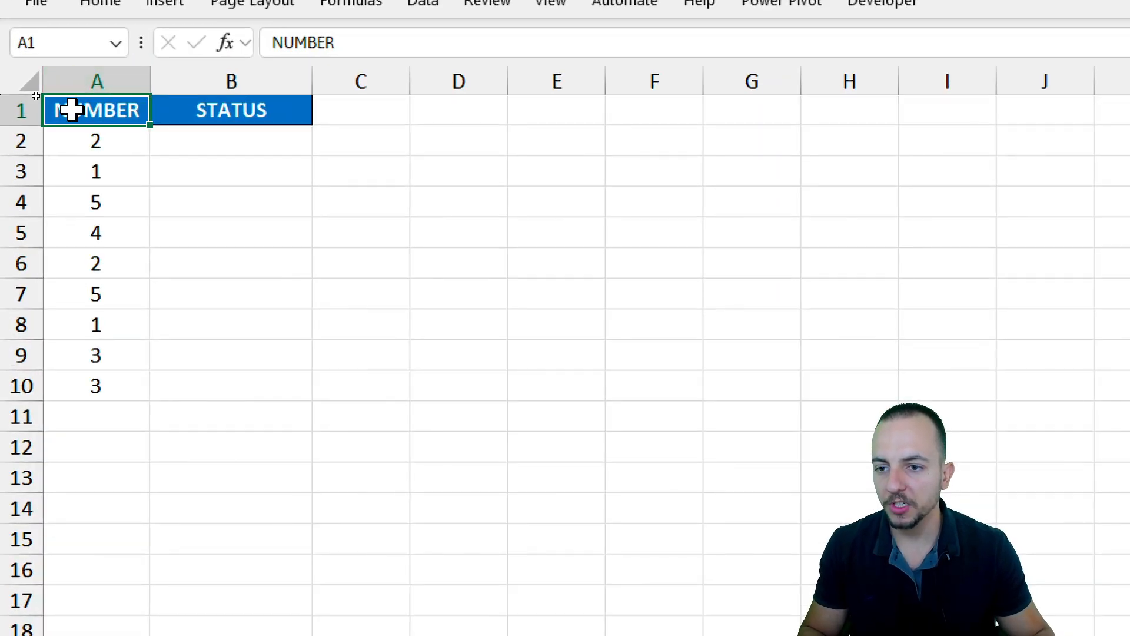
pyautogui.click(185, 147)
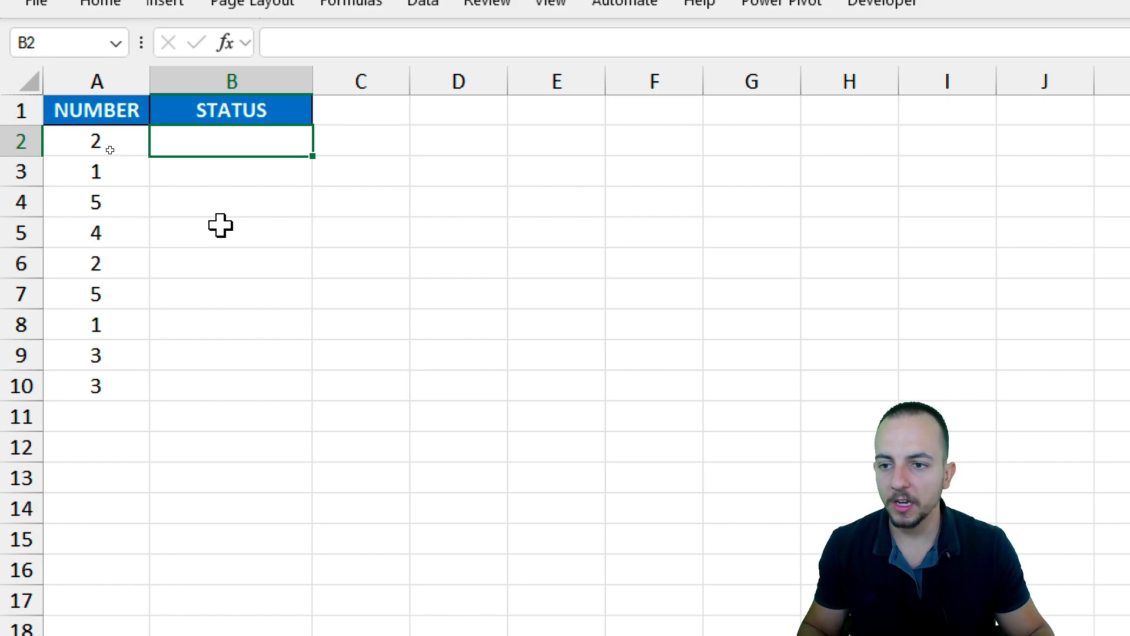
pyautogui.moveTo(96, 109); pyautogui.dragTo(107, 381)
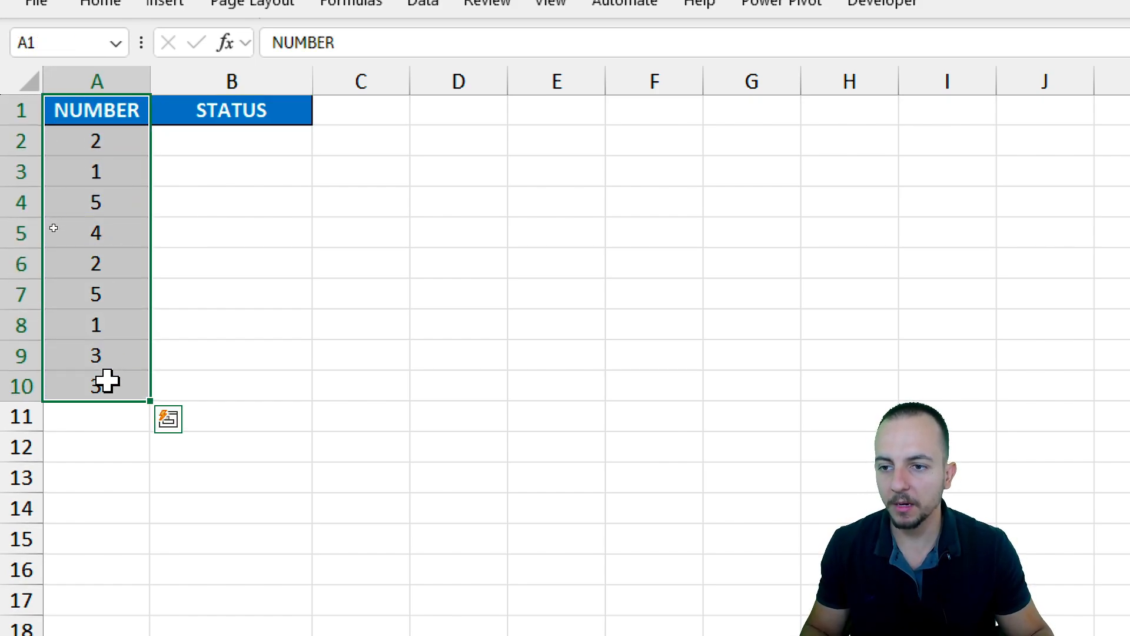
pyautogui.click(218, 149)
pyautogui.moveTo(134, 142); pyautogui.dragTo(116, 370)
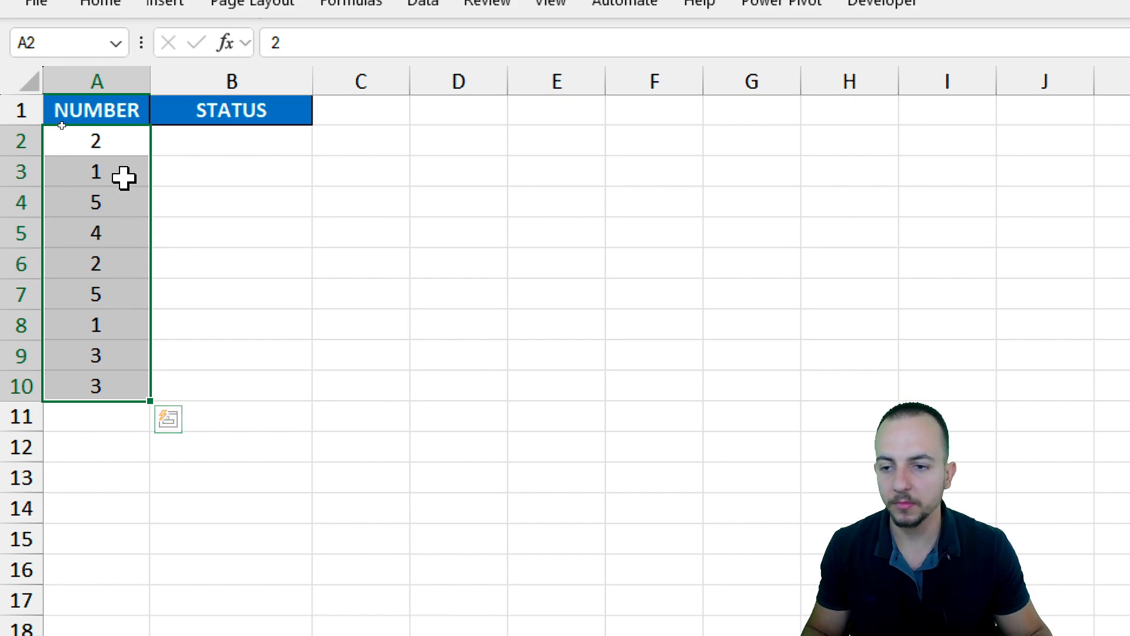
pyautogui.moveTo(109, 152); pyautogui.dragTo(181, 147)
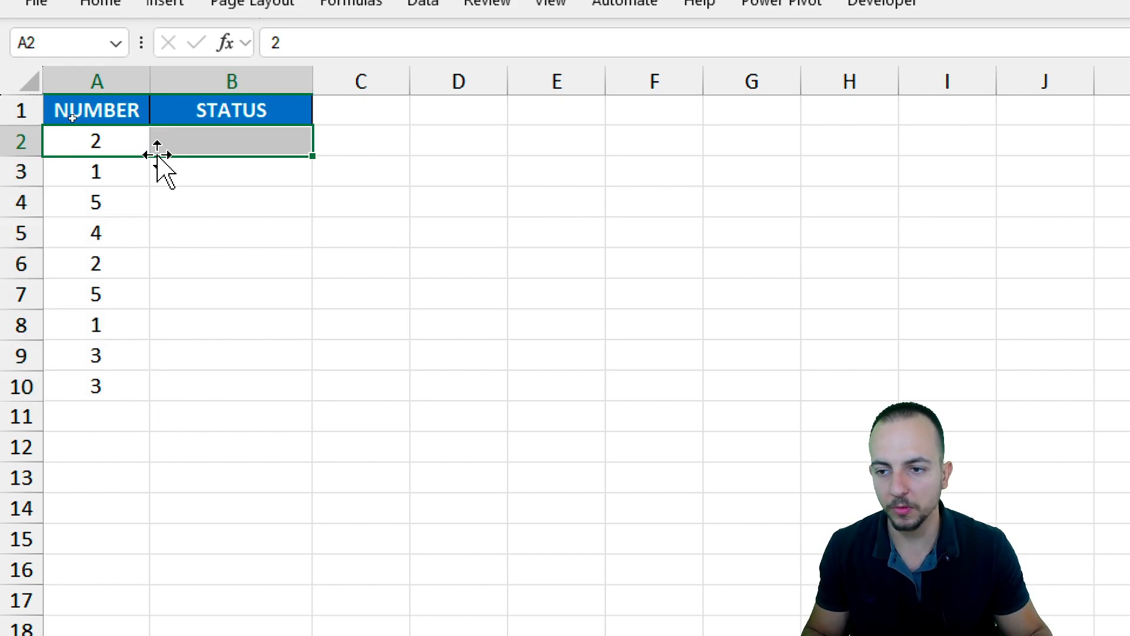
pyautogui.click(122, 173)
# - Enter TRUE manually in the STATUS column beside each number 1, in cells B3 and B8
pyautogui.click(194, 174)
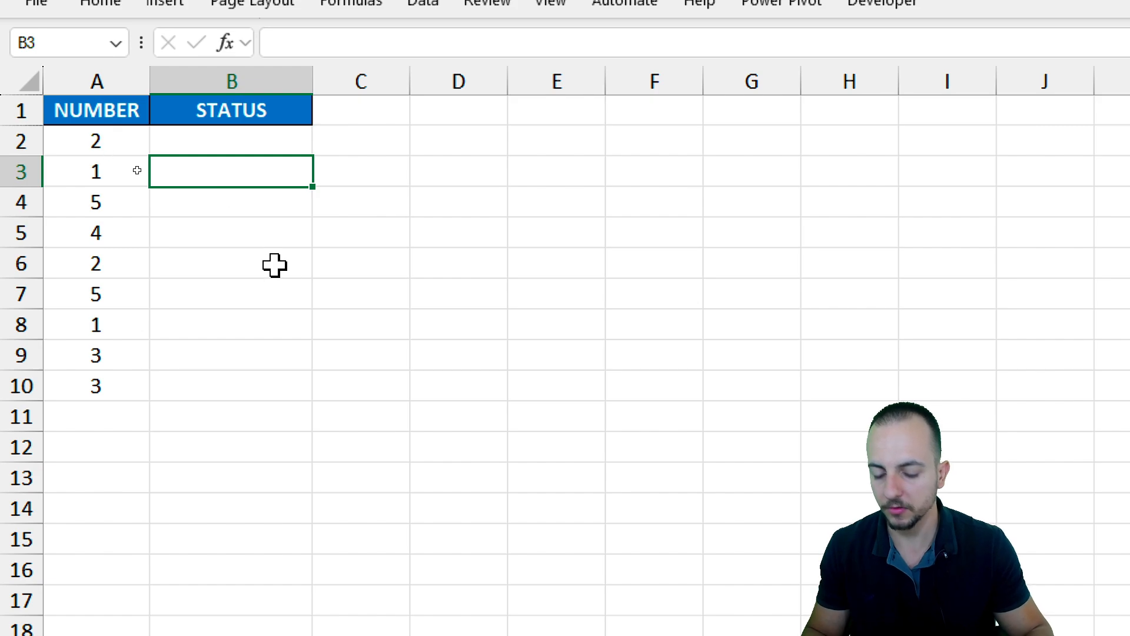
pyautogui.write('ok')
pyautogui.press('BackSpace')
pyautogui.press('BackSpace')
pyautogui.write('true')
pyautogui.press('Return')
pyautogui.press('Return')
pyautogui.press('Return')
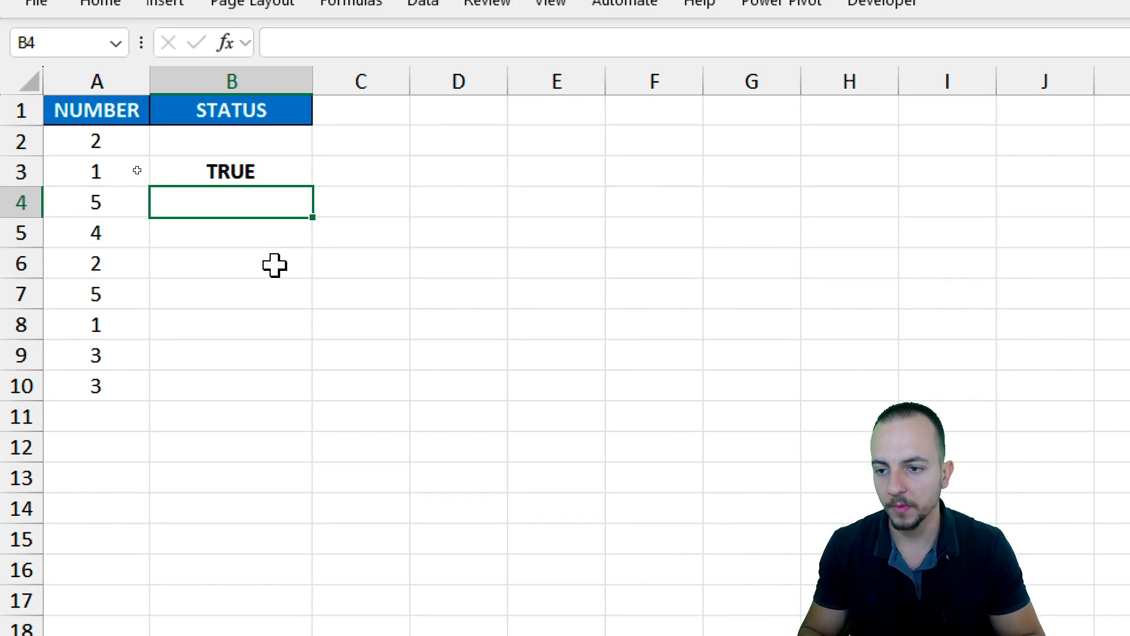
pyautogui.press('Return')
pyautogui.press('Return')
pyautogui.write('true')
pyautogui.press('Return')
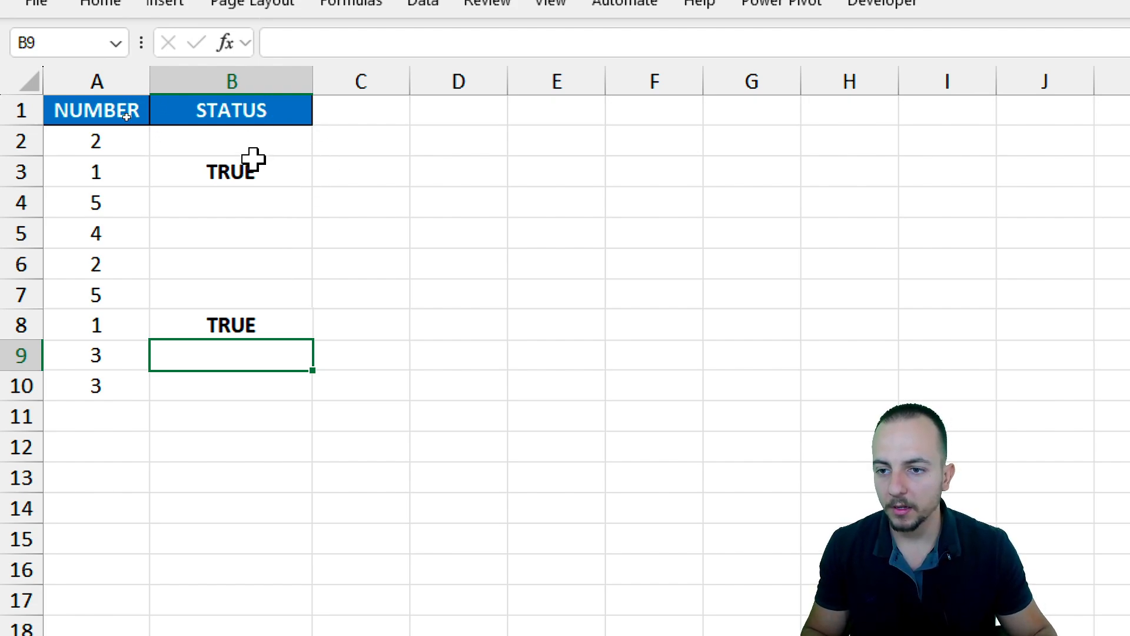
# - Clear the manual entries from the STATUS range B2:B10 and return to cell B2
pyautogui.moveTo(255, 171); pyautogui.dragTo(242, 388)
pyautogui.moveTo(225, 132); pyautogui.dragTo(245, 389)
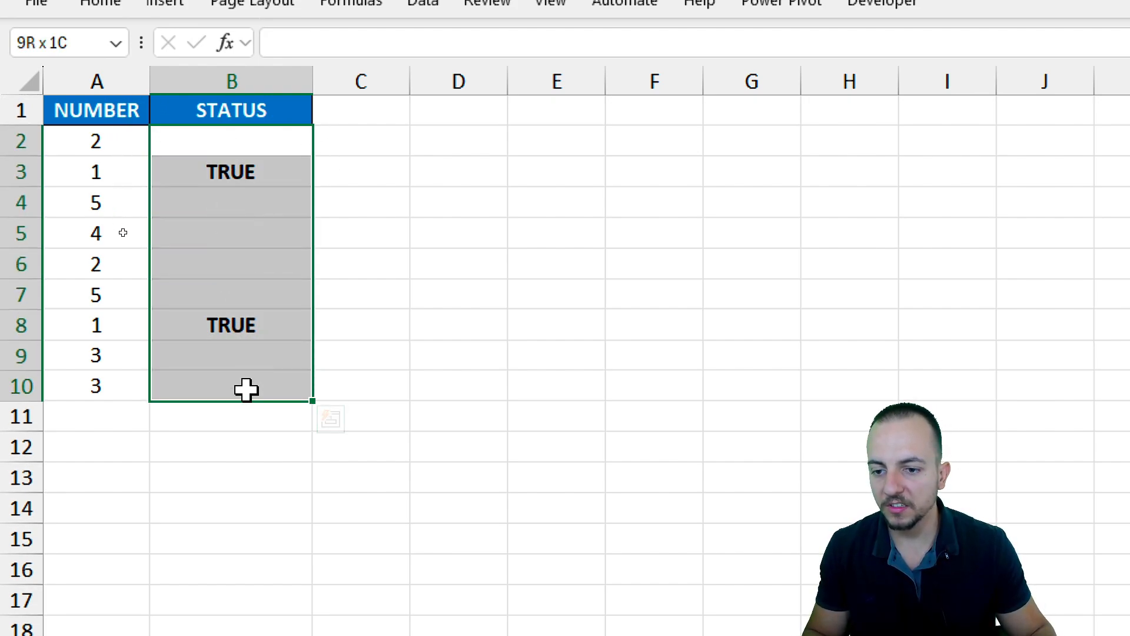
pyautogui.press('Delete')
pyautogui.press('Up')
pyautogui.press('Down')
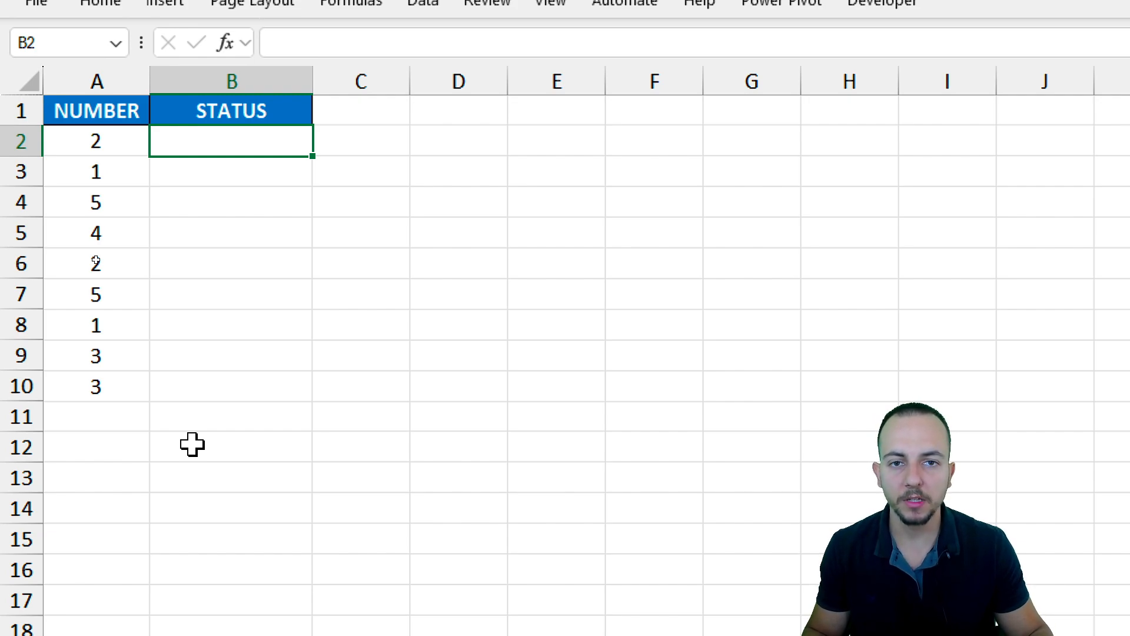
# - Enter the formula =IF(A2=1,TRUE,FALSE) in the first STATUS cell, B2
pyautogui.moveTo(129, 141); pyautogui.dragTo(126, 409)
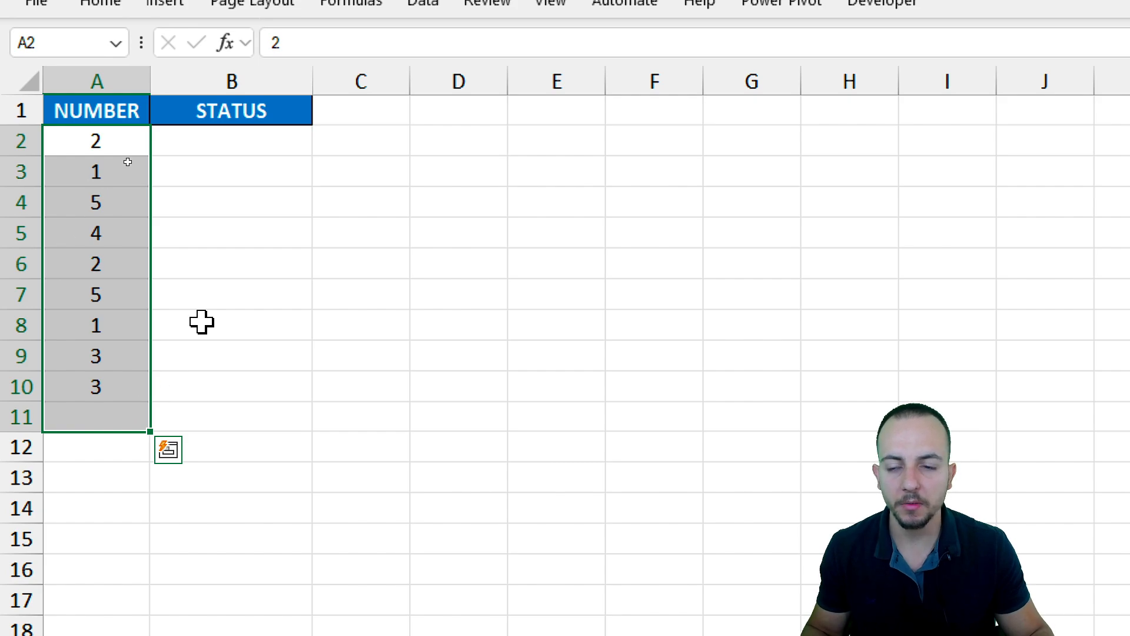
pyautogui.click(272, 161)
pyautogui.click(266, 147)
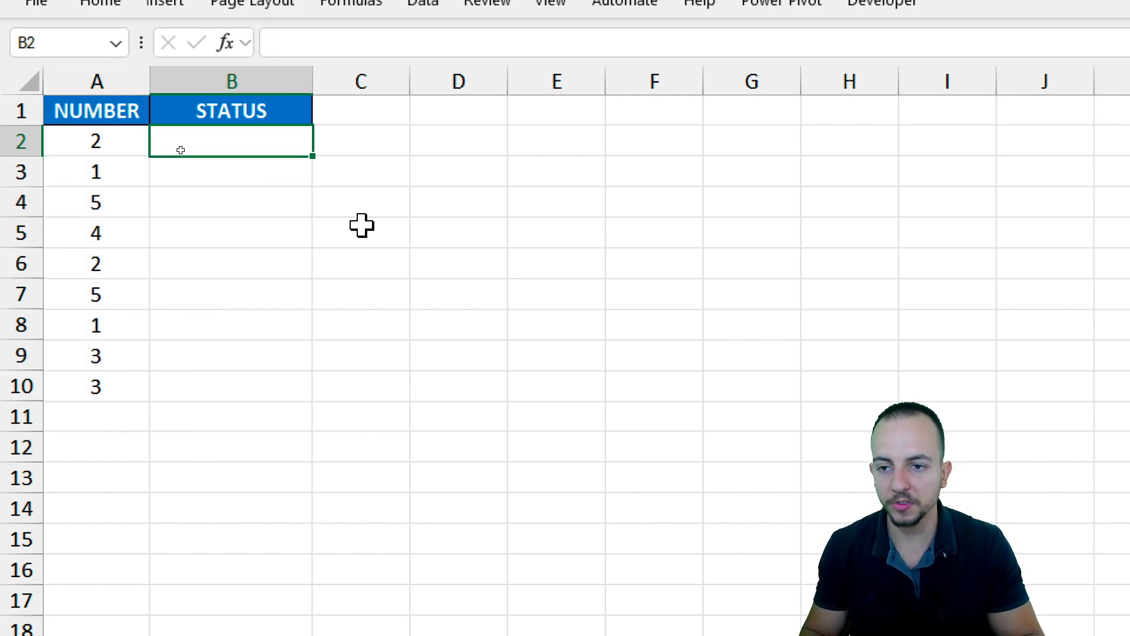
pyautogui.write('=if')
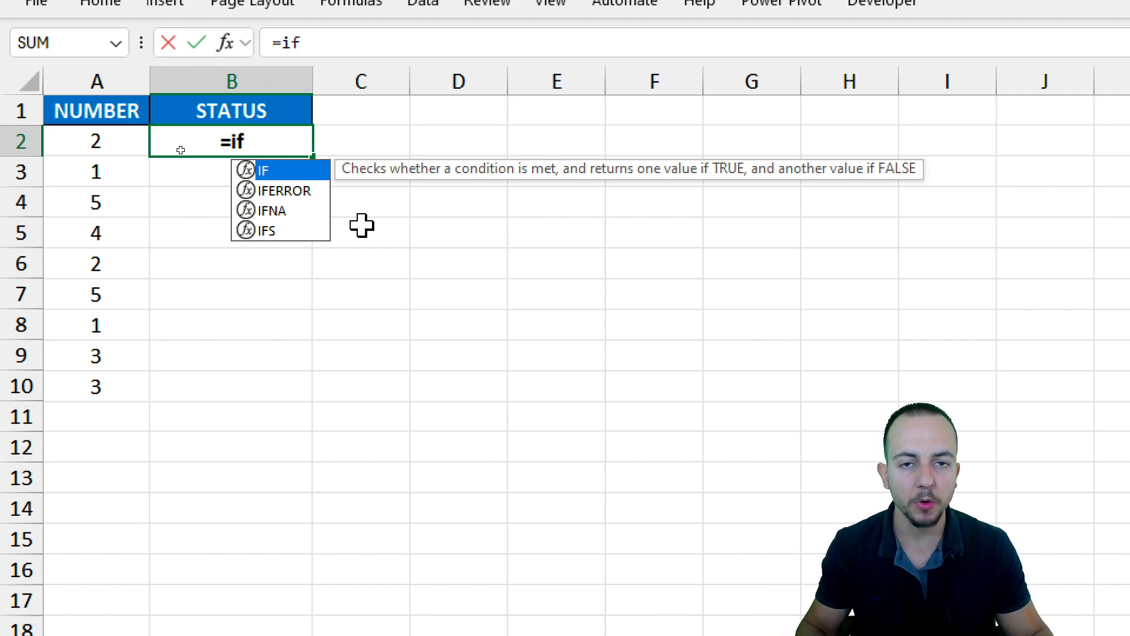
pyautogui.doubleClick(296, 176)
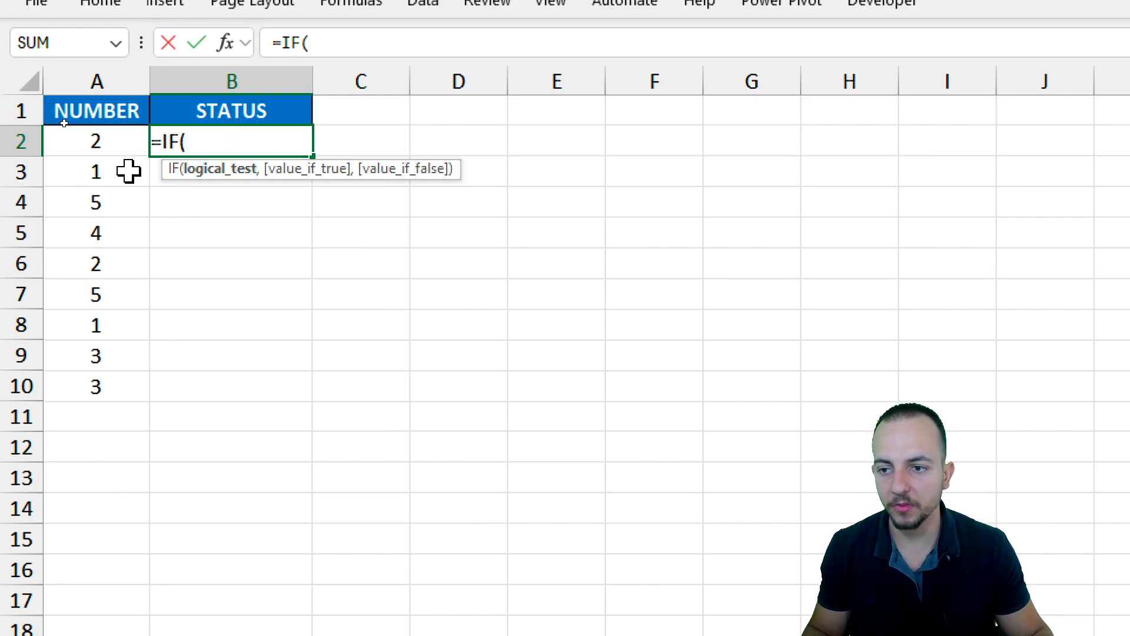
pyautogui.click(100, 141)
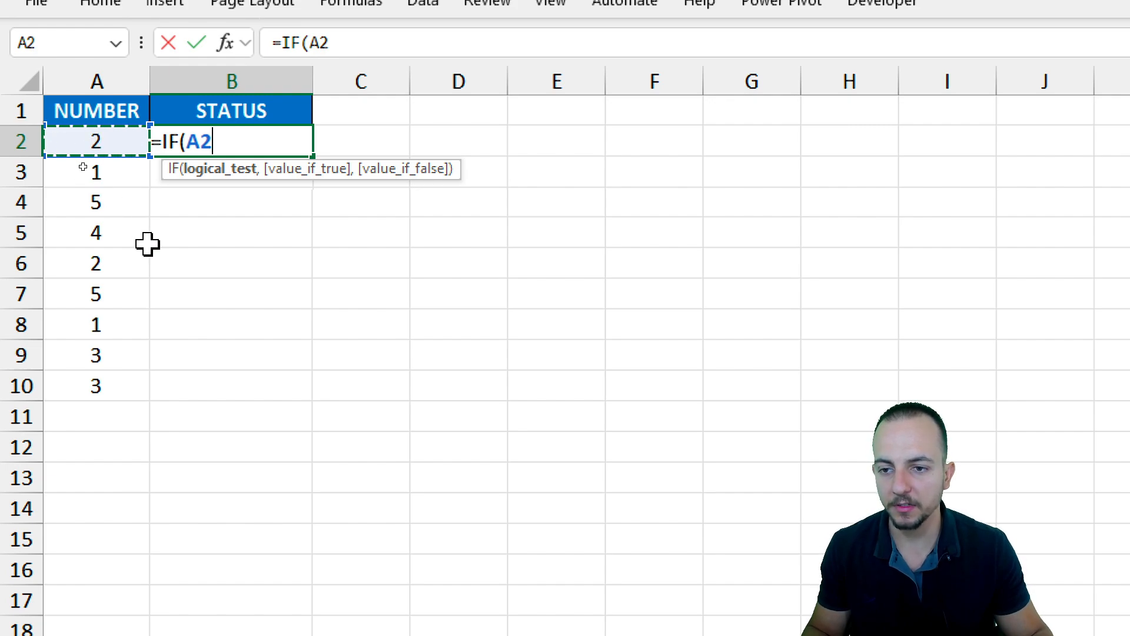
pyautogui.write('=1,')
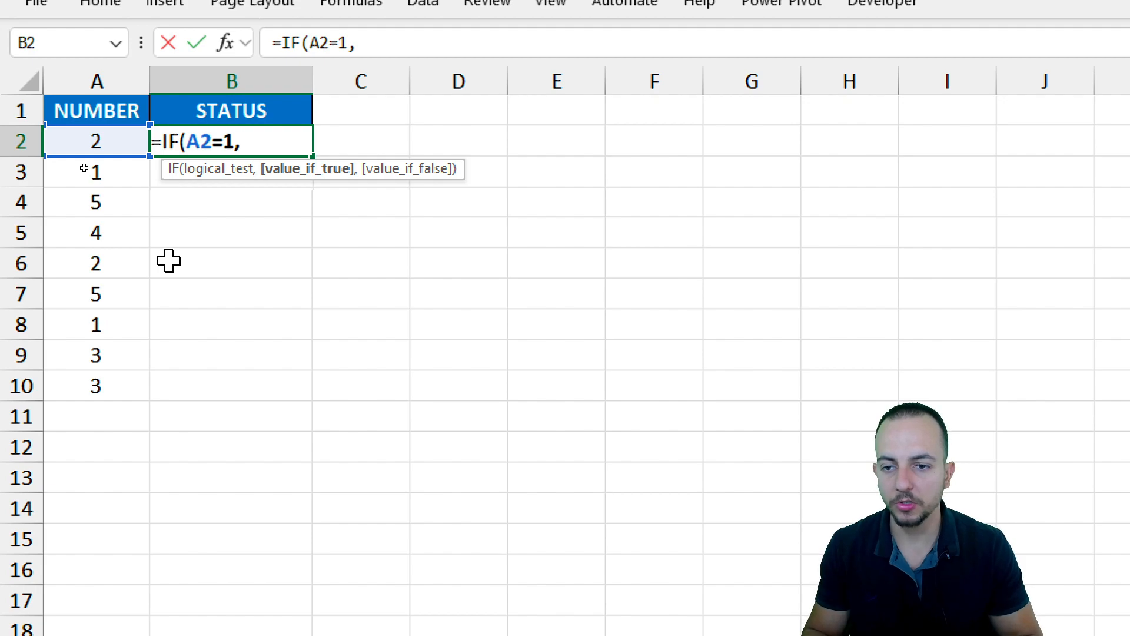
pyautogui.write('true')
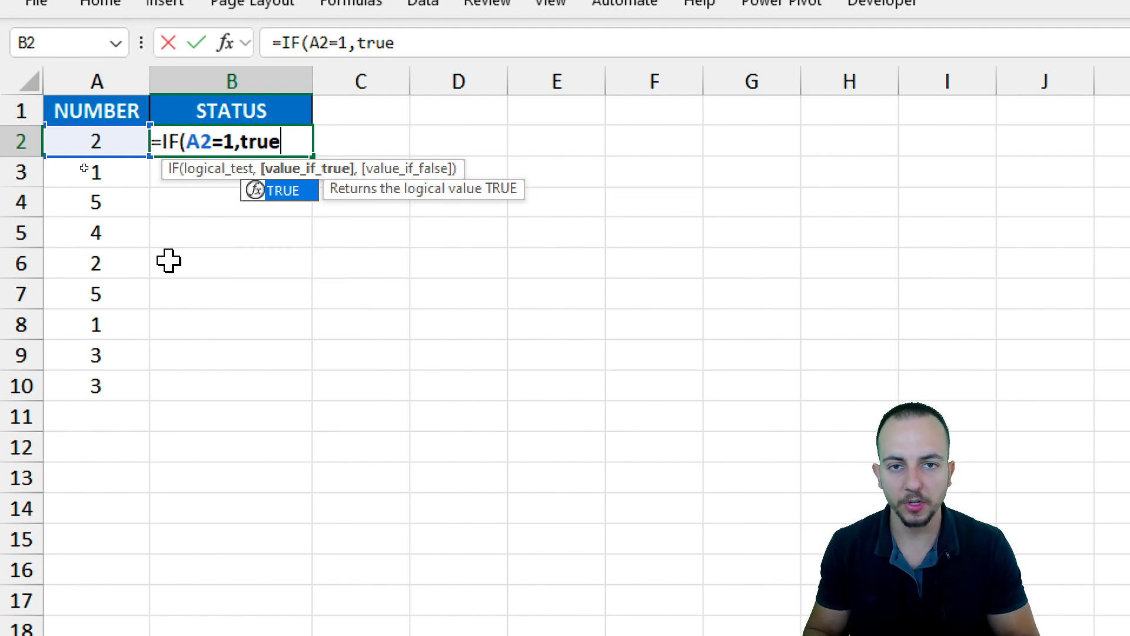
pyautogui.write(',')
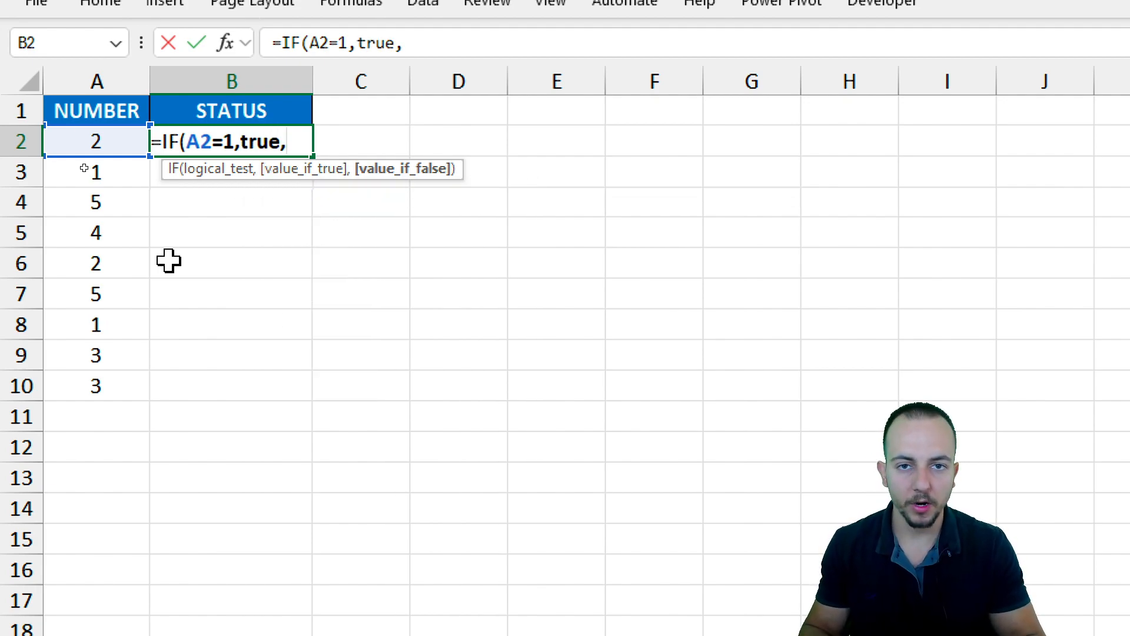
pyautogui.write('false')
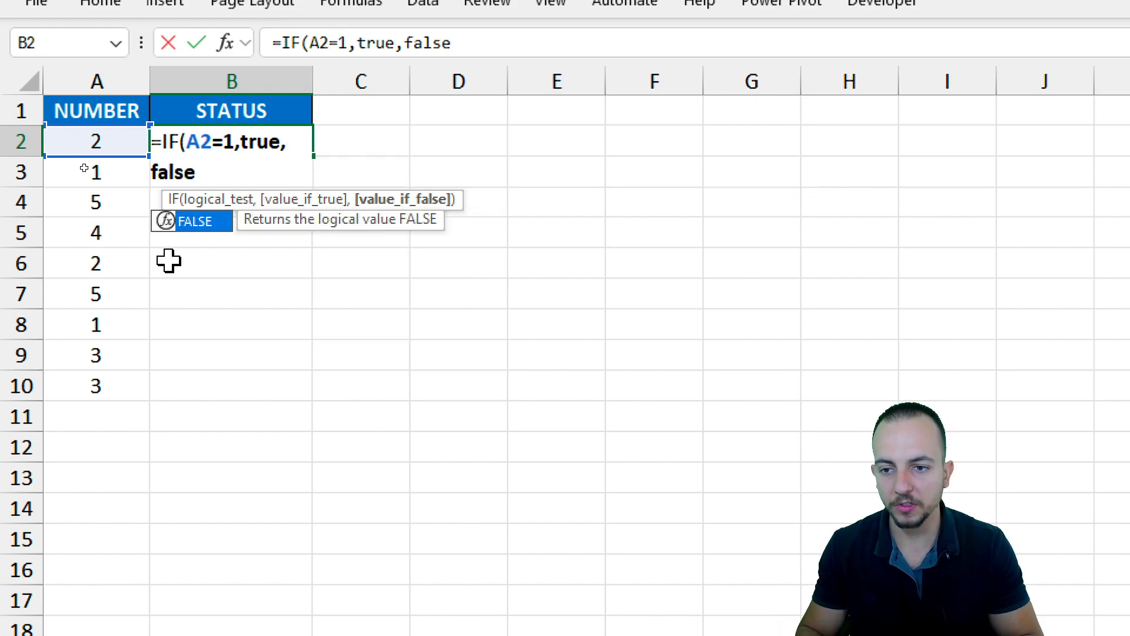
pyautogui.write(')')
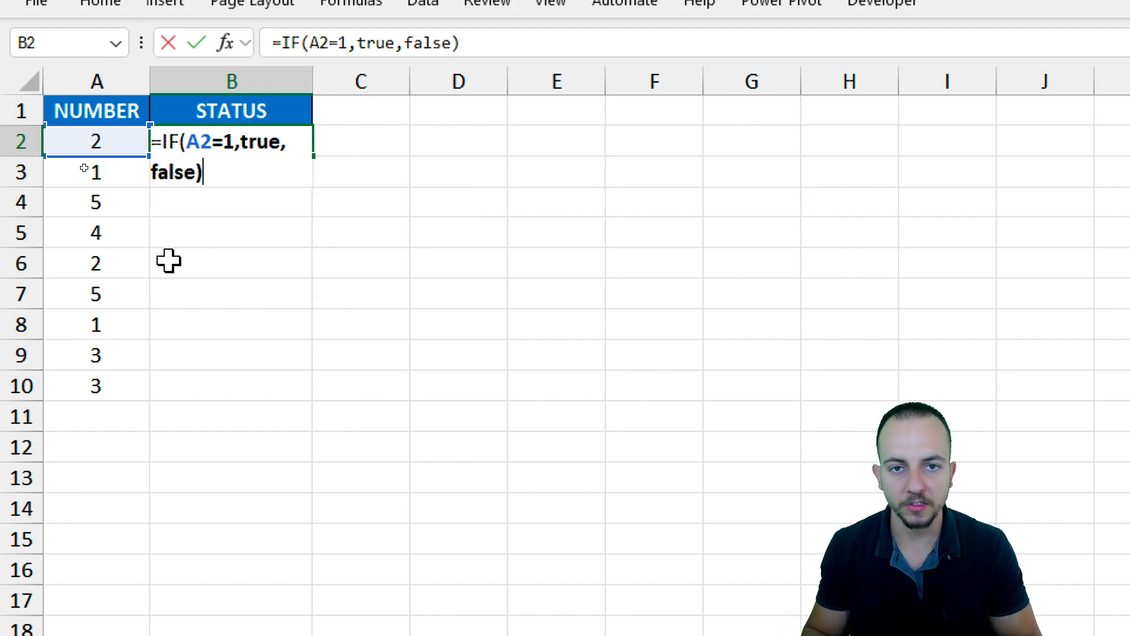
pyautogui.press('Return')
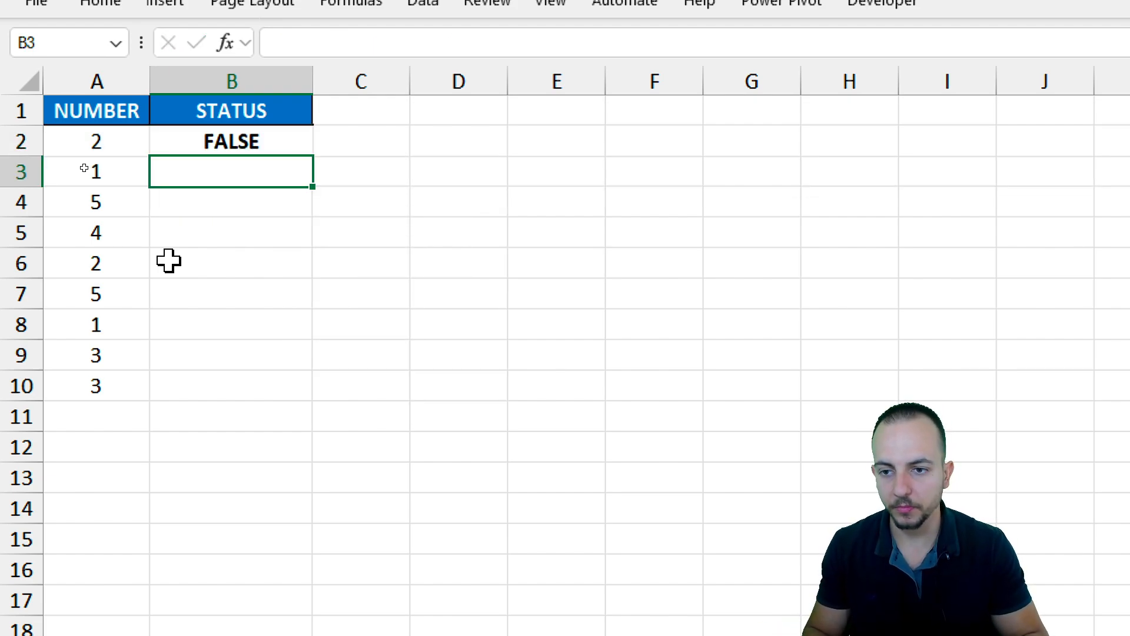
pyautogui.click(179, 140)
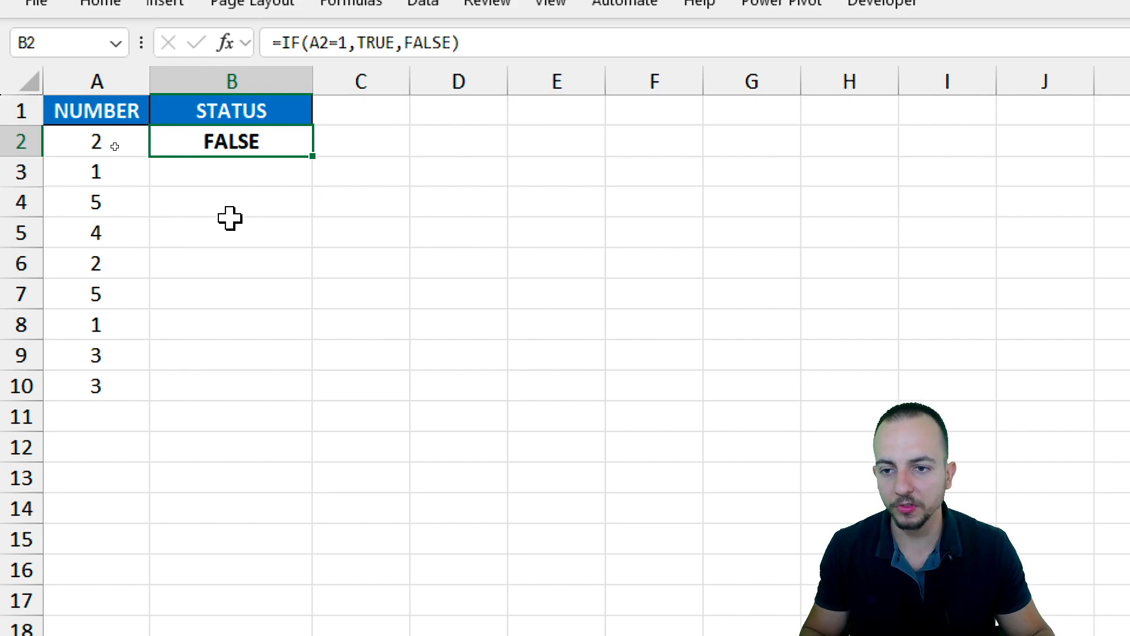
pyautogui.moveTo(81, 122); pyautogui.dragTo(120, 158)
pyautogui.moveTo(261, 112)
pyautogui.mouseDown()
pyautogui.moveTo(190, 114)
pyautogui.moveTo(231, 91)
pyautogui.mouseUp()
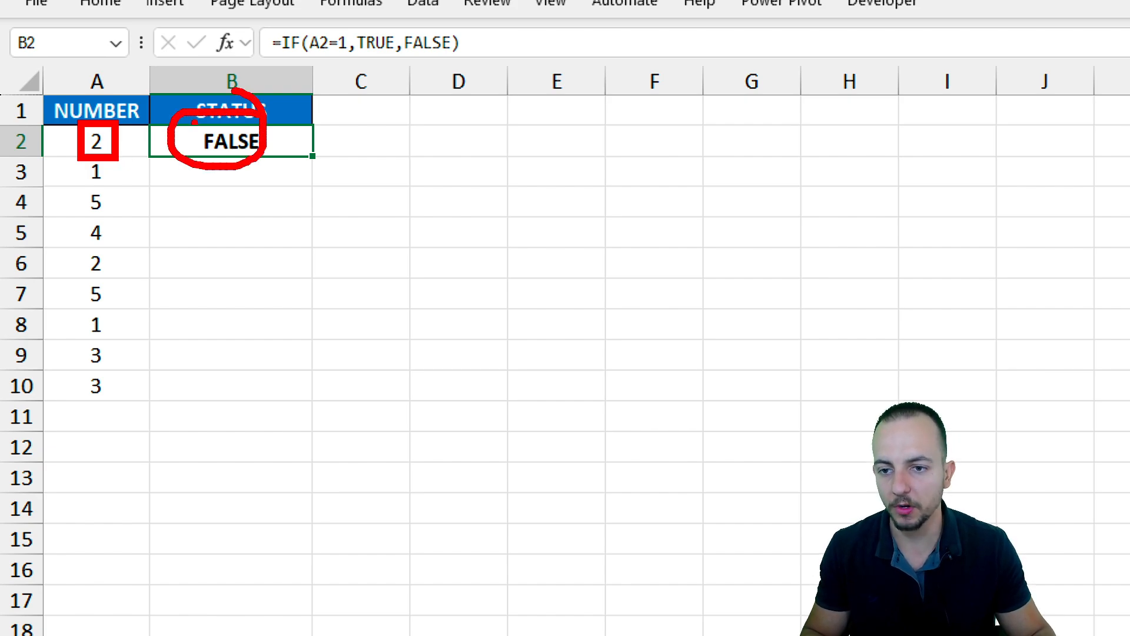
pyautogui.press('Escape')
pyautogui.hotkey('ctrl', '2')
pyautogui.moveTo(324, 152)
pyautogui.mouseDown()
pyautogui.moveTo(282, 152)
pyautogui.moveTo(307, 131)
pyautogui.moveTo(291, 134)
pyautogui.mouseUp()
pyautogui.moveTo(322, 274); pyautogui.dragTo(316, 198)
pyautogui.press('Escape')
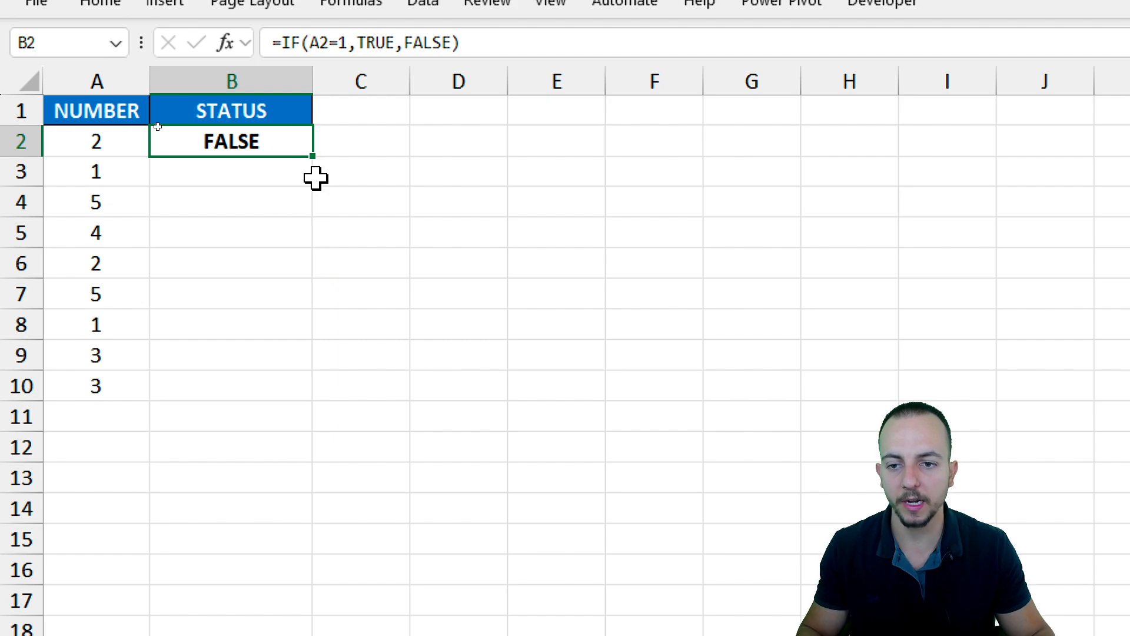
# - Fill the B2 formula down to B10 and compare the results with the rows whose number is 1
pyautogui.moveTo(311, 159); pyautogui.dragTo(285, 386)
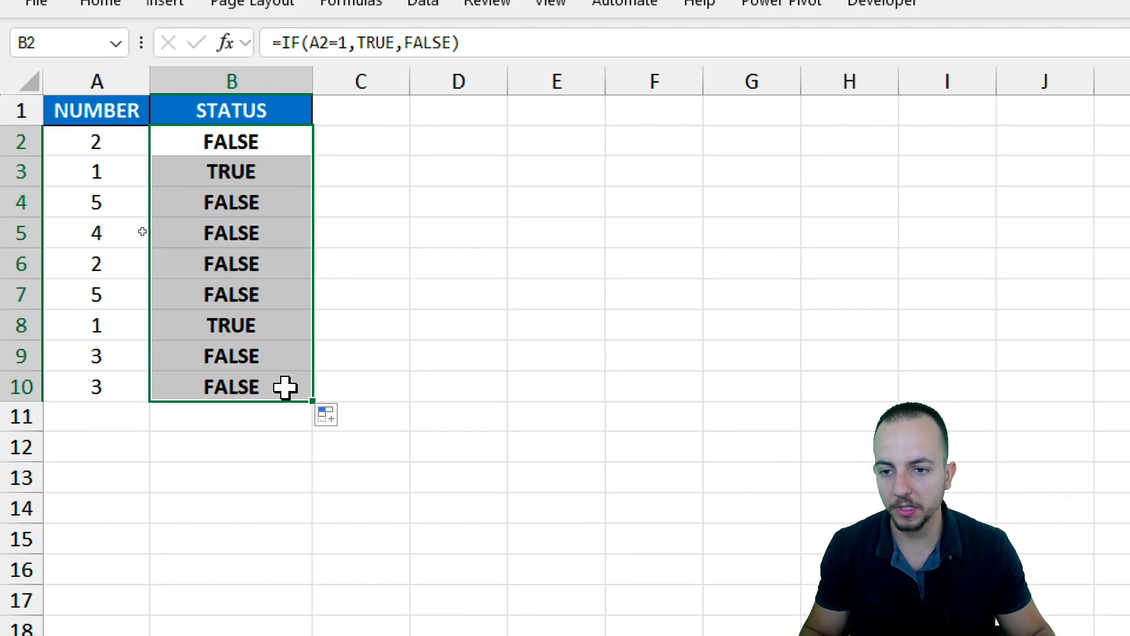
pyautogui.click(282, 173)
pyautogui.moveTo(120, 178); pyautogui.dragTo(227, 171)
pyautogui.moveTo(118, 328); pyautogui.dragTo(243, 319)
# - Delete the IF formulas from the STATUS range B2:B10 and return to cell B2
pyautogui.click(265, 142)
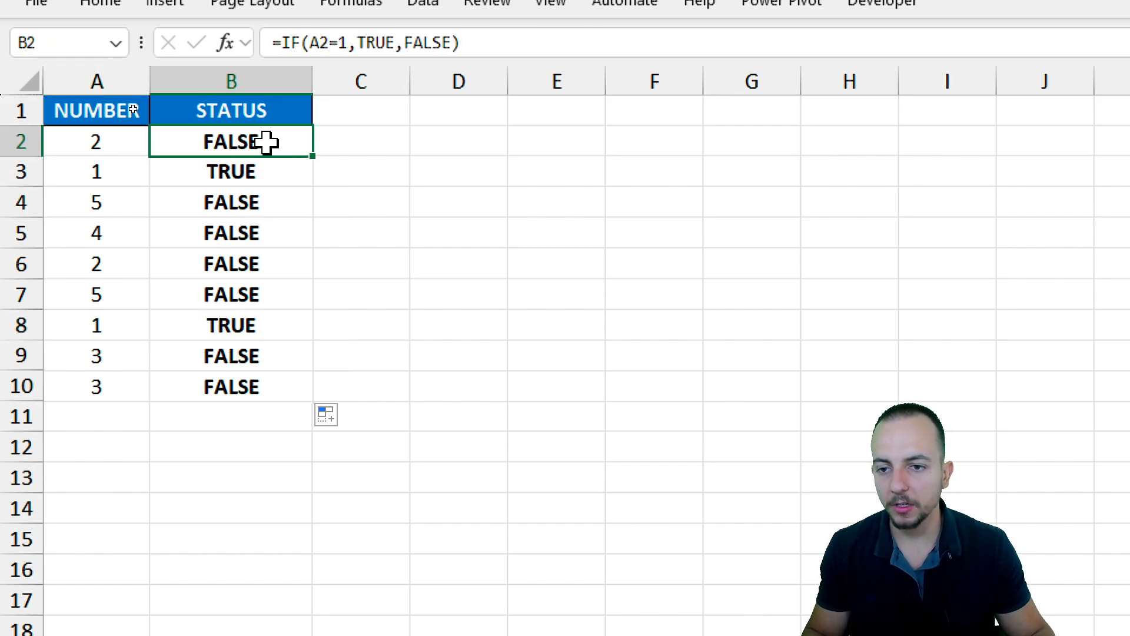
pyautogui.moveTo(266, 141); pyautogui.dragTo(232, 383)
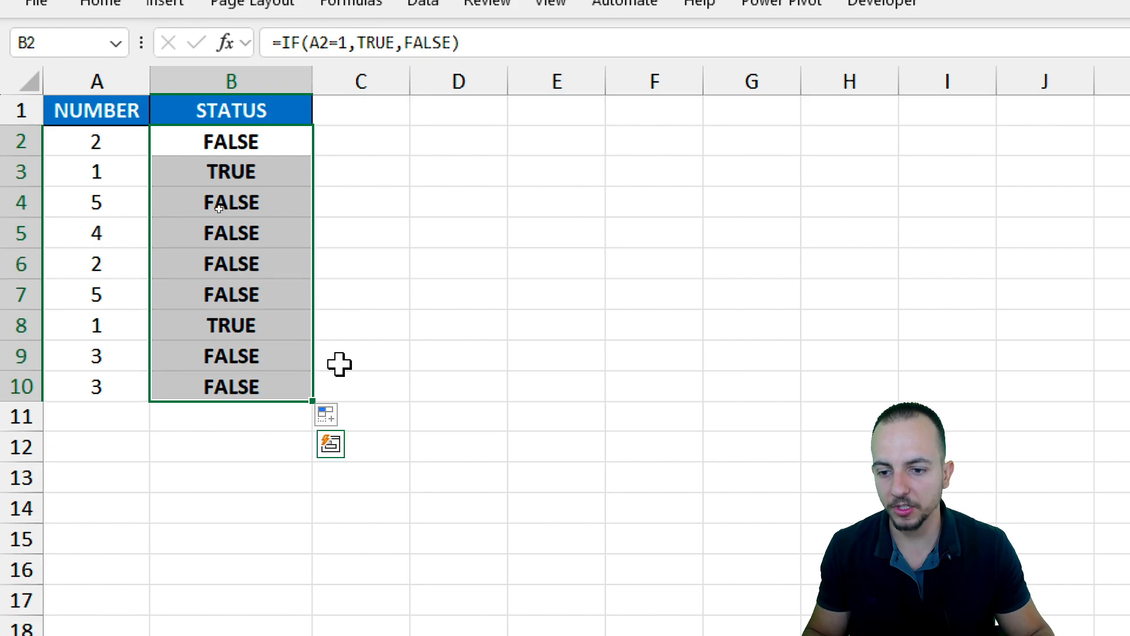
pyautogui.press('Delete')
pyautogui.press('Up')
pyautogui.press('Down')
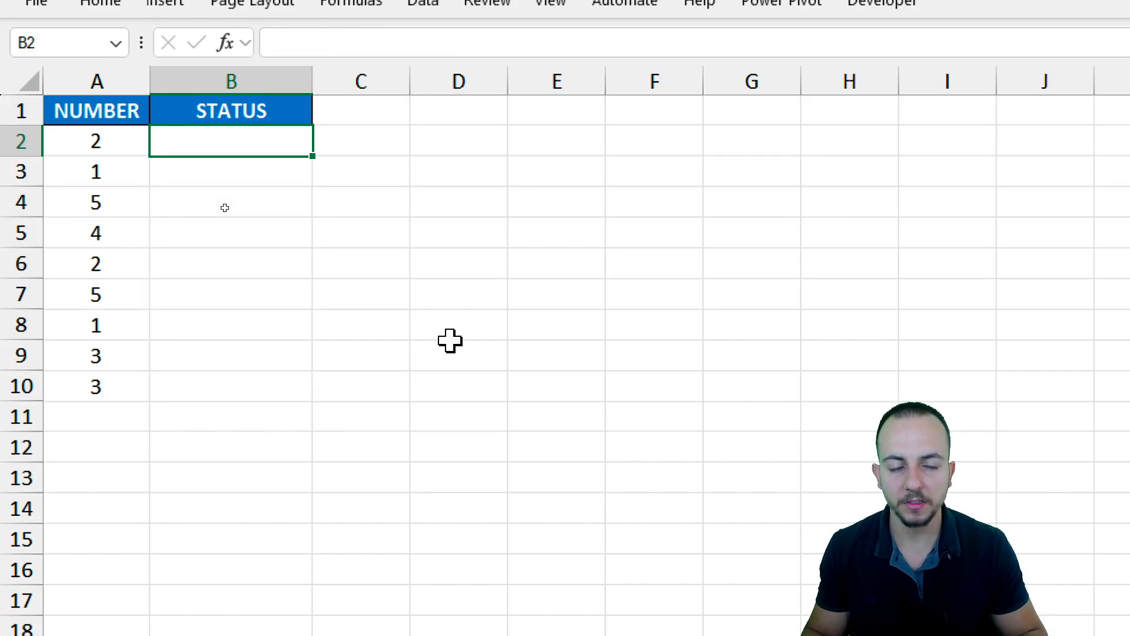
# - Enter the formula =IF(A2=1,"ok","not equal to 1") in the first STATUS cell, B2
pyautogui.write('=if')
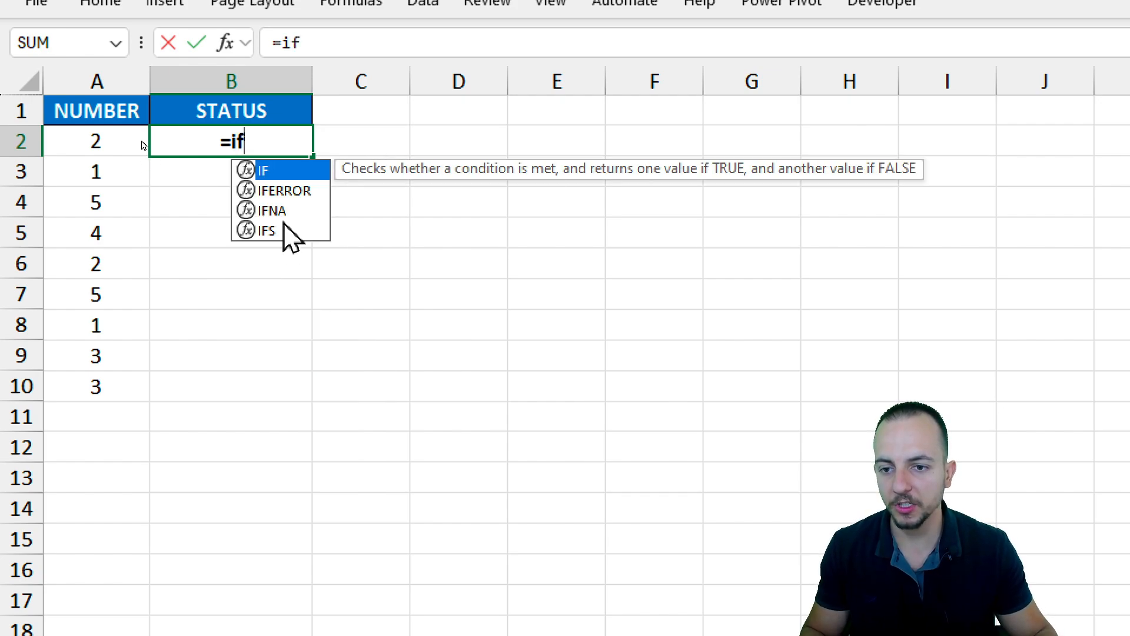
pyautogui.doubleClick(263, 171)
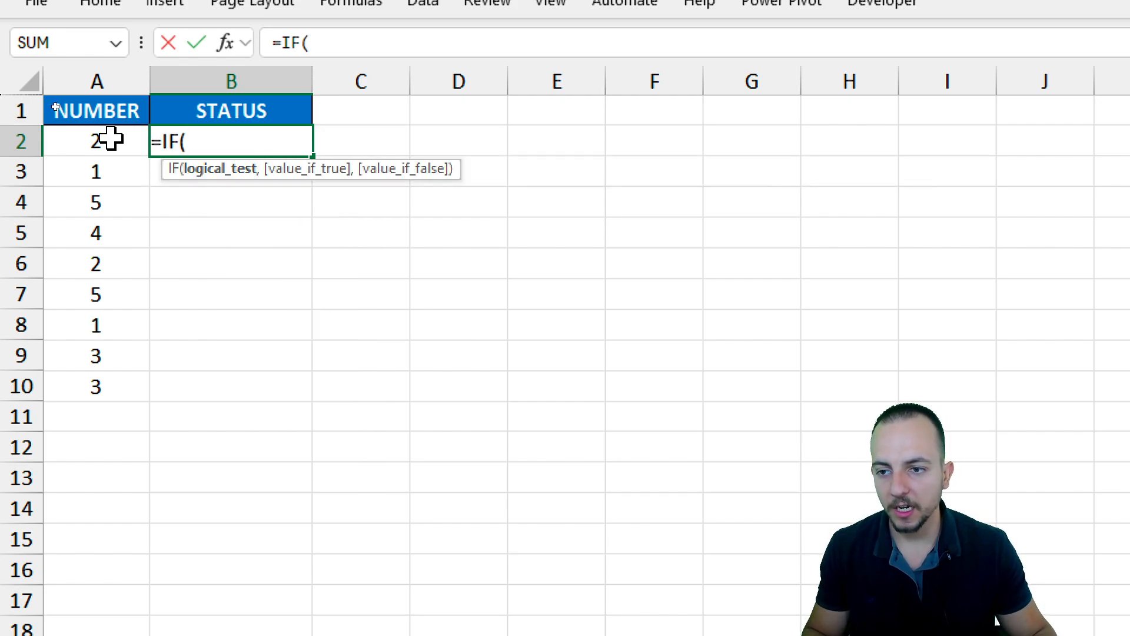
pyautogui.click(111, 139)
pyautogui.write('=1')
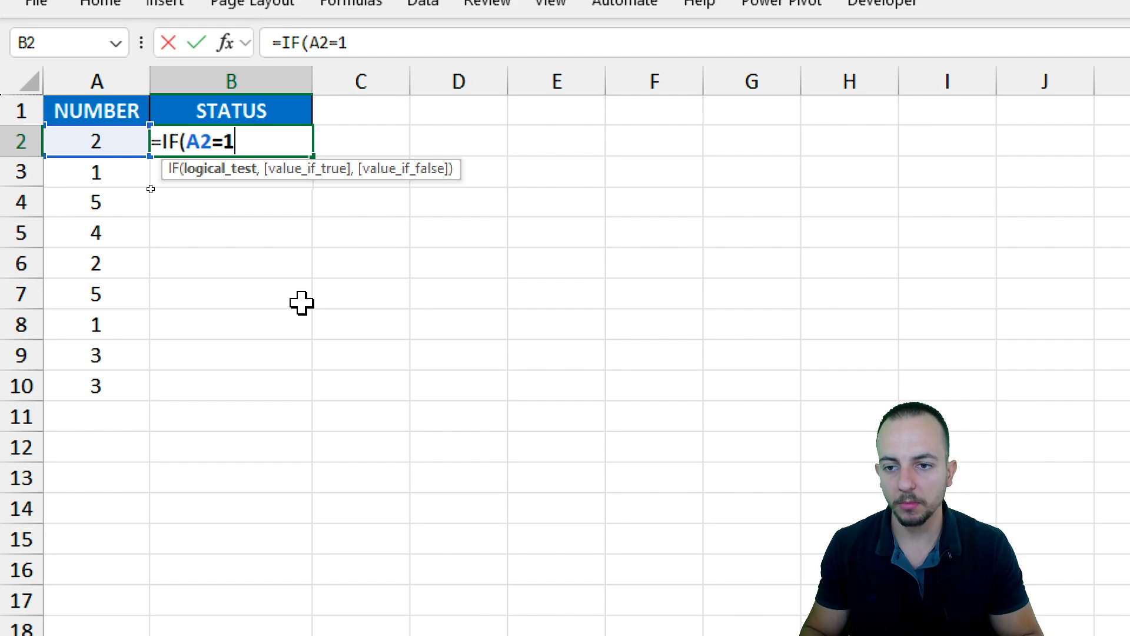
pyautogui.write(',')
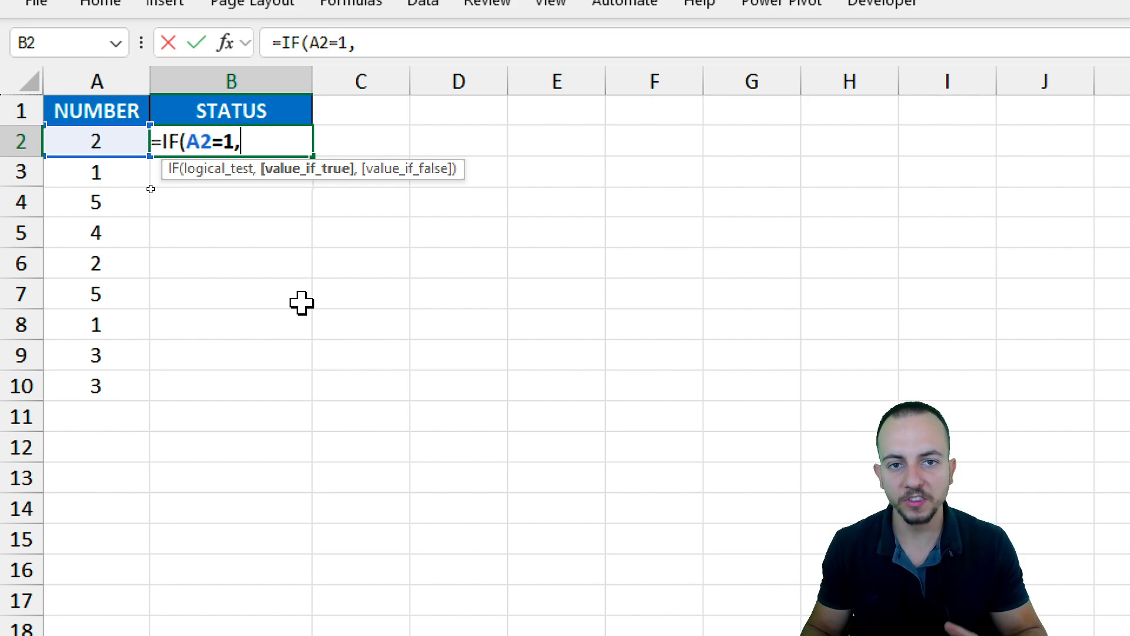
pyautogui.write('"')
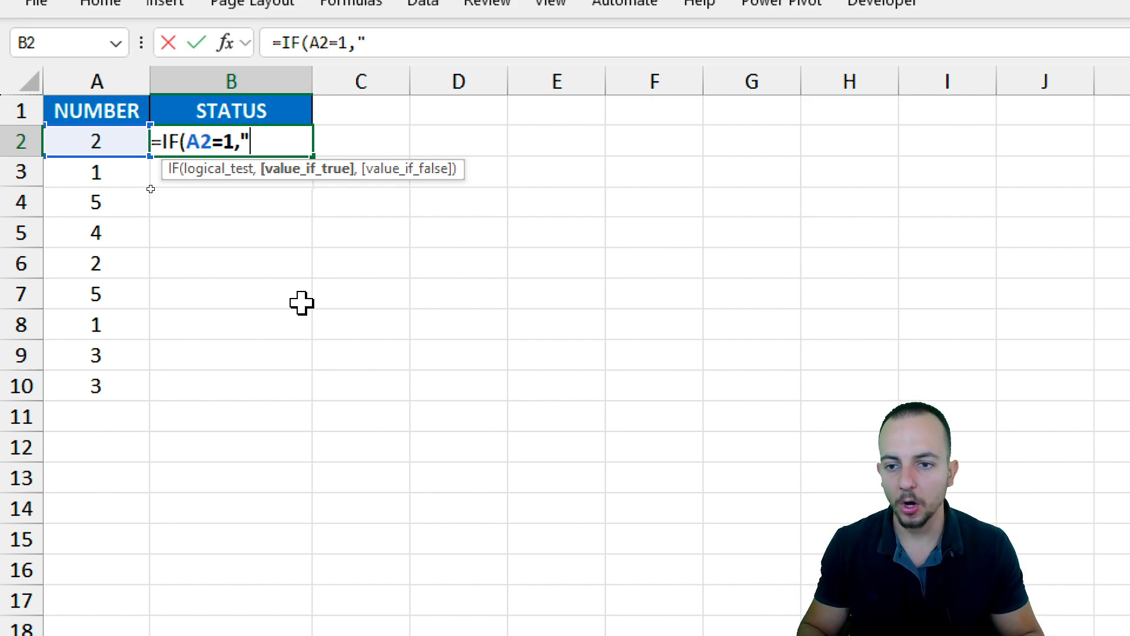
pyautogui.write('ok"')
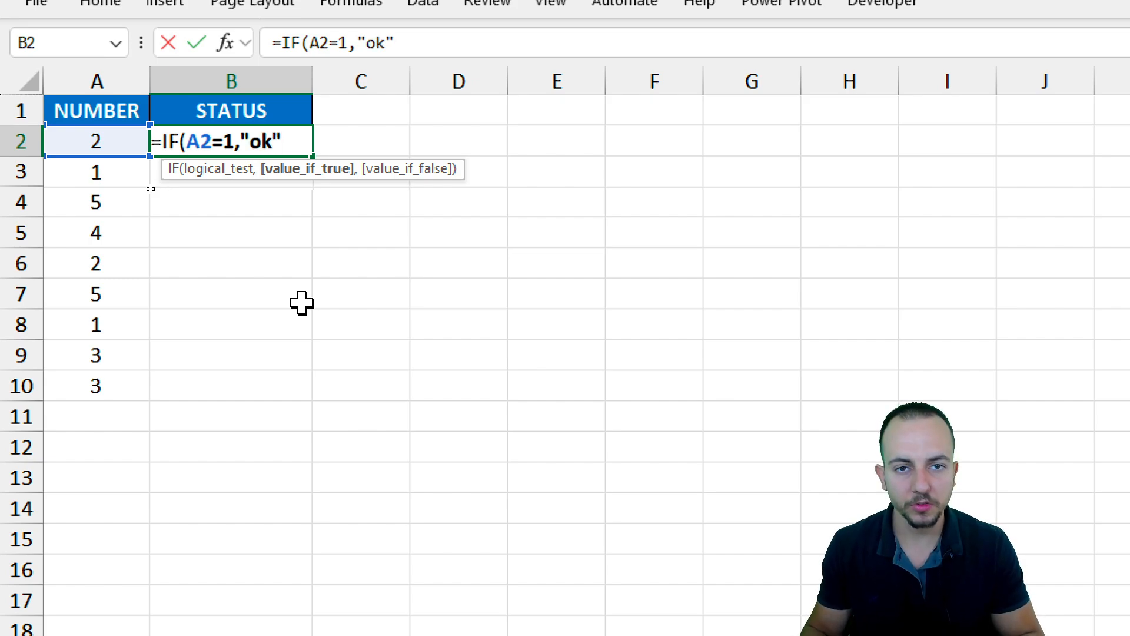
pyautogui.write(',')
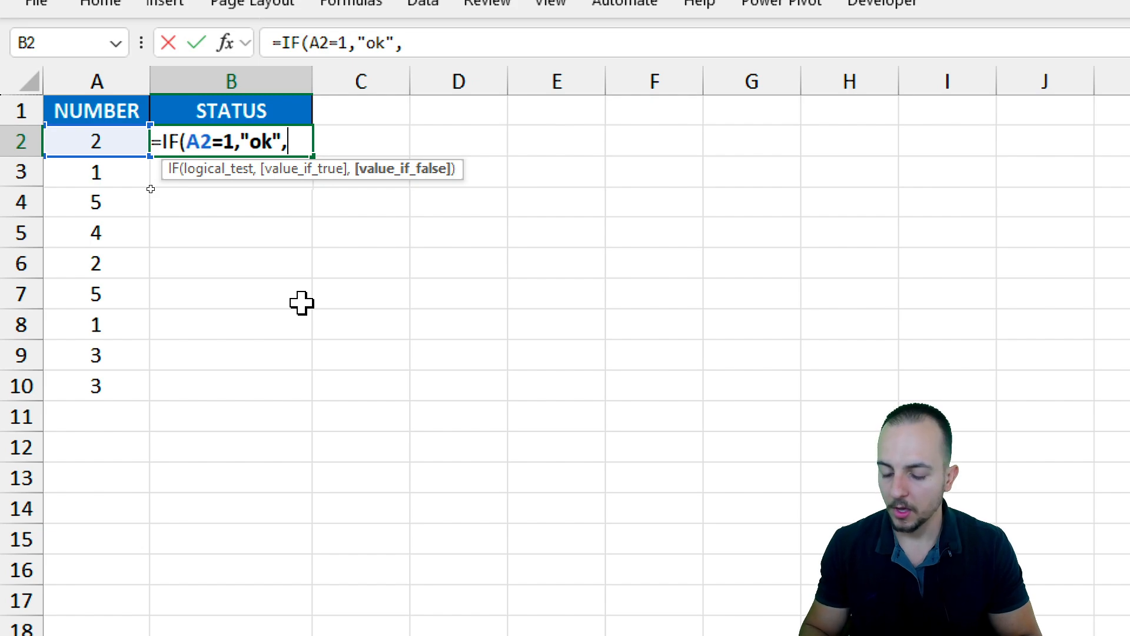
pyautogui.write('"not equ')
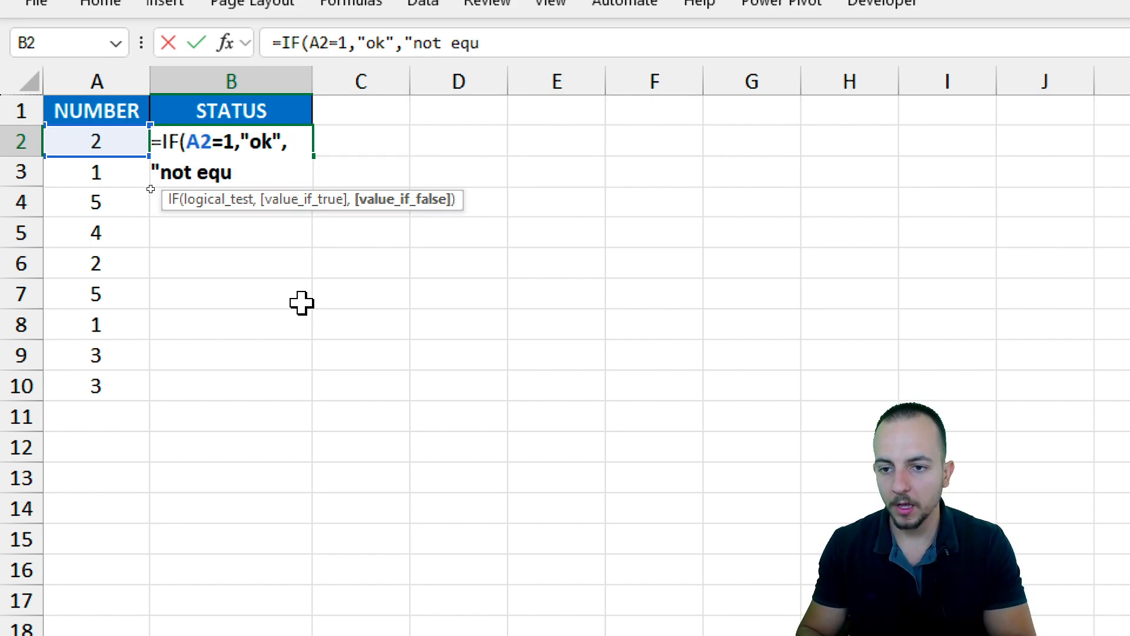
pyautogui.write('al to 1"')
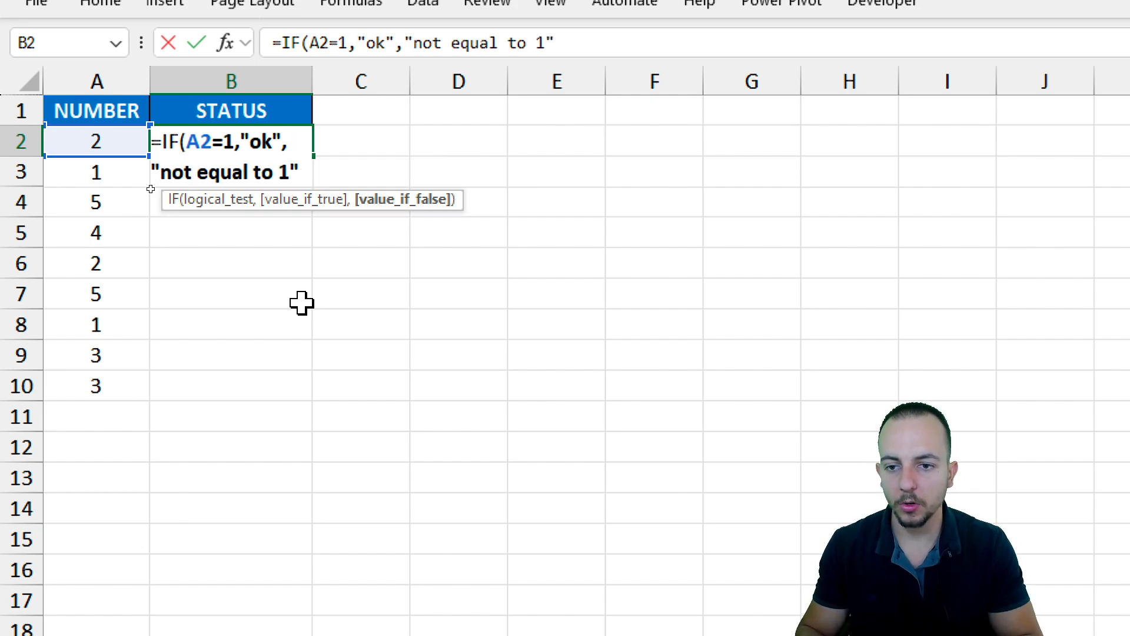
pyautogui.write(')')
pyautogui.press('Return')
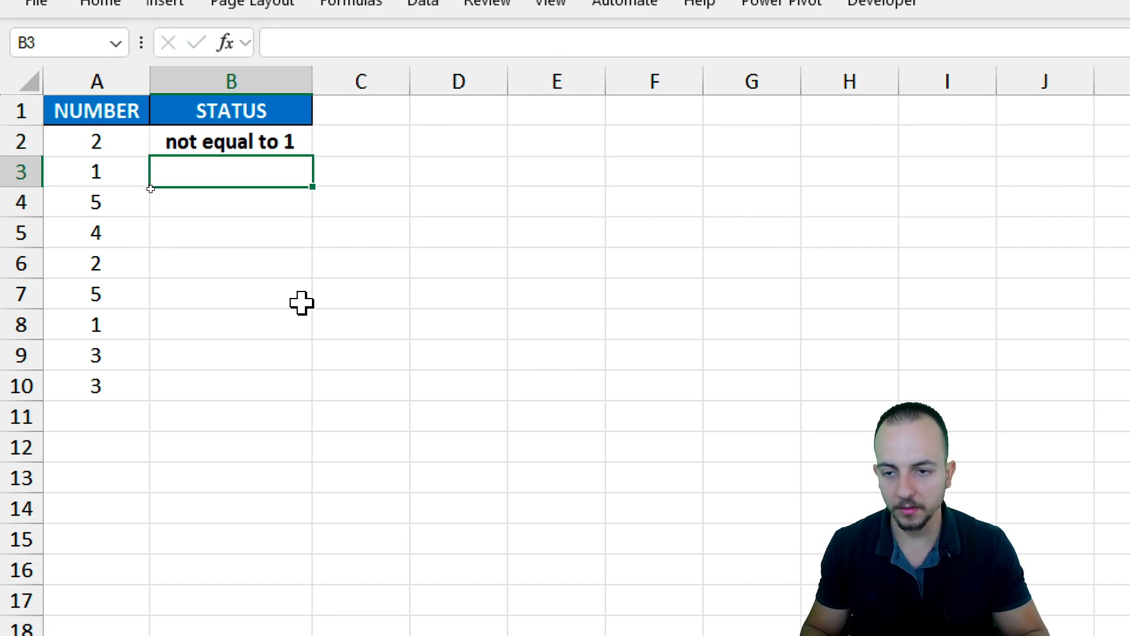
# - Fill the B2 "ok" / "not equal to 1" formula down through B10
pyautogui.click(283, 142)
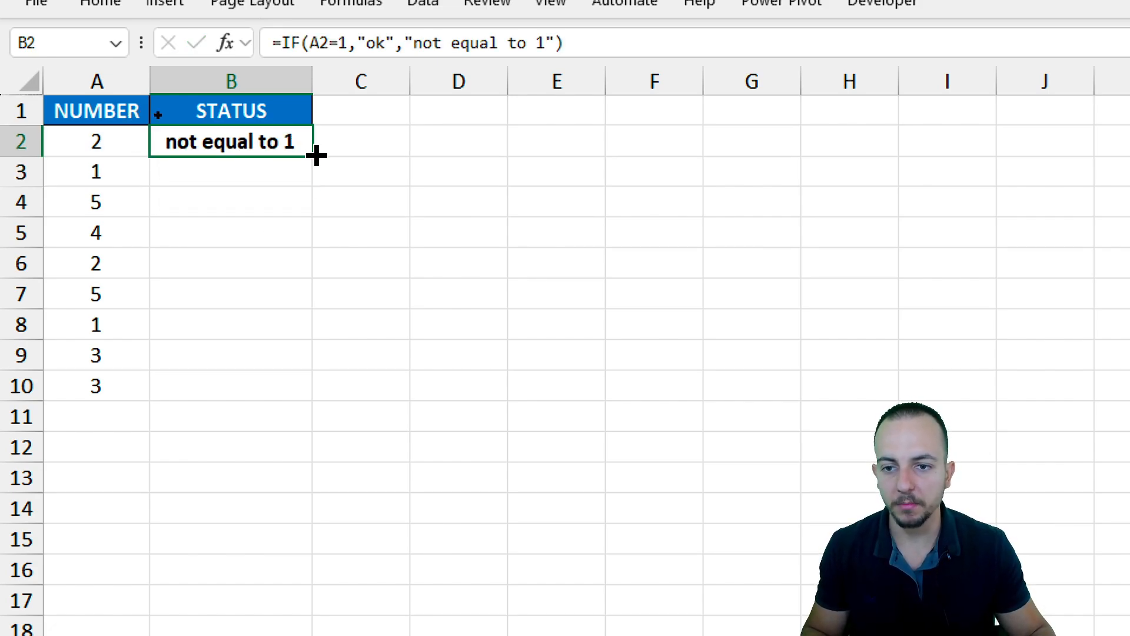
pyautogui.moveTo(319, 158); pyautogui.dragTo(285, 406)
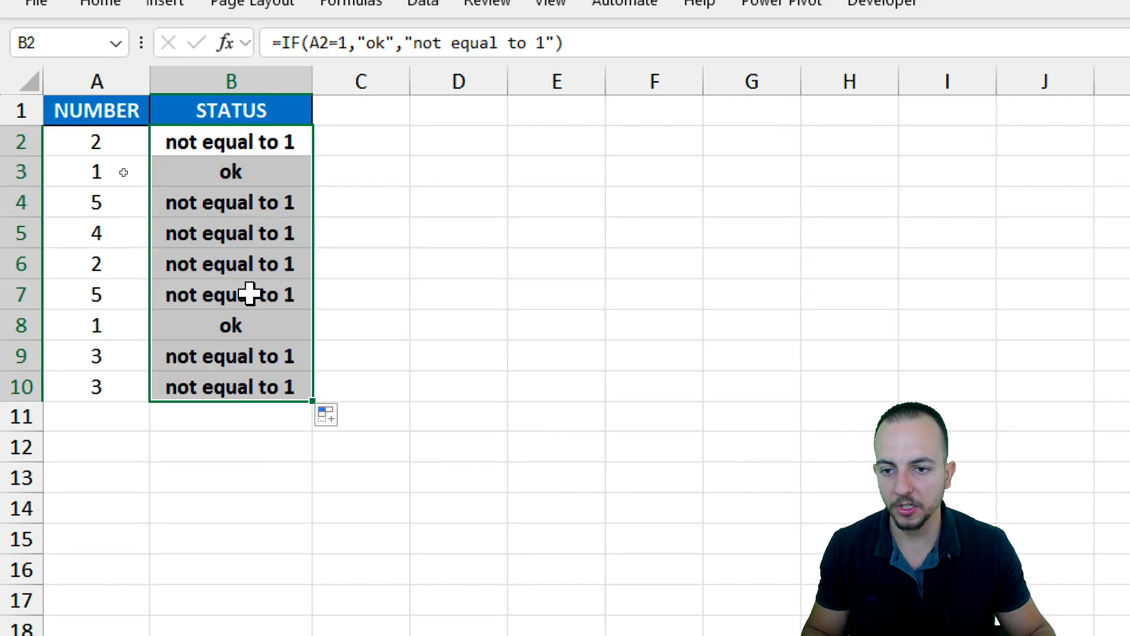
pyautogui.click(249, 146)
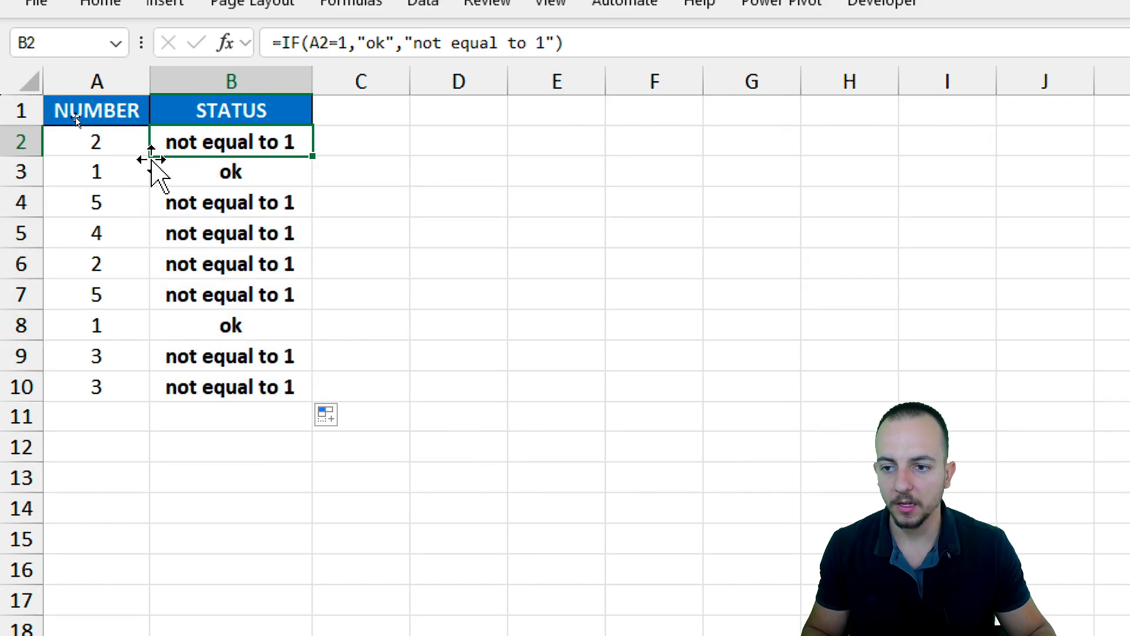
pyautogui.click(133, 111)
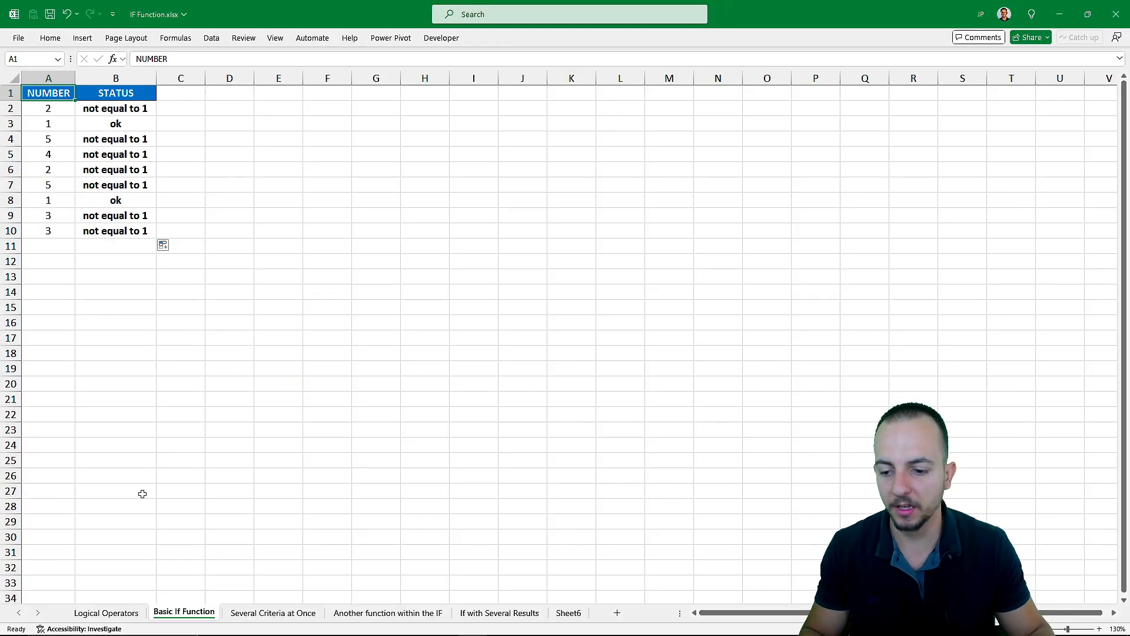
# - Open the Logical Operators sheet and examine the comparison operators, temporarily marking the greater than and less than signs
pyautogui.click(91, 616)
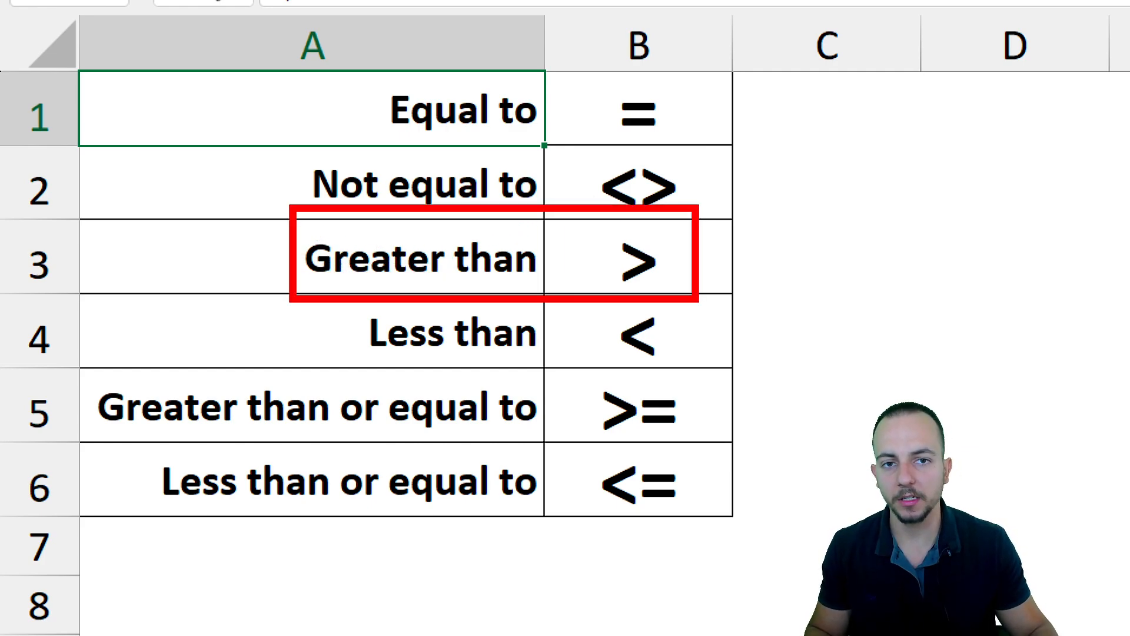
pyautogui.press('e')
pyautogui.moveTo(601, 223)
pyautogui.mouseDown()
pyautogui.moveTo(678, 294)
pyautogui.moveTo(722, 255)
pyautogui.moveTo(863, 198)
pyautogui.mouseUp()
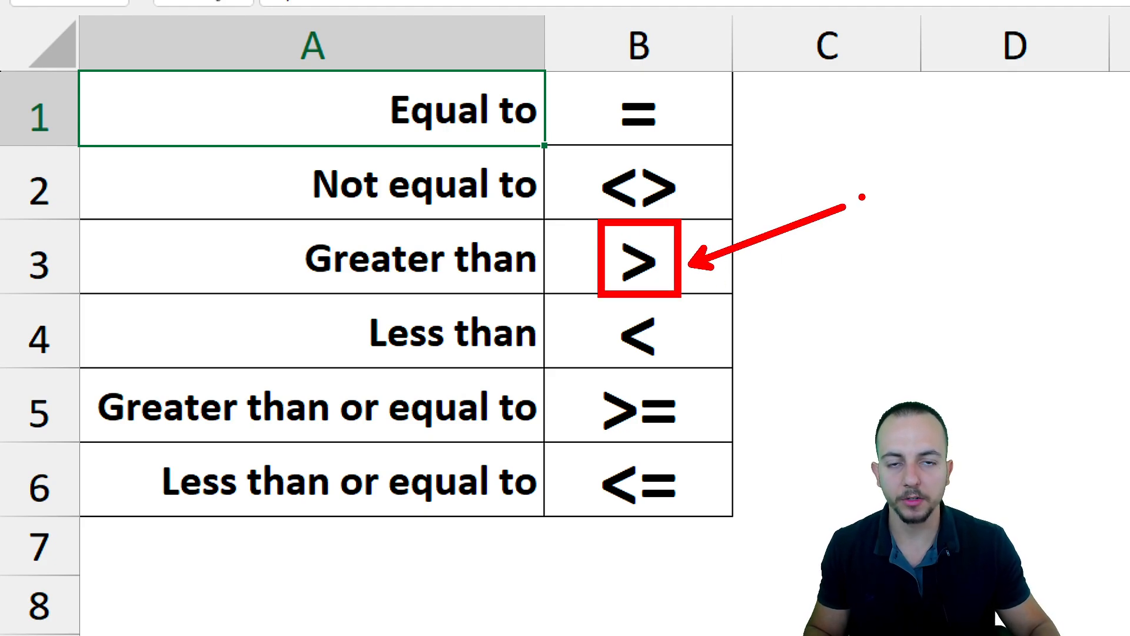
pyautogui.press('e')
pyautogui.moveTo(601, 292)
pyautogui.mouseDown()
pyautogui.moveTo(621, 328)
pyautogui.moveTo(689, 371)
pyautogui.mouseUp()
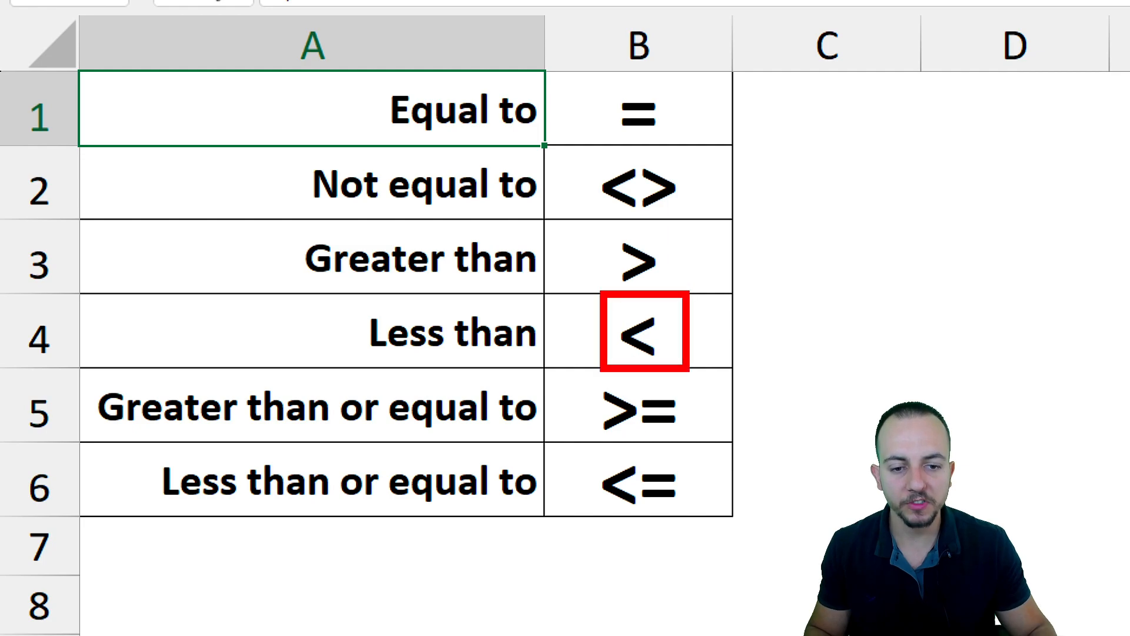
pyautogui.moveTo(594, 338); pyautogui.dragTo(554, 340)
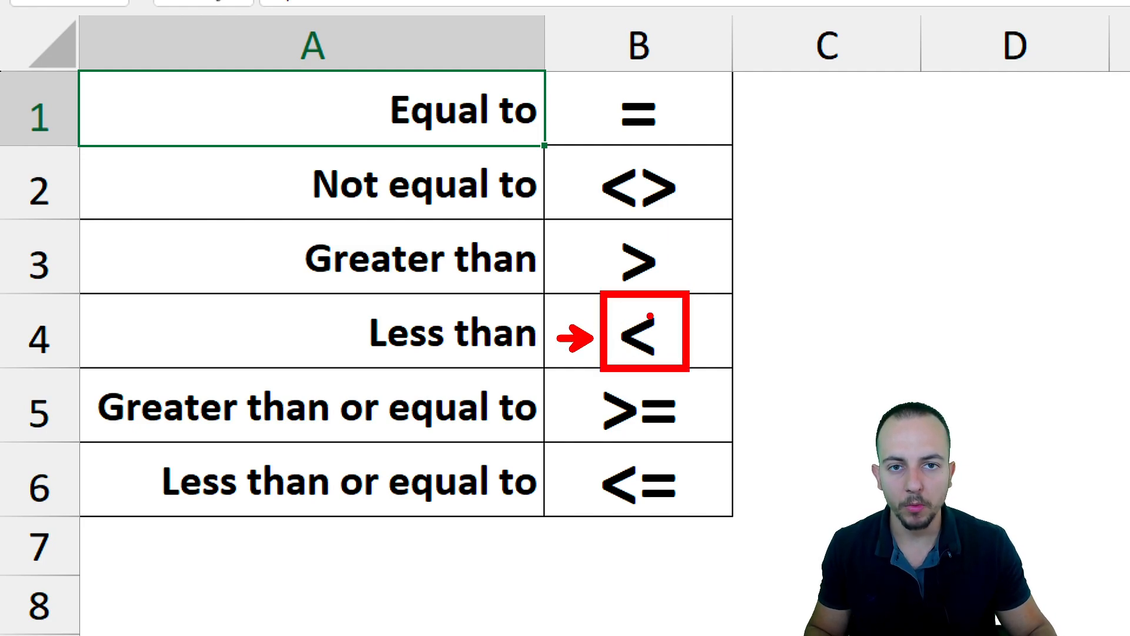
pyautogui.hotkey('ctrl', 'z')
pyautogui.hotkey('ctrl', 'z')
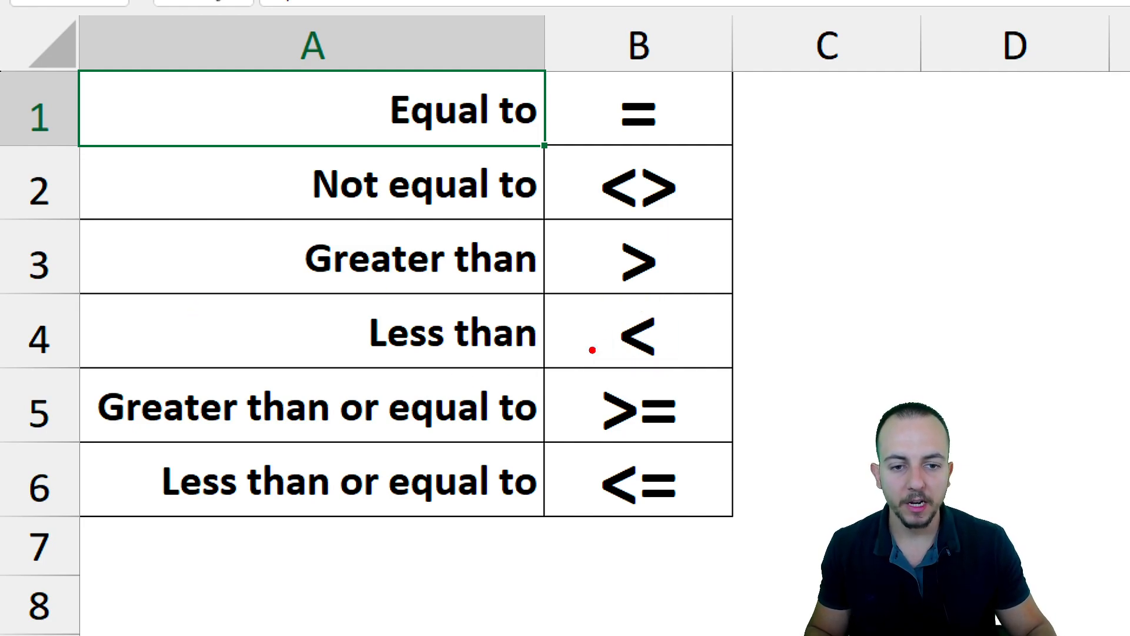
pyautogui.moveTo(590, 225); pyautogui.dragTo(704, 371)
pyautogui.moveTo(679, 101); pyautogui.dragTo(791, 53)
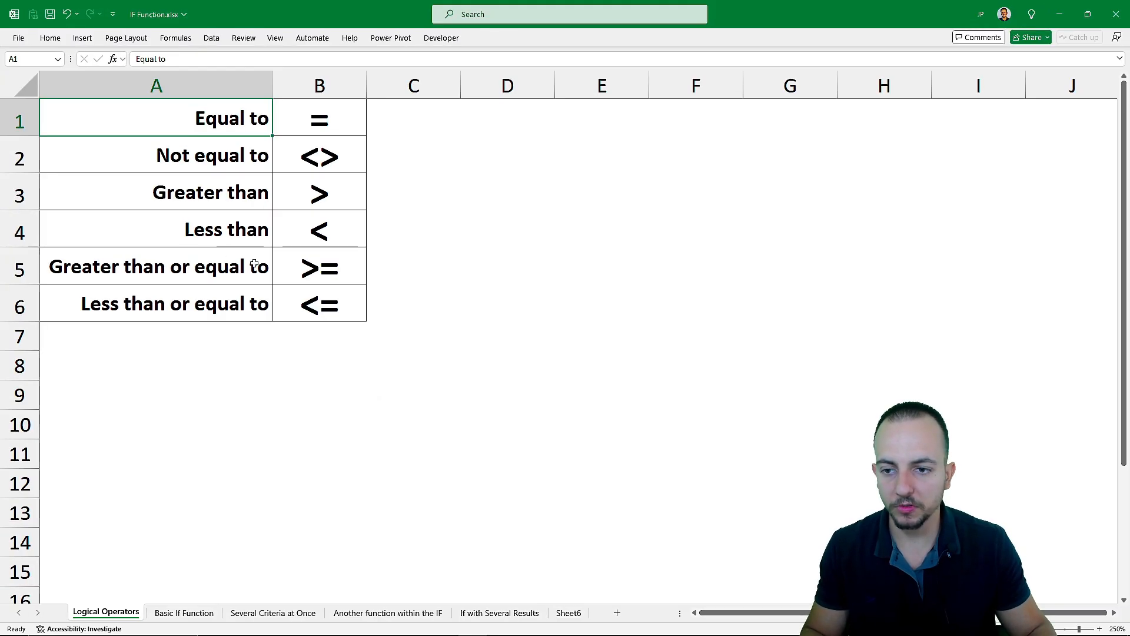
# - Return to the Basic If Function sheet and change the B2 formula to =IF(A2>3,"ok","less than 3")
pyautogui.click(183, 613)
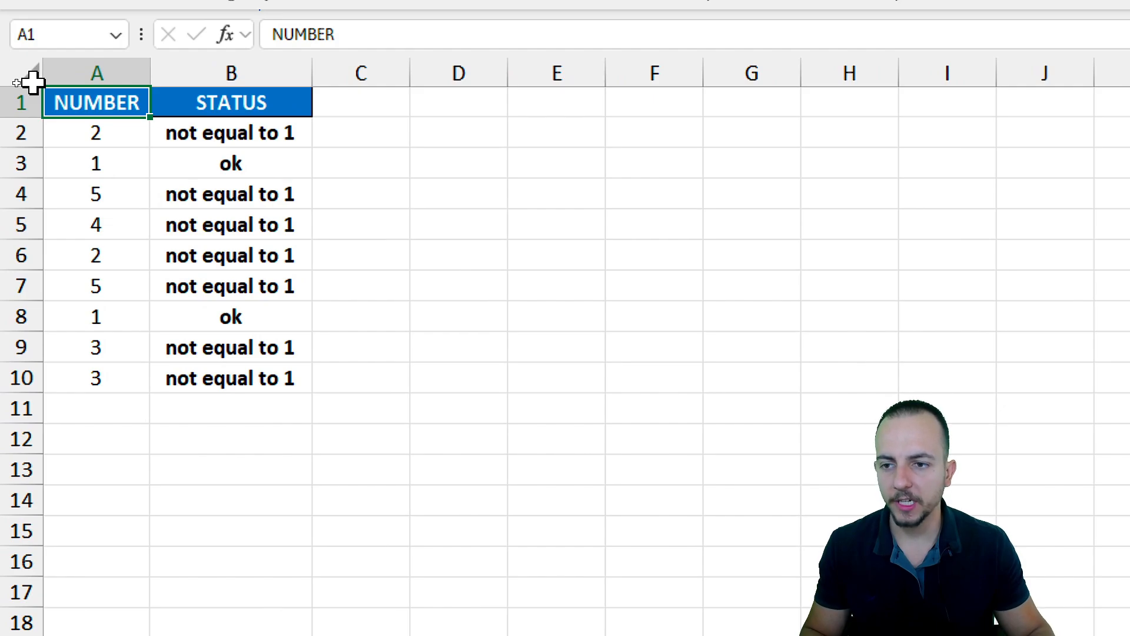
pyautogui.moveTo(101, 131); pyautogui.dragTo(167, 363)
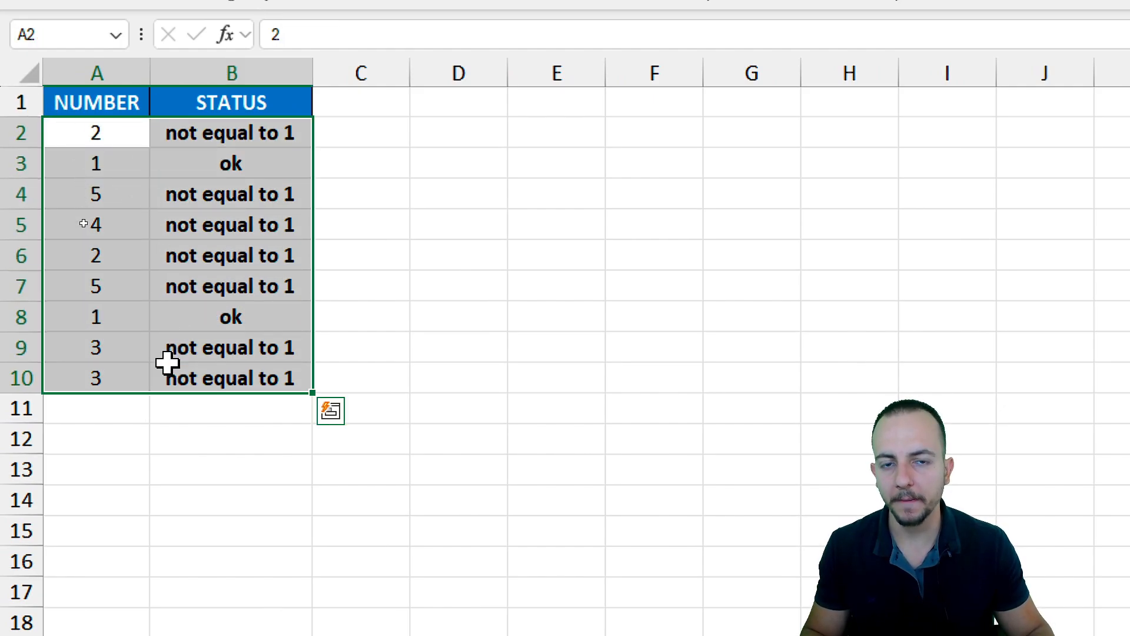
pyautogui.click(222, 132)
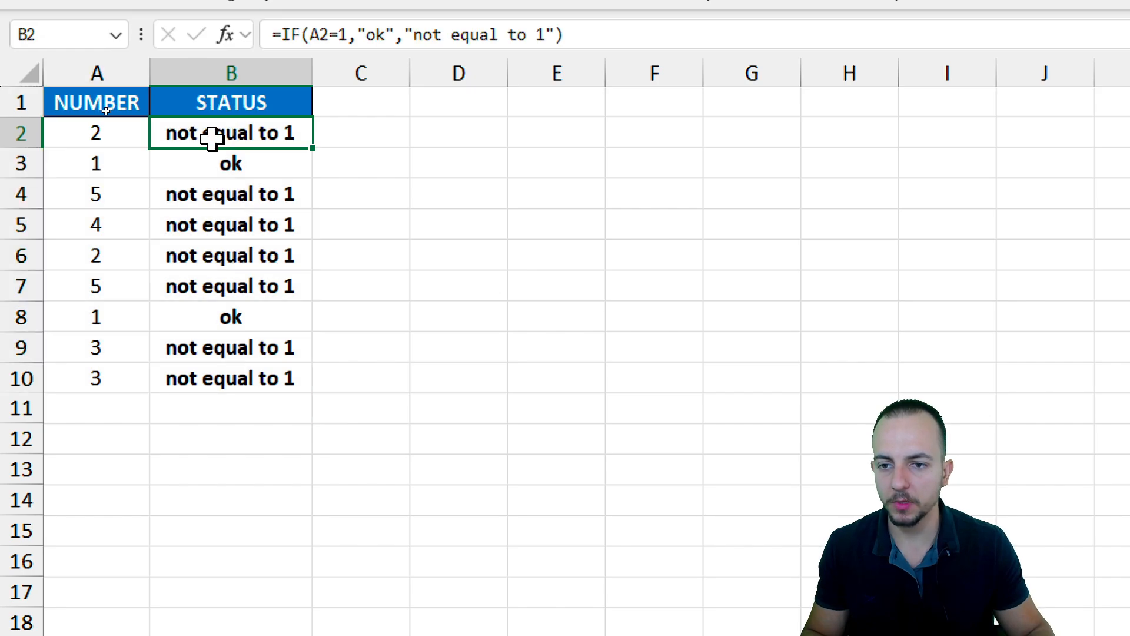
pyautogui.doubleClick(213, 139)
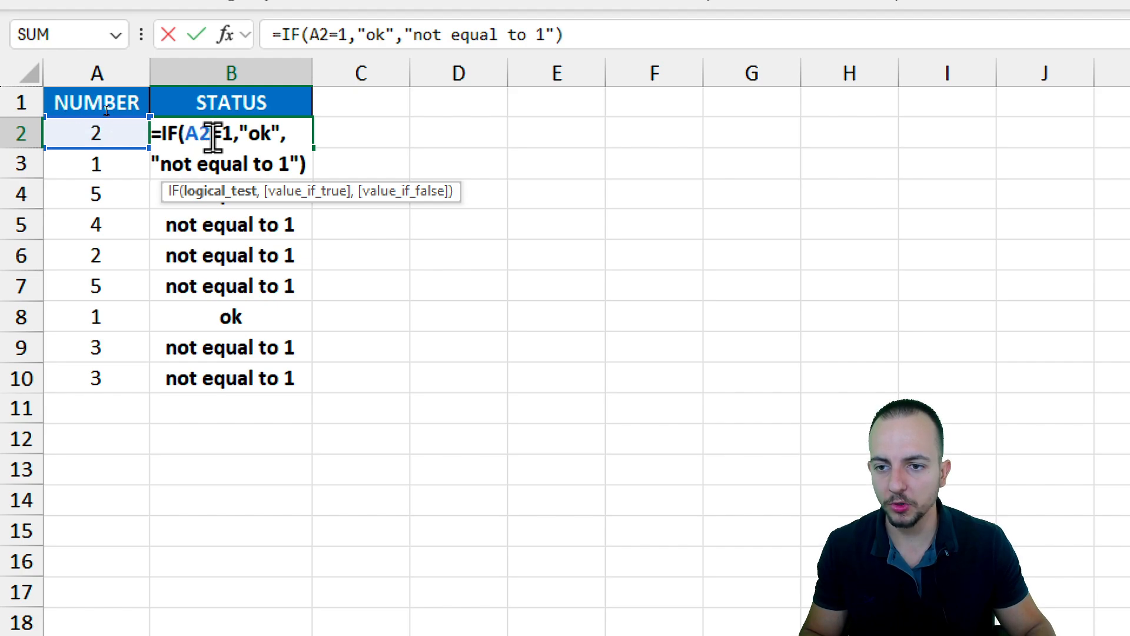
pyautogui.moveTo(211, 138); pyautogui.dragTo(233, 137)
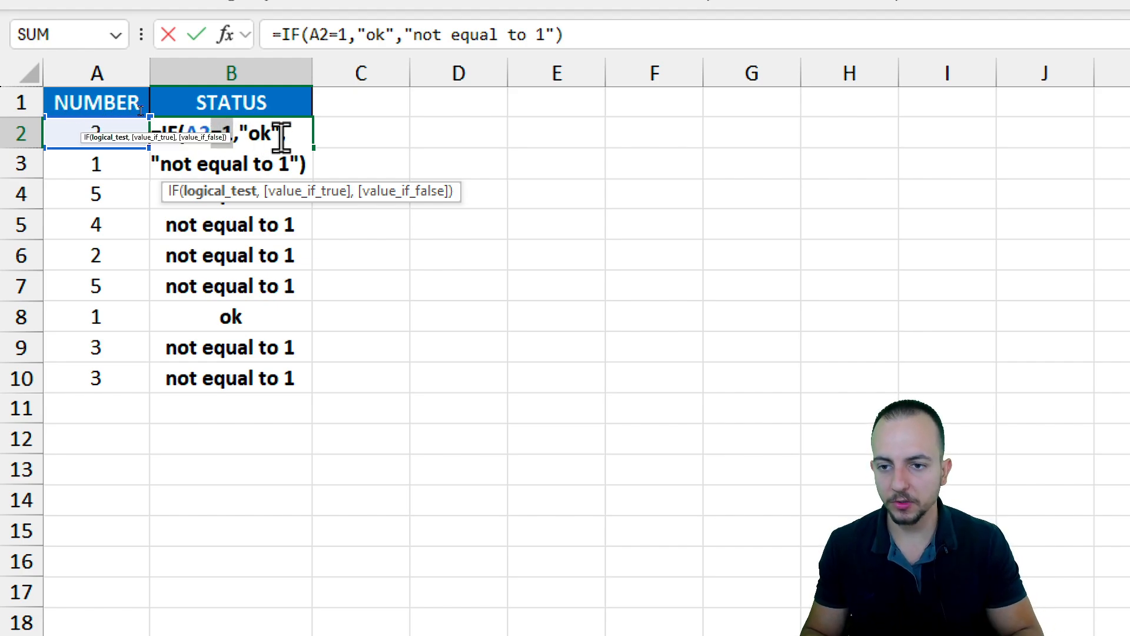
pyautogui.write('>3')
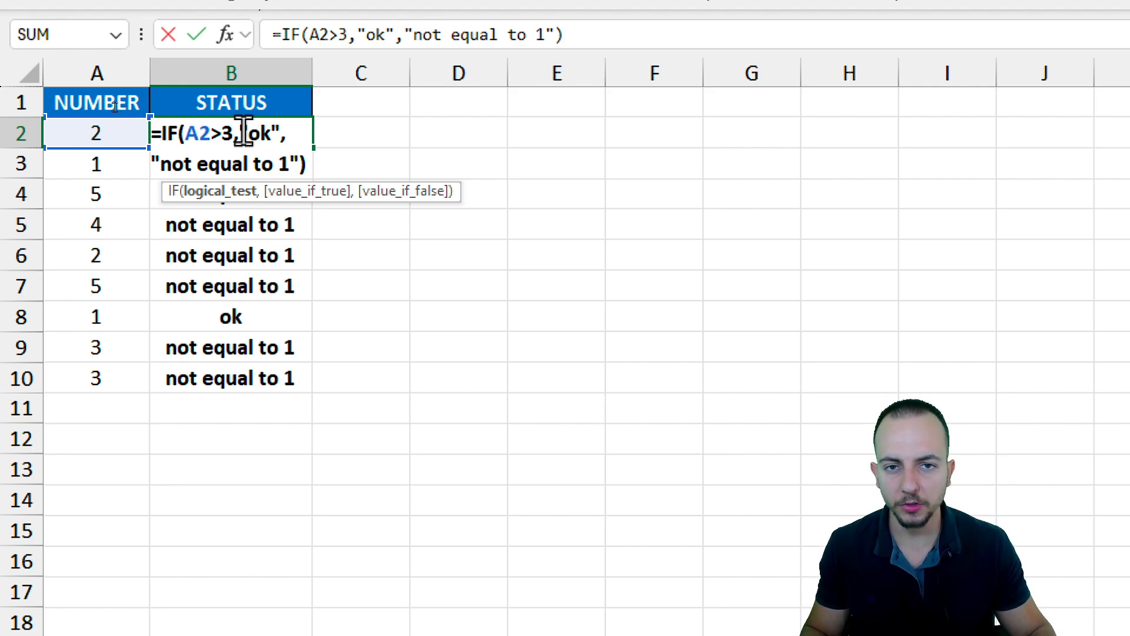
pyautogui.moveTo(156, 152); pyautogui.dragTo(282, 148)
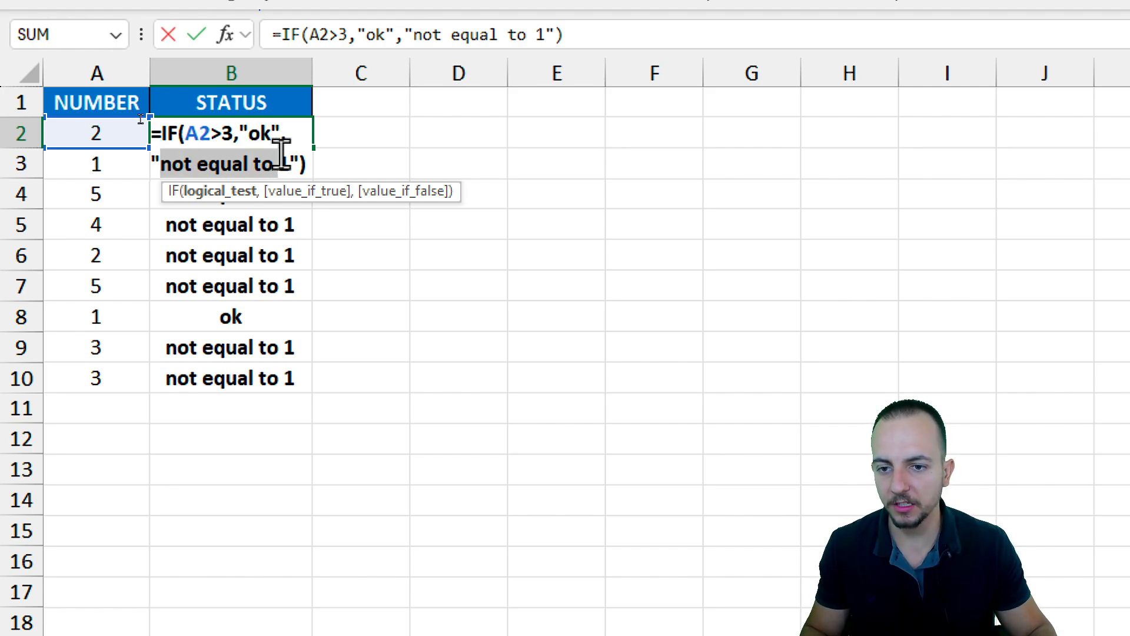
pyautogui.write('less than 3')
pyautogui.press('Return')
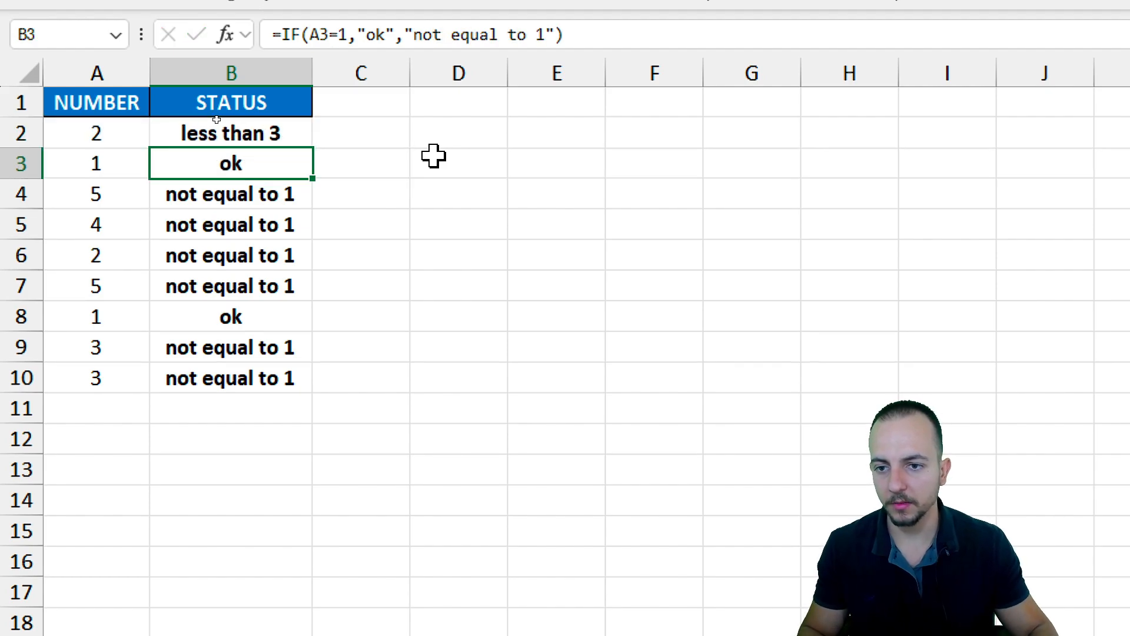
# - Fill the revised greater-than-3 formula from B2 down through B10
pyautogui.click(305, 136)
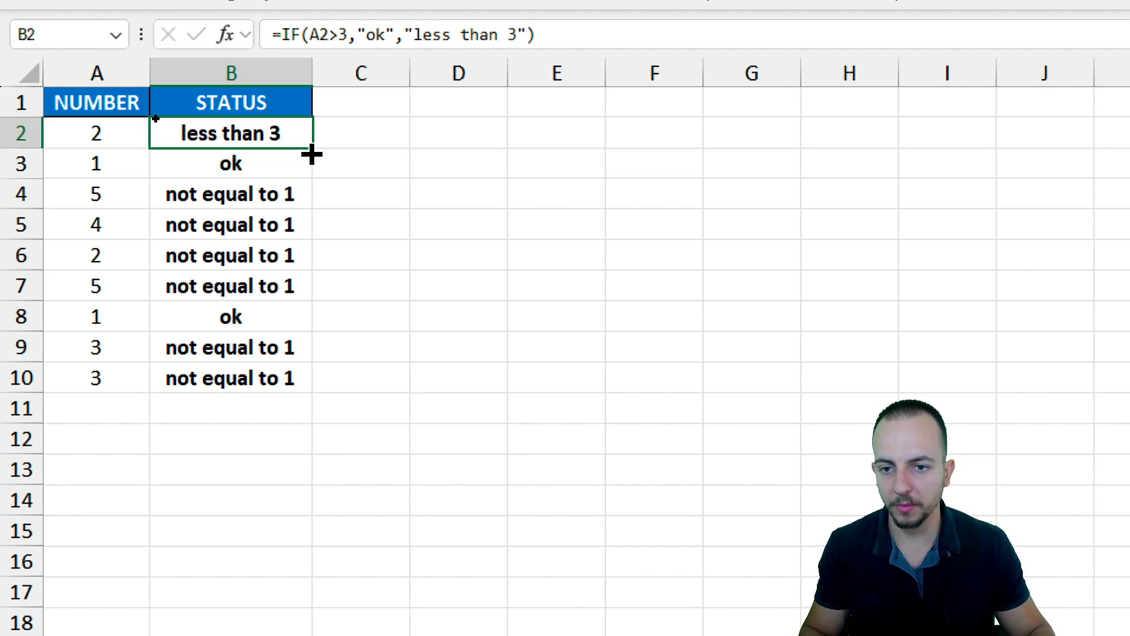
pyautogui.moveTo(311, 152); pyautogui.dragTo(280, 380)
pyautogui.click(131, 89)
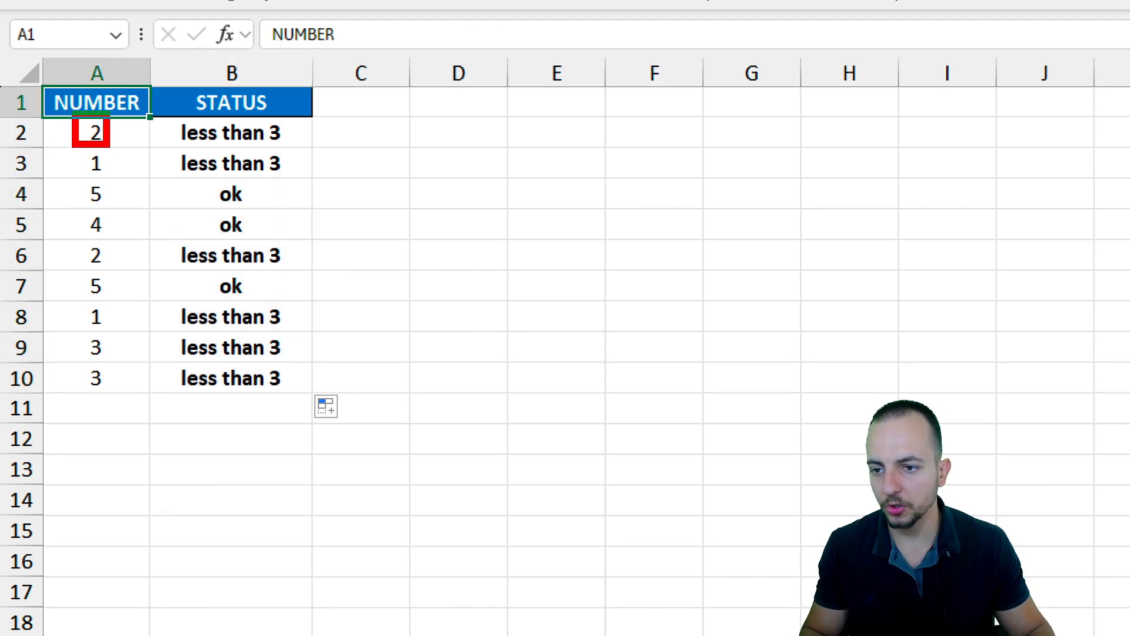
# - Compare the numbers in column A with their STATUS results, temporarily marking A2:A3, A6, B2:B3 and A4:A5, then clear the marks
pyautogui.moveTo(107, 143); pyautogui.dragTo(119, 180)
pyautogui.moveTo(77, 239); pyautogui.dragTo(110, 272)
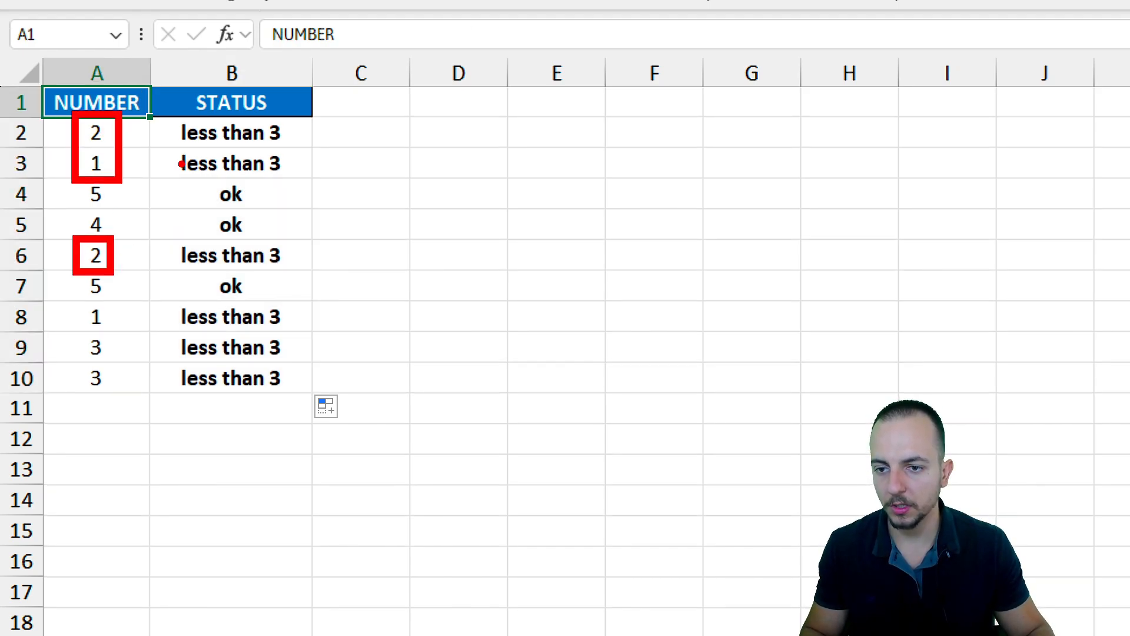
pyautogui.moveTo(170, 115); pyautogui.dragTo(302, 183)
pyautogui.moveTo(428, 238); pyautogui.dragTo(317, 184)
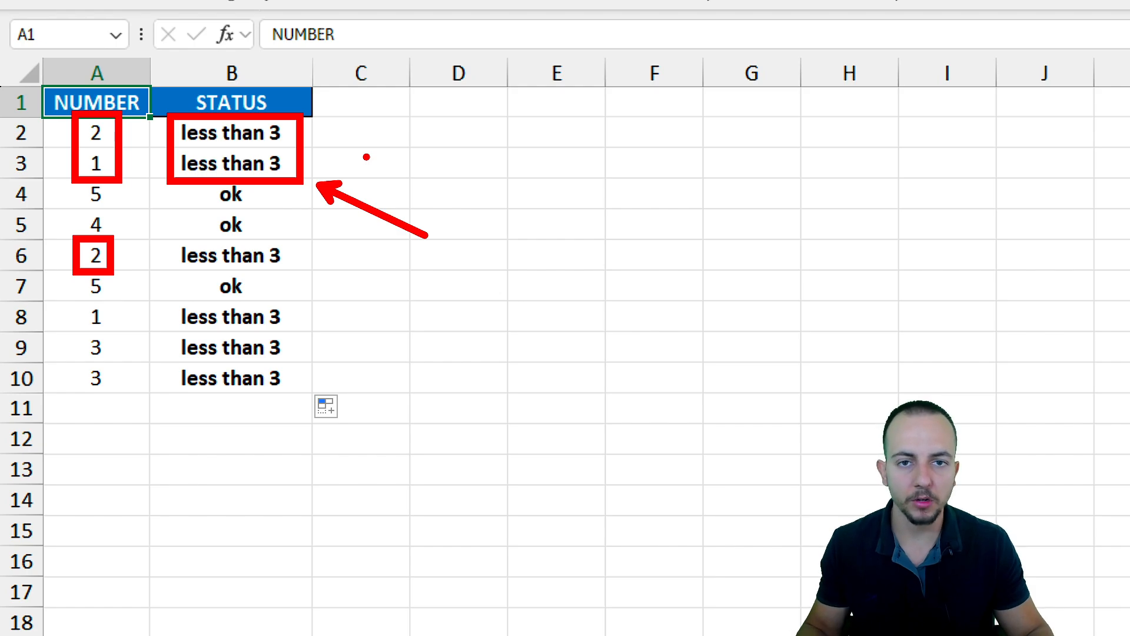
pyautogui.hotkey('ctrl', 'z')
pyautogui.hotkey('ctrl', 'z')
pyautogui.hotkey('ctrl', 'z')
pyautogui.hotkey('ctrl', 'z')
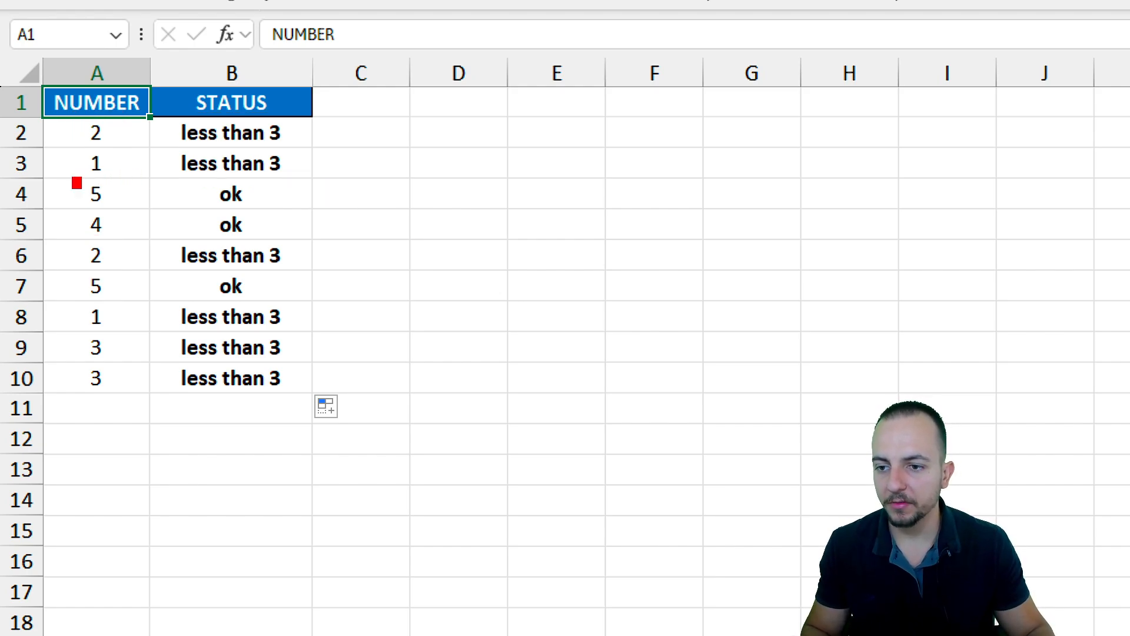
pyautogui.moveTo(73, 178); pyautogui.dragTo(120, 246)
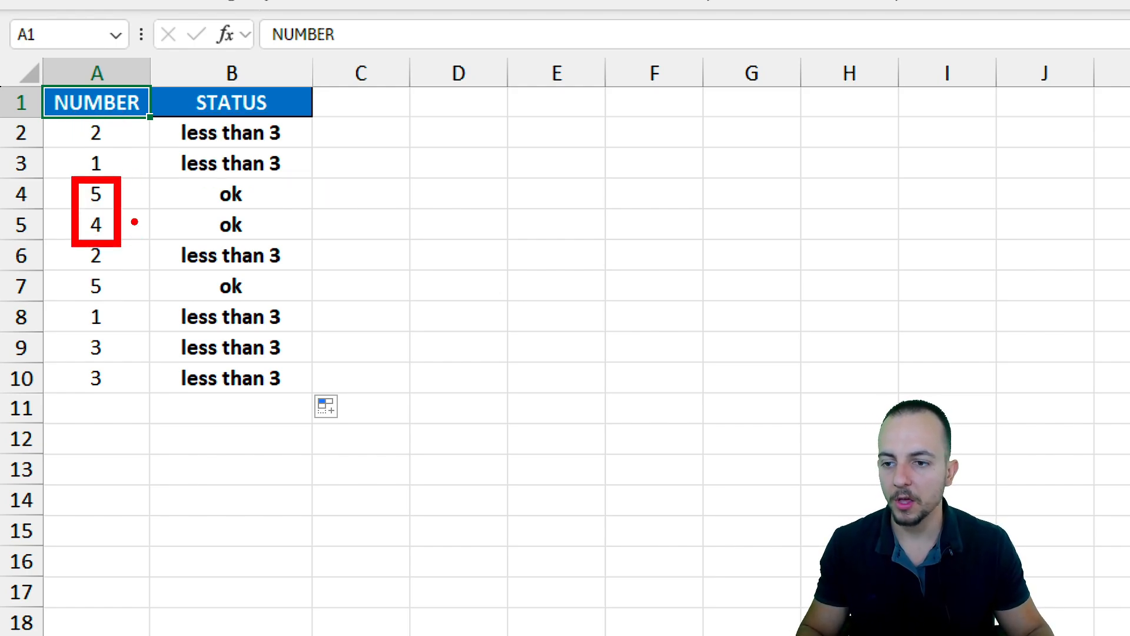
pyautogui.press('Escape')
pyautogui.click(141, 200)
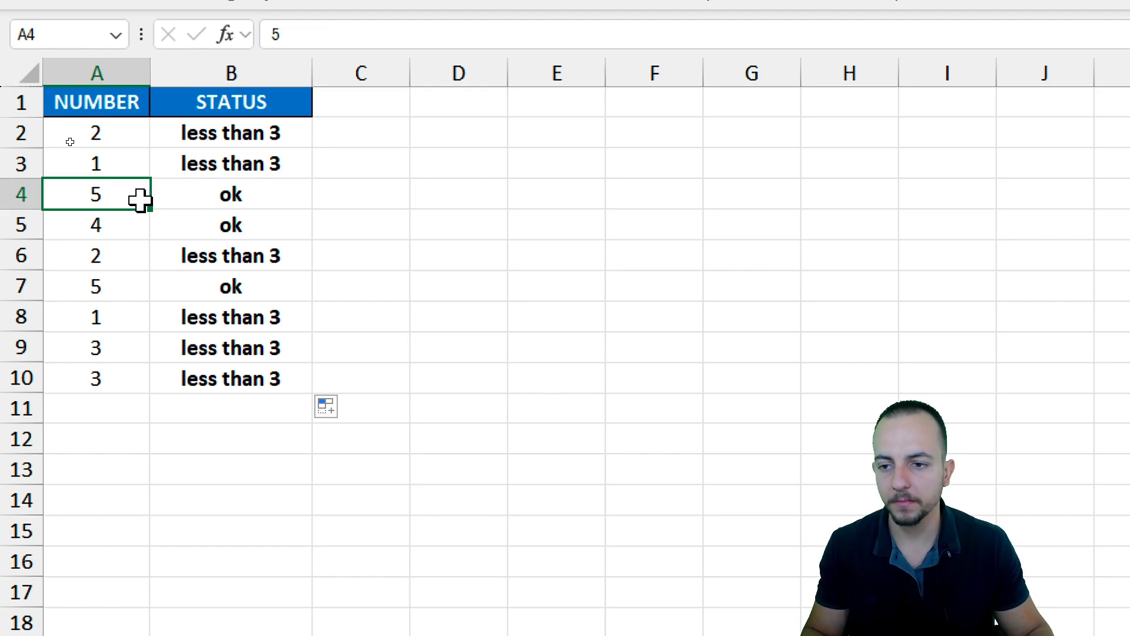
# - Check the STATUS results in B4:B5 and for the 3s in A9:A10, temporarily marking A9:A10 and B9:B10, then clear the marks
pyautogui.click(262, 187)
pyautogui.click(255, 226)
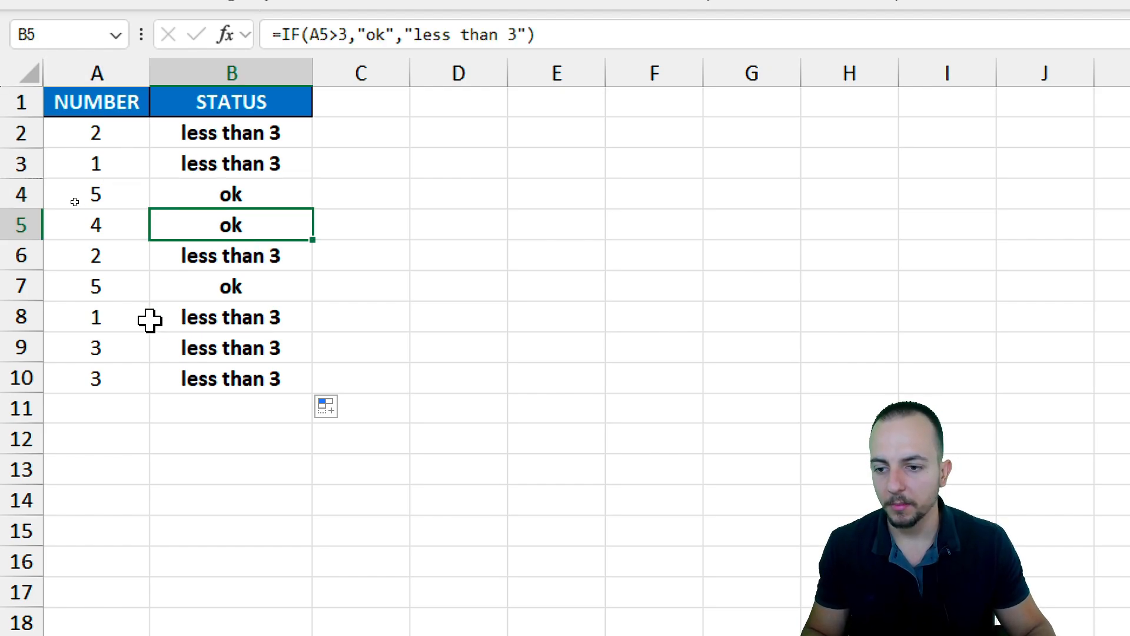
pyautogui.moveTo(126, 351); pyautogui.dragTo(194, 386)
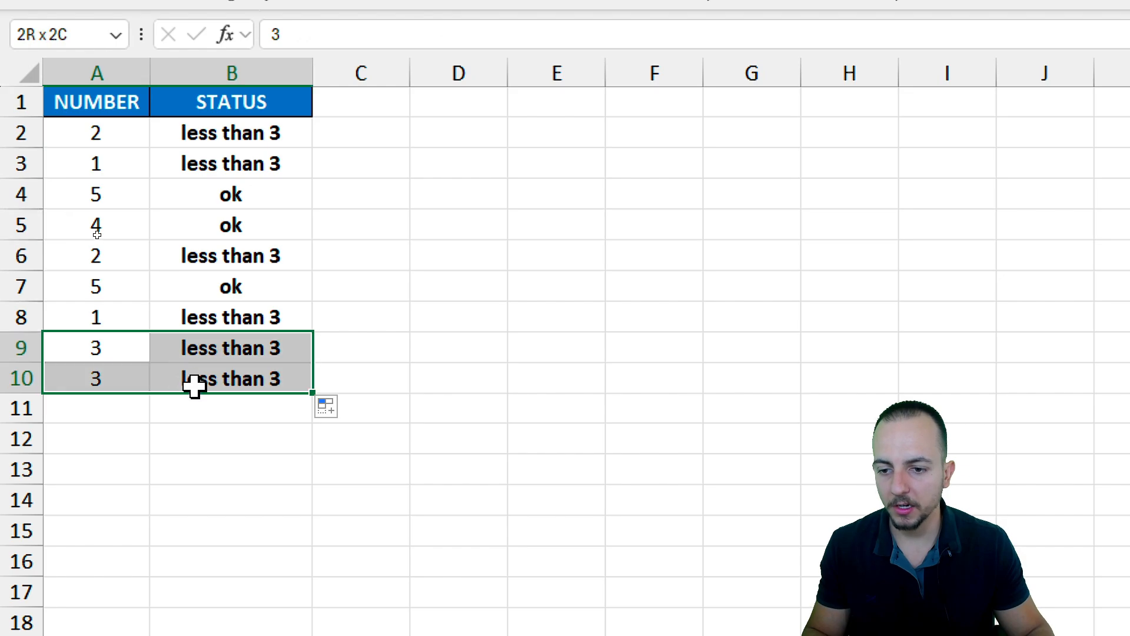
pyautogui.click(134, 352)
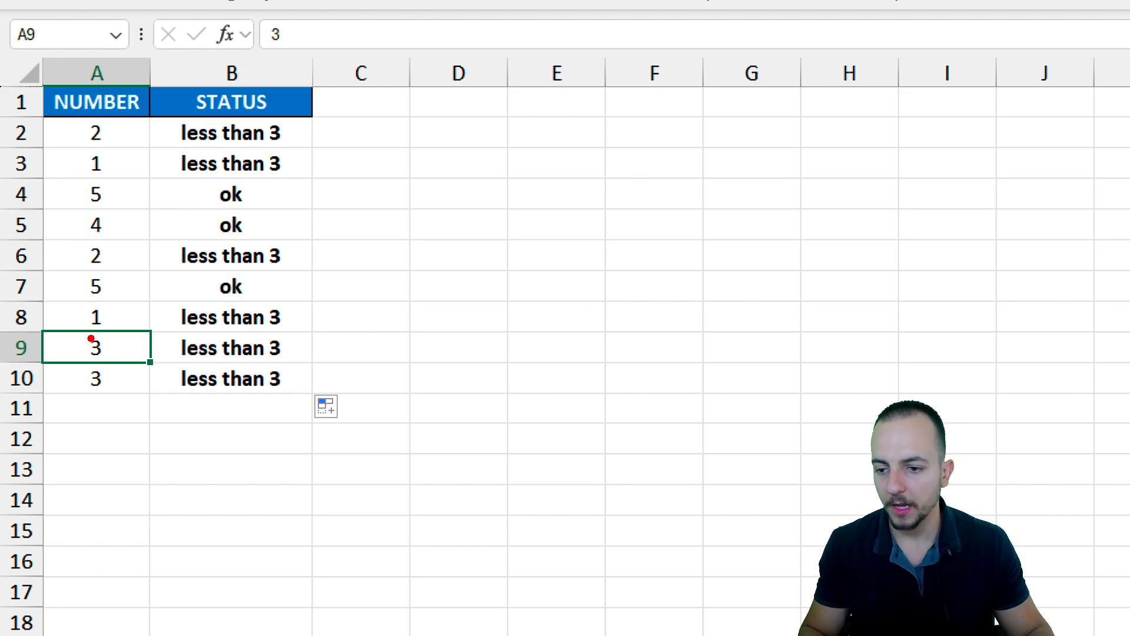
pyautogui.moveTo(74, 327); pyautogui.dragTo(116, 397)
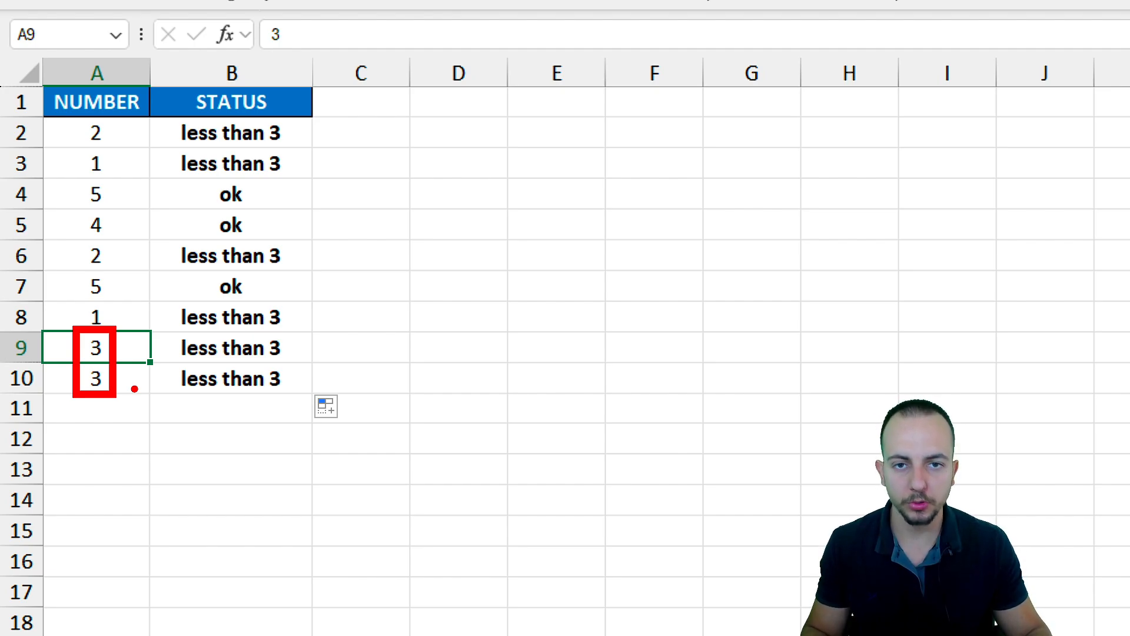
pyautogui.moveTo(165, 327)
pyautogui.mouseDown()
pyautogui.moveTo(291, 394)
pyautogui.moveTo(415, 400)
pyautogui.mouseUp()
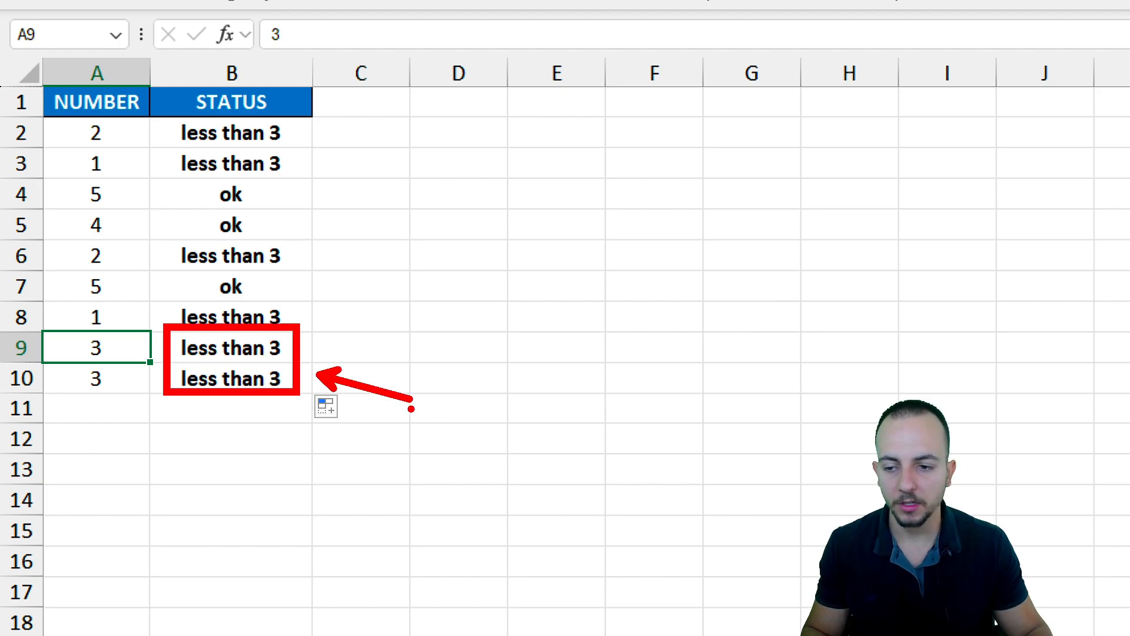
pyautogui.moveTo(293, 342)
pyautogui.mouseDown()
pyautogui.moveTo(327, 406)
pyautogui.moveTo(175, 353)
pyautogui.mouseUp()
pyautogui.press('Escape')
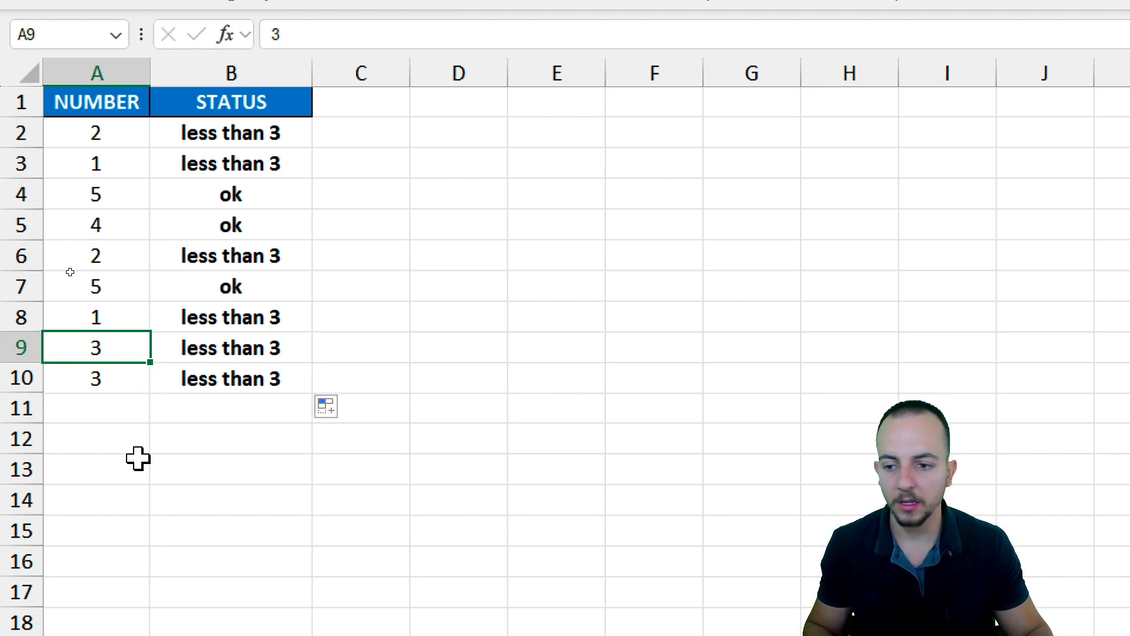
# - Set the number in A9 to 3.0001 and check its STATUS result, temporarily marking A9 and B9, then clear the marks
pyautogui.write('3.1')
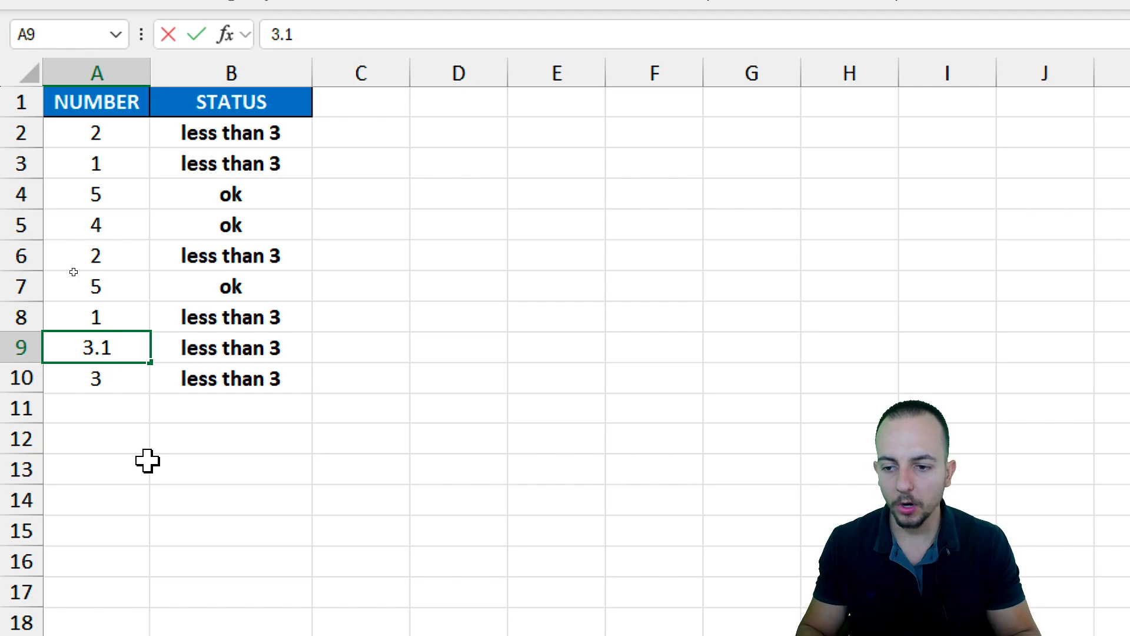
pyautogui.press('BackSpace')
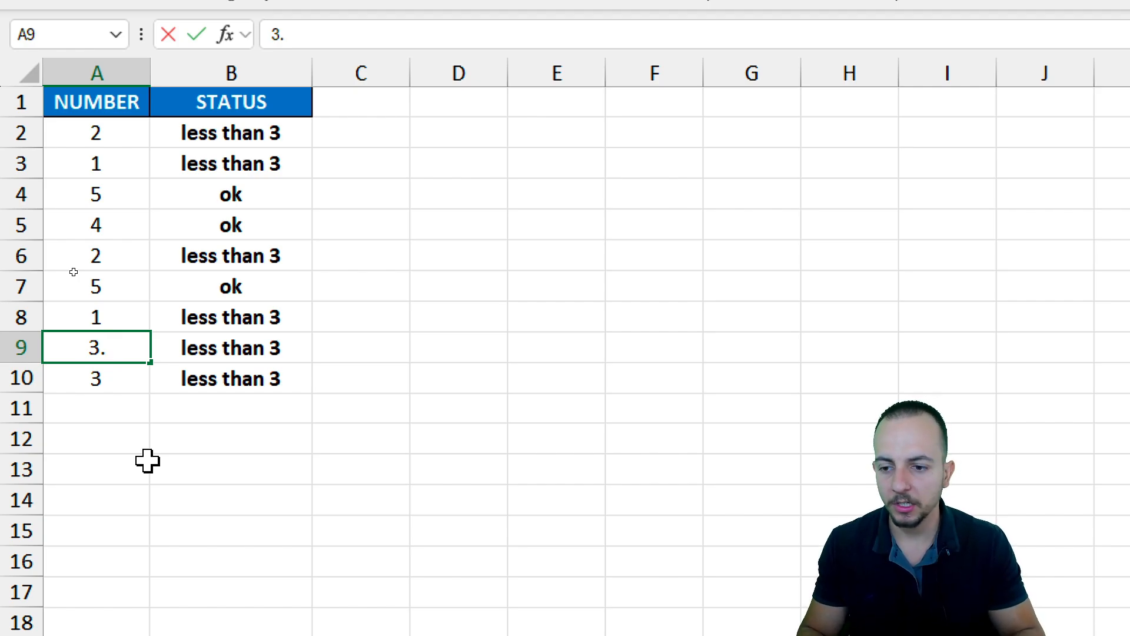
pyautogui.write('0001')
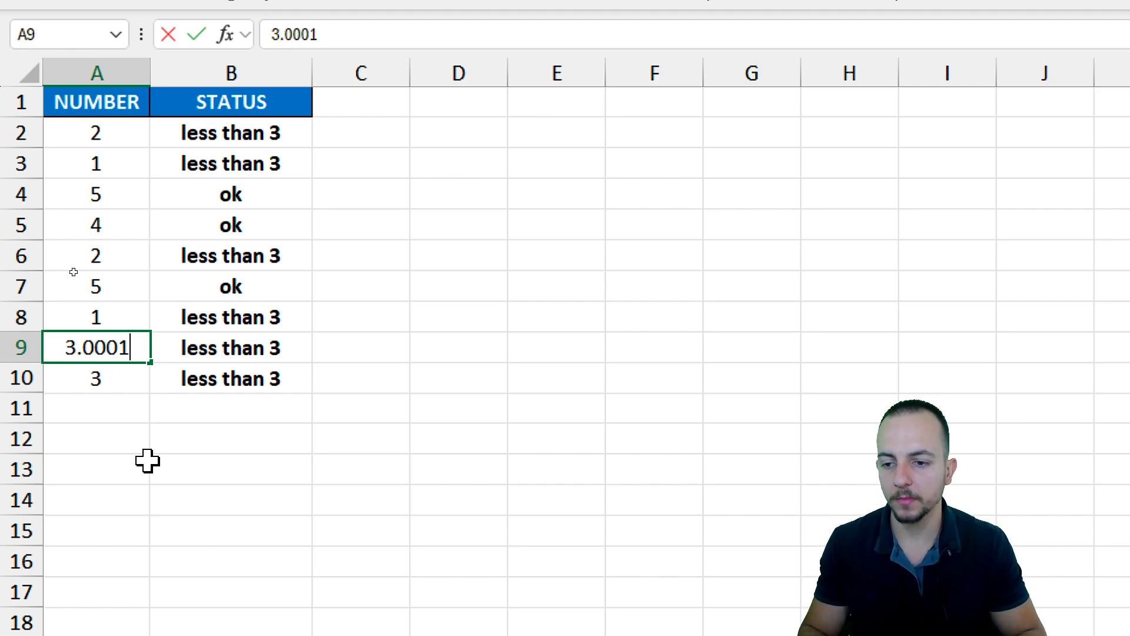
pyautogui.hotkey('ctrl', 'Return')
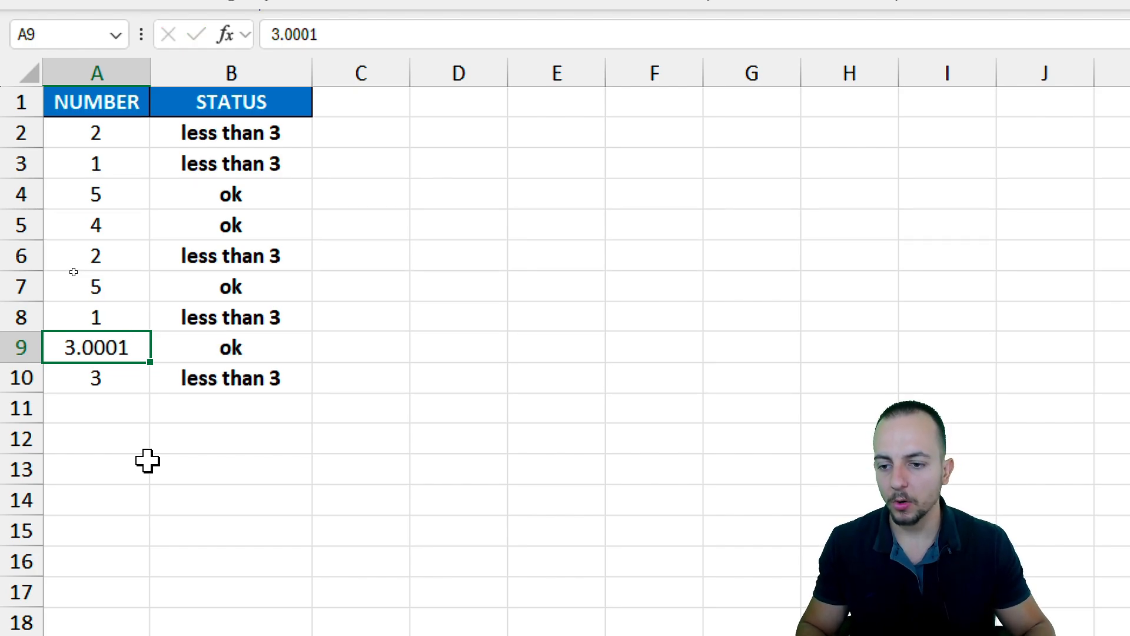
pyautogui.moveTo(203, 327); pyautogui.dragTo(259, 368)
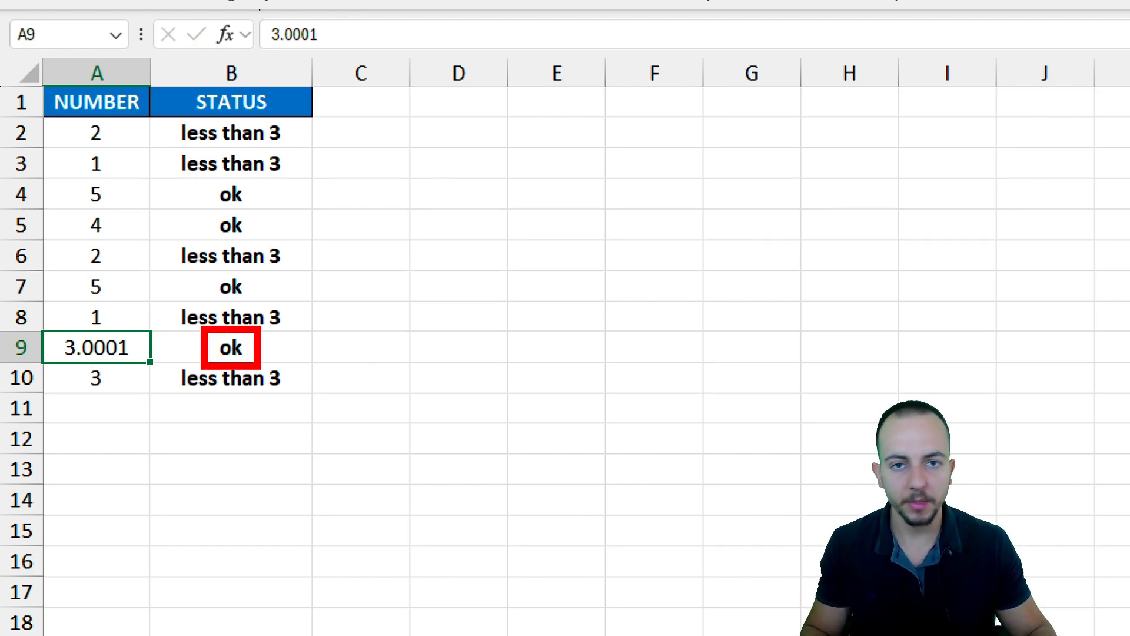
pyautogui.moveTo(47, 323); pyautogui.dragTo(156, 369)
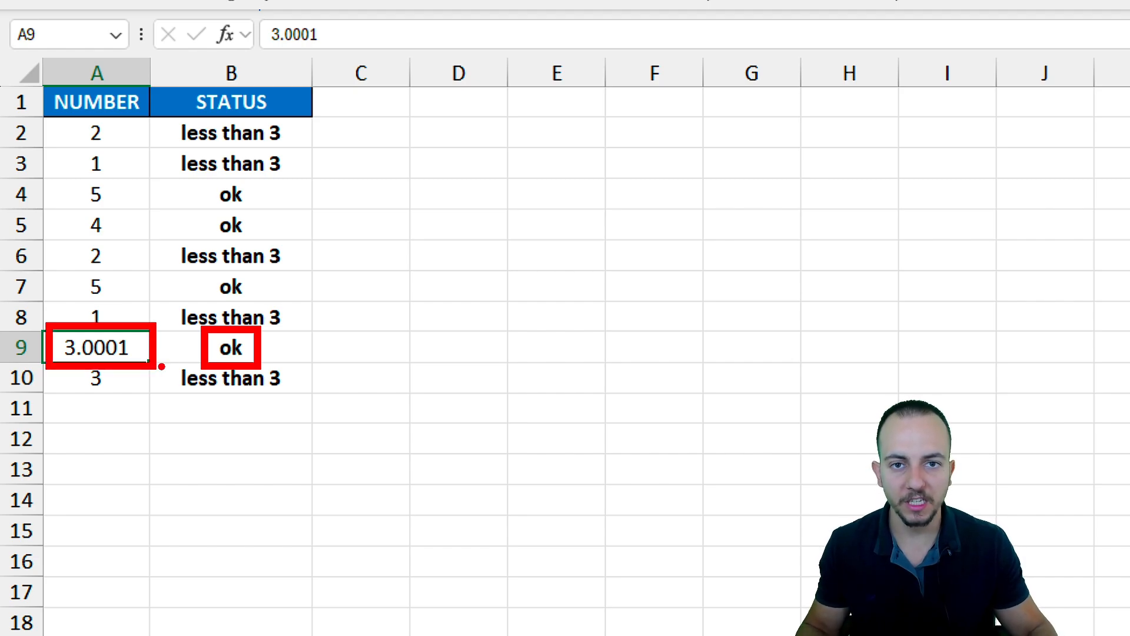
pyautogui.press('Escape')
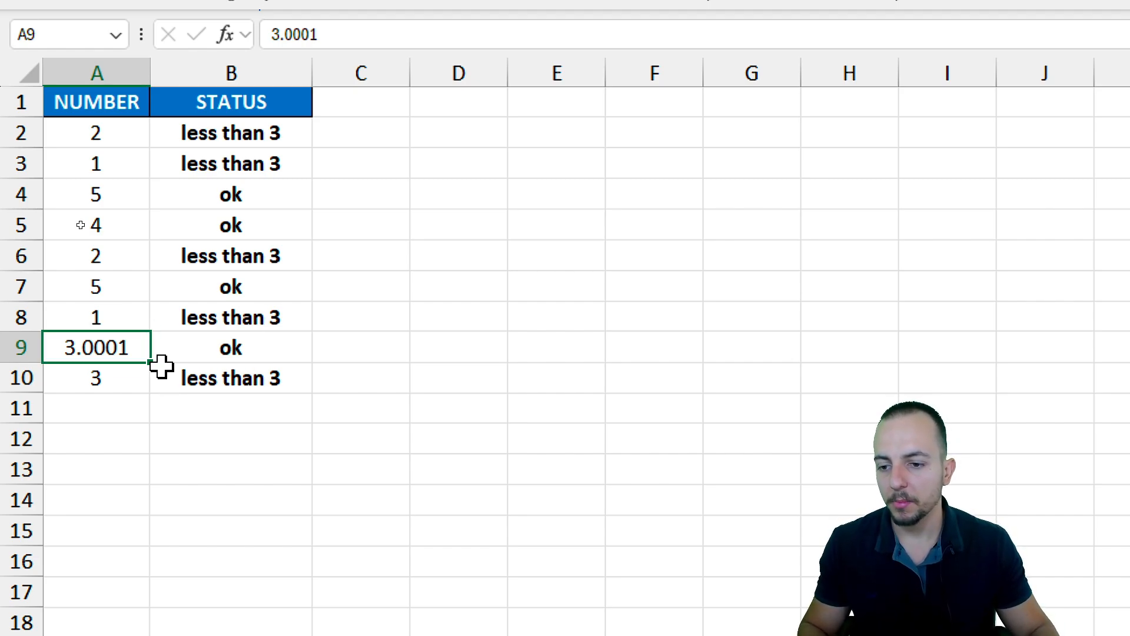
# - Set the number in A9 back to 3 and reselect the cell
pyautogui.write('3')
pyautogui.press('Return')
pyautogui.click(114, 351)
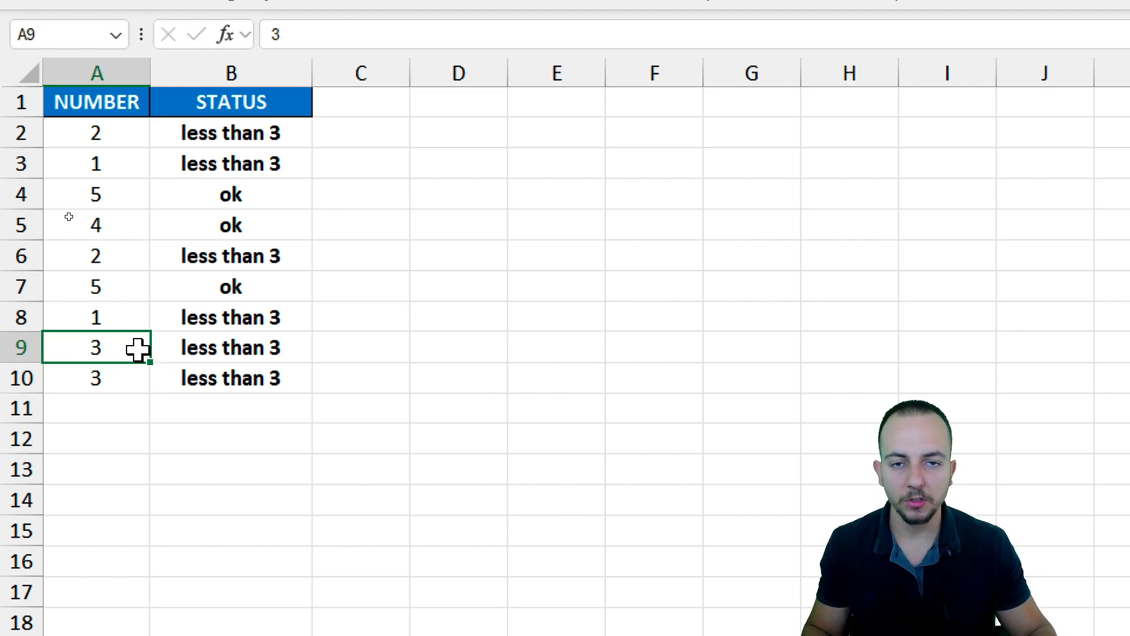
# - Change the B2 formula to =IF(A2>=3,"ok","less than 3") and fill it down through B10
pyautogui.doubleClick(227, 126)
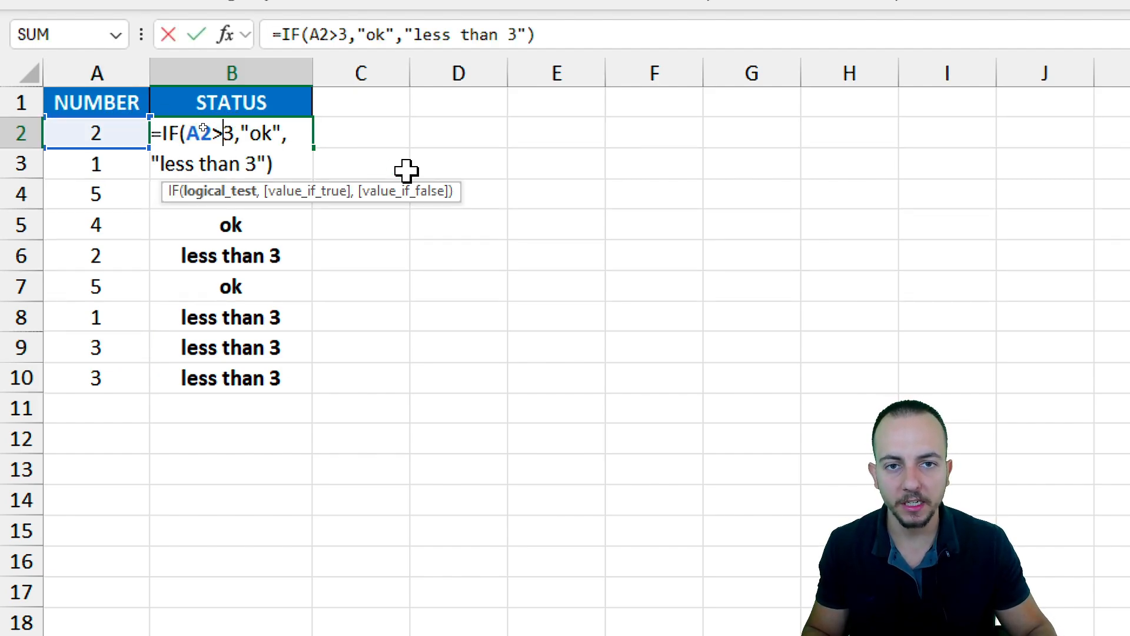
pyautogui.write('=')
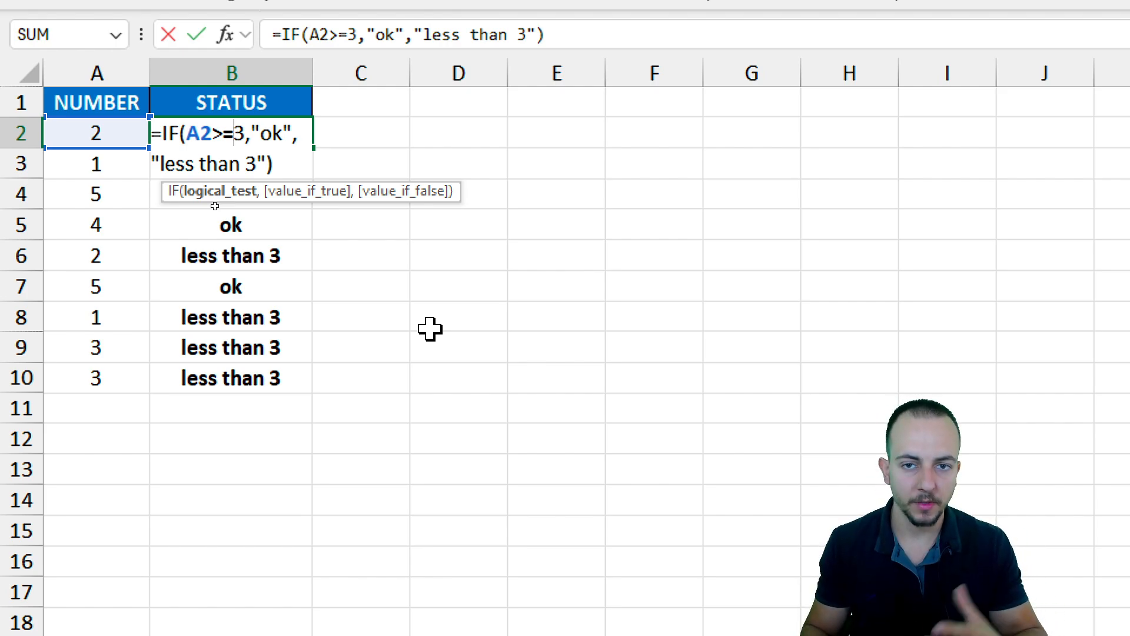
pyautogui.press('Return')
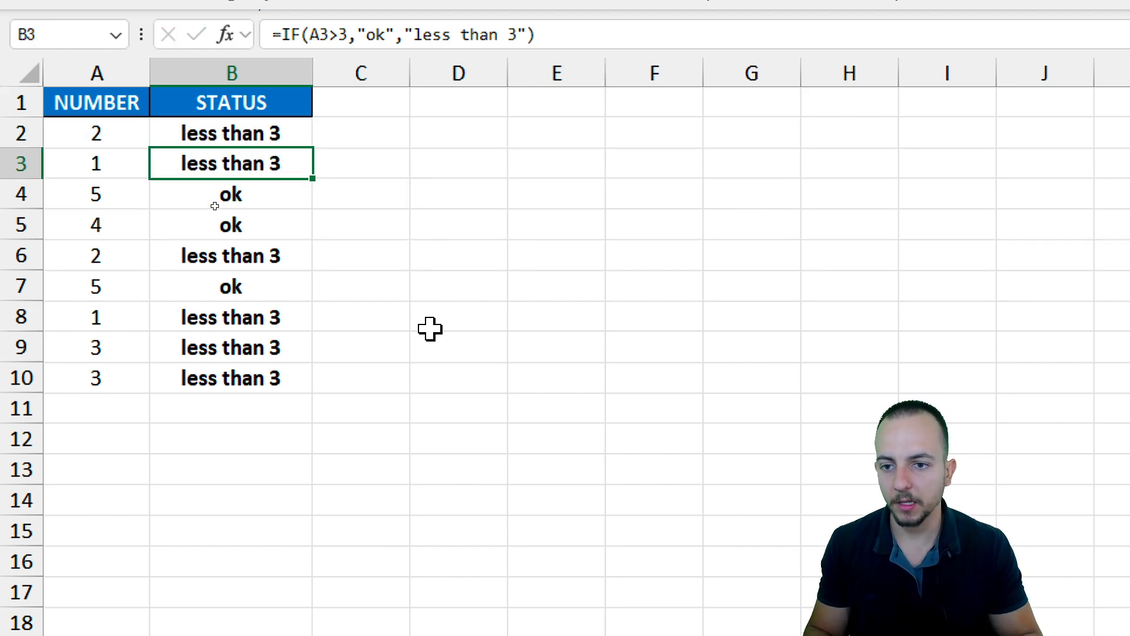
pyautogui.click(259, 133)
pyautogui.moveTo(313, 148); pyautogui.dragTo(294, 385)
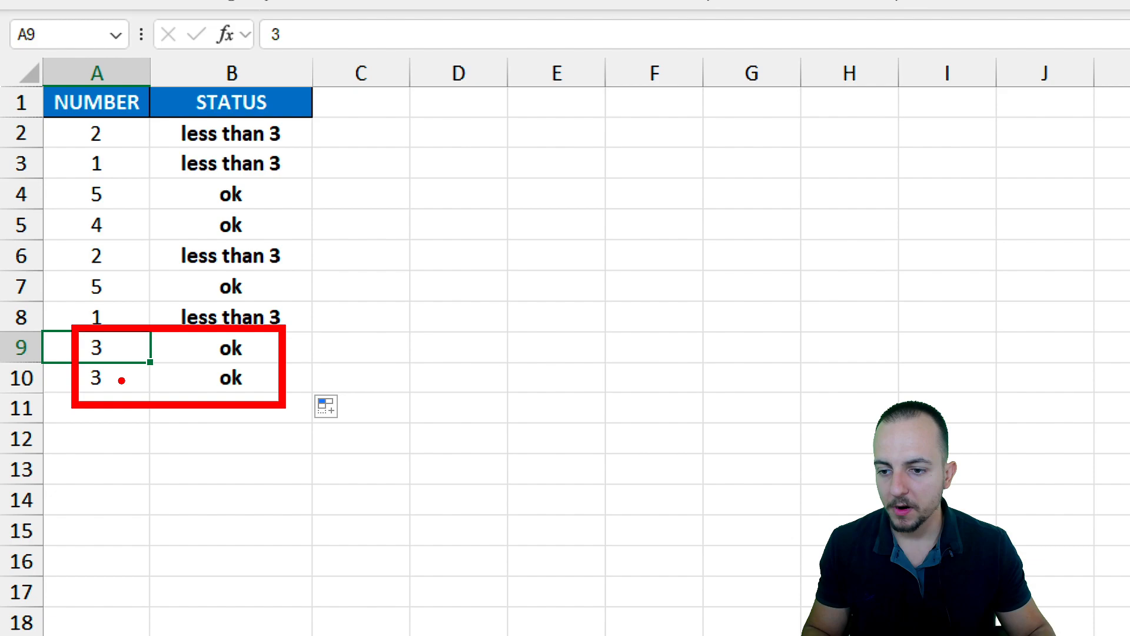
# - Compare the 3s in A9:A10 with their STATUS results, temporarily marking A9:B10, then clear the marks
pyautogui.moveTo(121, 381); pyautogui.dragTo(209, 501)
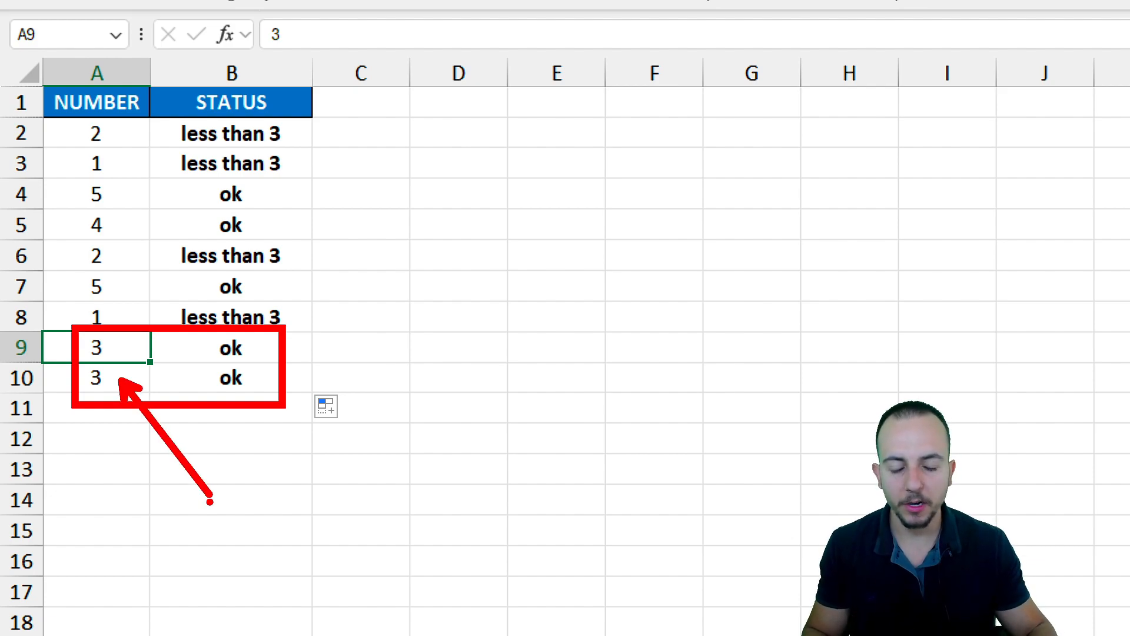
pyautogui.moveTo(244, 329)
pyautogui.mouseDown()
pyautogui.moveTo(259, 384)
pyautogui.moveTo(204, 334)
pyautogui.mouseUp()
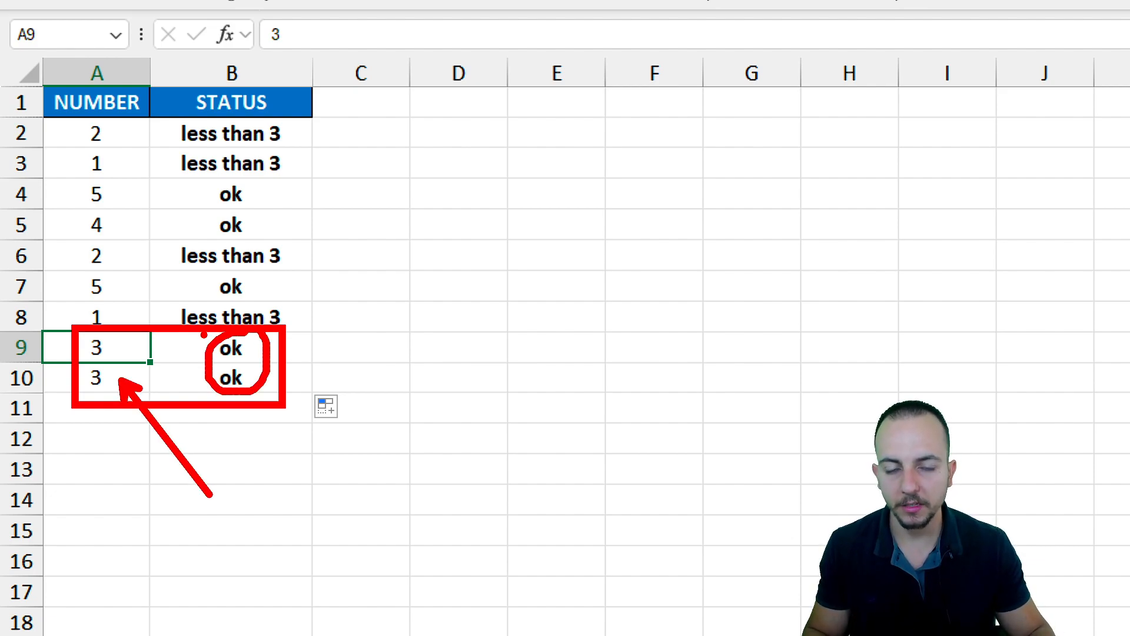
pyautogui.press('Escape')
# - Open the sheet that checks for numbers equal to 1, 2 or 3 and read the task in A1, temporarily marking the three values
pyautogui.click(97, 102)
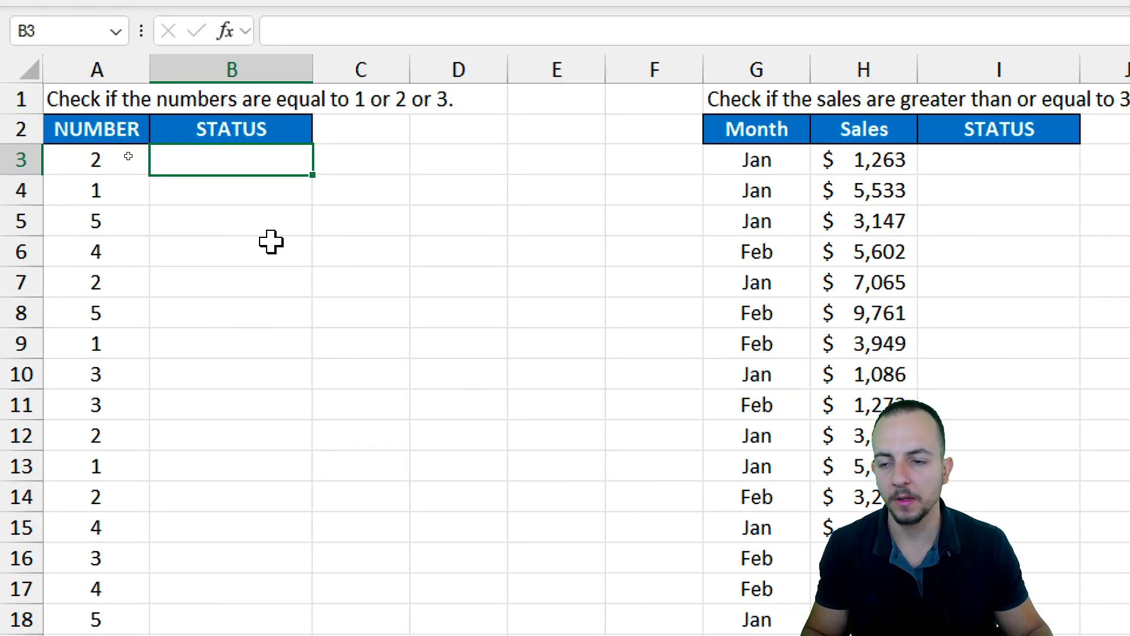
pyautogui.click(82, 107)
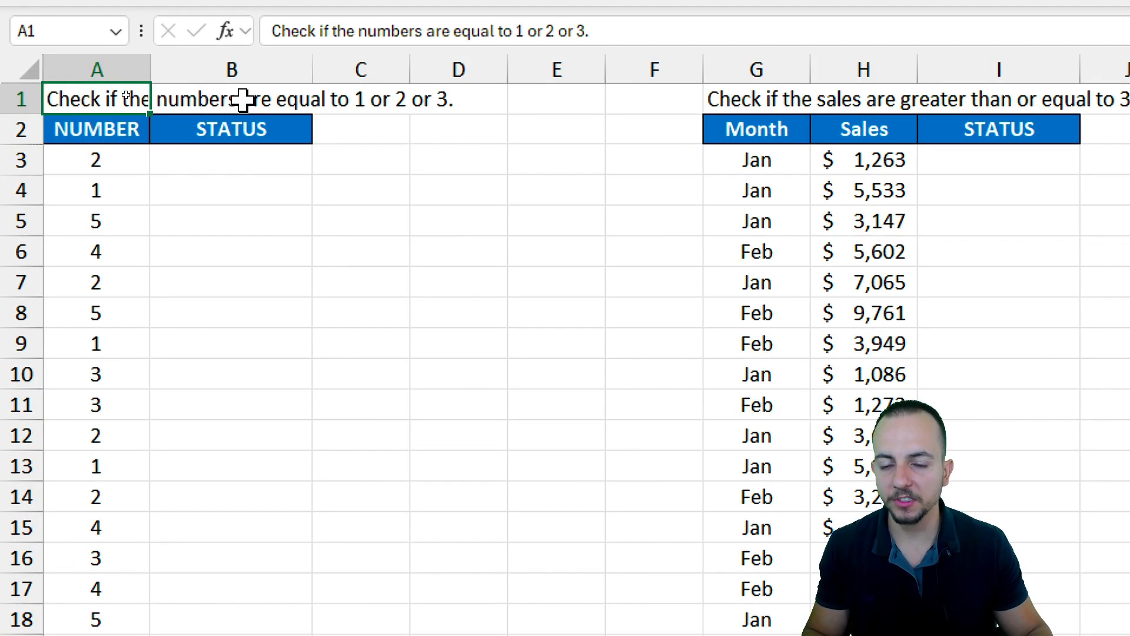
pyautogui.moveTo(347, 79); pyautogui.dragTo(373, 119)
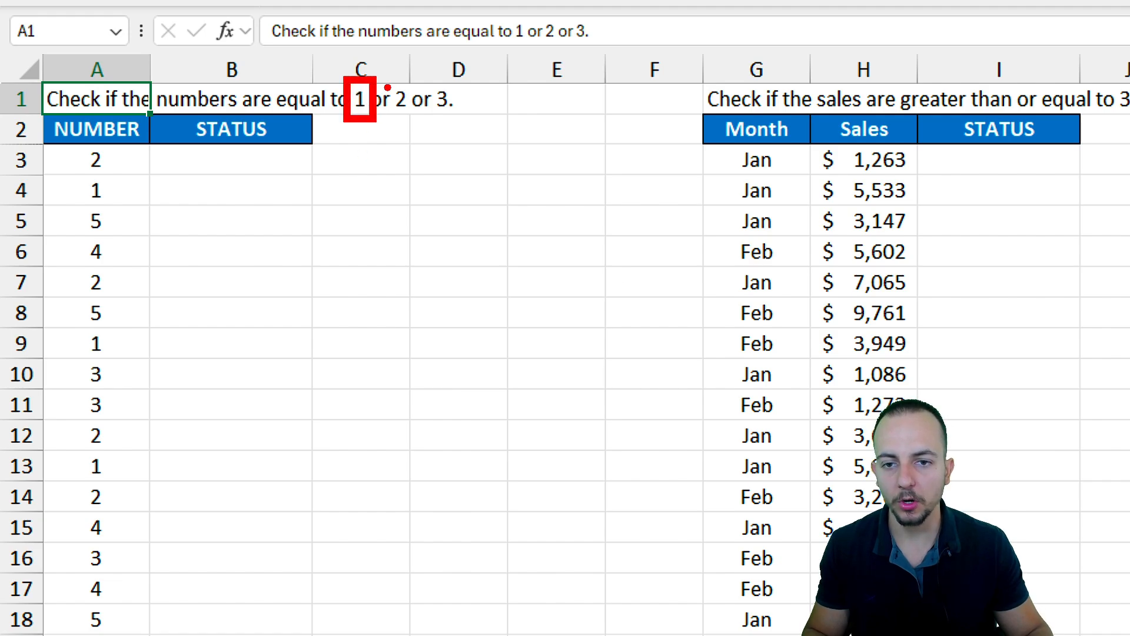
pyautogui.moveTo(388, 79); pyautogui.dragTo(405, 111)
pyautogui.moveTo(439, 69); pyautogui.dragTo(457, 125)
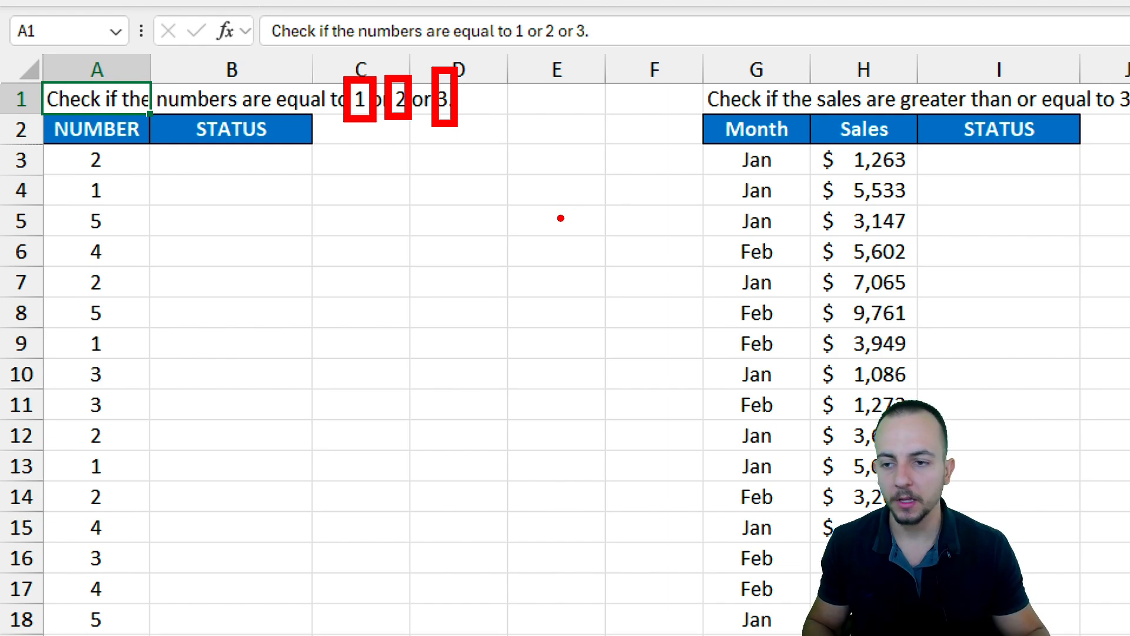
# - Compare the number in A3 with the task's values, temporarily boxing the 2 and crossing out 1 and 3, then clear the marks
pyautogui.click(121, 161)
pyautogui.click(164, 159)
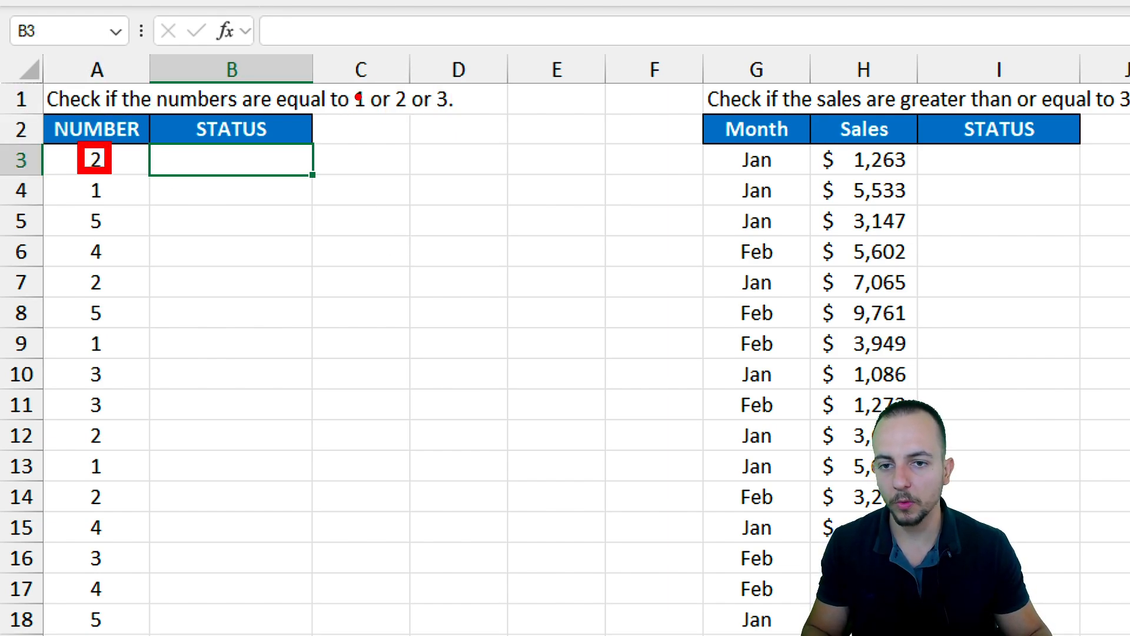
pyautogui.moveTo(353, 106); pyautogui.dragTo(371, 82)
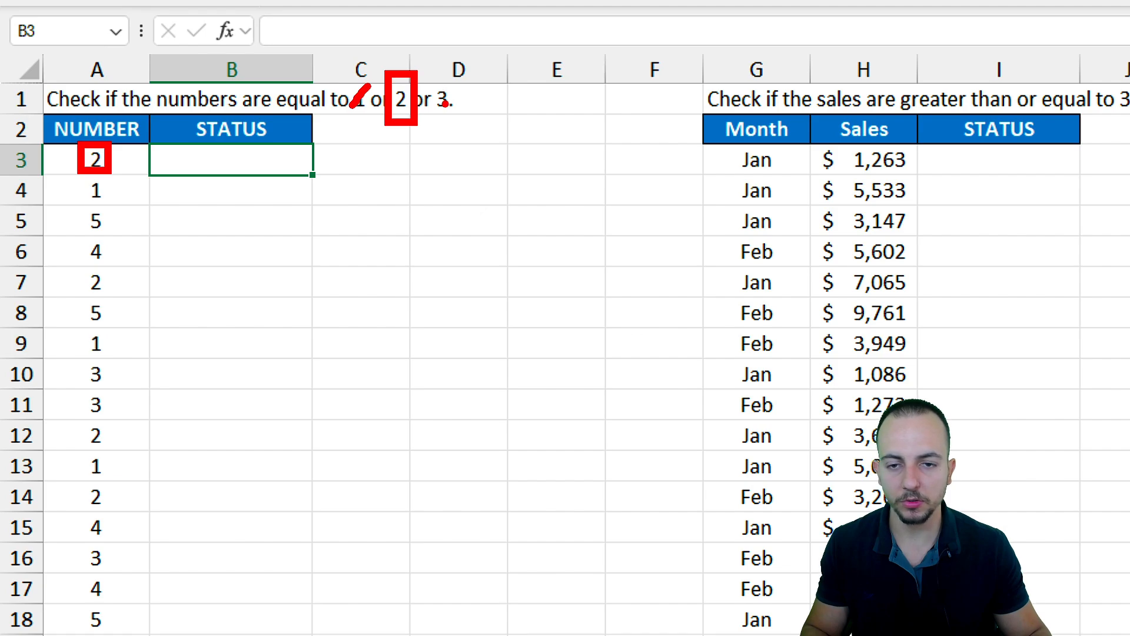
pyautogui.moveTo(436, 112); pyautogui.dragTo(461, 81)
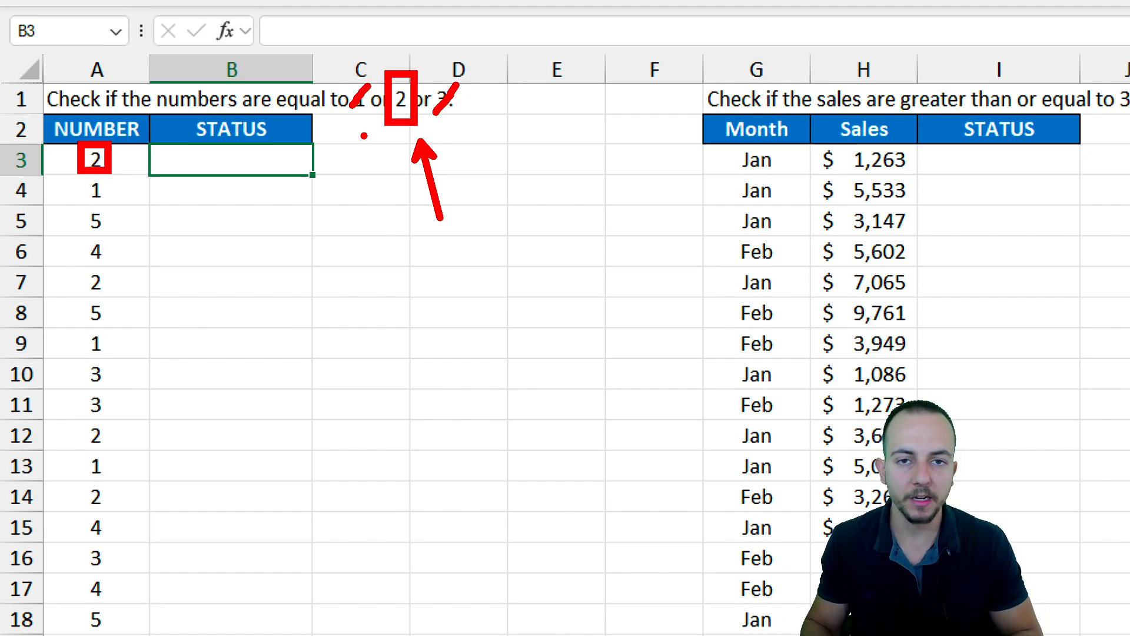
pyautogui.press('Escape')
# - Begin an IF formula in B3 with OR(A3=1,A3=2,A3=3) as its logical test
pyautogui.write('=')
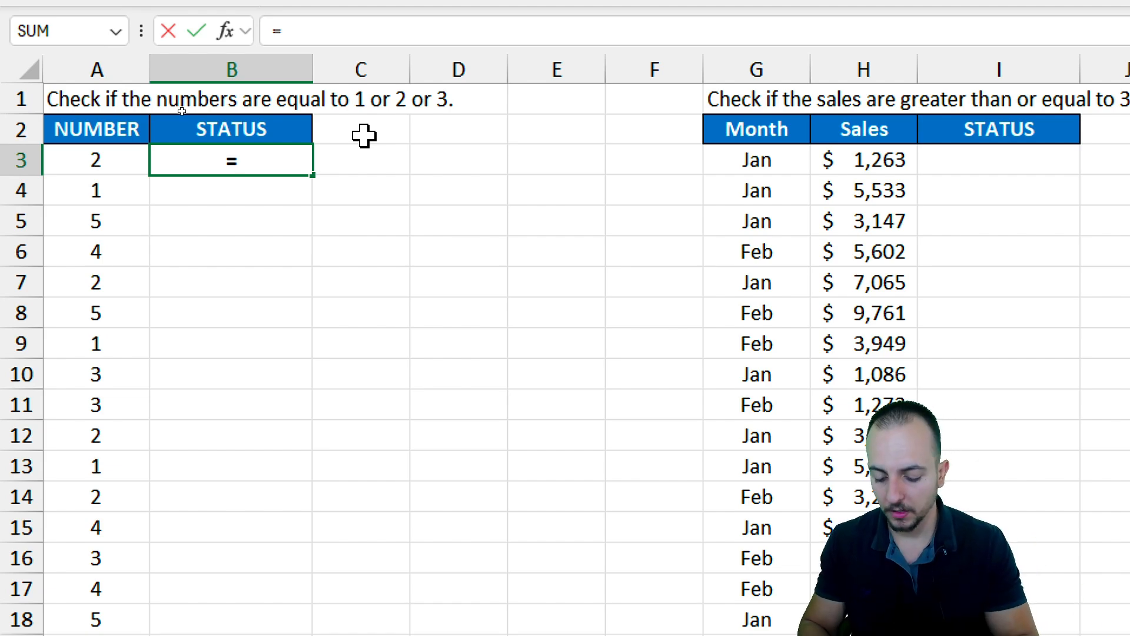
pyautogui.write('if')
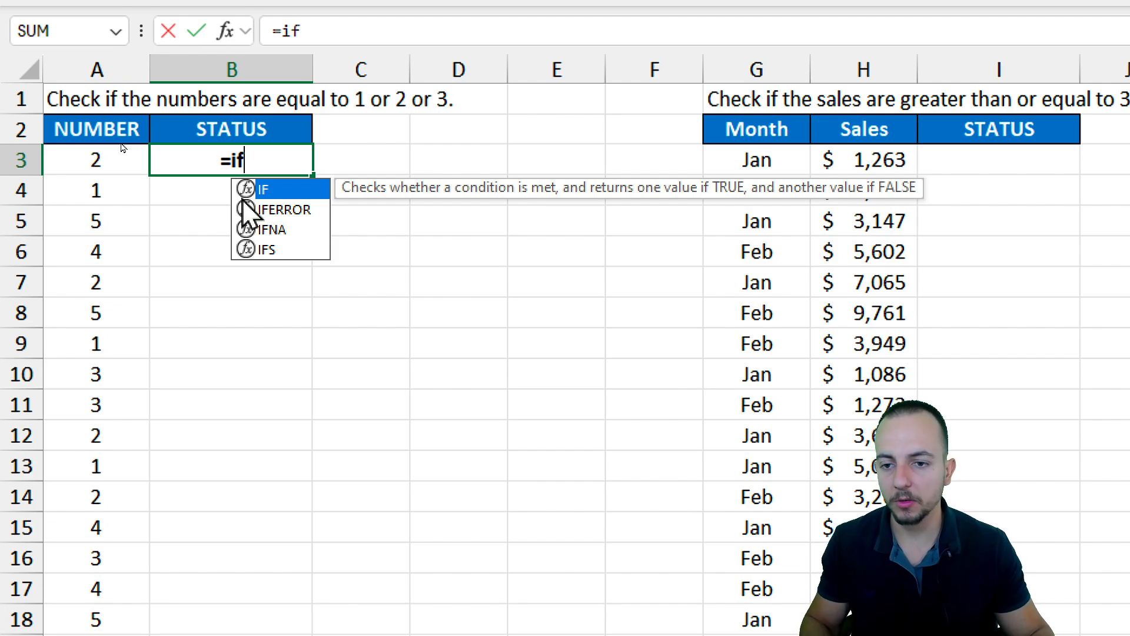
pyautogui.doubleClick(268, 190)
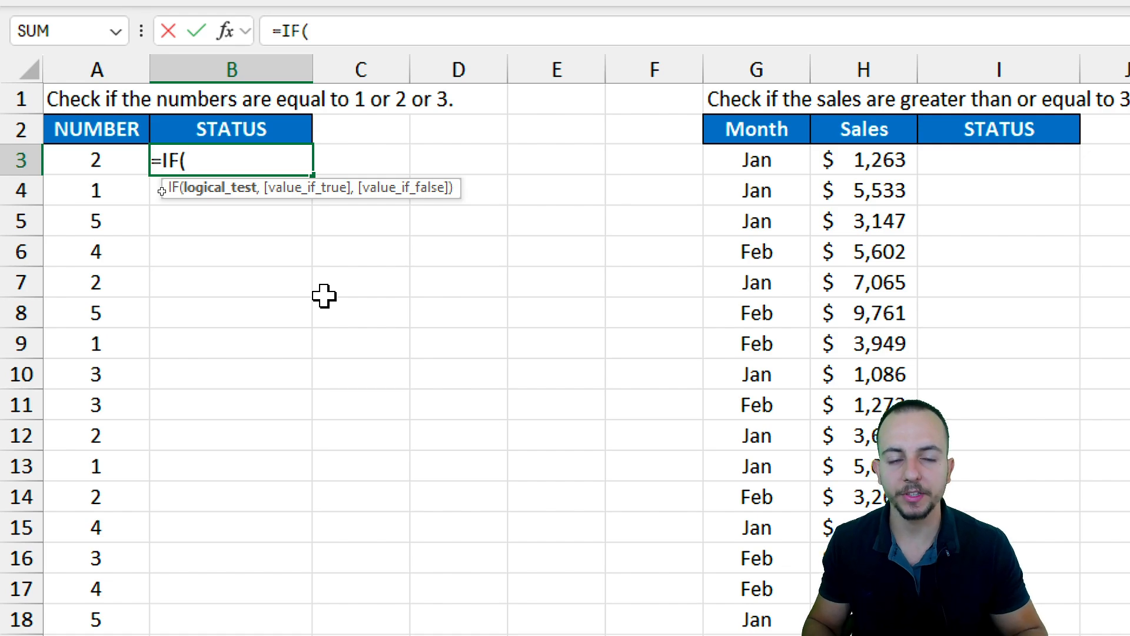
pyautogui.write('or')
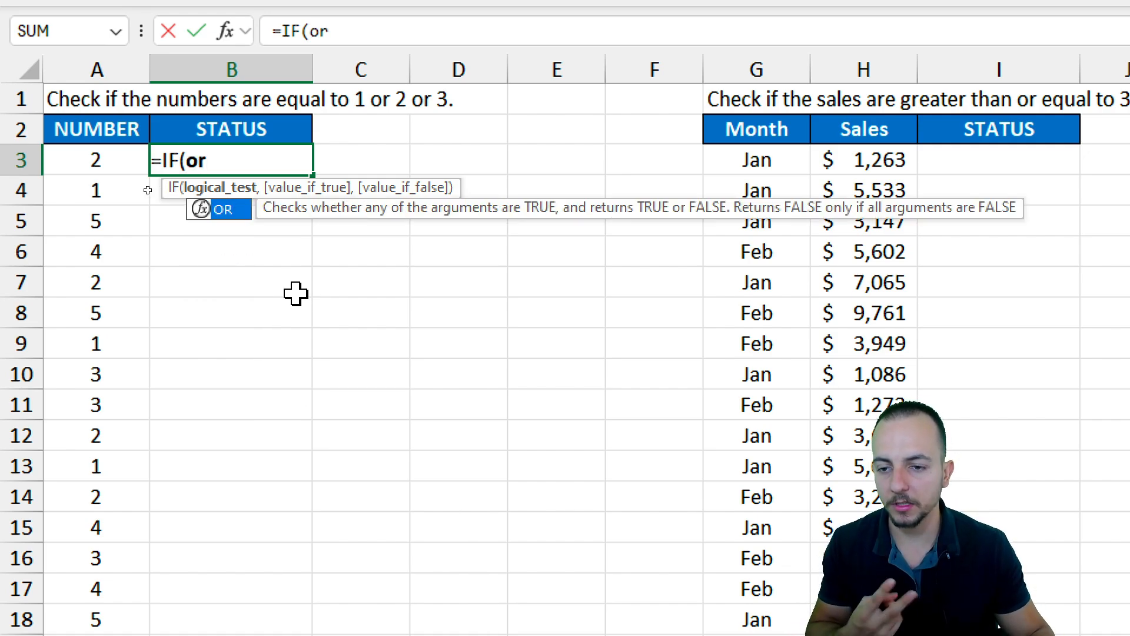
pyautogui.doubleClick(229, 211)
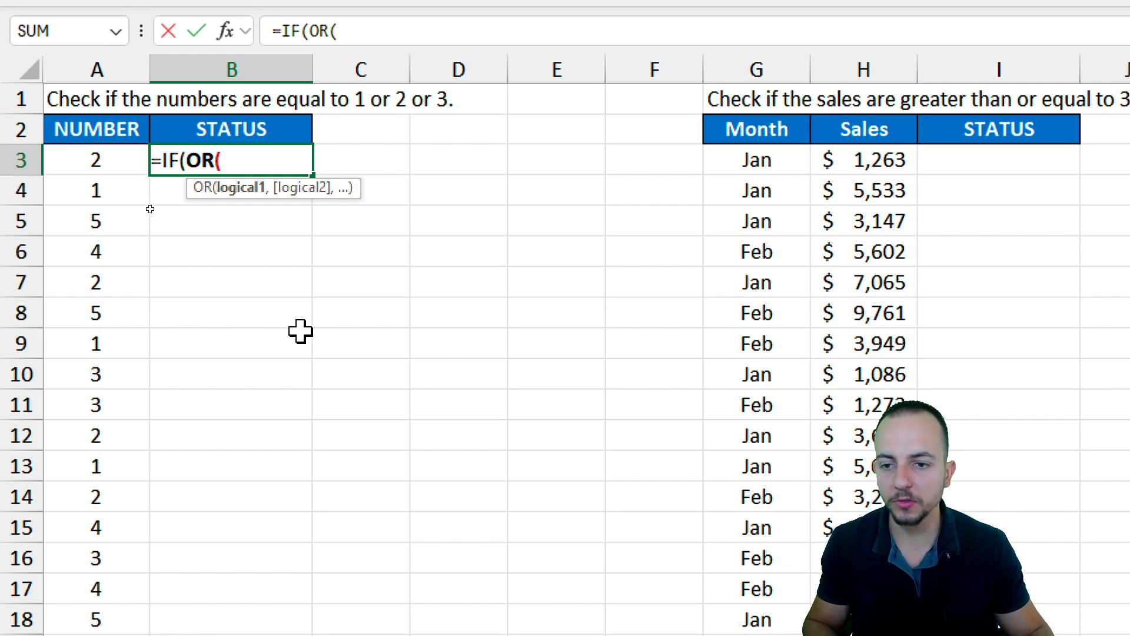
pyautogui.click(113, 156)
pyautogui.write('=1,')
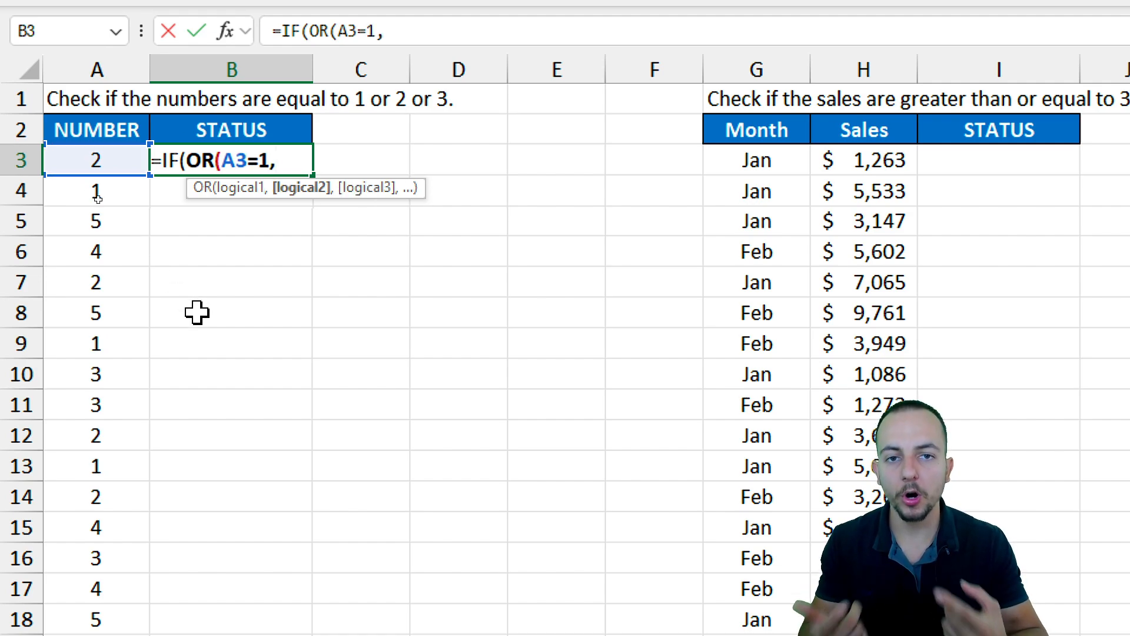
pyautogui.click(105, 158)
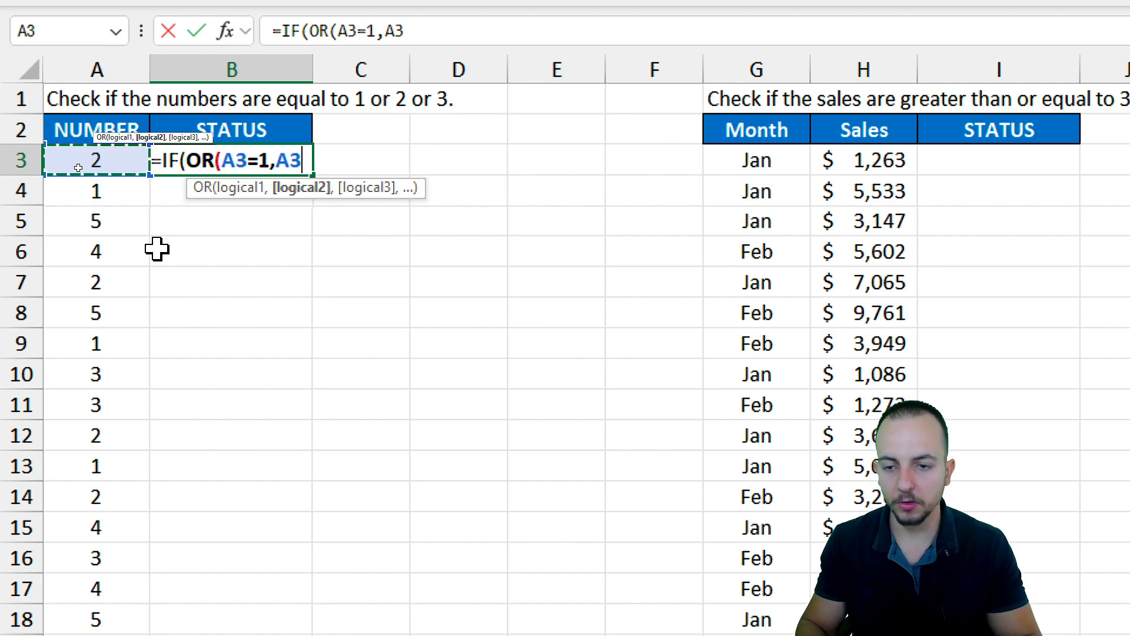
pyautogui.write('=2,')
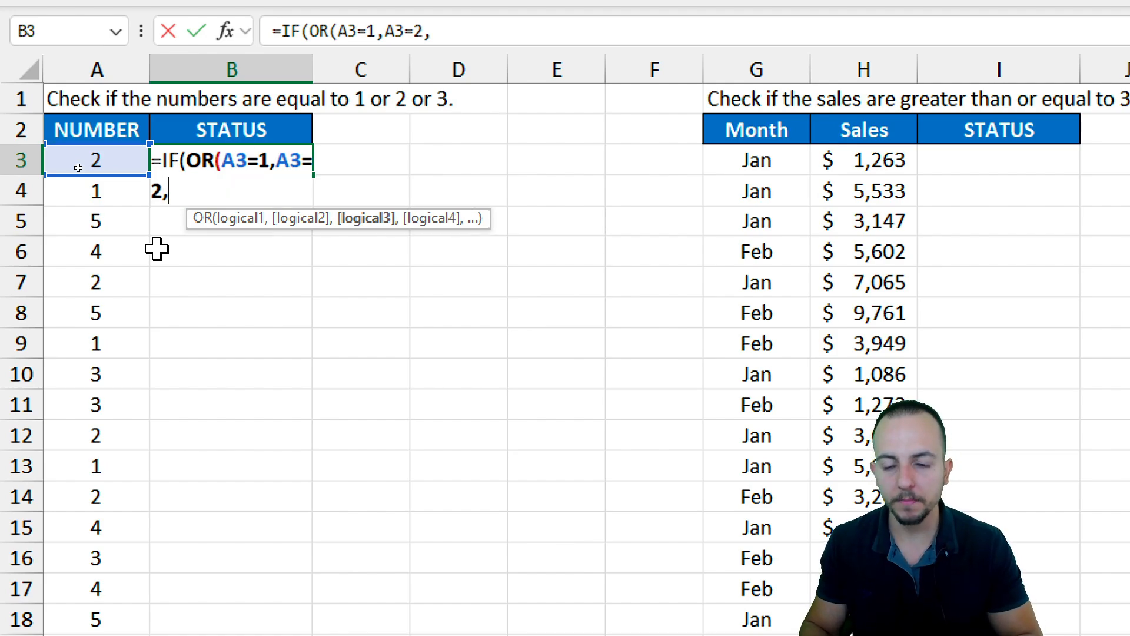
pyautogui.click(111, 166)
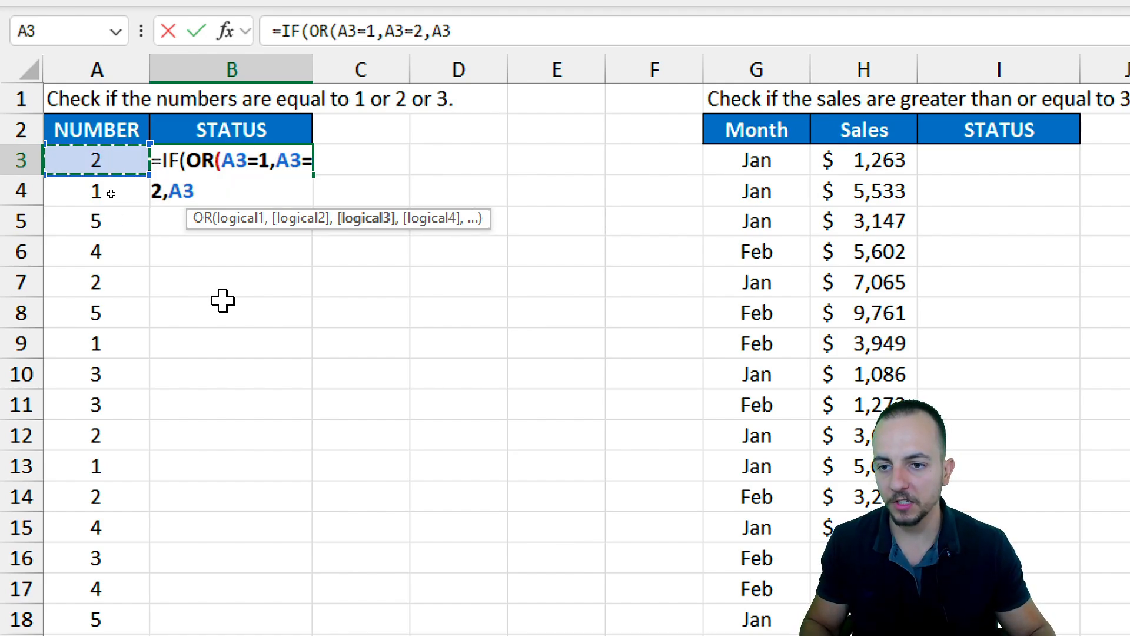
pyautogui.write('=3')
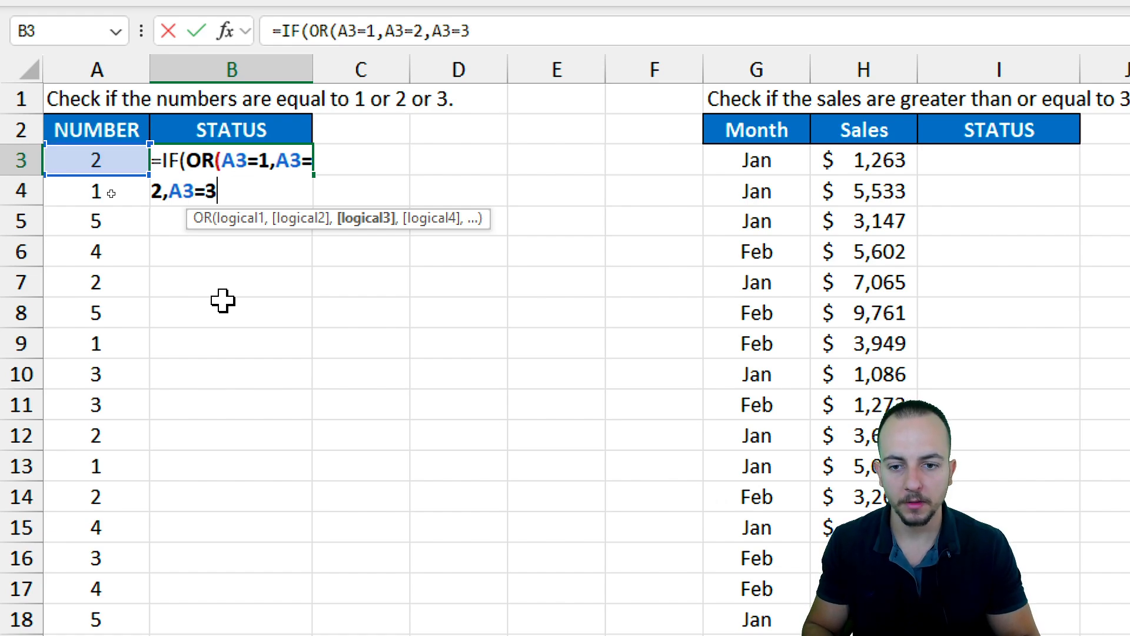
pyautogui.write('),')
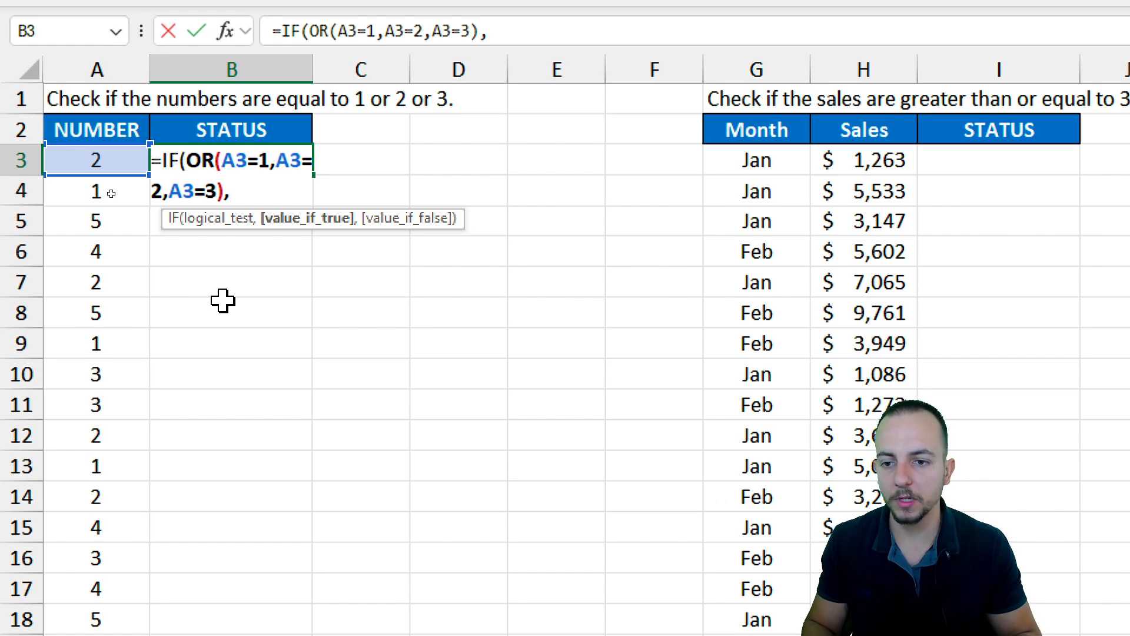
# - Complete the B3 formula with "ok" as the true value and "not equal to 1, 2 or 3" as the false value
pyautogui.write('"')
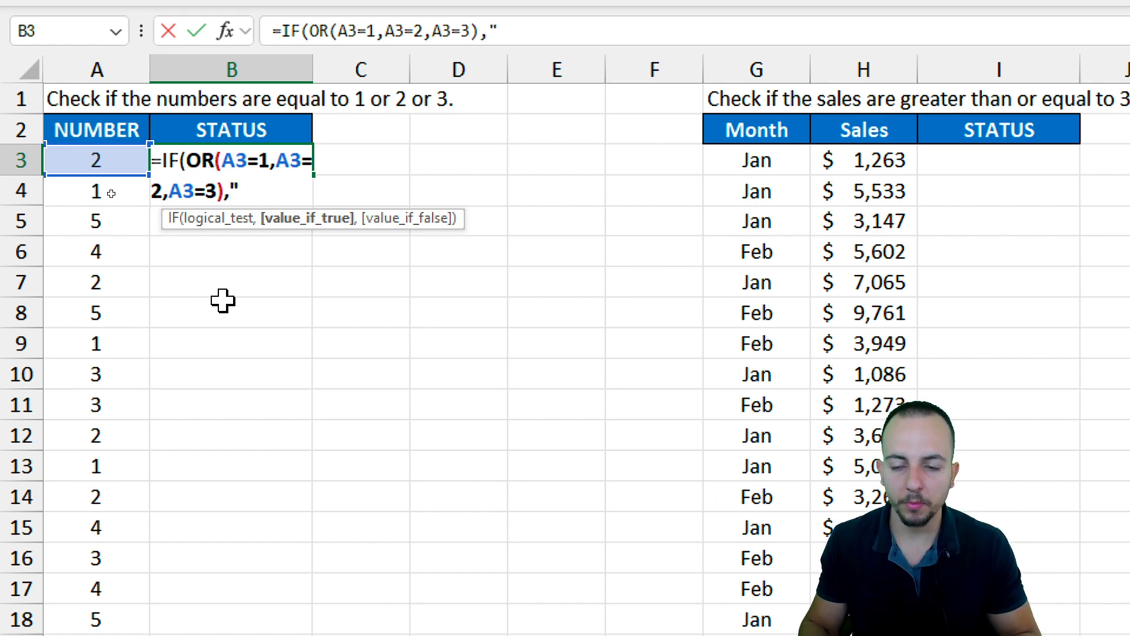
pyautogui.write('ok"')
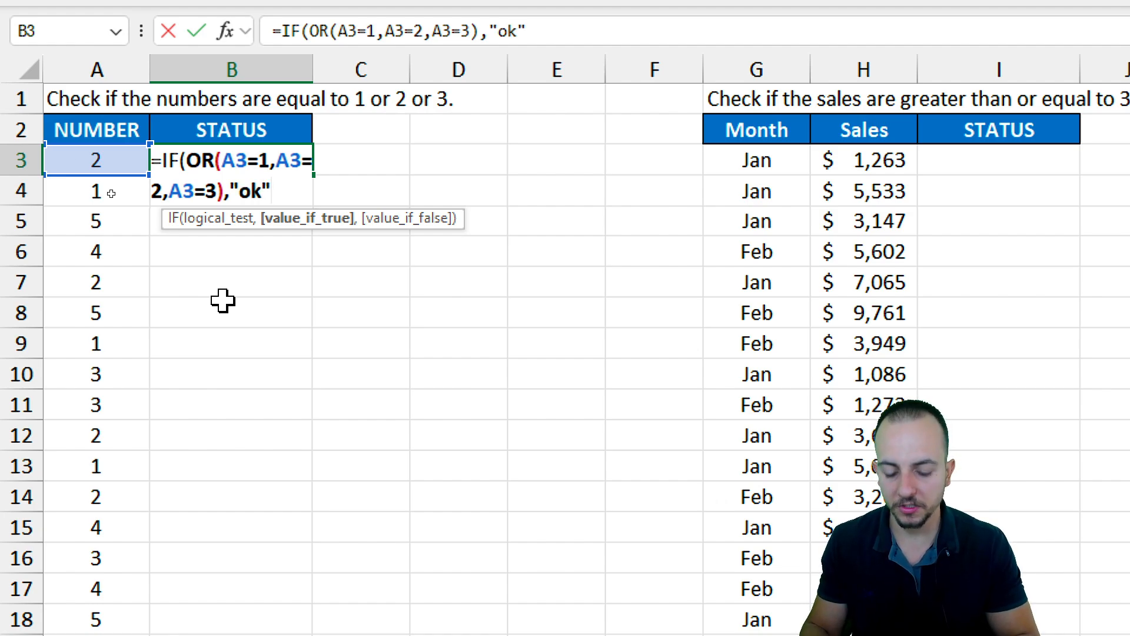
pyautogui.write(',')
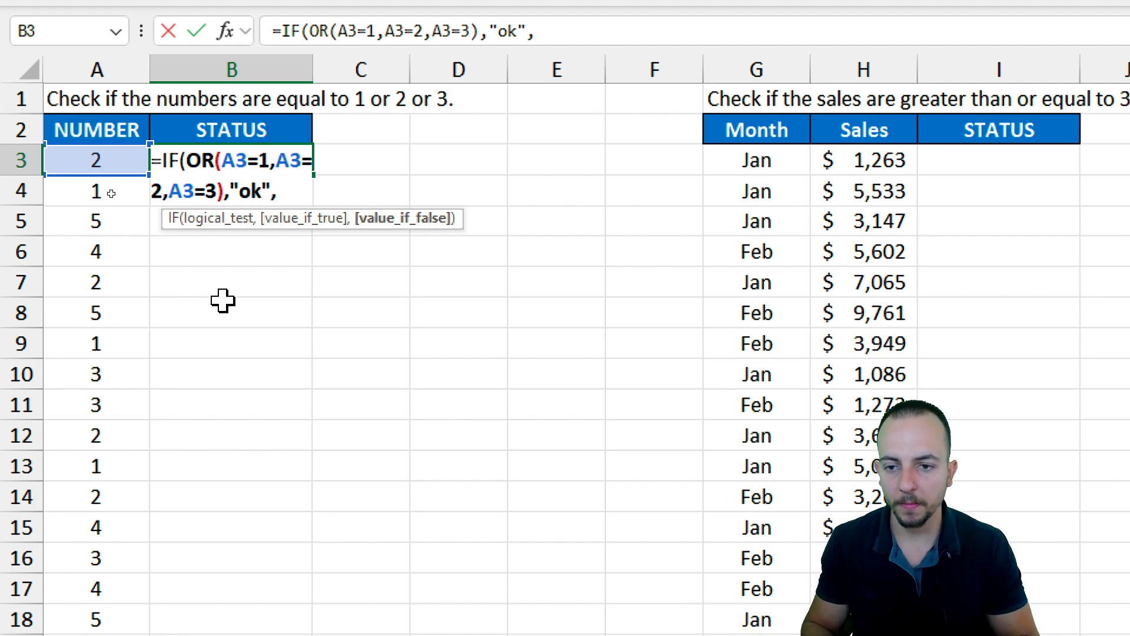
pyautogui.write('"')
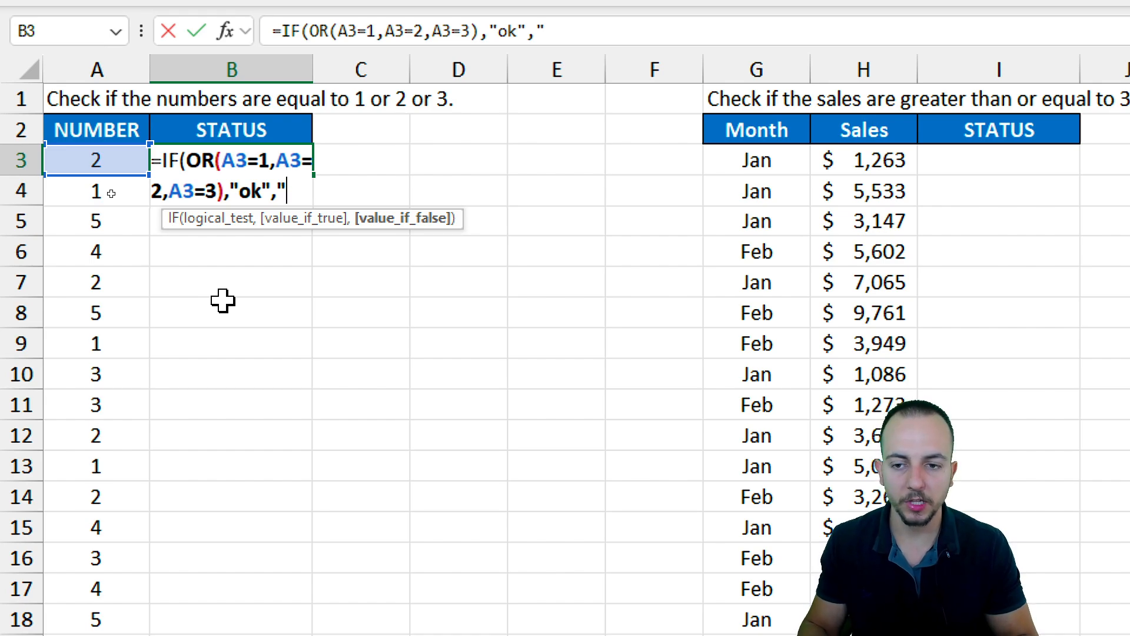
pyautogui.write('not equal to')
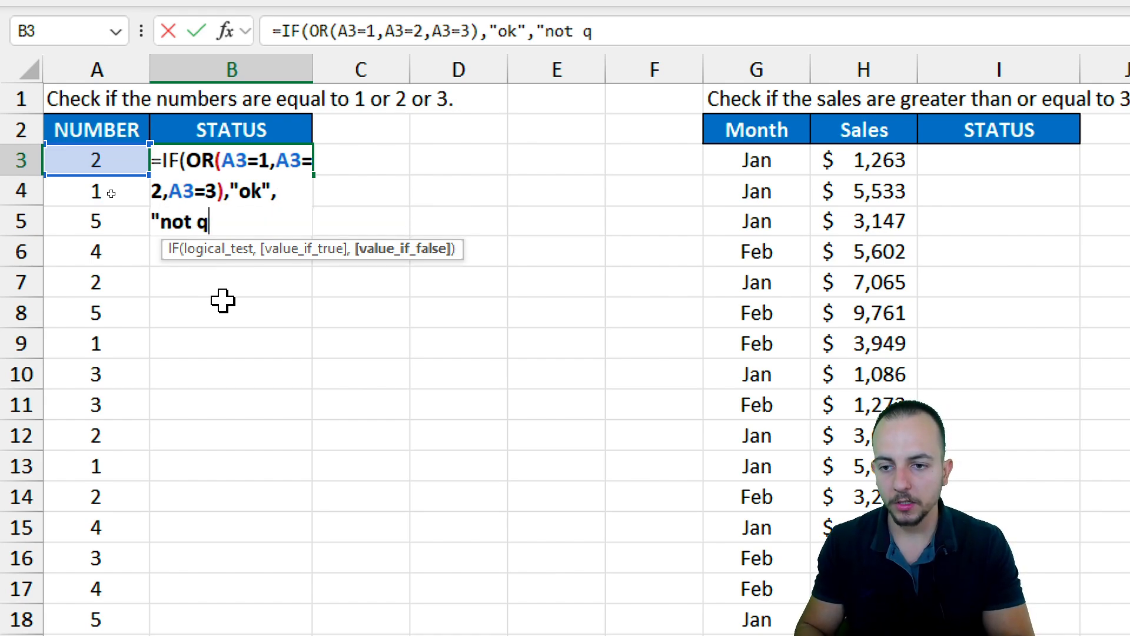
pyautogui.write(' 1, 2')
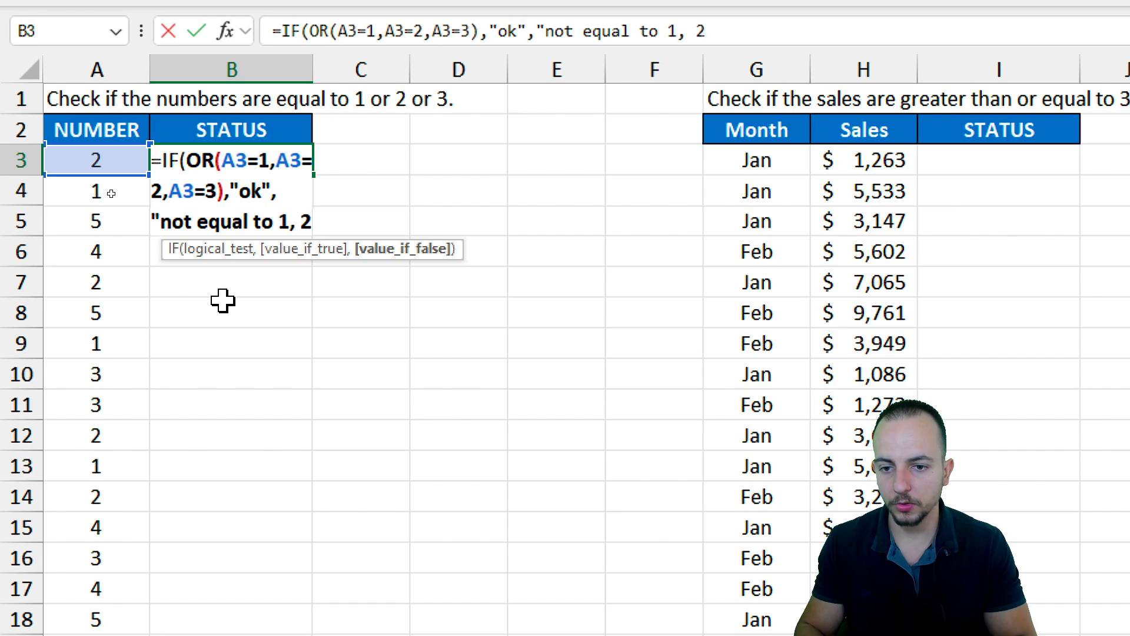
pyautogui.write(' or 3"')
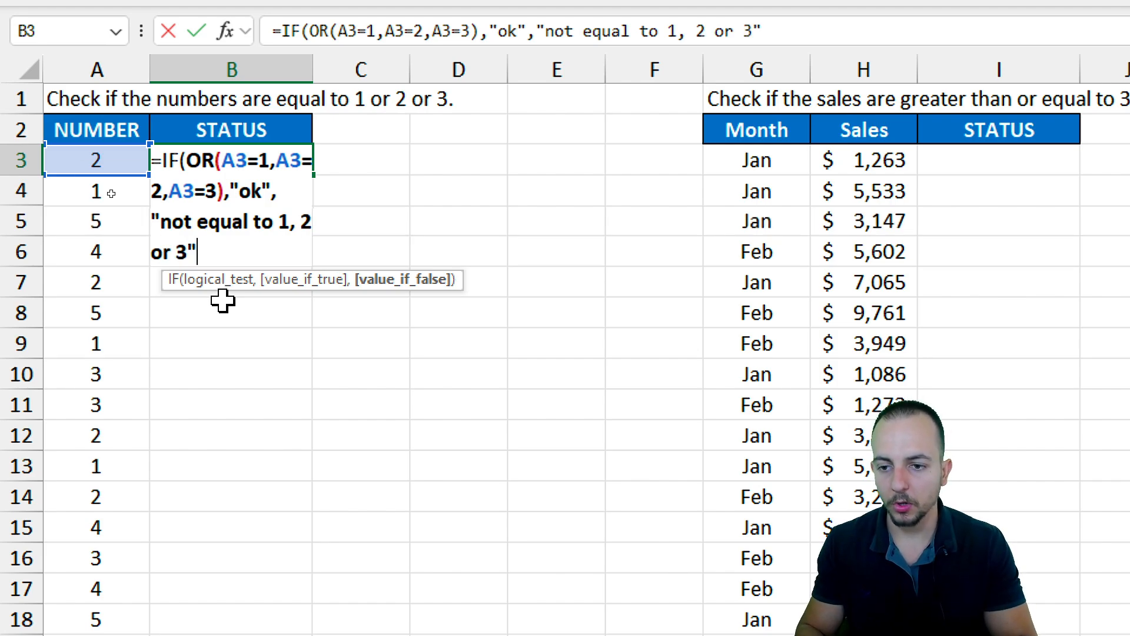
pyautogui.write(')')
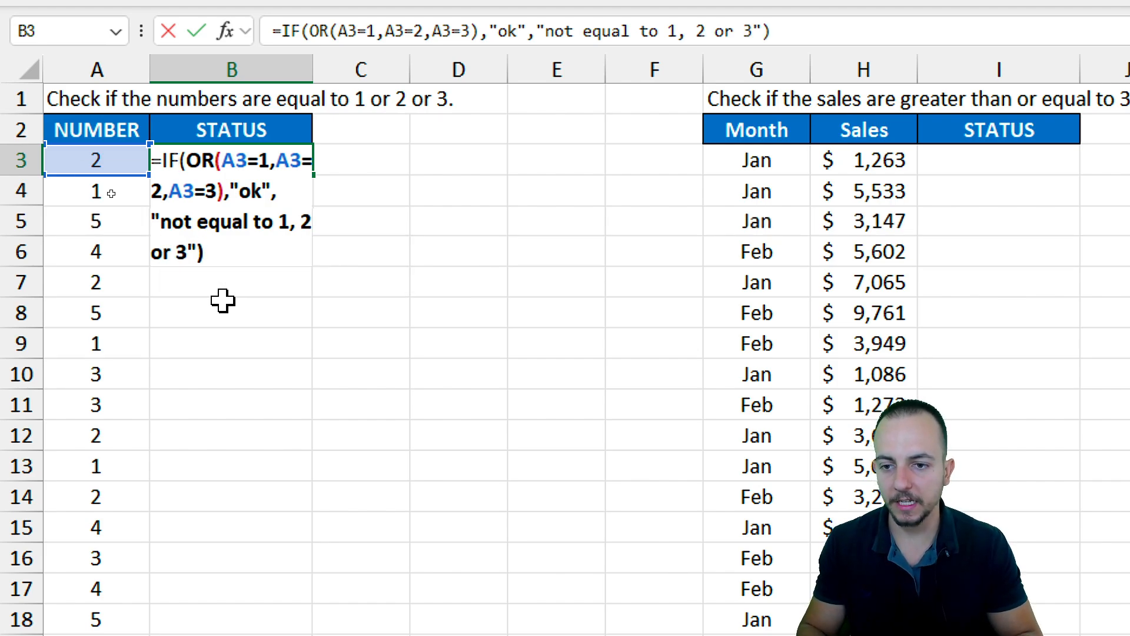
pyautogui.press('Return')
# - Fill the B3 formula down the STATUS column and widen column B to fit the full text
pyautogui.click(278, 163)
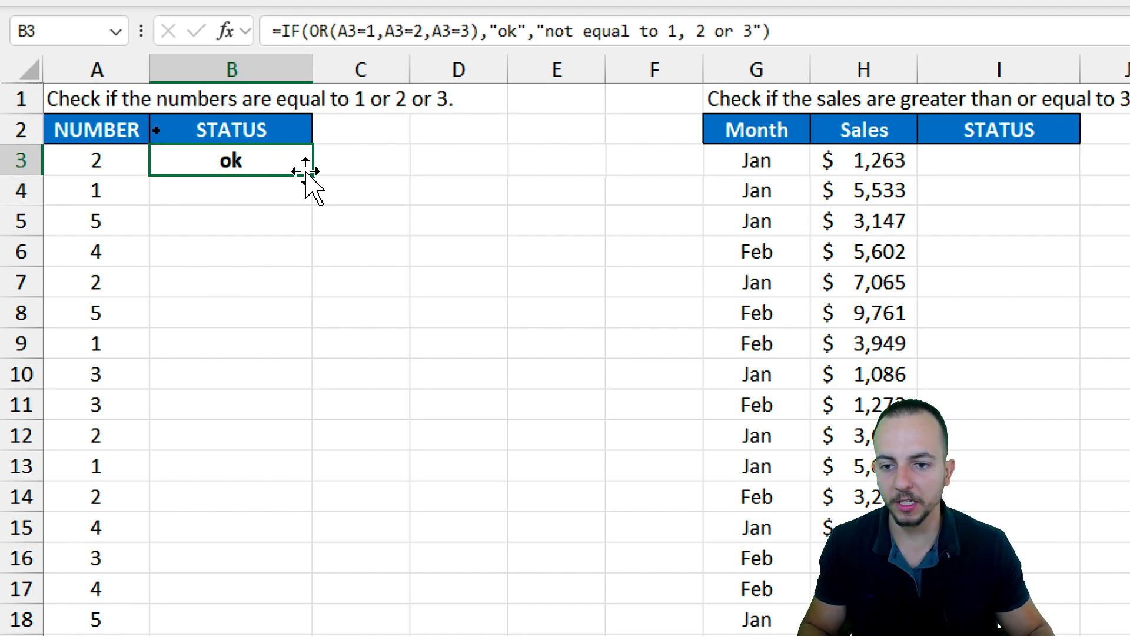
pyautogui.moveTo(308, 176); pyautogui.dragTo(278, 632)
pyautogui.moveTo(278, 555); pyautogui.dragTo(278, 527)
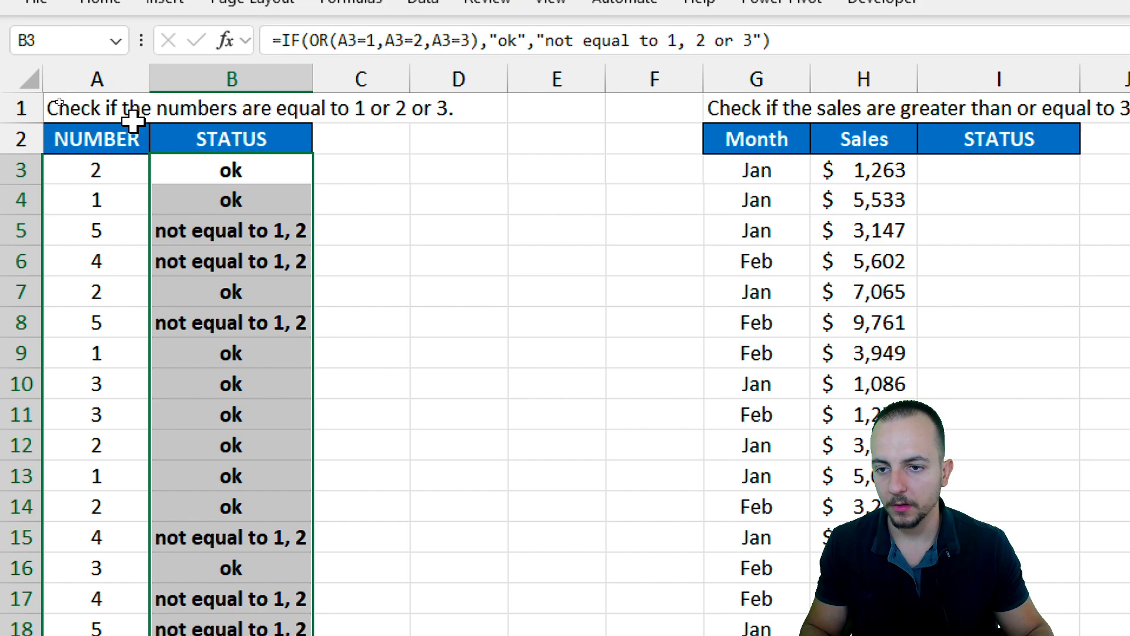
pyautogui.click(105, 133)
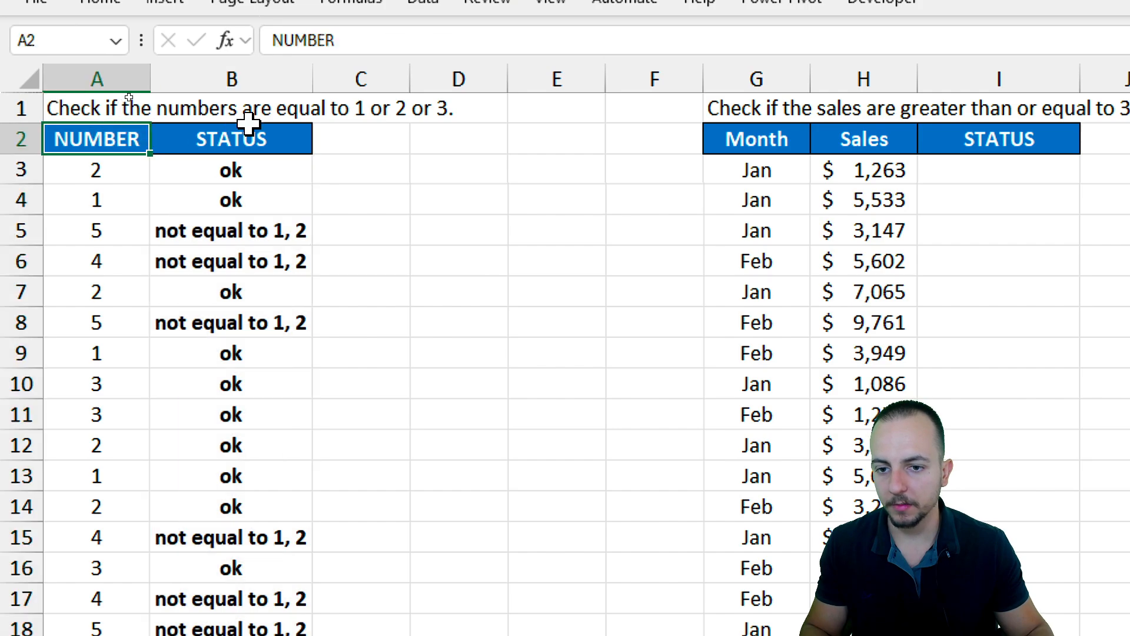
pyautogui.moveTo(310, 75); pyautogui.dragTo(363, 78)
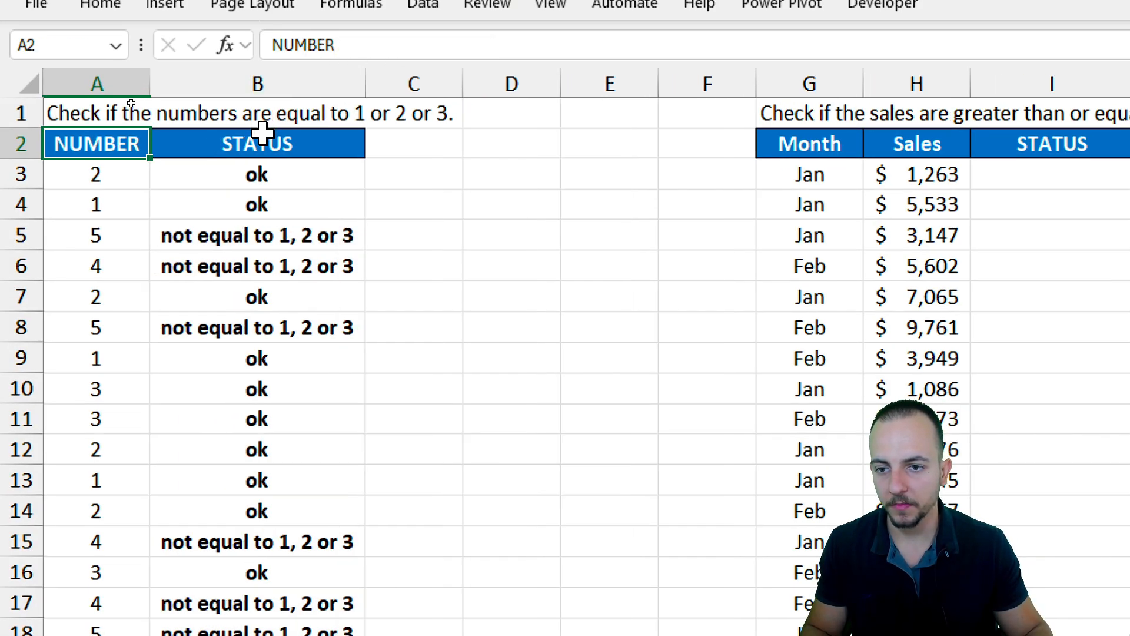
# - Compare the numbers in A5:A6 with their STATUS results, temporarily boxing both ranges, then clear the marks
pyautogui.click(263, 133)
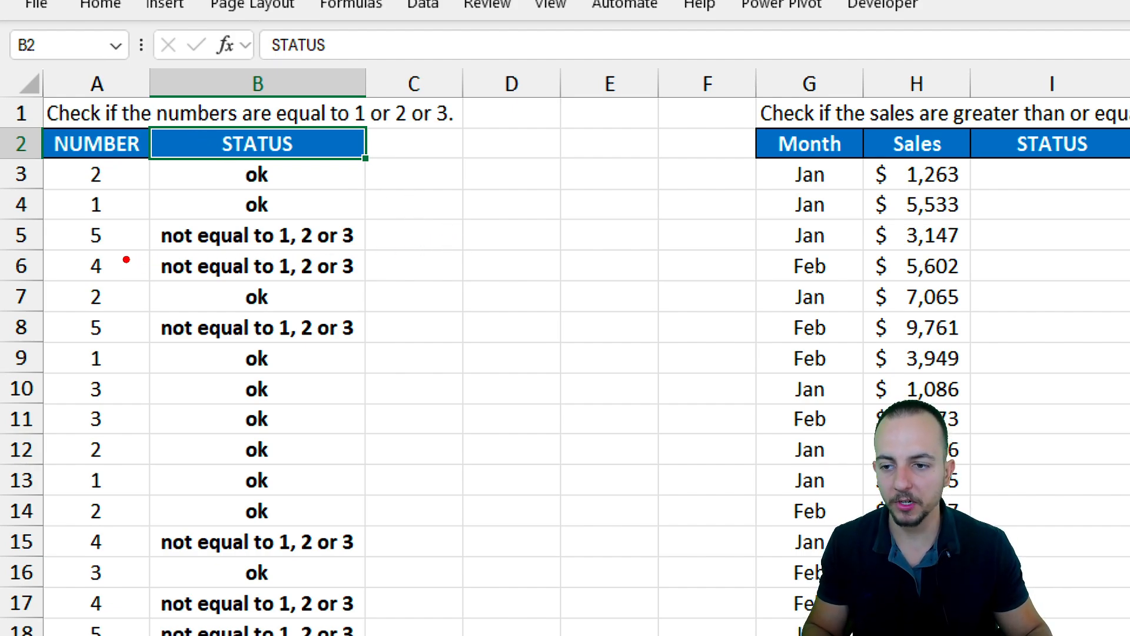
pyautogui.moveTo(78, 216); pyautogui.dragTo(121, 281)
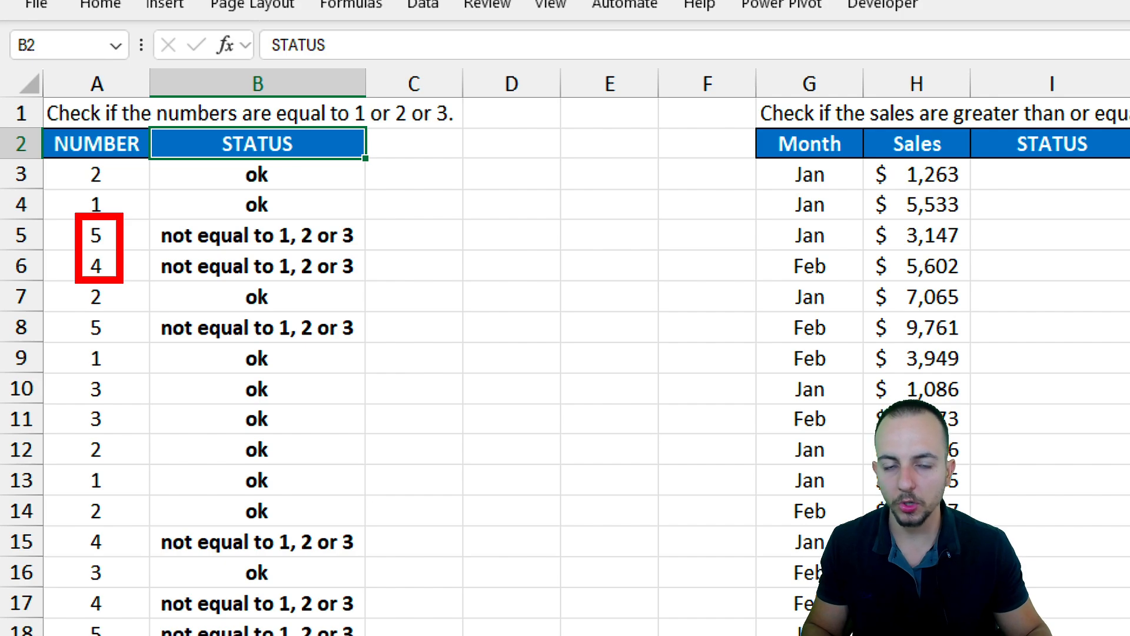
pyautogui.moveTo(150, 215)
pyautogui.mouseDown()
pyautogui.moveTo(264, 270)
pyautogui.moveTo(371, 290)
pyautogui.mouseUp()
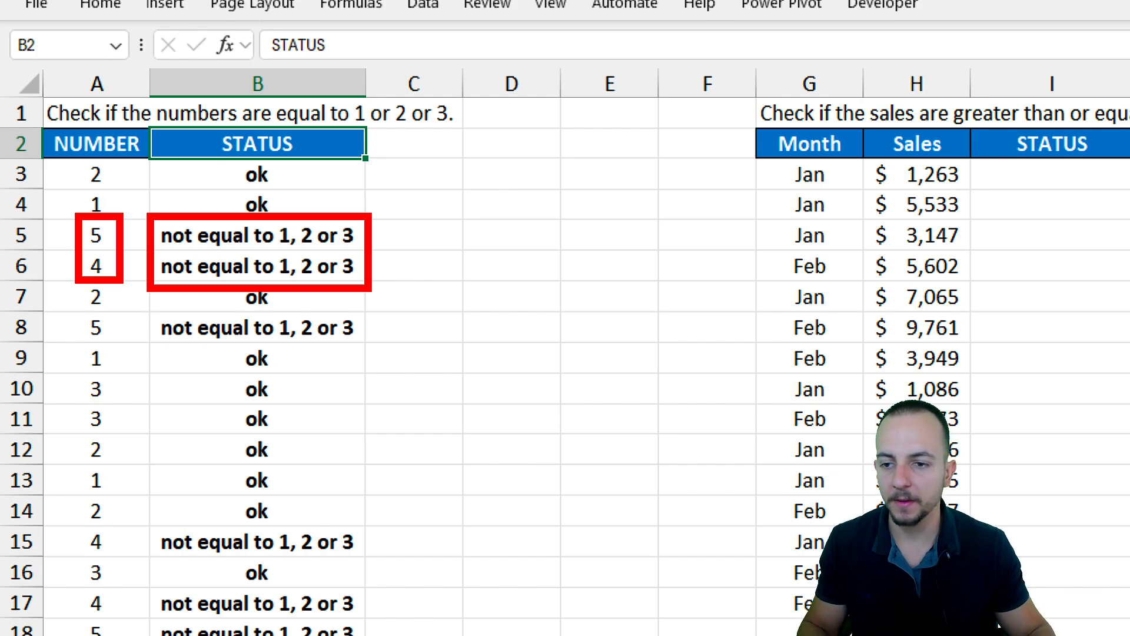
pyautogui.press('Escape')
# - Set the number in A4 to 99 to test the formula with a value outside the list
pyautogui.click(137, 203)
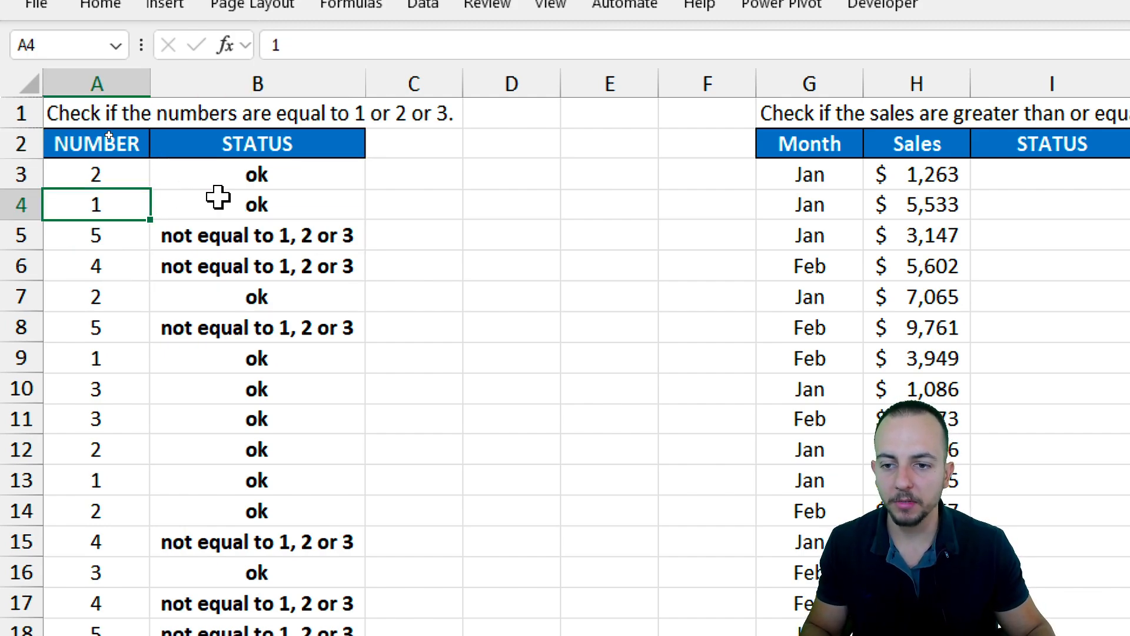
pyautogui.click(29, 204)
pyautogui.click(94, 202)
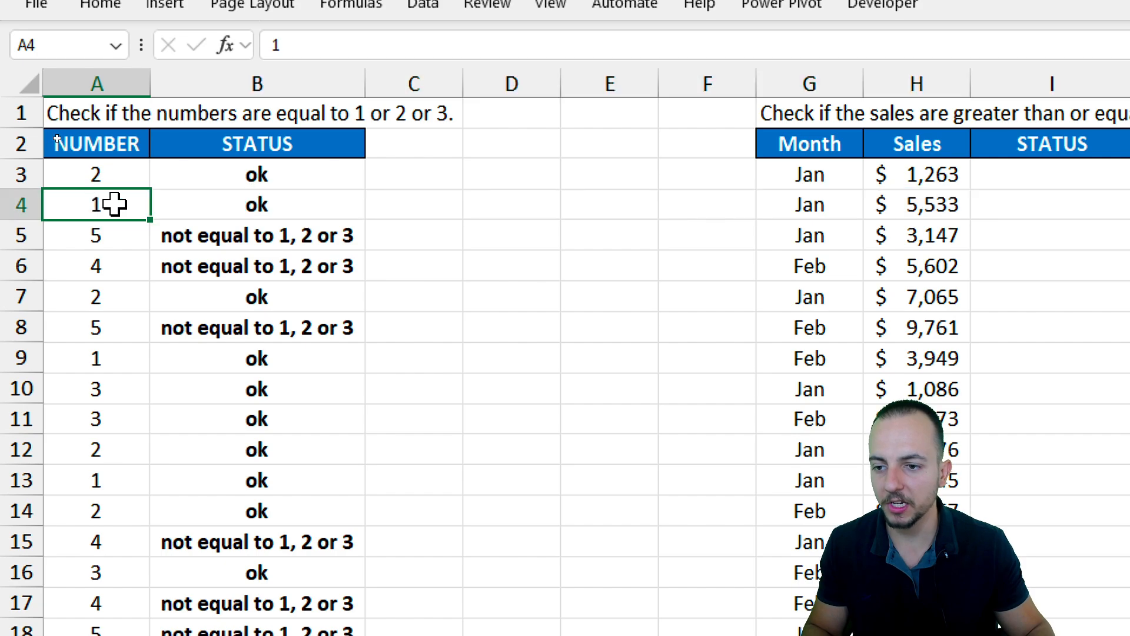
pyautogui.write('99')
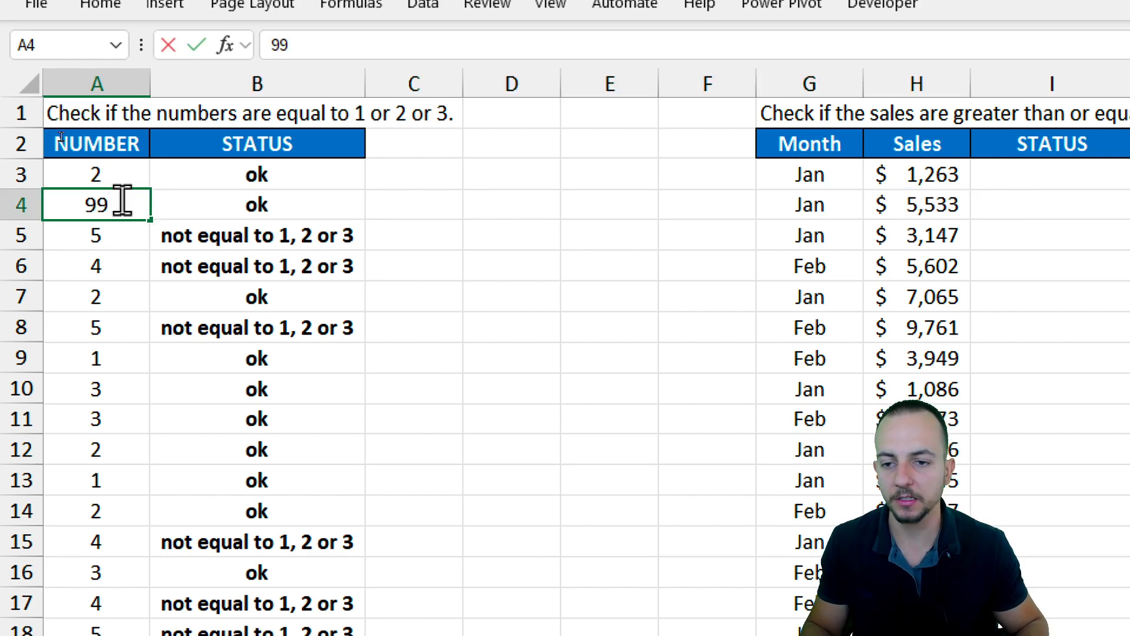
pyautogui.hotkey('ctrl', 'Return')
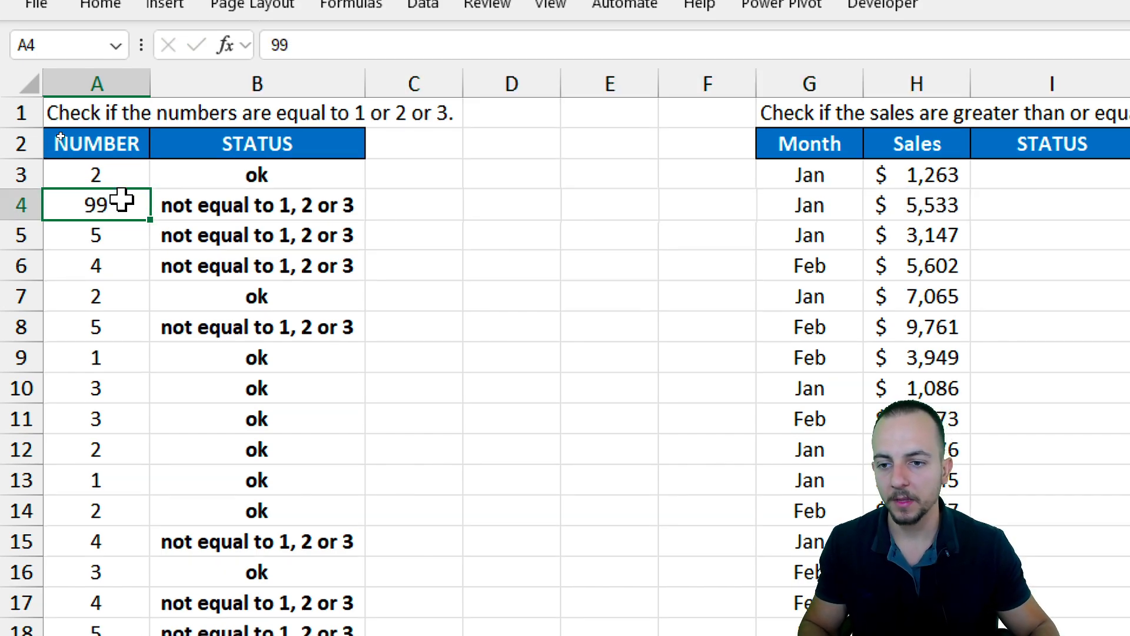
# - Examine the STATUS result in B4 with a temporary box and arrow, then clear the marks and undo the A4 change
pyautogui.moveTo(148, 191)
pyautogui.mouseDown()
pyautogui.moveTo(375, 223)
pyautogui.moveTo(462, 285)
pyautogui.mouseUp()
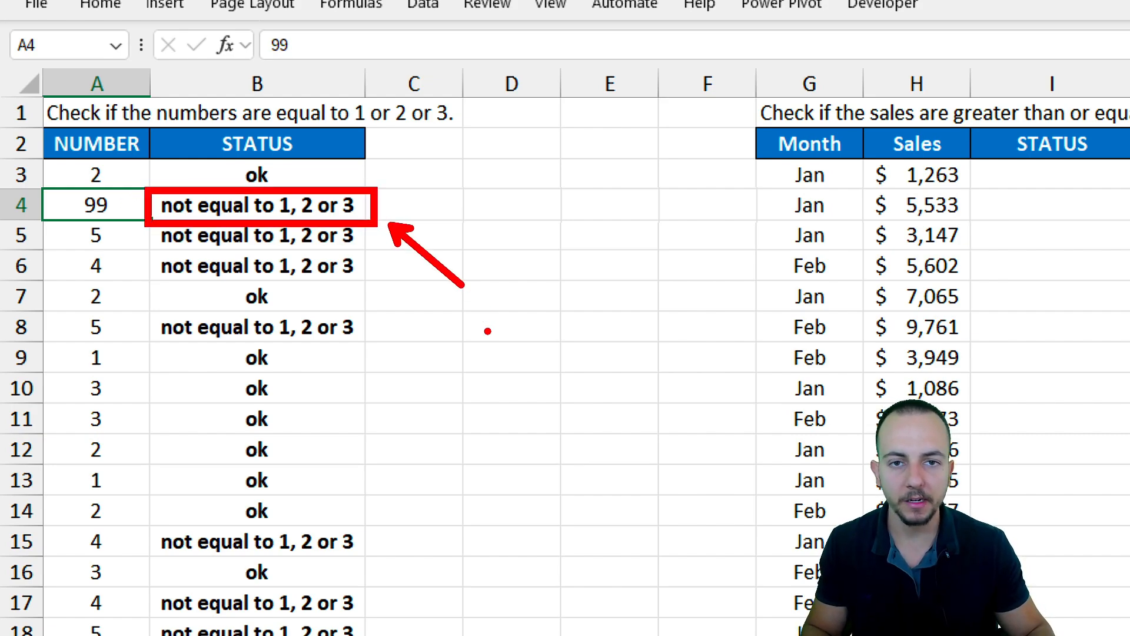
pyautogui.press('Escape')
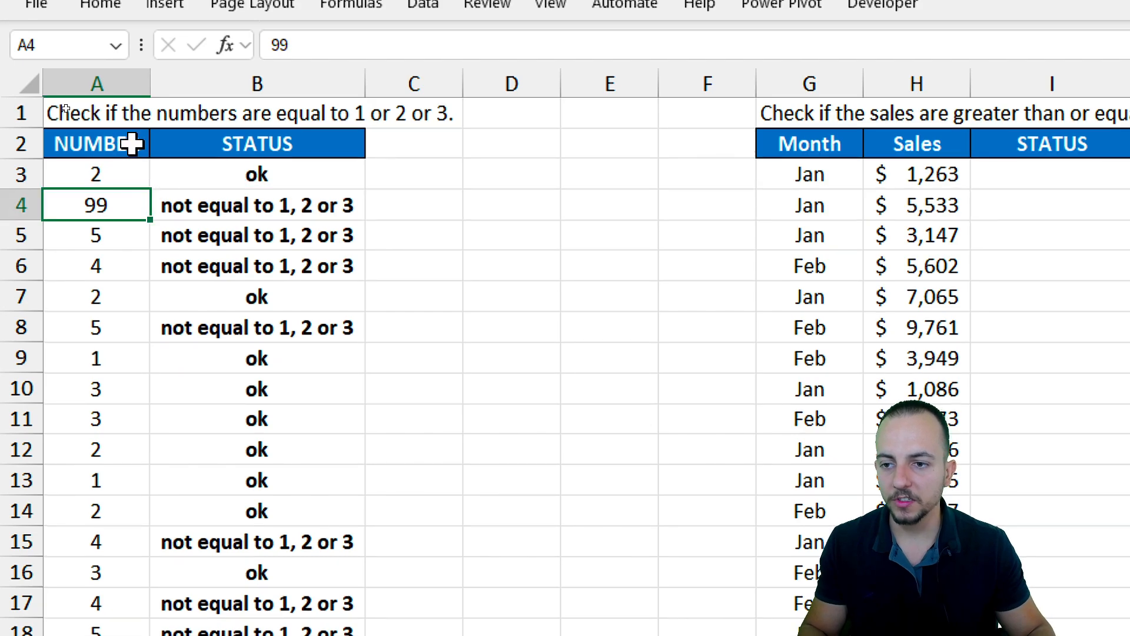
pyautogui.click(132, 143)
pyautogui.hotkey('ctrl', 'z')
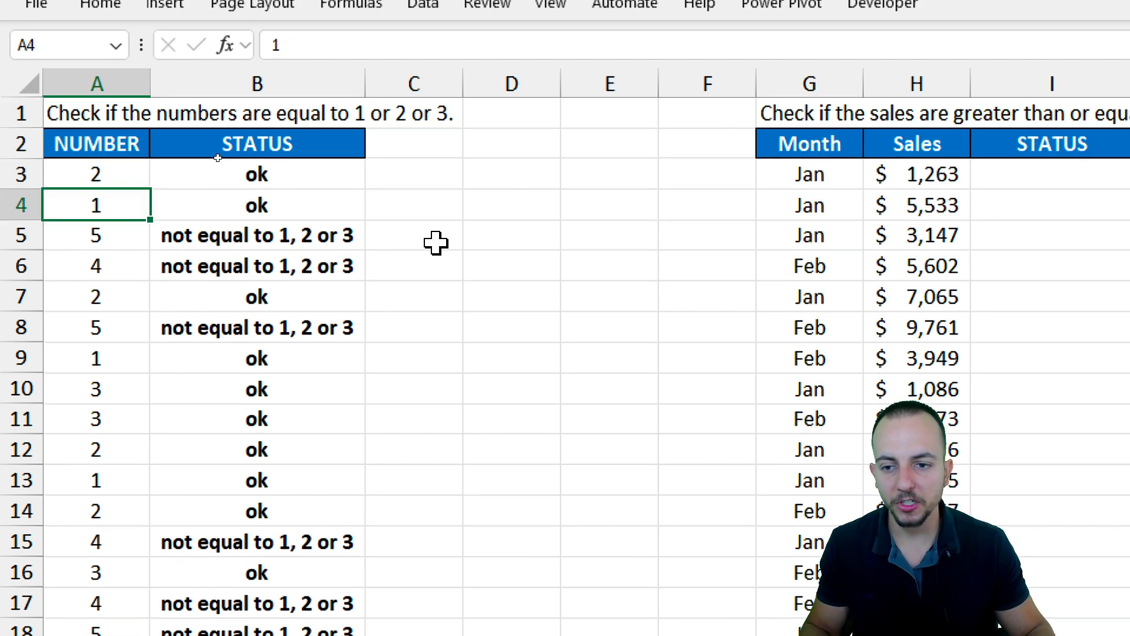
# - Inspect the formula in B4, focusing on its OR function, and leave the cell without editing it
pyautogui.click(297, 197)
pyautogui.doubleClick(196, 194)
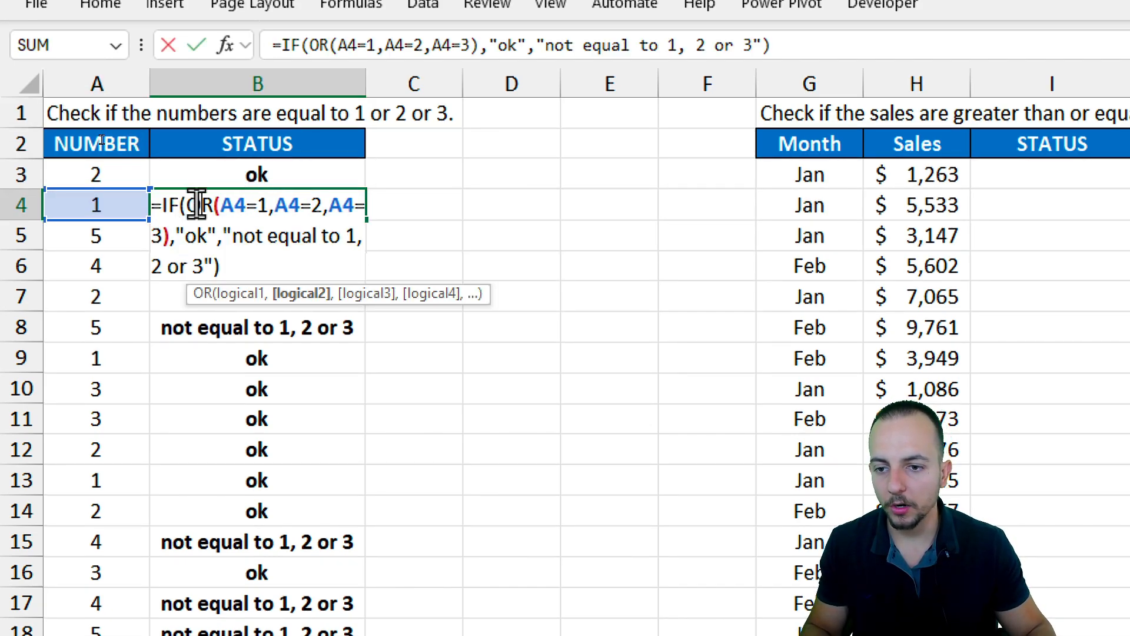
pyautogui.doubleClick(199, 203)
pyautogui.press('Escape')
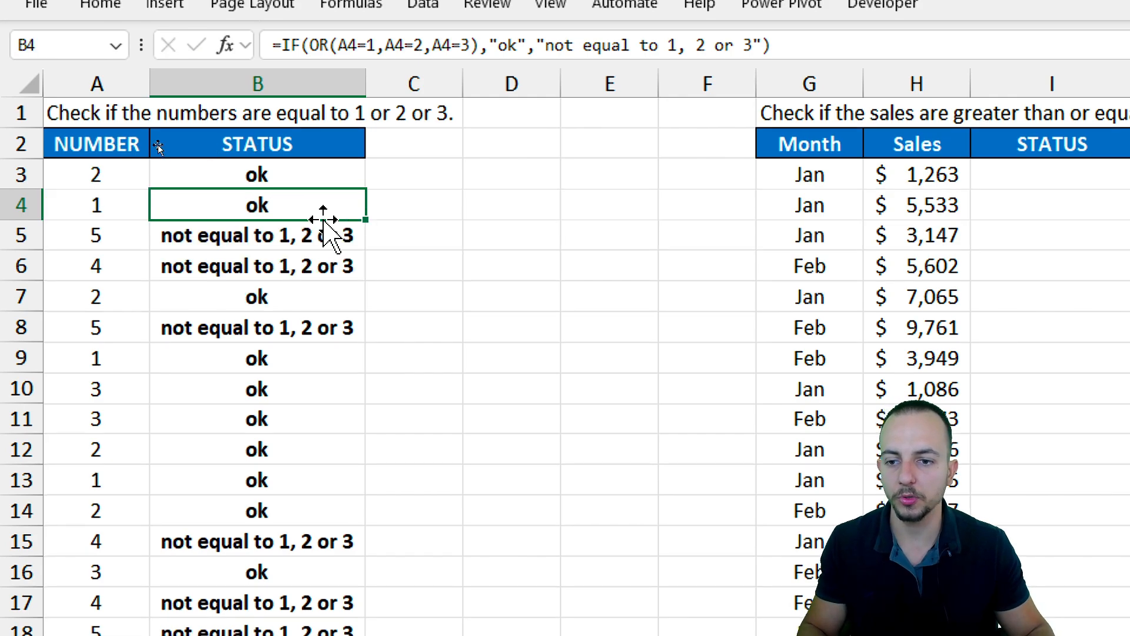
# - Examine the task description in G1 and the Month and Sales columns that the STATUS formula has to evaluate
pyautogui.click(278, 177)
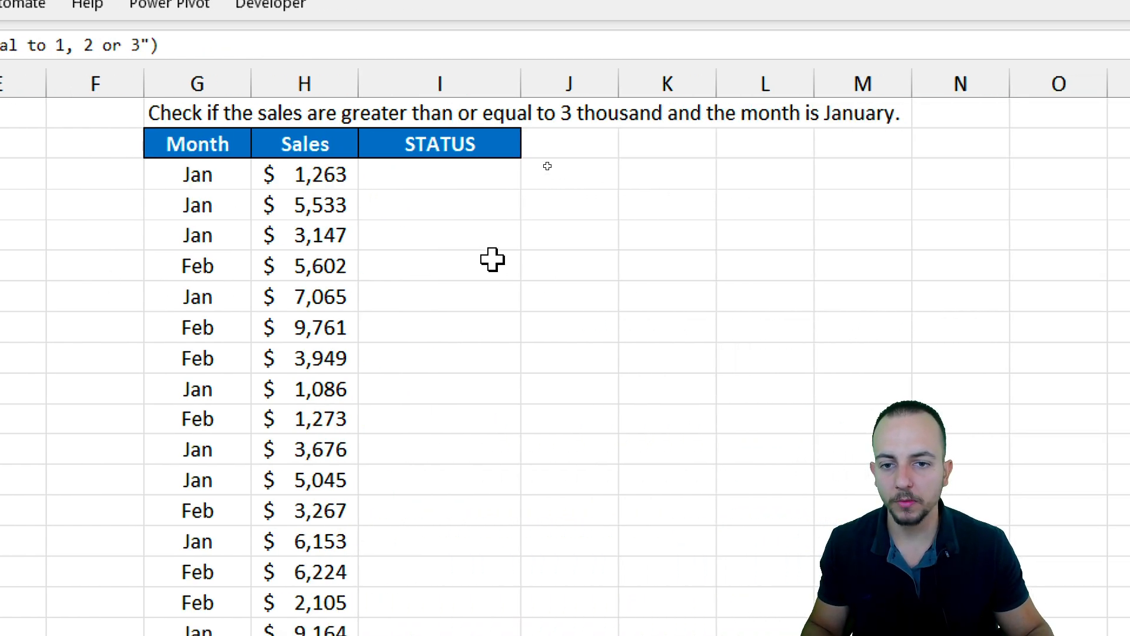
pyautogui.click(196, 117)
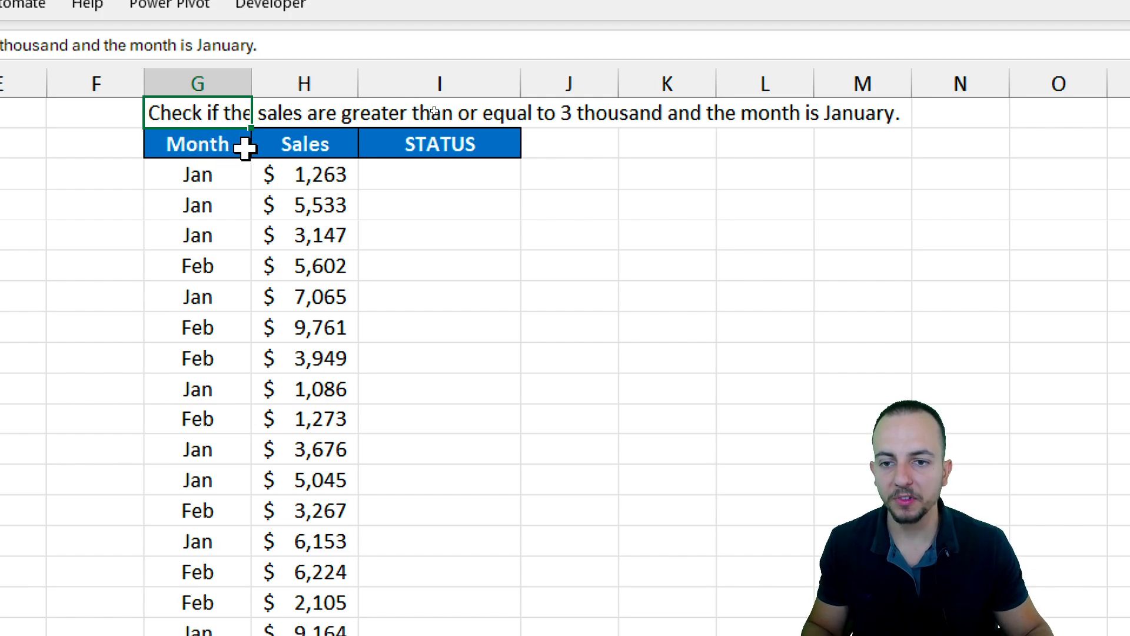
pyautogui.moveTo(318, 152); pyautogui.dragTo(315, 419)
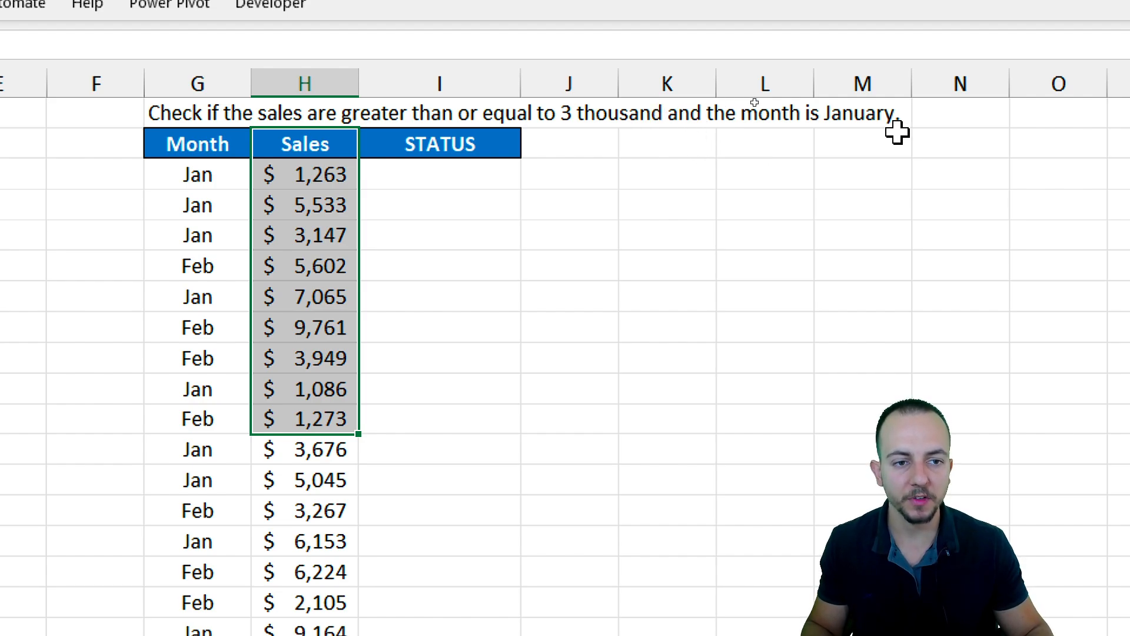
pyautogui.click(206, 174)
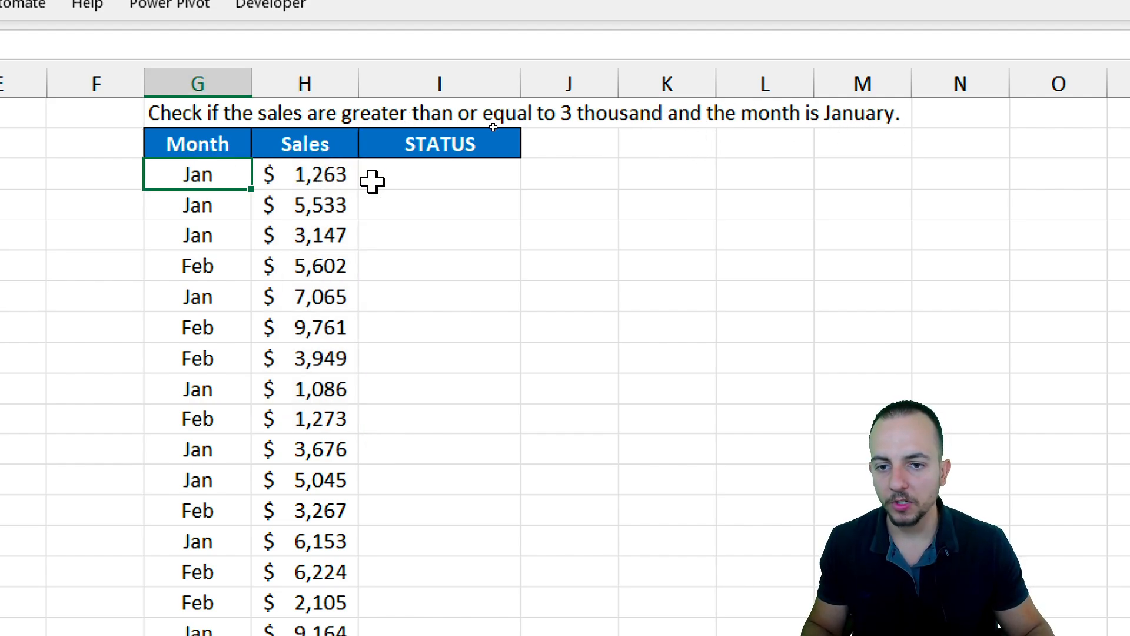
pyautogui.click(389, 177)
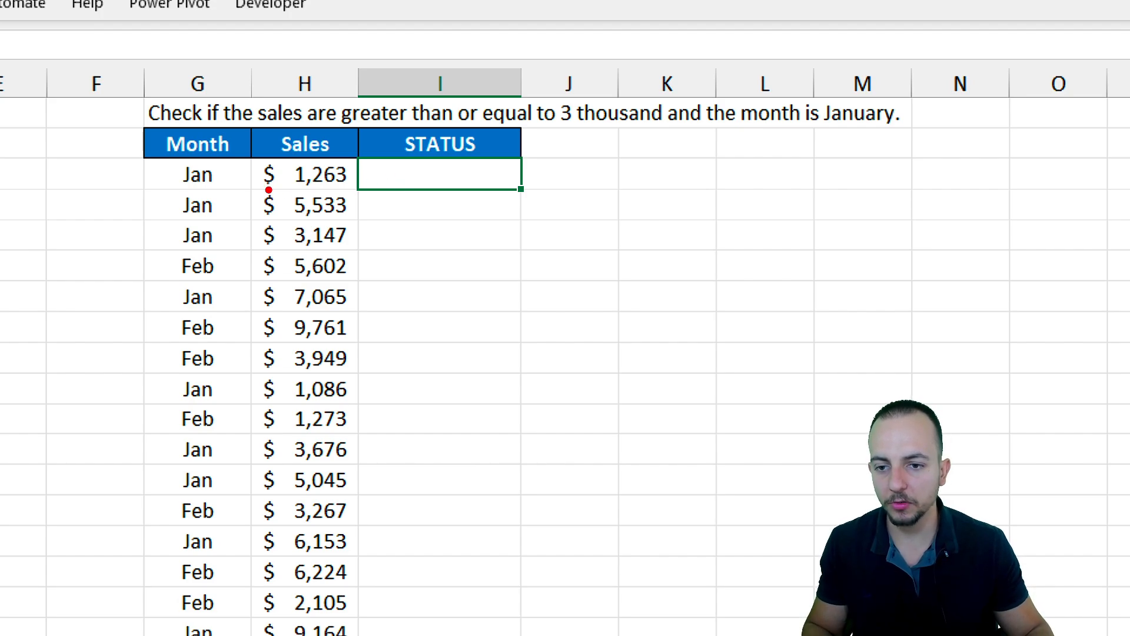
# - Compare the sales value in H6 with the 3 thousand threshold in the task text using temporary boxes and an arrow
pyautogui.moveTo(257, 207); pyautogui.dragTo(362, 283)
pyautogui.hotkey('ctrl', 'z')
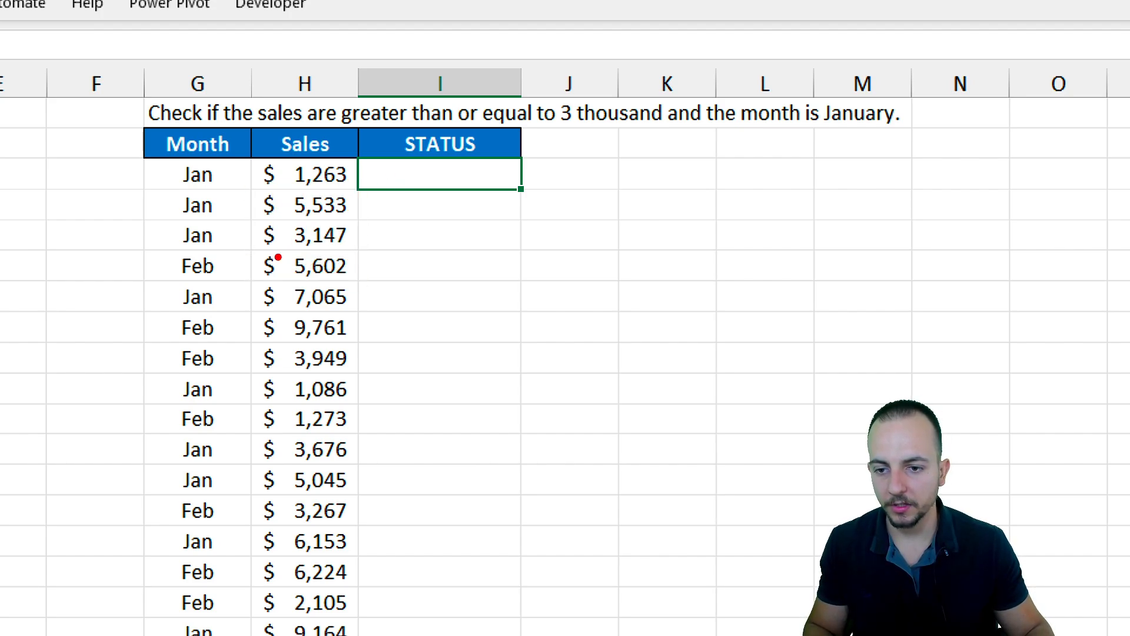
pyautogui.moveTo(245, 247)
pyautogui.mouseDown()
pyautogui.moveTo(362, 284)
pyautogui.moveTo(442, 350)
pyautogui.mouseUp()
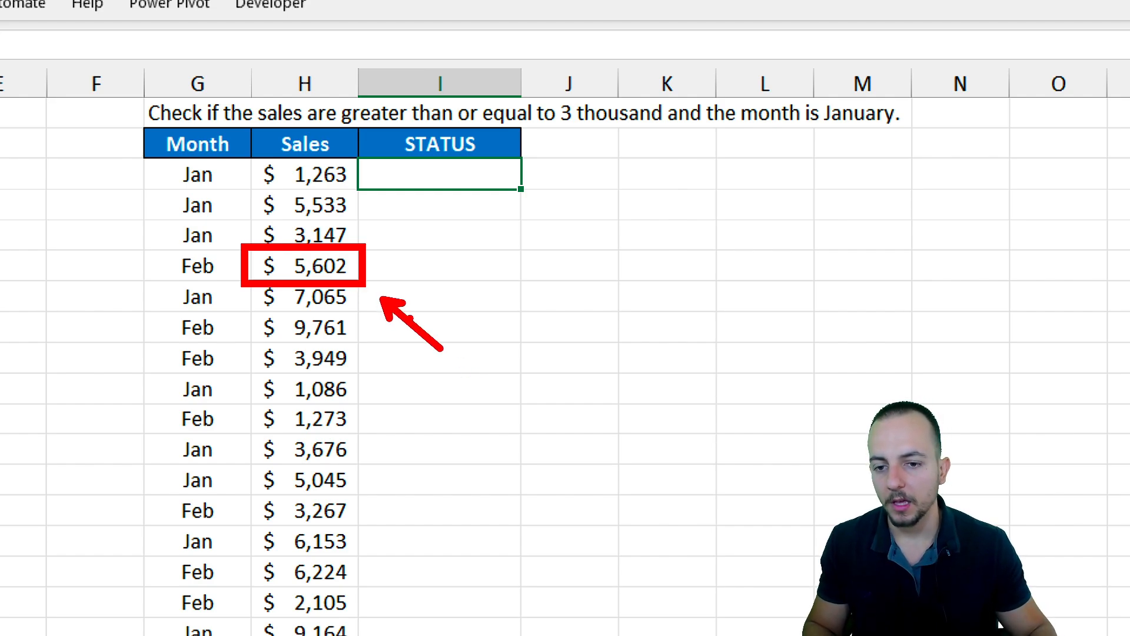
pyautogui.moveTo(538, 89); pyautogui.dragTo(676, 129)
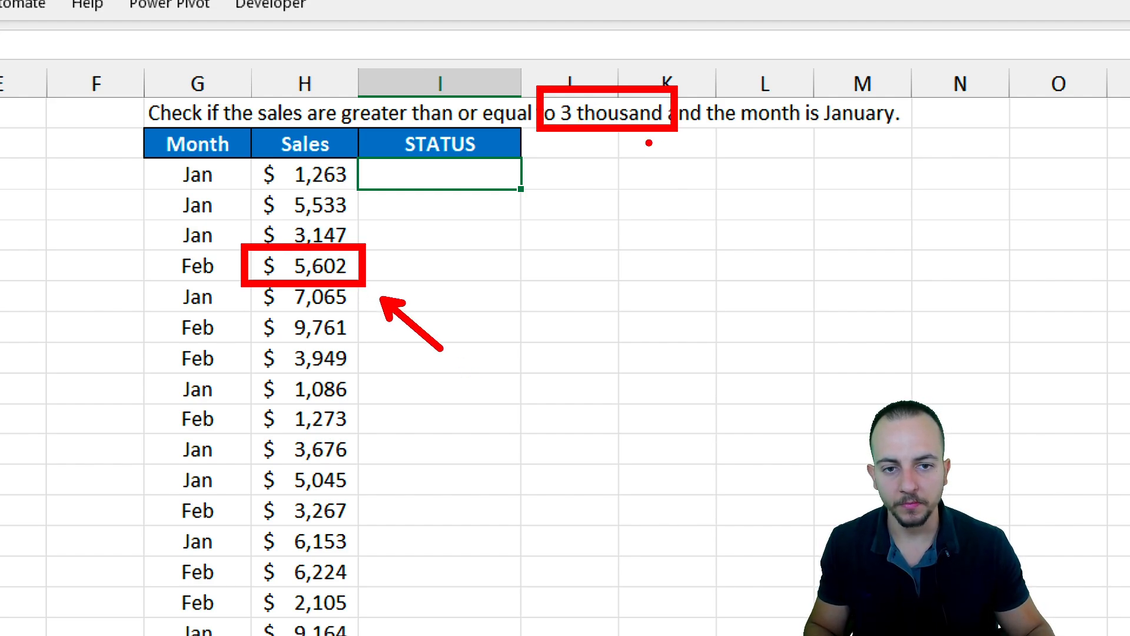
pyautogui.hotkey('ctrl', 'z')
pyautogui.hotkey('ctrl', 'z')
# - Handwrite a temporary OK beside the boxed sales value in H6, then clear the lettering
pyautogui.moveTo(433, 244)
pyautogui.mouseDown()
pyautogui.moveTo(427, 288)
pyautogui.moveTo(447, 244)
pyautogui.mouseUp()
pyautogui.moveTo(487, 239); pyautogui.dragTo(476, 290)
pyautogui.moveTo(516, 241)
pyautogui.mouseDown()
pyautogui.moveTo(479, 267)
pyautogui.moveTo(519, 289)
pyautogui.mouseUp()
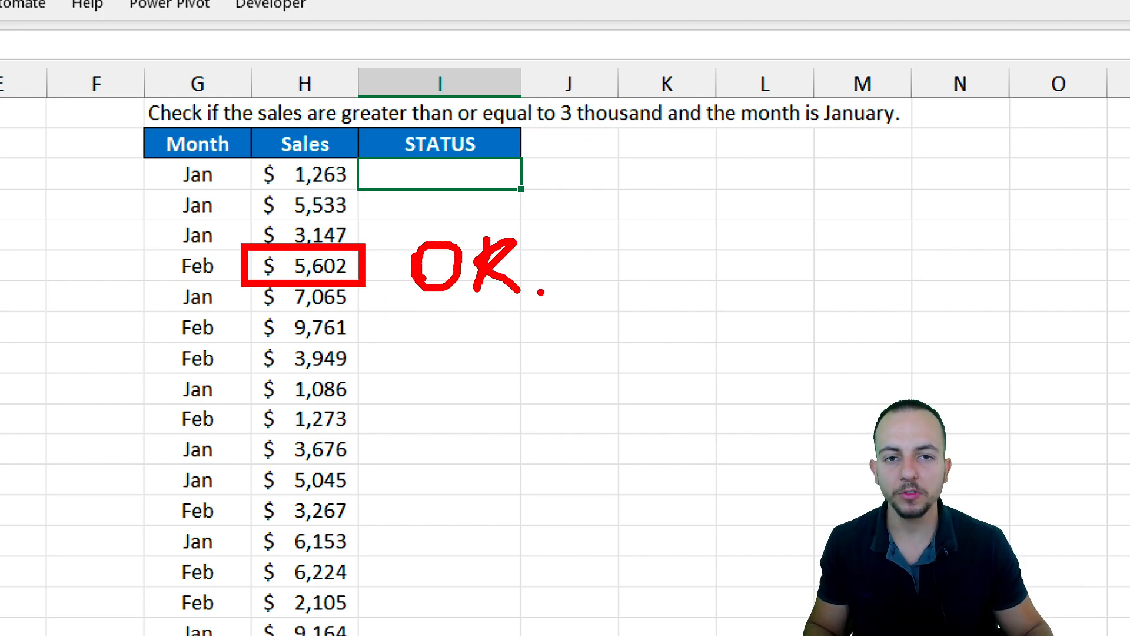
pyautogui.hotkey('ctrl', 'z')
pyautogui.hotkey('ctrl', 'z')
pyautogui.hotkey('ctrl', 'z')
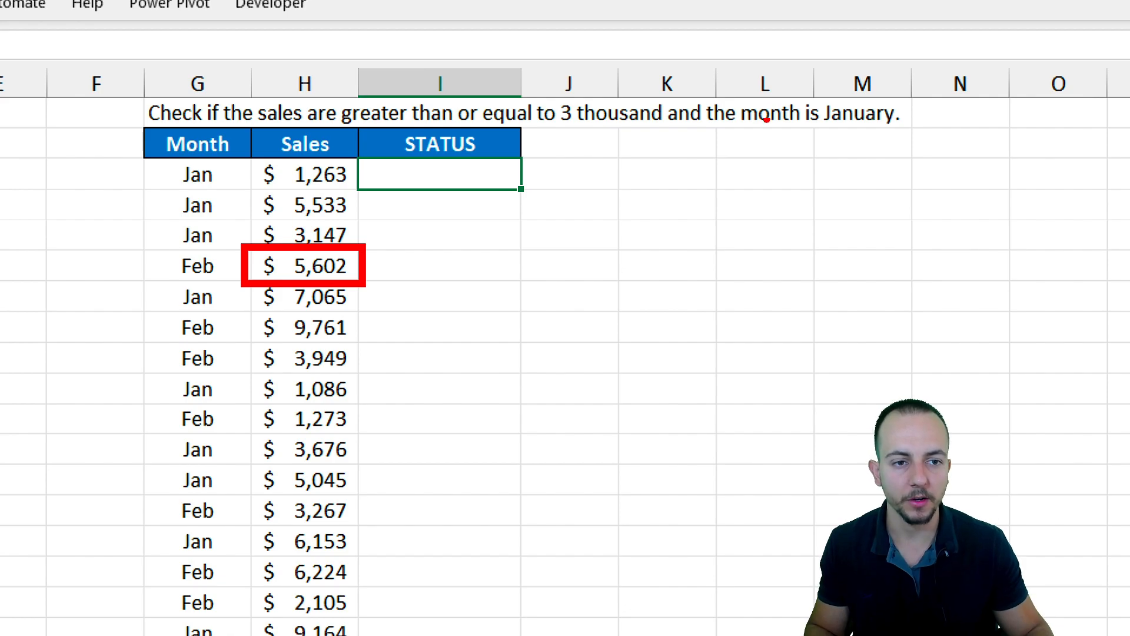
# - Highlight the January condition in the task text with a temporary box, arrow and underline, then clear those marks
pyautogui.moveTo(816, 77)
pyautogui.mouseDown()
pyautogui.moveTo(909, 145)
pyautogui.moveTo(902, 243)
pyautogui.mouseUp()
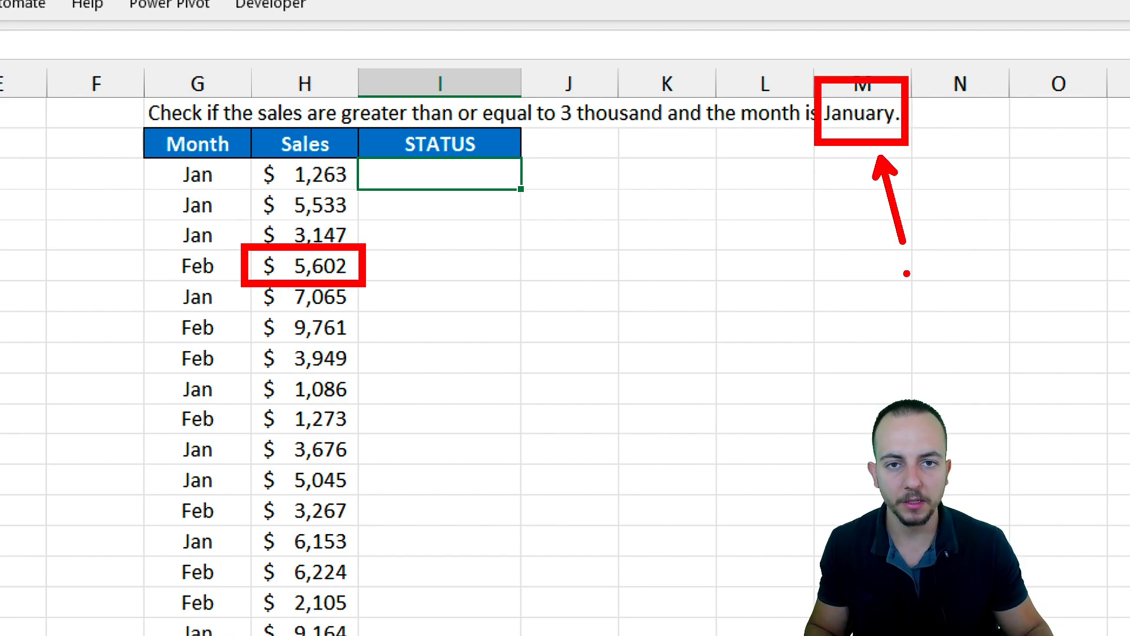
pyautogui.moveTo(828, 154); pyautogui.dragTo(907, 126)
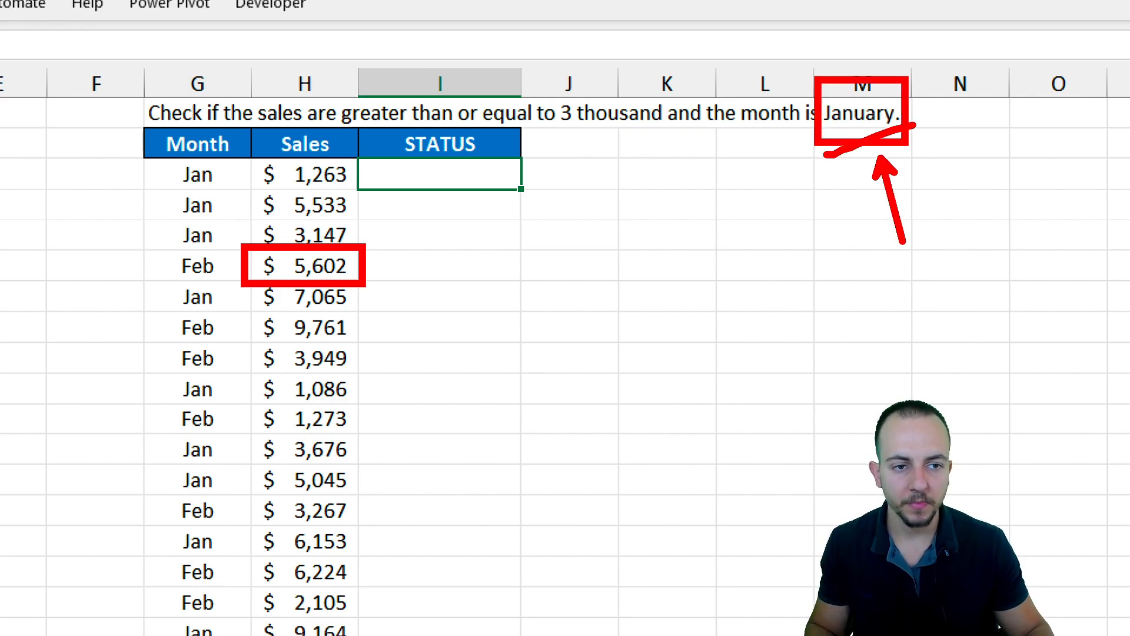
pyautogui.hotkey('ctrl', 'z')
pyautogui.hotkey('ctrl', 'z')
pyautogui.hotkey('ctrl', 'z')
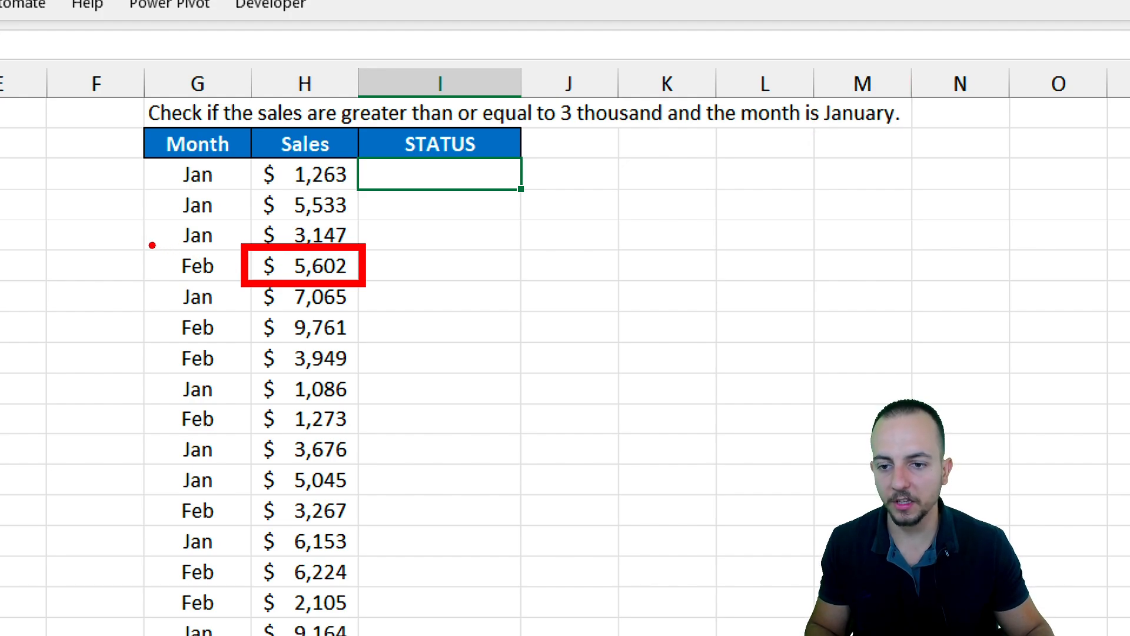
# - Check the month in G6 against the January condition, temporarily boxing and crossing it out beside a handwritten OK, then clear all marks
pyautogui.moveTo(151, 245); pyautogui.dragTo(246, 284)
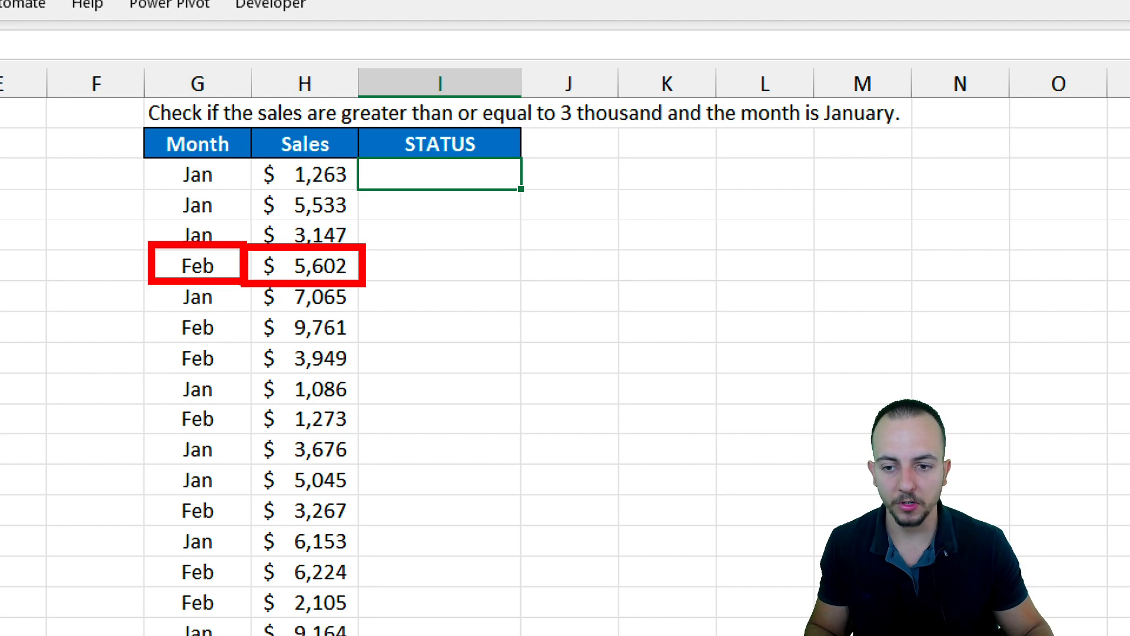
pyautogui.moveTo(170, 301); pyautogui.dragTo(232, 230)
pyautogui.moveTo(164, 225); pyautogui.dragTo(239, 298)
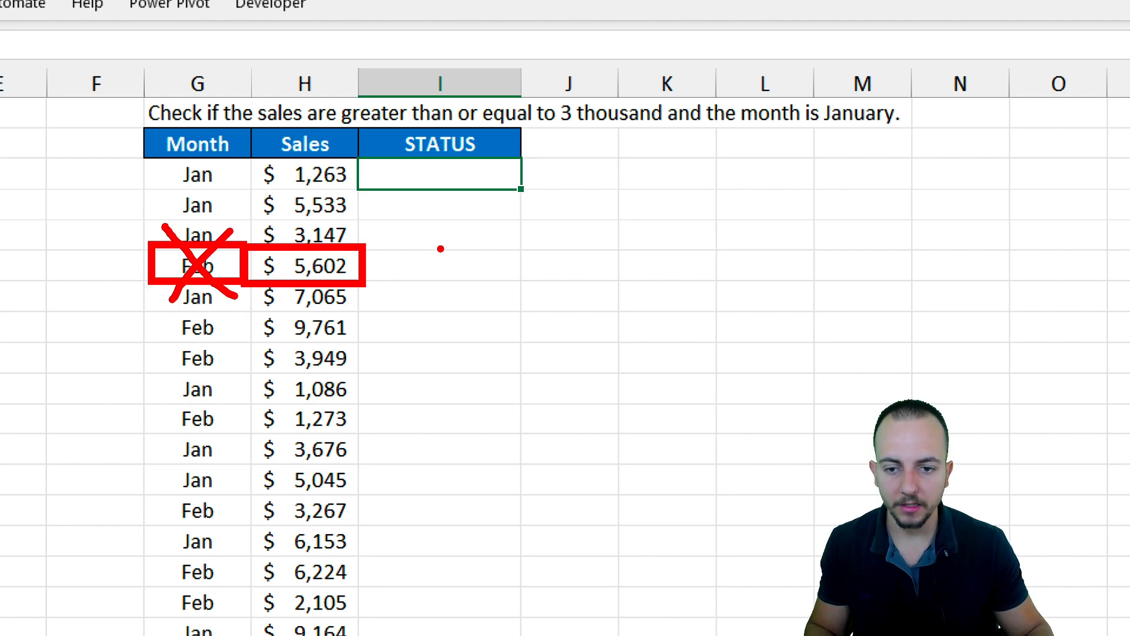
pyautogui.moveTo(443, 241)
pyautogui.mouseDown()
pyautogui.moveTo(462, 242)
pyautogui.moveTo(486, 291)
pyautogui.mouseUp()
pyautogui.moveTo(552, 237)
pyautogui.mouseDown()
pyautogui.moveTo(512, 263)
pyautogui.moveTo(547, 283)
pyautogui.mouseUp()
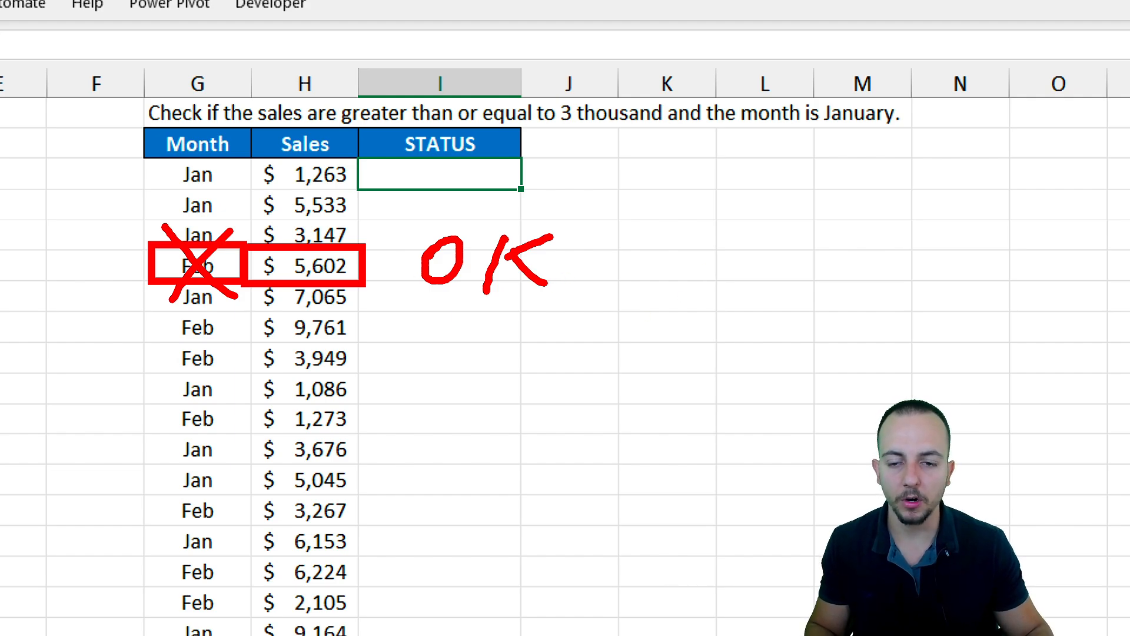
pyautogui.press('Escape')
# - Start the STATUS formula in I3 with an IF function and nest AND as its logical test: =IF(AND(
pyautogui.click(218, 177)
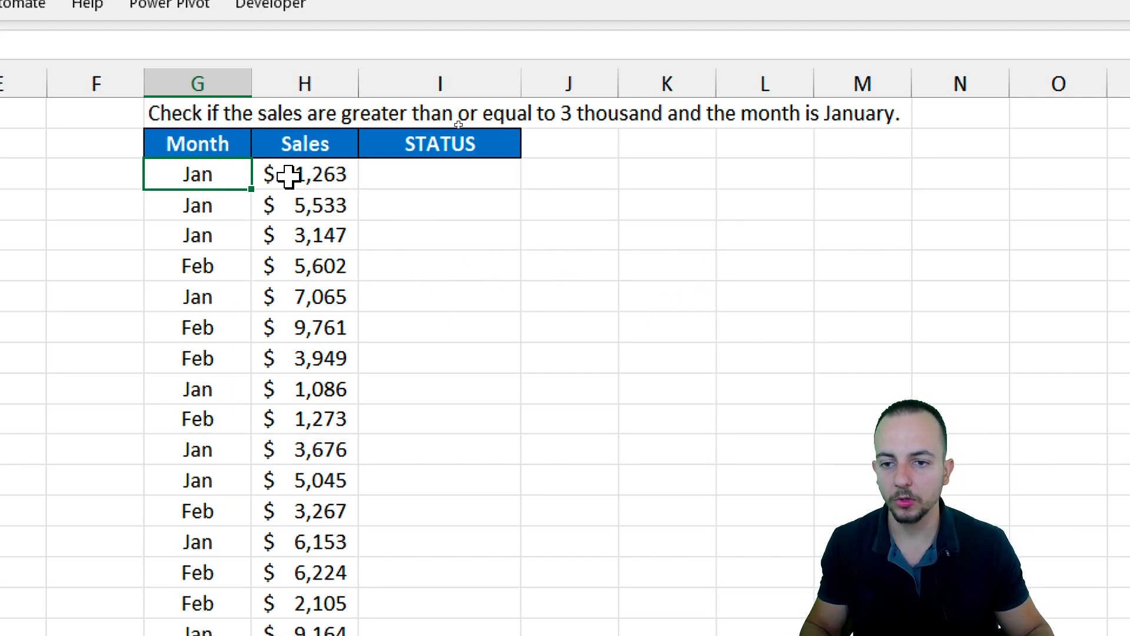
pyautogui.click(406, 177)
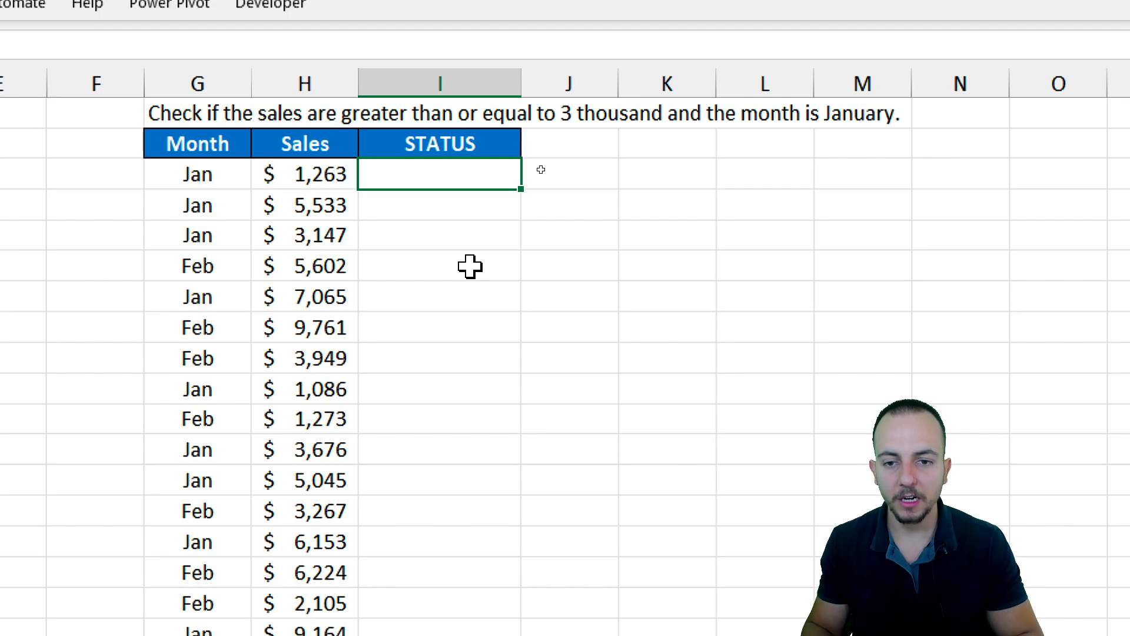
pyautogui.write('=if')
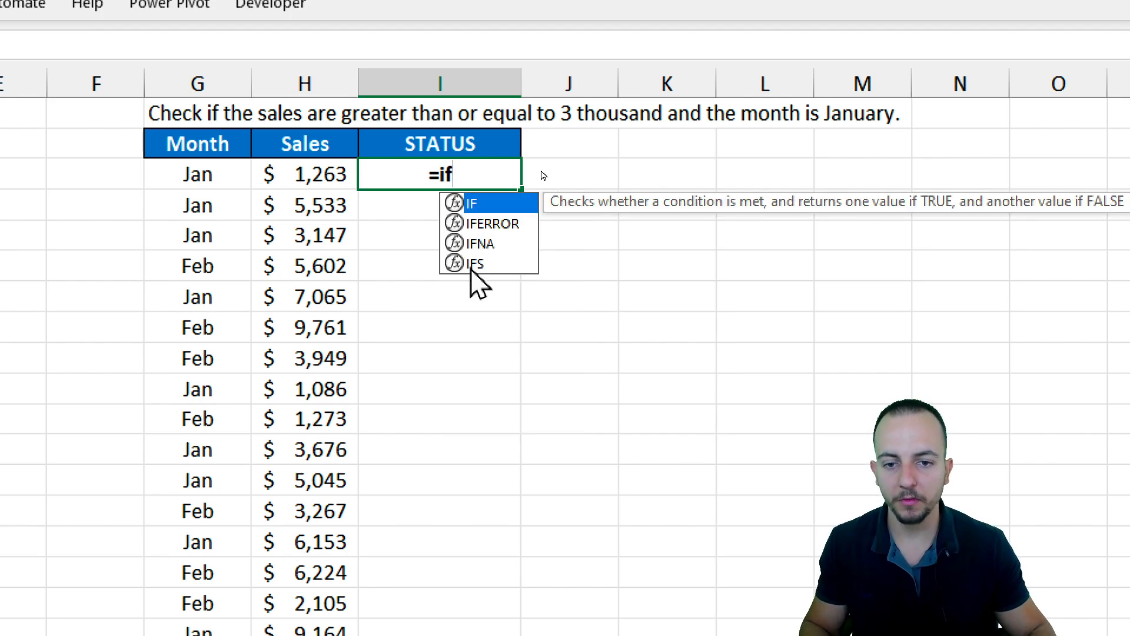
pyautogui.doubleClick(478, 203)
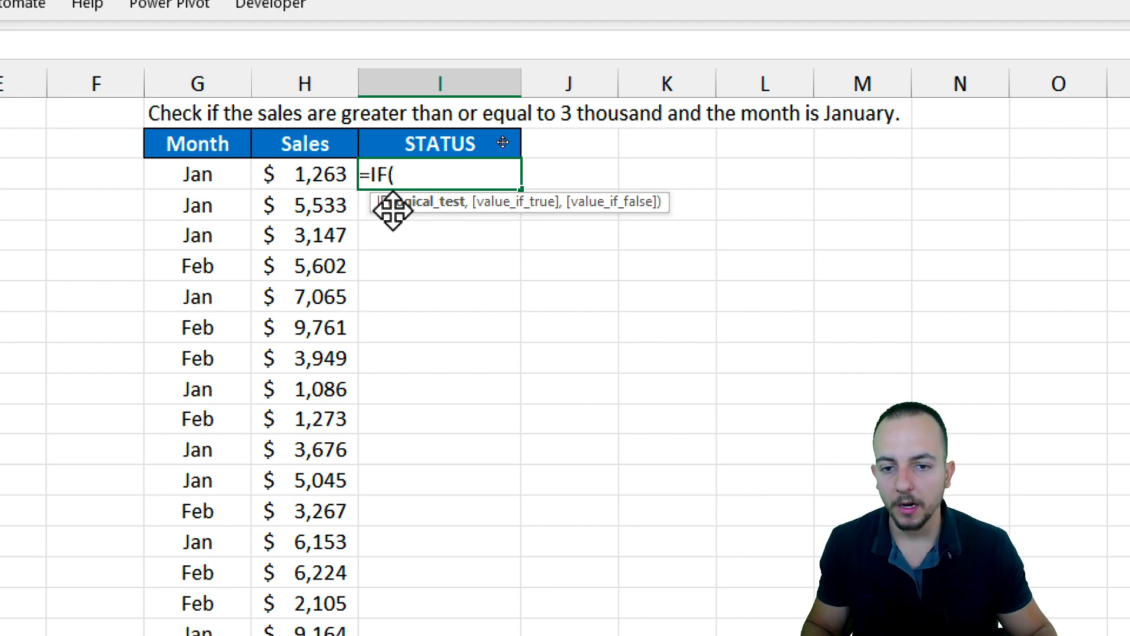
pyautogui.write('or')
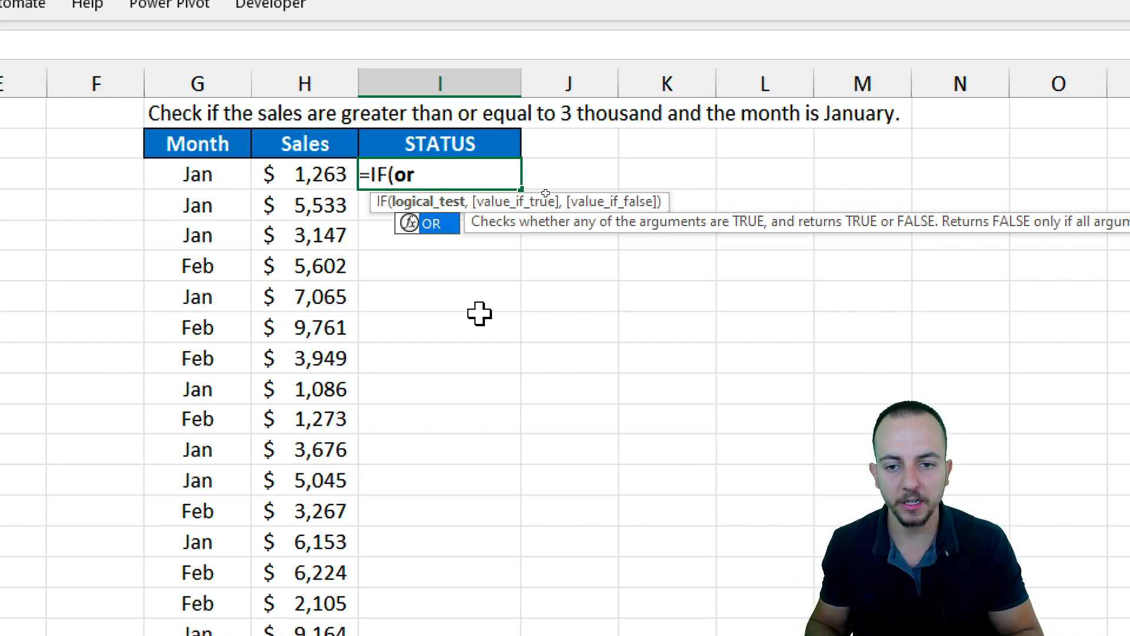
pyautogui.press('BackSpace')
pyautogui.press('BackSpace')
pyautogui.write('and')
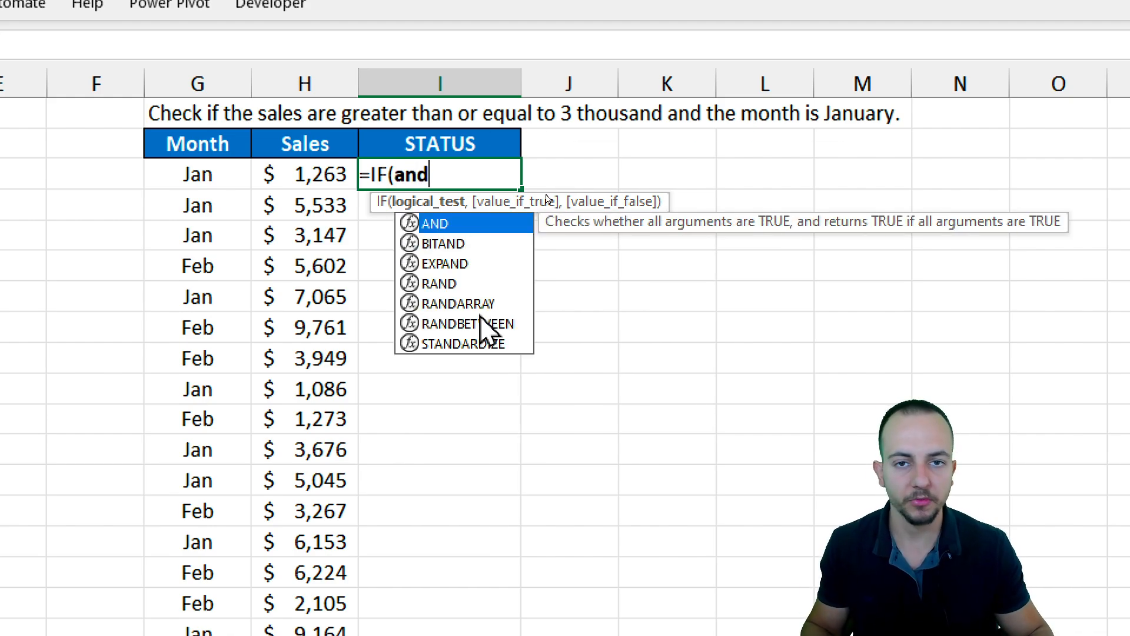
pyautogui.doubleClick(463, 224)
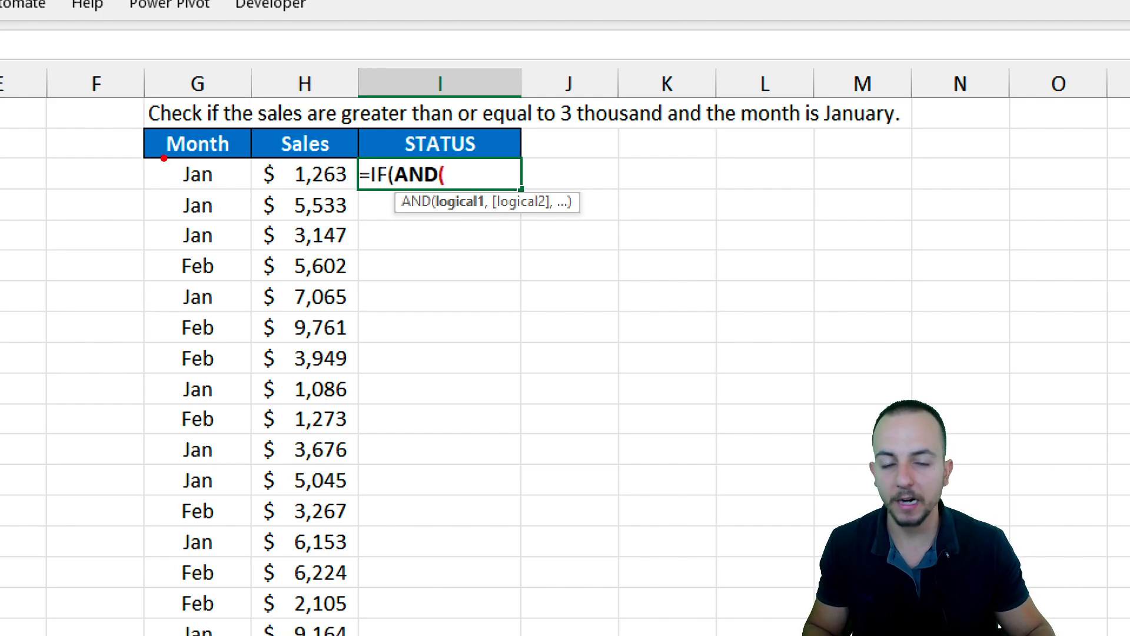
# - Examine the month and sales pairs in rows 3 and 6 with temporary boxes, an arrow and a cross, then clear the marks
pyautogui.moveTo(163, 157)
pyautogui.mouseDown()
pyautogui.moveTo(230, 191)
pyautogui.moveTo(318, 179)
pyautogui.moveTo(354, 191)
pyautogui.mouseUp()
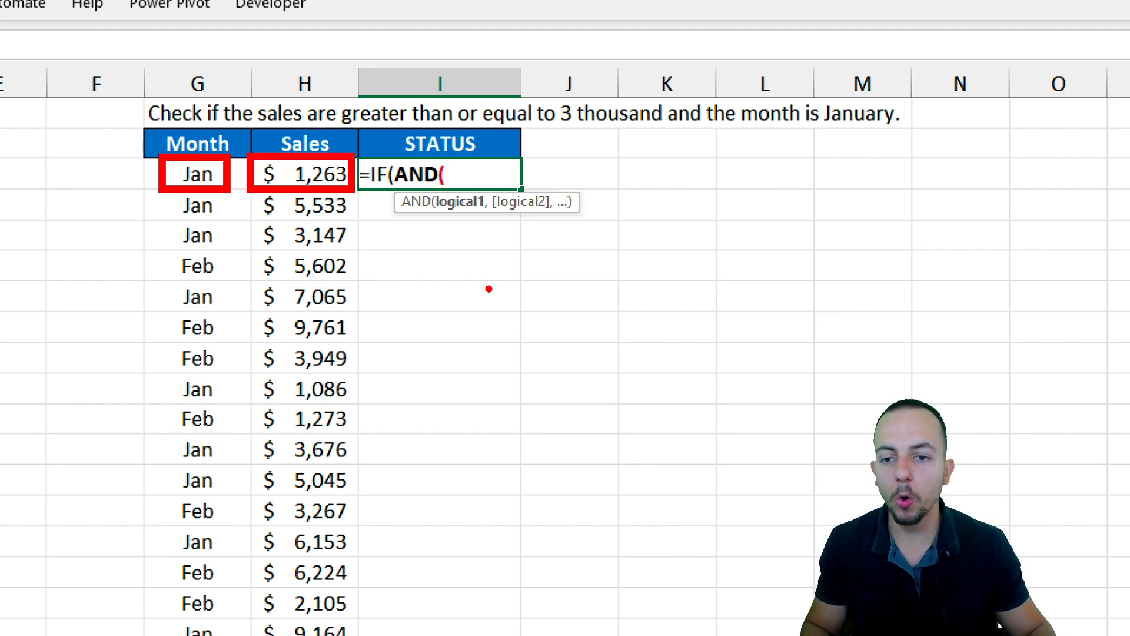
pyautogui.hotkey('ctrl', 'z')
pyautogui.hotkey('ctrl', 'z')
pyautogui.moveTo(157, 242); pyautogui.dragTo(361, 281)
pyautogui.moveTo(252, 240); pyautogui.dragTo(248, 289)
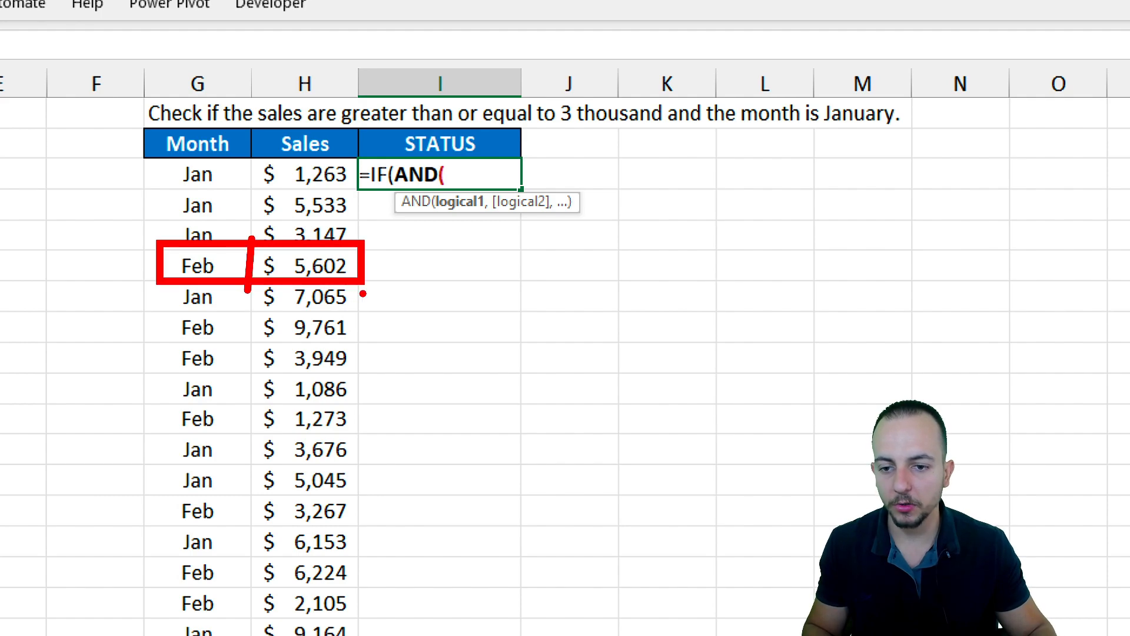
pyautogui.moveTo(363, 294); pyautogui.dragTo(431, 401)
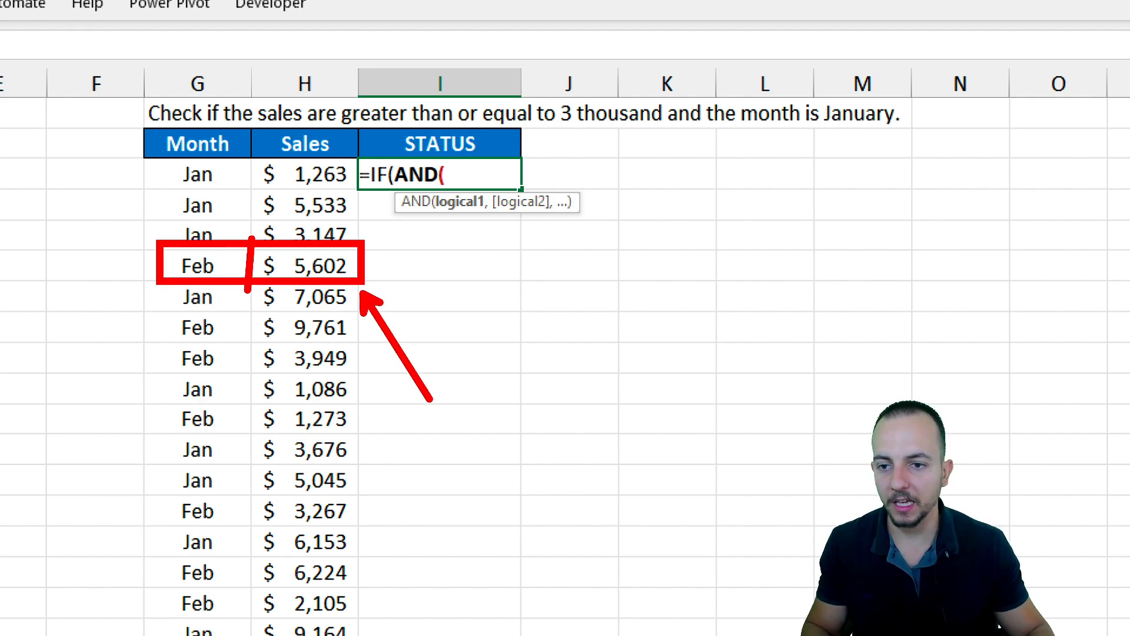
pyautogui.moveTo(150, 286); pyautogui.dragTo(241, 222)
pyautogui.moveTo(160, 218); pyautogui.dragTo(205, 306)
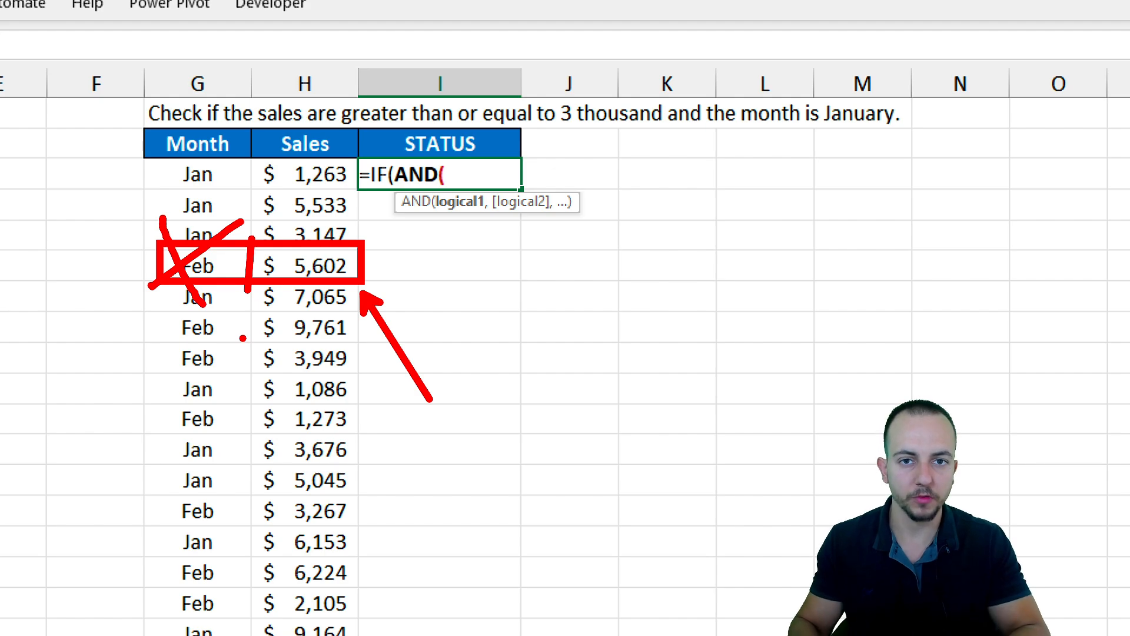
pyautogui.press('Escape')
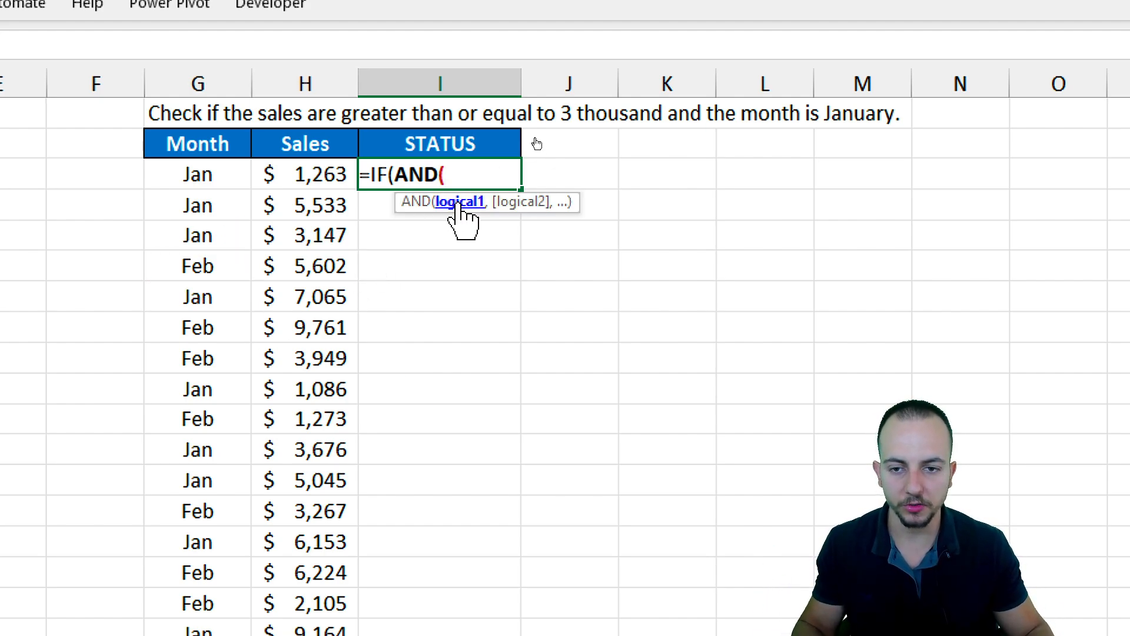
# - Enter H3>=3000 as the first AND condition in the I3 formula, followed by a comma
pyautogui.click(303, 172)
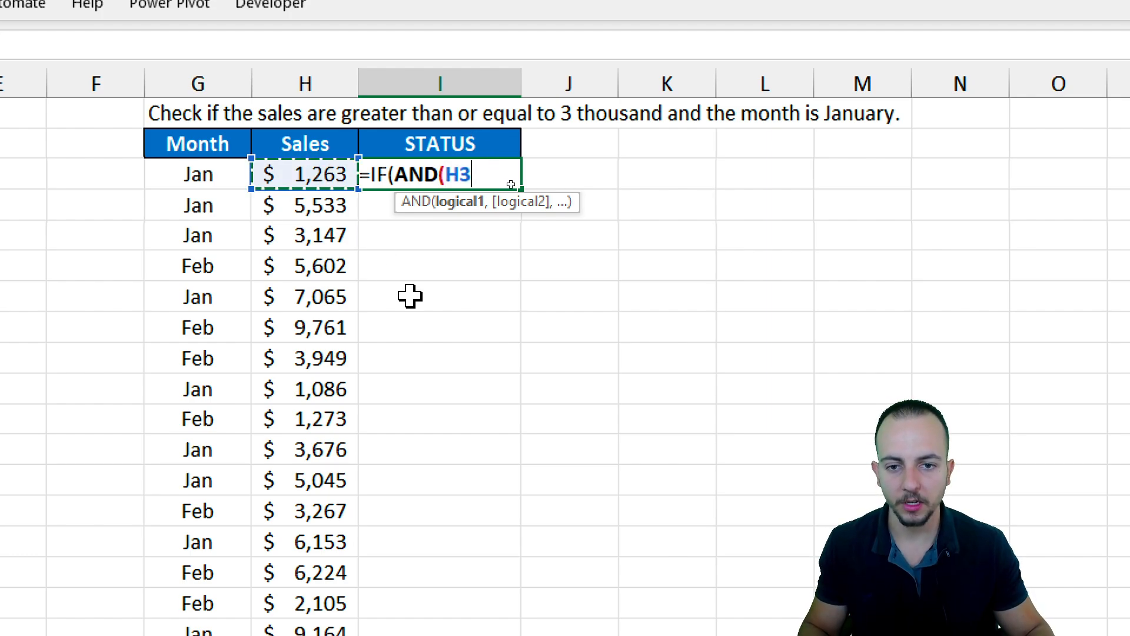
pyautogui.write('>')
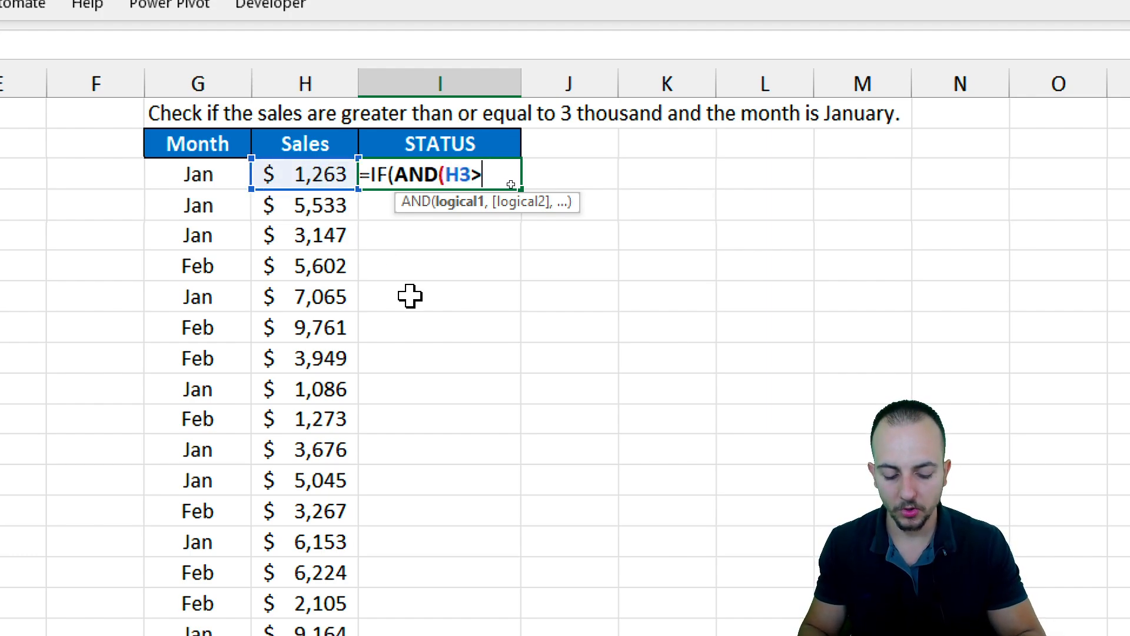
pyautogui.write('=')
pyautogui.write('300')
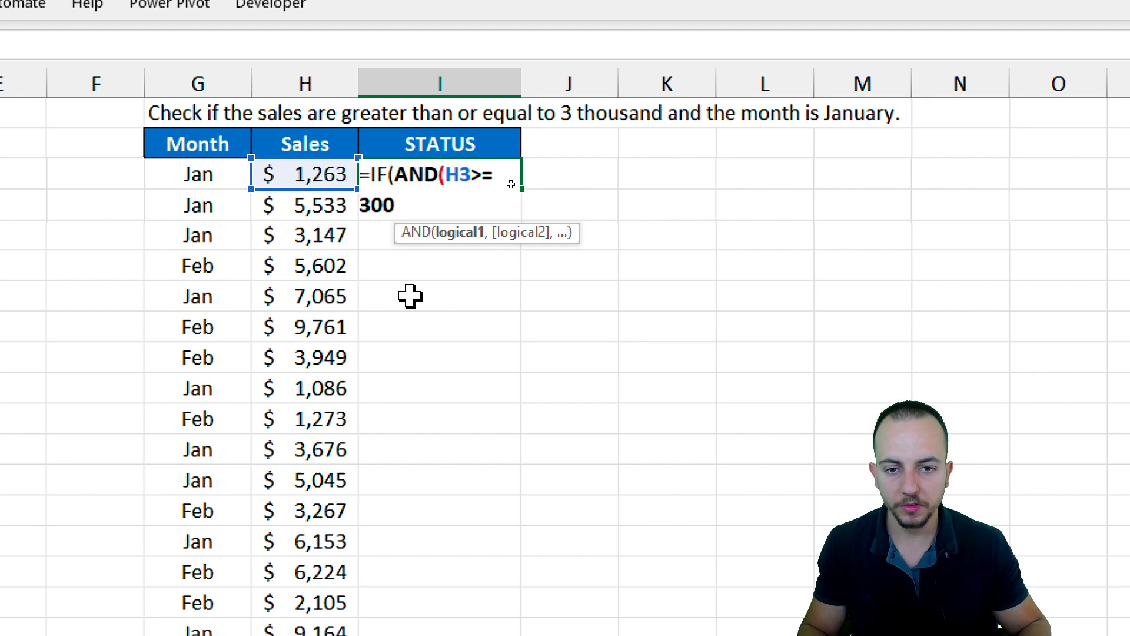
pyautogui.write('0,')
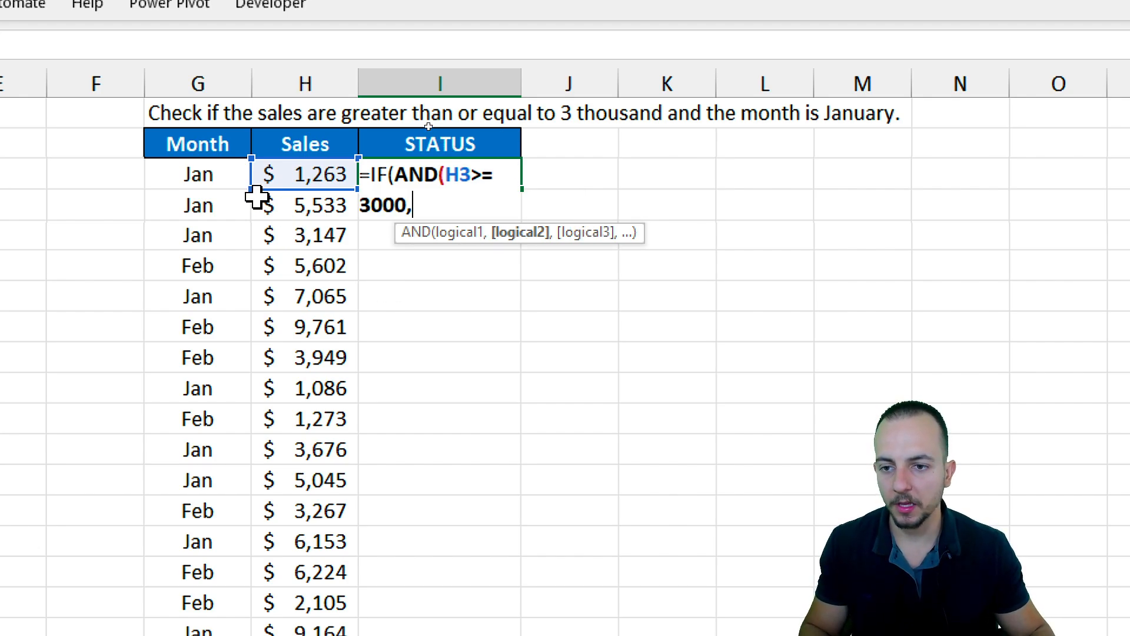
# - Add G3="Jan" as the second AND condition in the I3 formula
pyautogui.click(204, 172)
pyautogui.write('=')
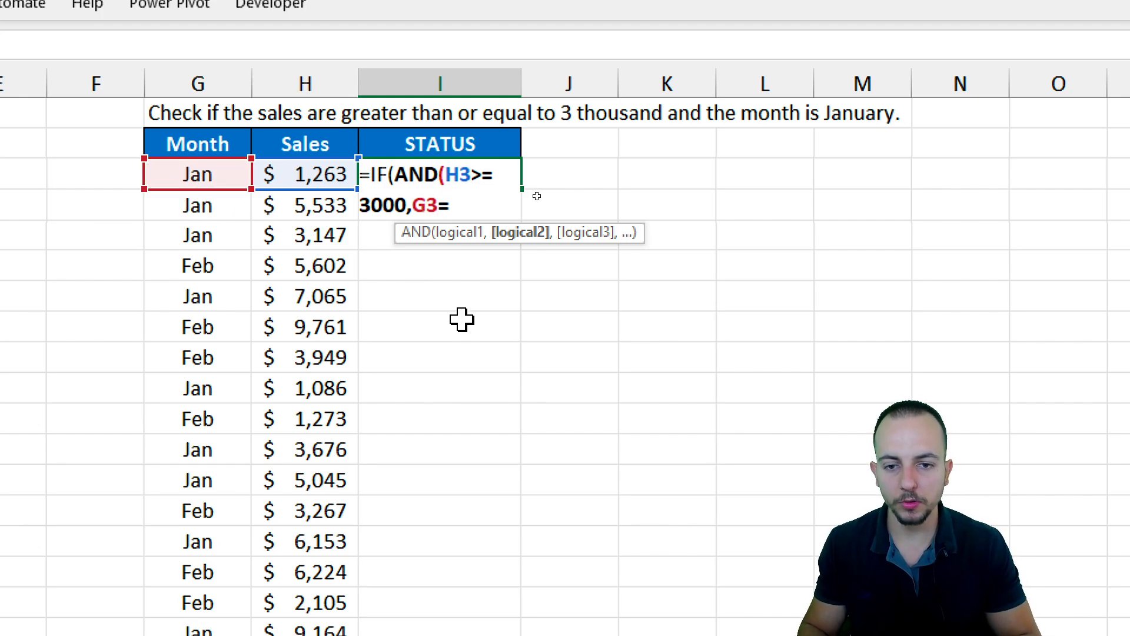
pyautogui.write('"Jan')
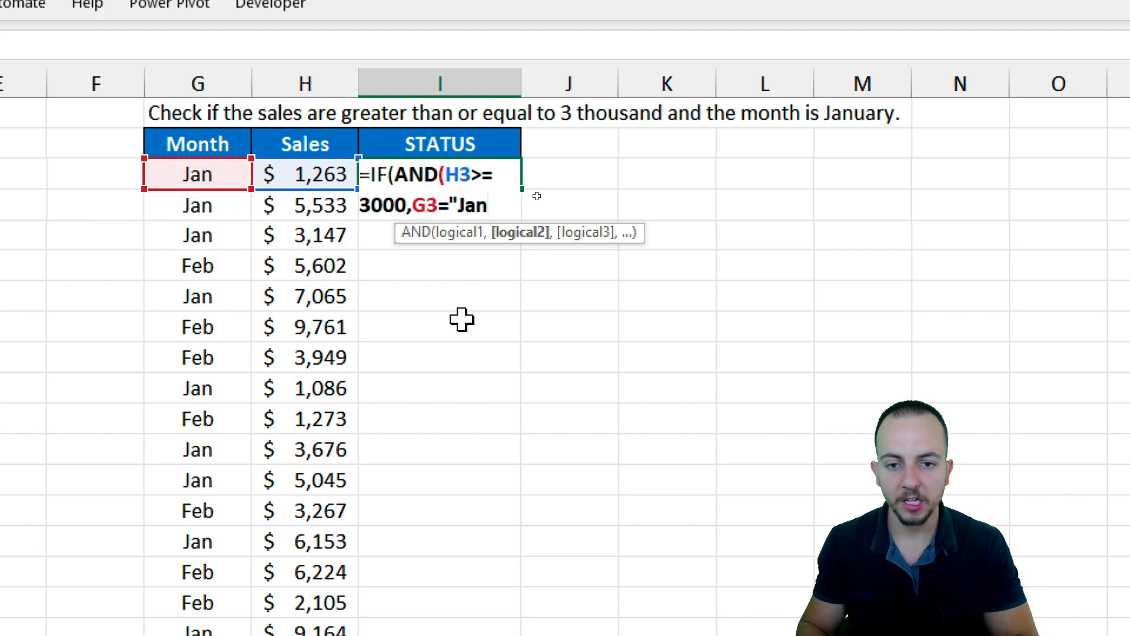
pyautogui.write('"')
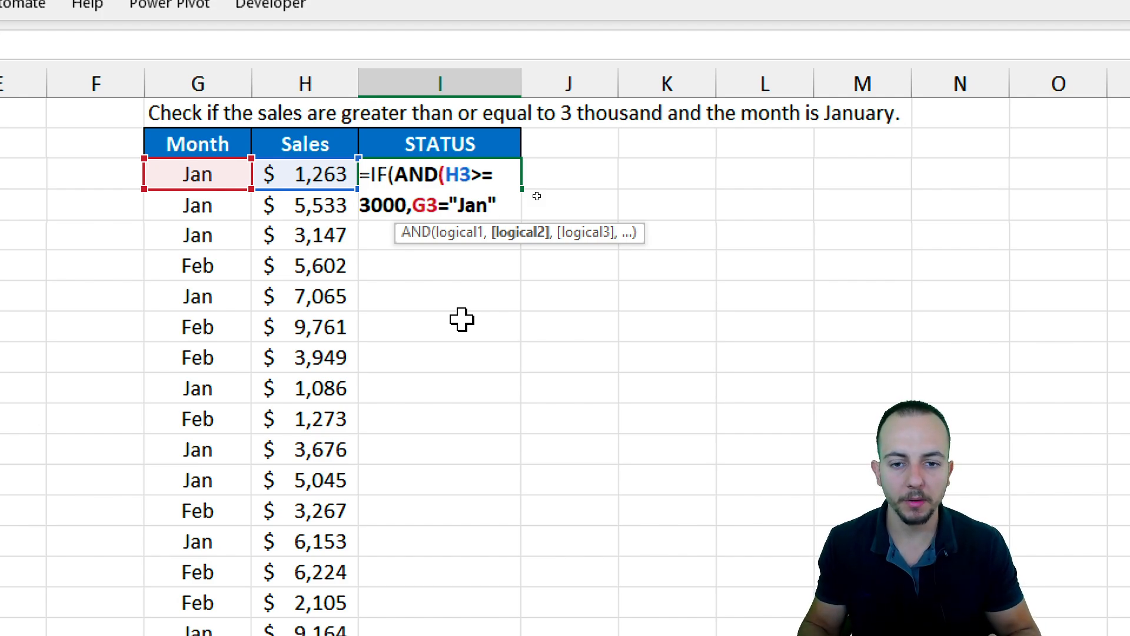
# - Finish the I3 formula by closing AND, returning "ok" when true and leaving out the false value
pyautogui.write(')')
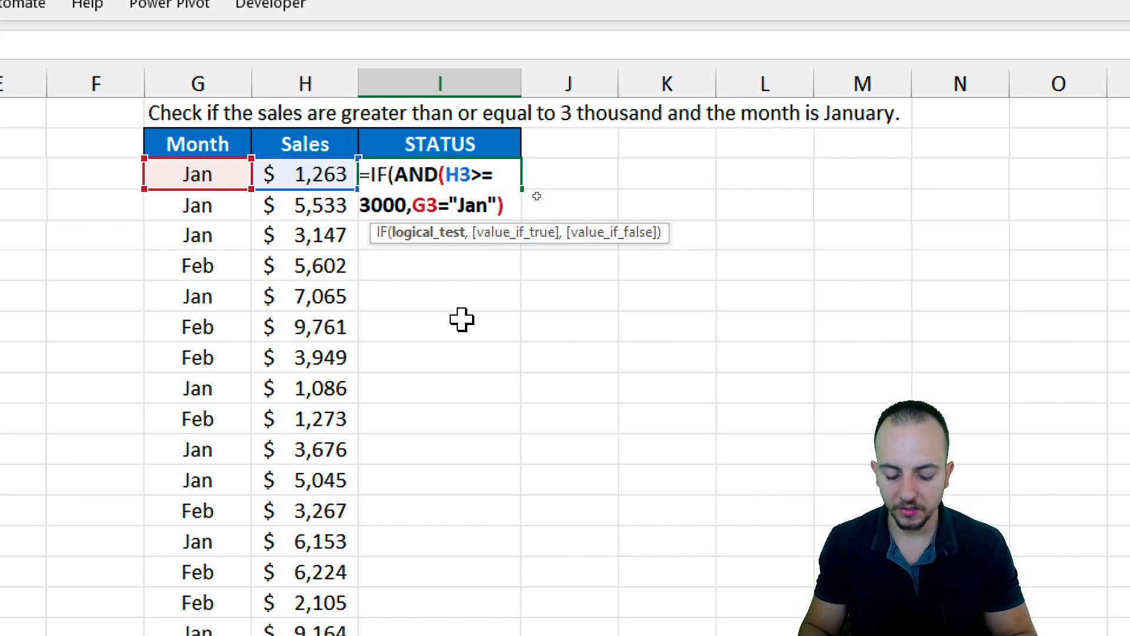
pyautogui.write(',')
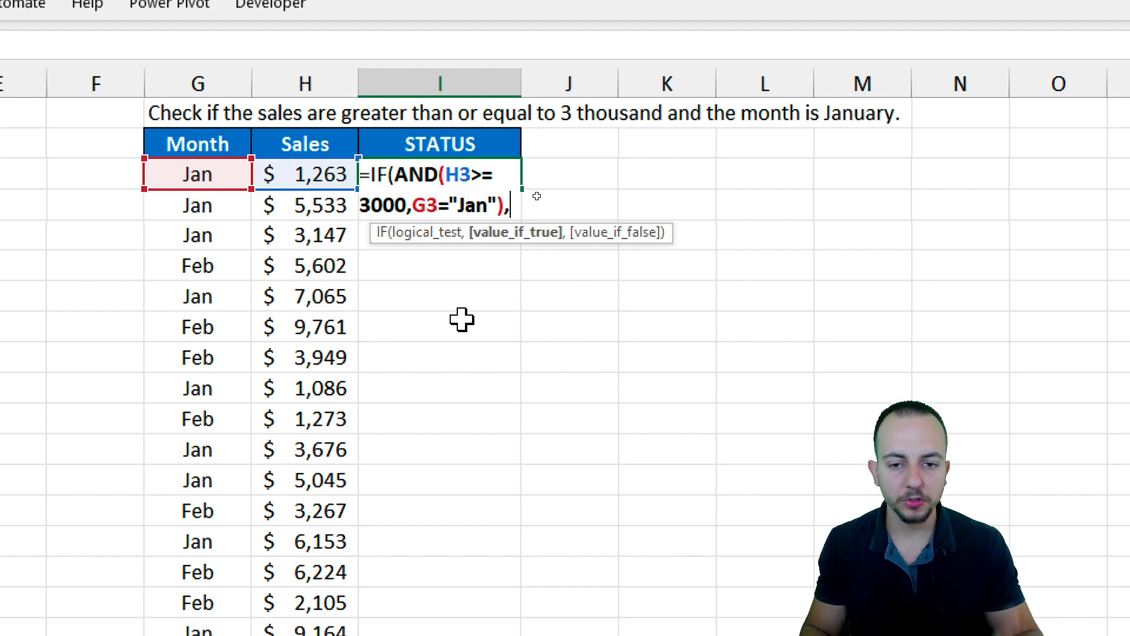
pyautogui.write('"')
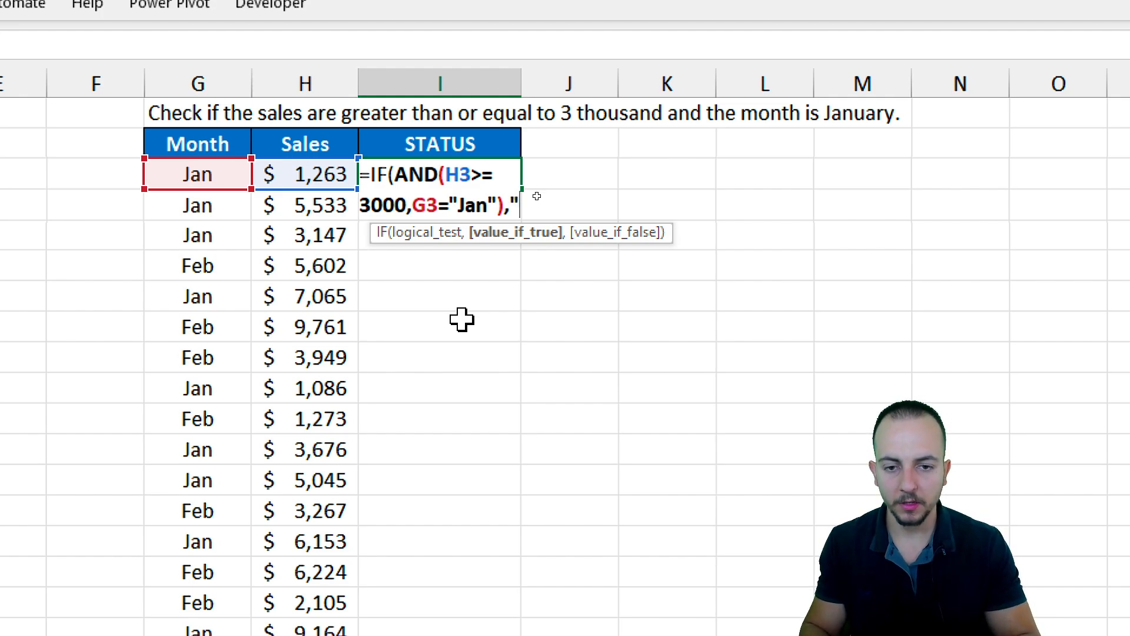
pyautogui.write('ok')
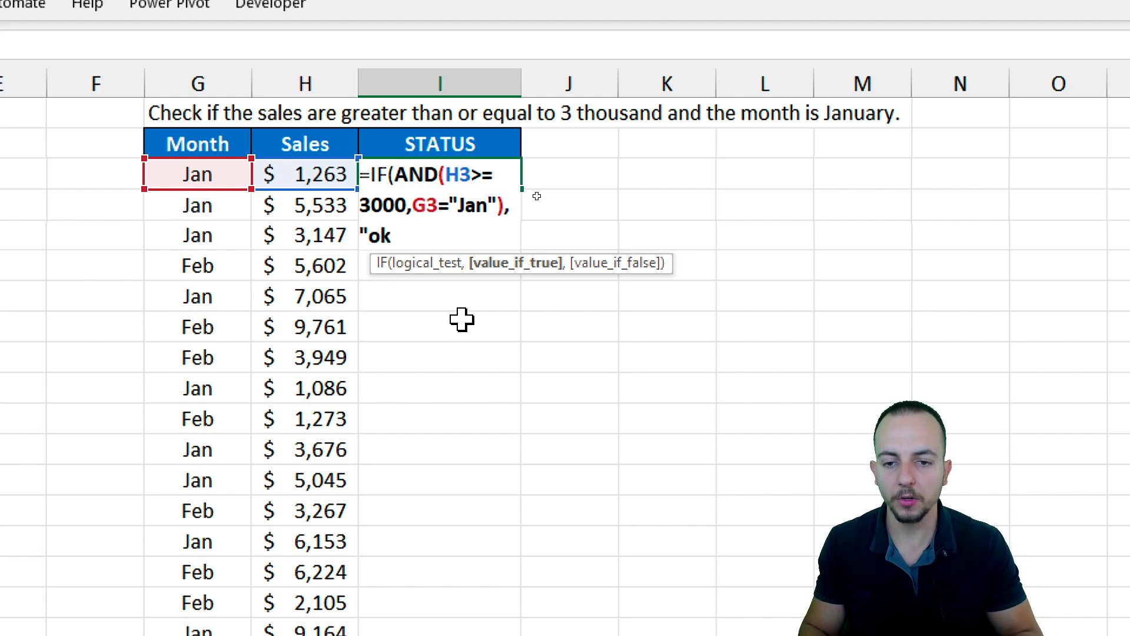
pyautogui.write('",')
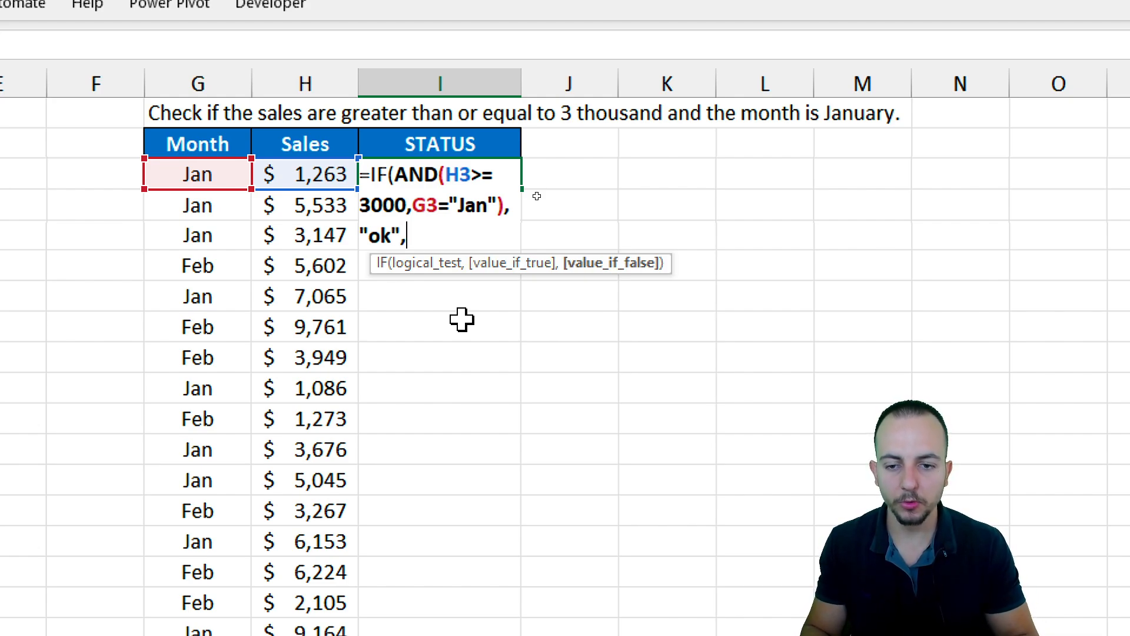
pyautogui.press('BackSpace')
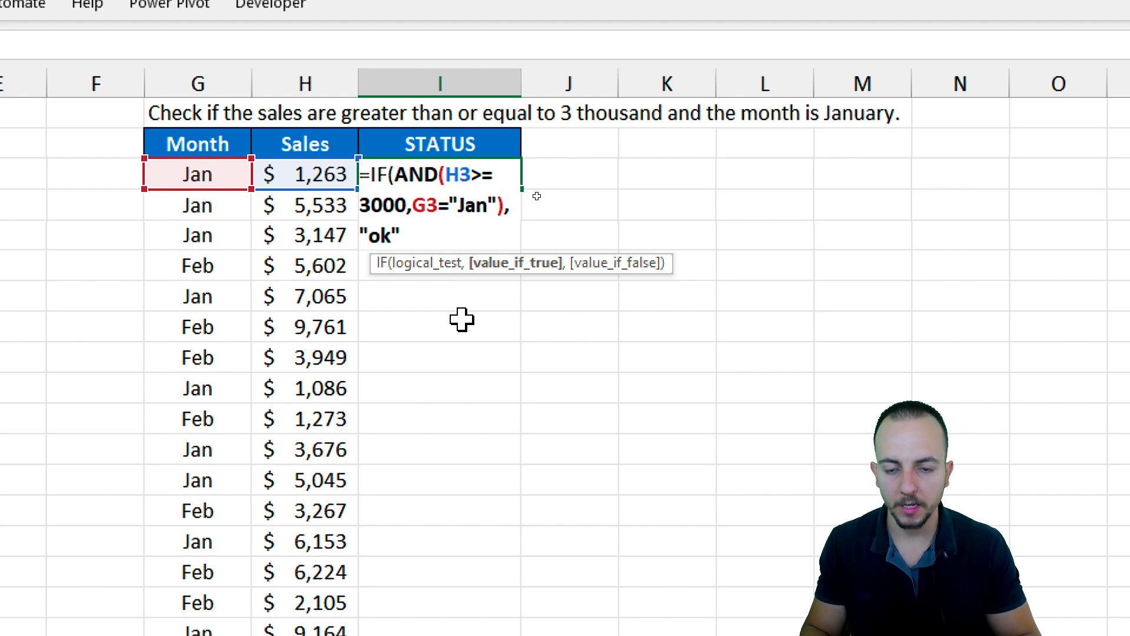
pyautogui.write(')')
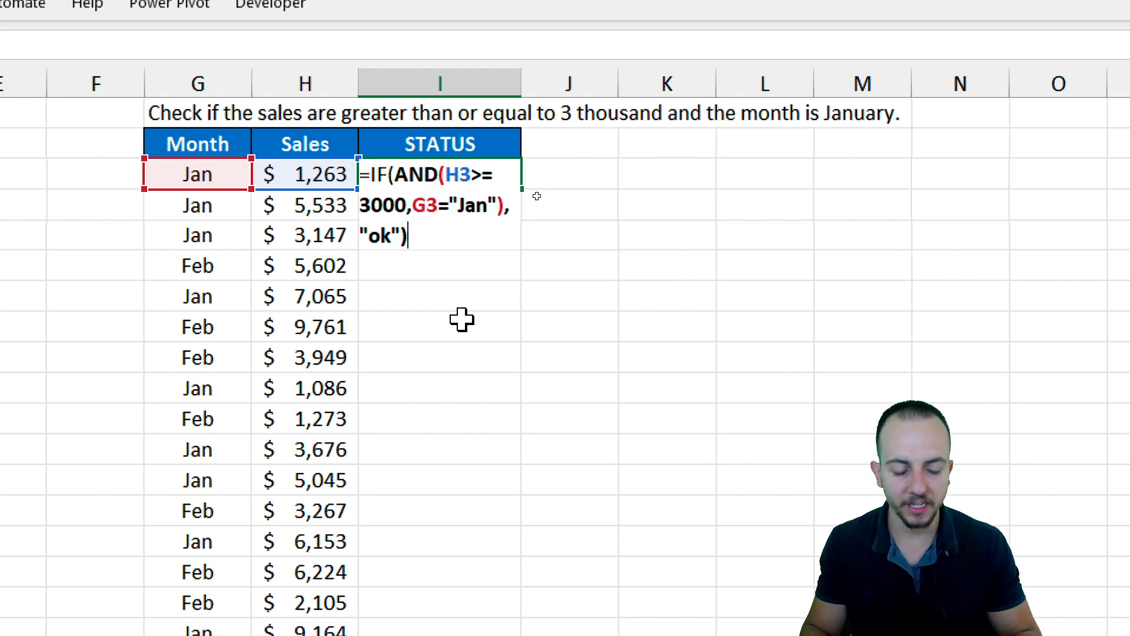
pyautogui.press('Return')
# - Check the STATUS result in I3 against the month in G3 and the sales amount in H3
pyautogui.click(479, 167)
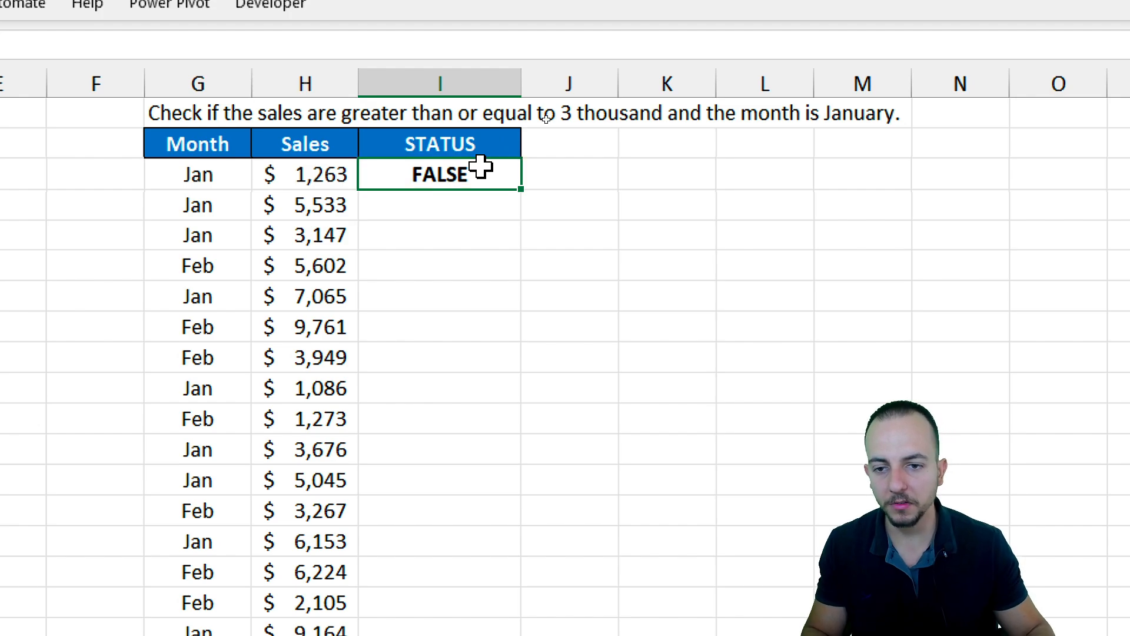
pyautogui.click(186, 176)
pyautogui.click(292, 177)
pyautogui.click(194, 177)
pyautogui.click(259, 176)
pyautogui.click(196, 176)
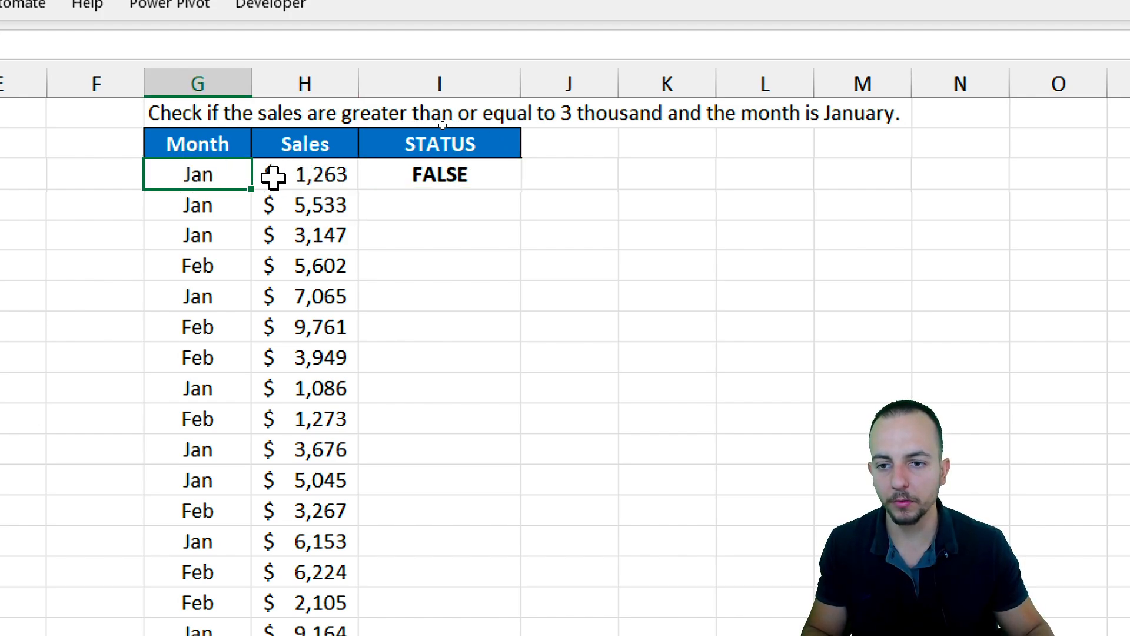
pyautogui.click(273, 176)
pyautogui.click(224, 176)
pyautogui.click(294, 182)
pyautogui.click(424, 178)
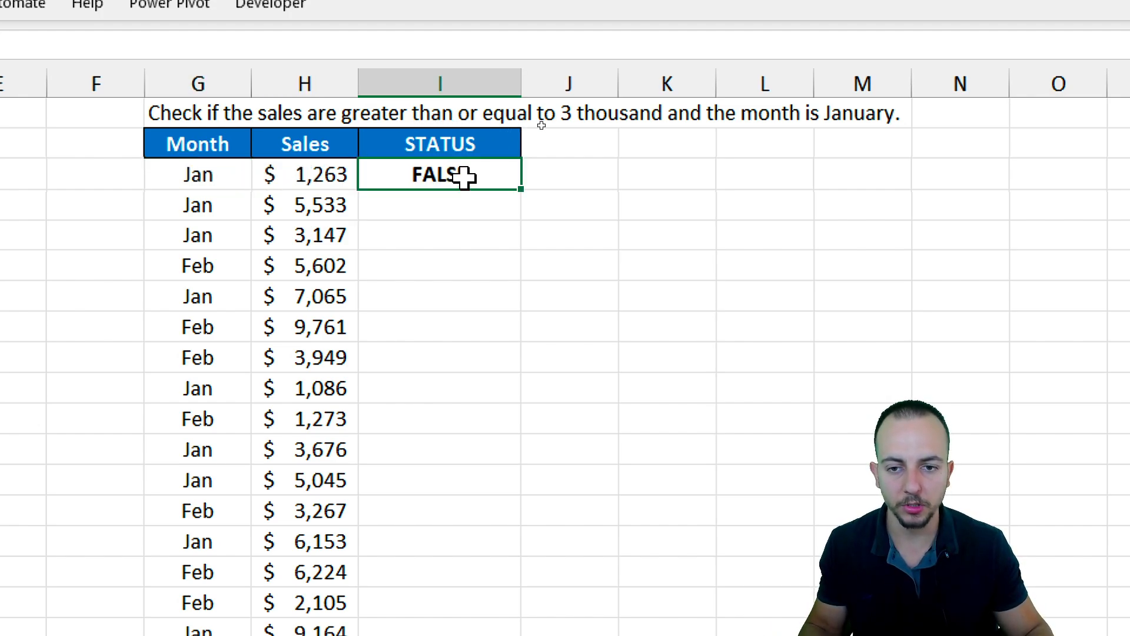
# - Fill the I3 formula down the STATUS column to I19
pyautogui.moveTo(520, 189); pyautogui.dragTo(479, 635)
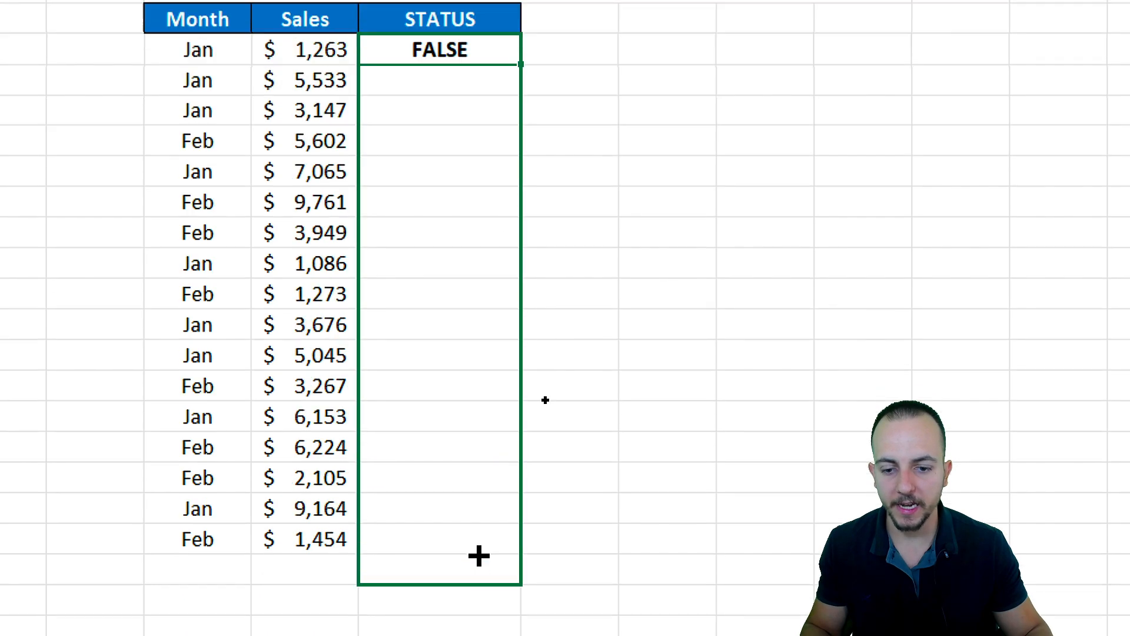
pyautogui.moveTo(478, 555); pyautogui.dragTo(456, 552)
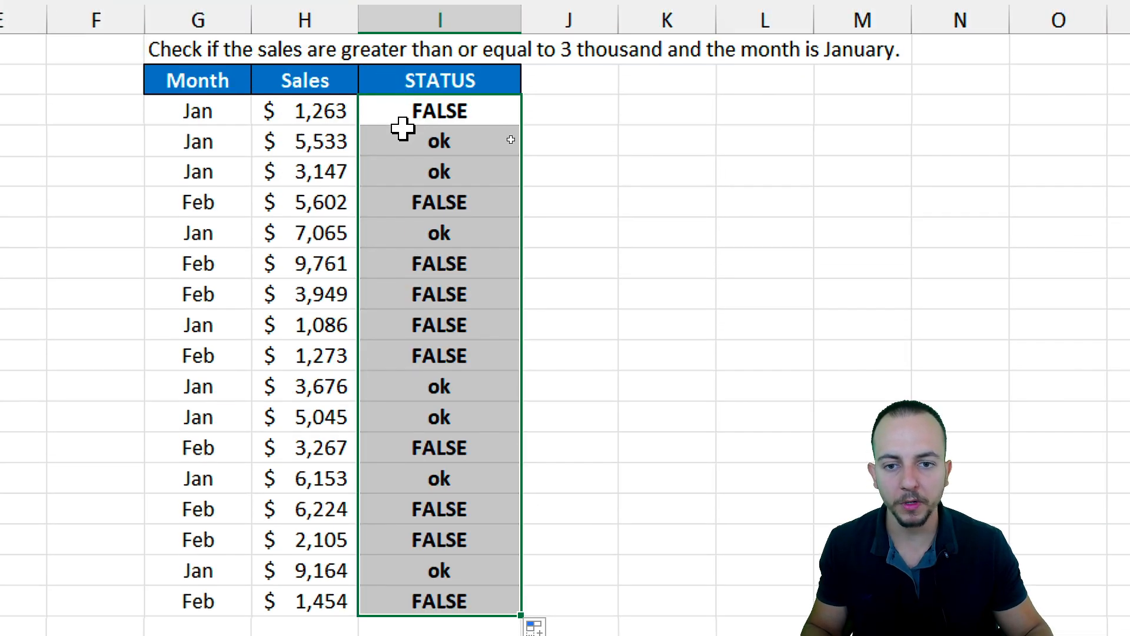
pyautogui.click(487, 149)
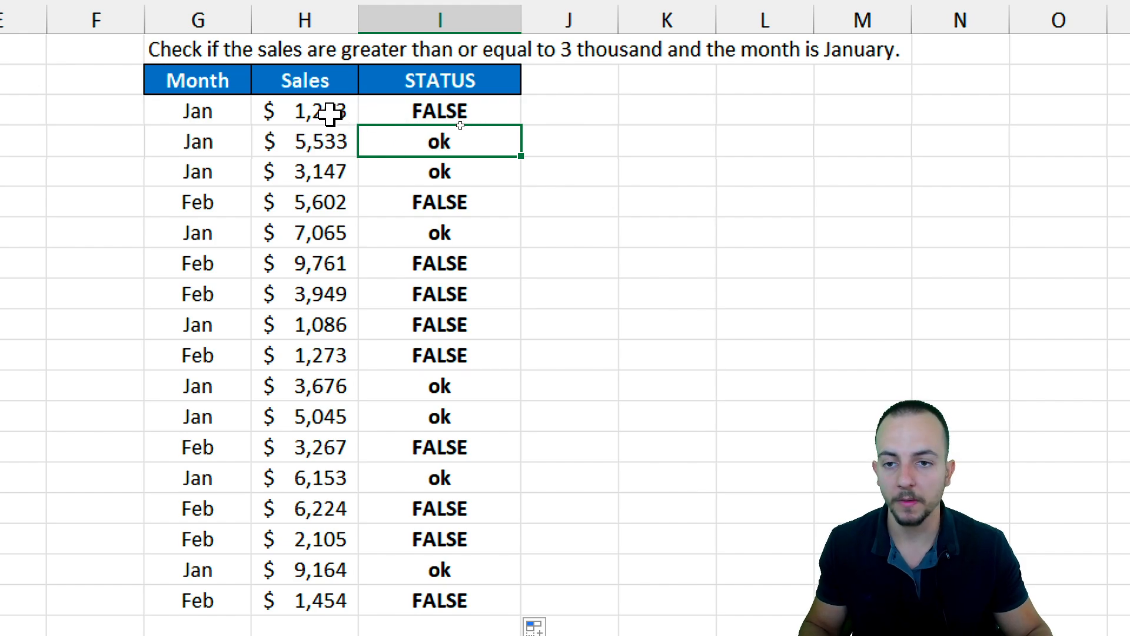
pyautogui.click(243, 88)
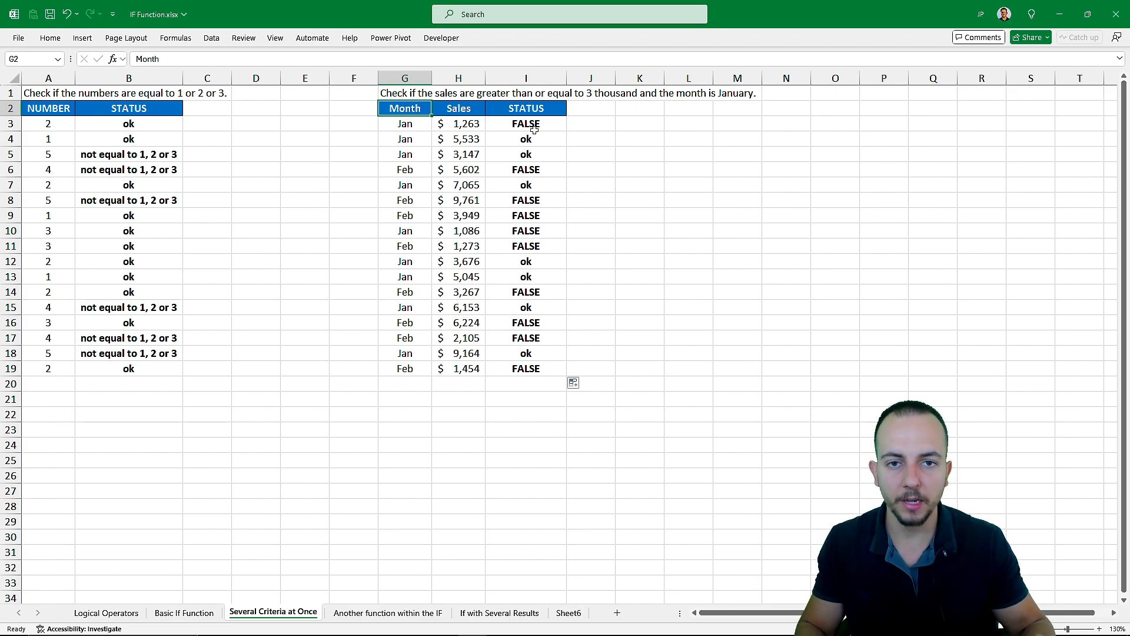
# - Open the "Another function within the IF" sheet and examine the F1 threshold, the student list and the four test columns
pyautogui.click(388, 612)
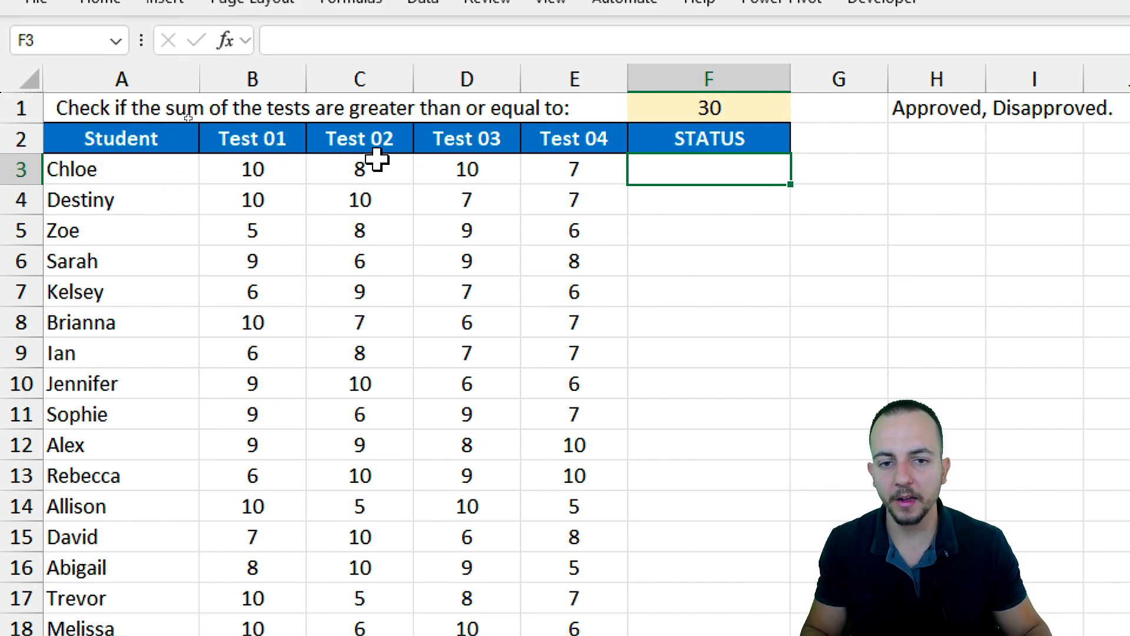
pyautogui.click(765, 114)
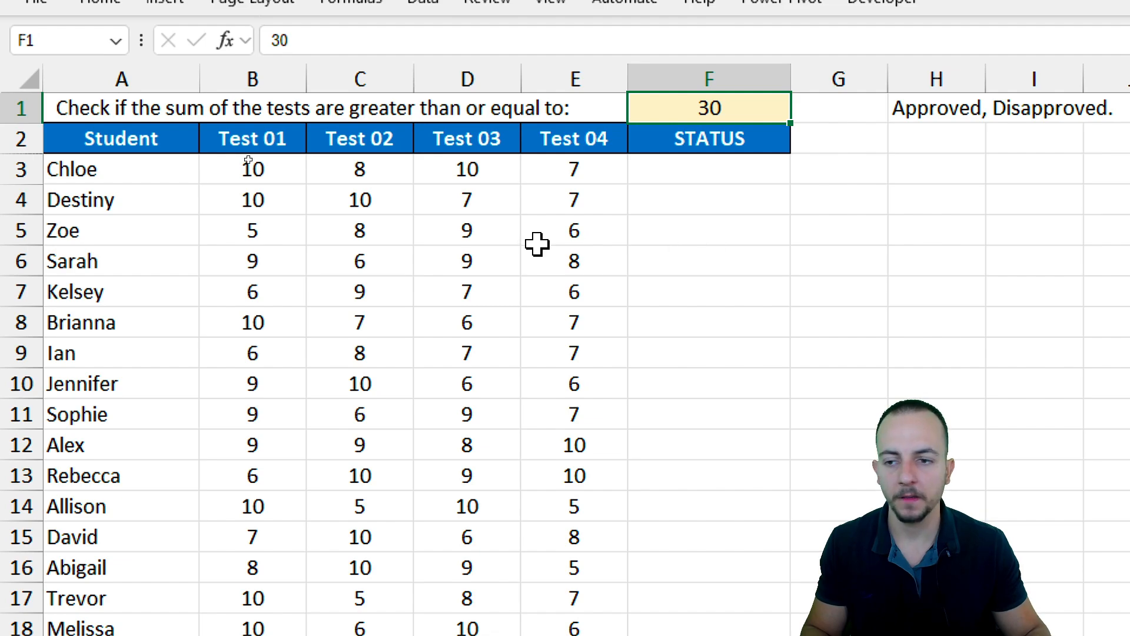
pyautogui.moveTo(171, 172); pyautogui.dragTo(171, 550)
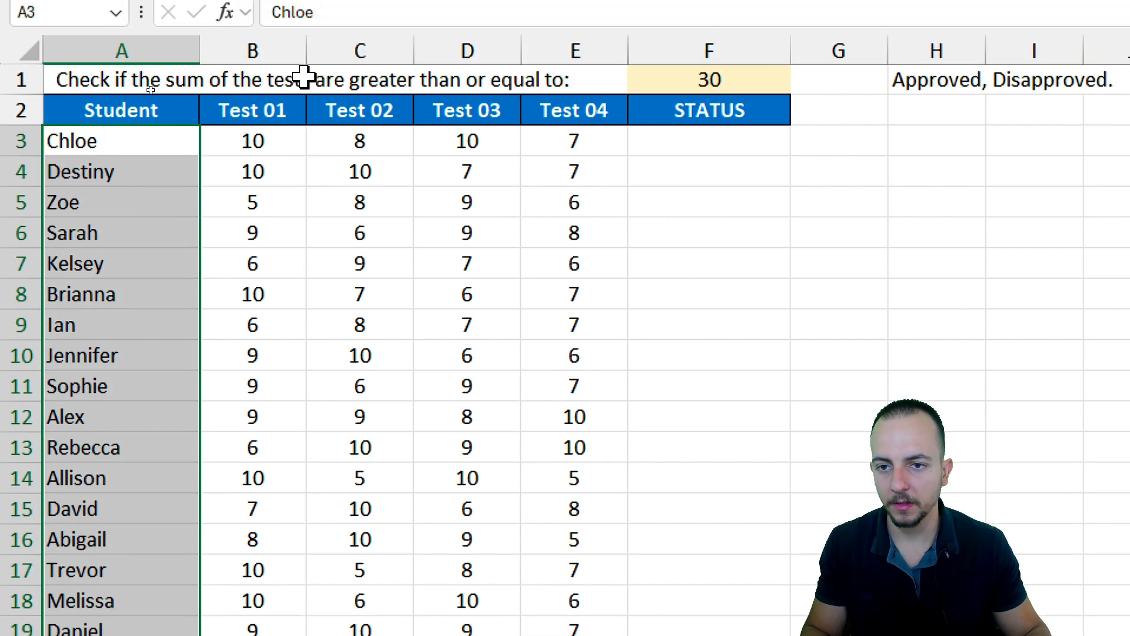
pyautogui.click(268, 82)
pyautogui.moveTo(268, 78); pyautogui.dragTo(553, 75)
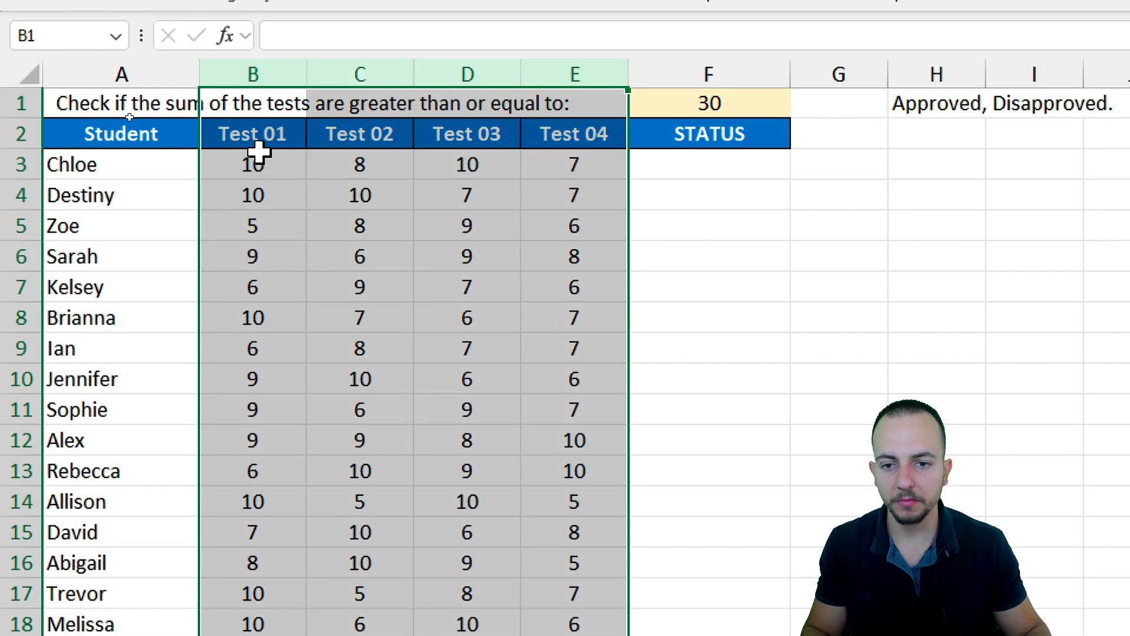
pyautogui.click(436, 161)
pyautogui.moveTo(436, 161); pyautogui.dragTo(449, 338)
pyautogui.hotkey('shift', 'space')
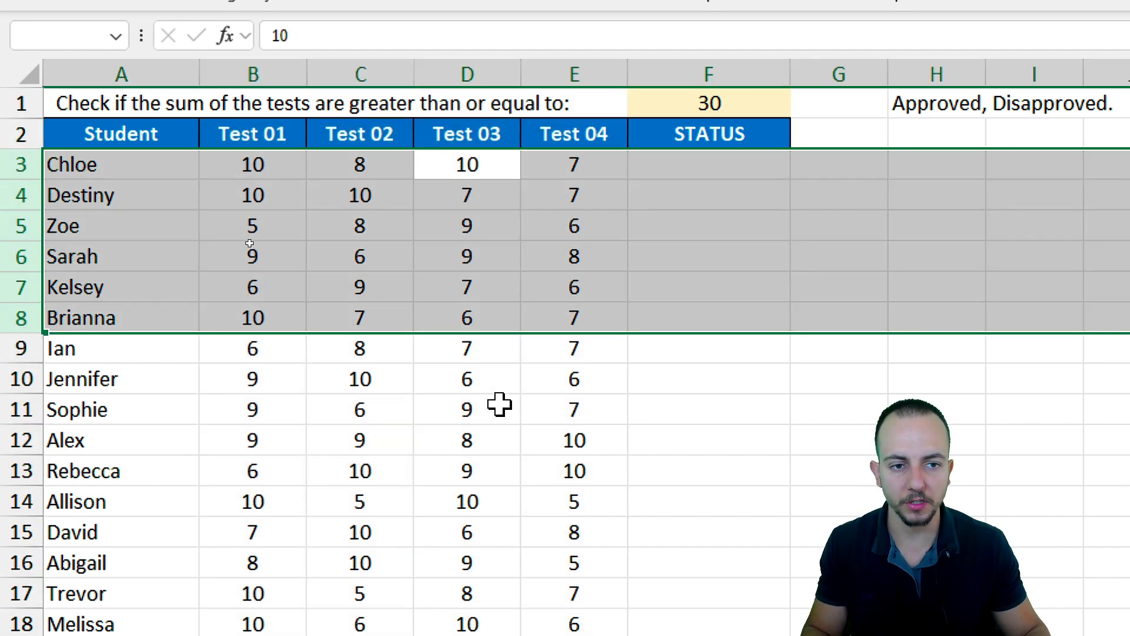
# - Select F3 and temporarily mark the row 3 scores, the F1 threshold and the Approved/Disapproved note, then clear the marks
pyautogui.click(724, 165)
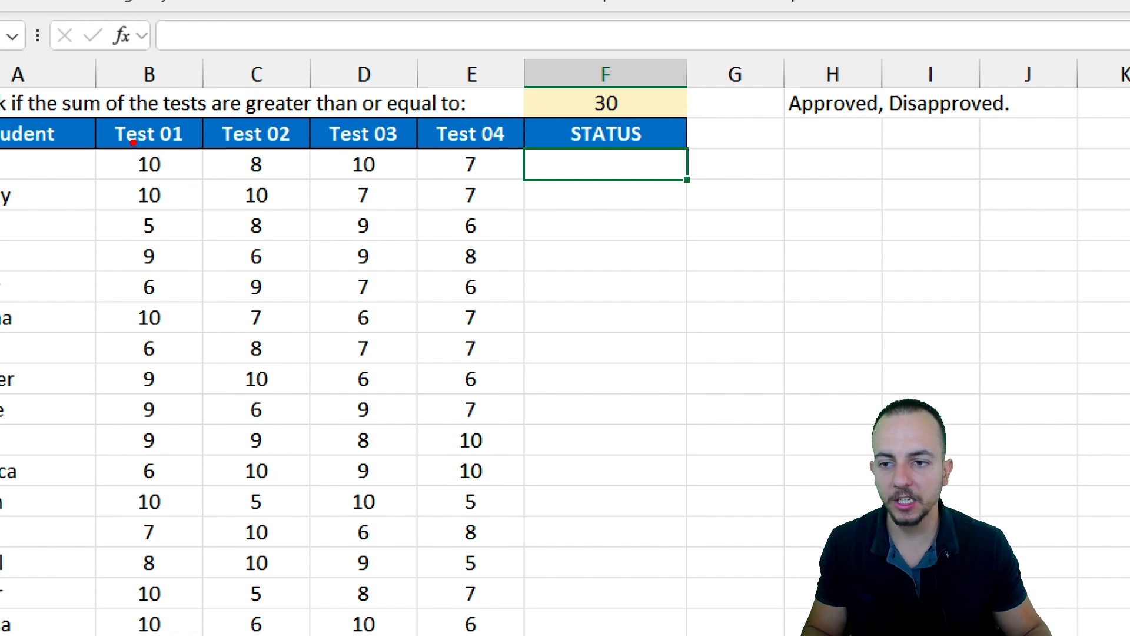
pyautogui.moveTo(120, 142)
pyautogui.mouseDown()
pyautogui.moveTo(291, 180)
pyautogui.moveTo(503, 183)
pyautogui.moveTo(578, 250)
pyautogui.mouseUp()
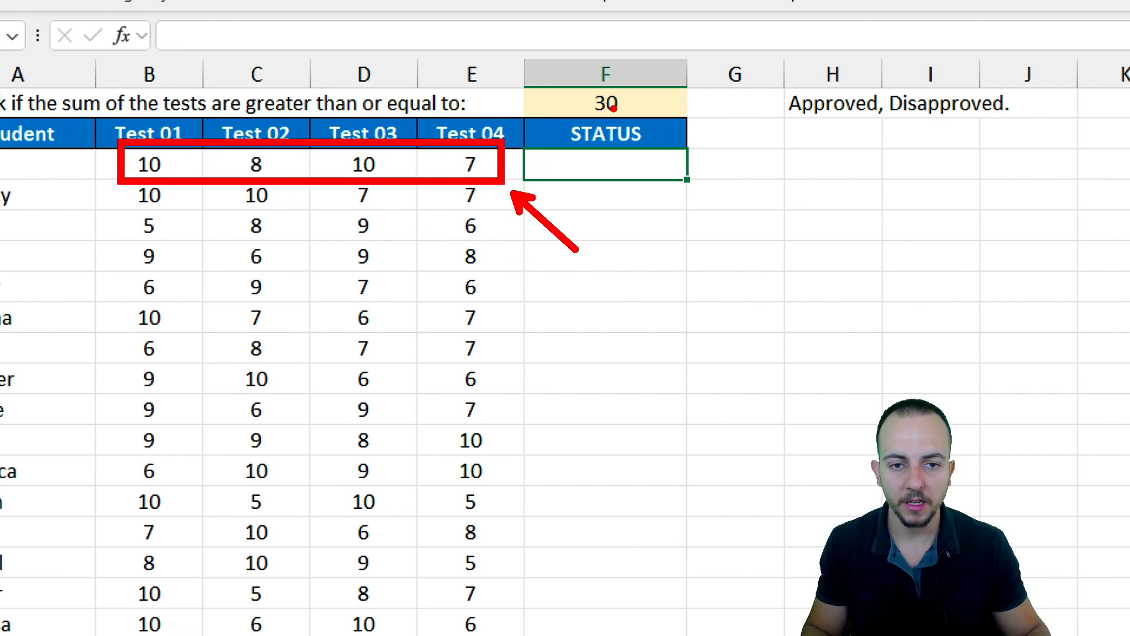
pyautogui.moveTo(603, 77)
pyautogui.mouseDown()
pyautogui.moveTo(632, 134)
pyautogui.moveTo(581, 72)
pyautogui.mouseUp()
pyautogui.moveTo(662, 109); pyautogui.dragTo(754, 150)
pyautogui.hotkey('ctrl', 'z')
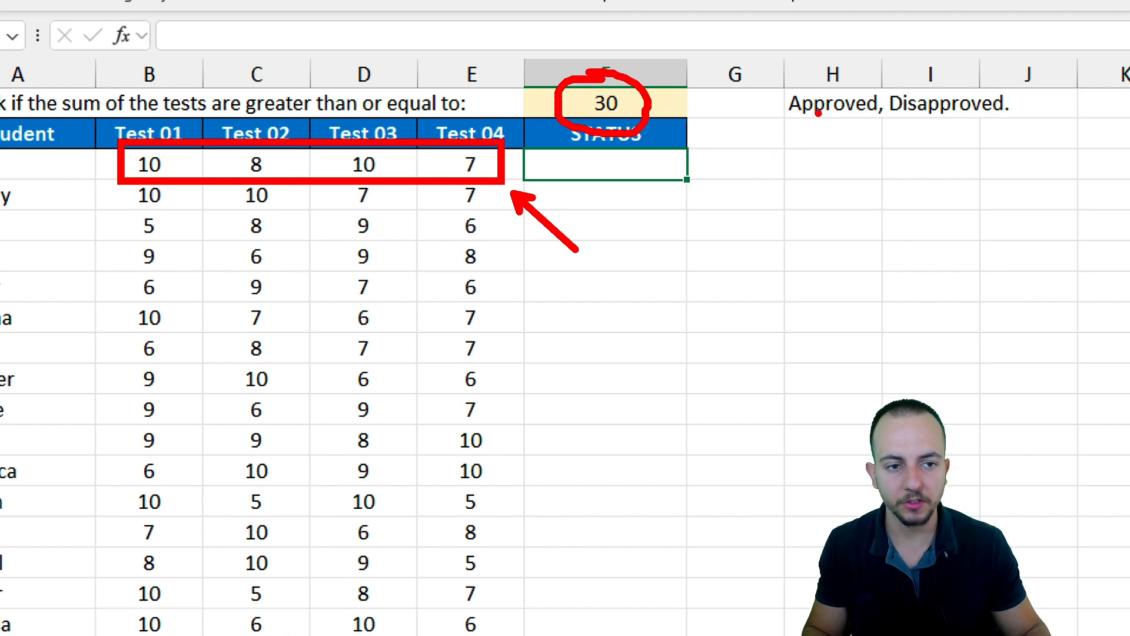
pyautogui.hotkey('ctrl', 'z')
pyautogui.hotkey('ctrl', 'z')
pyautogui.moveTo(777, 82)
pyautogui.mouseDown()
pyautogui.moveTo(894, 123)
pyautogui.moveTo(919, 103)
pyautogui.moveTo(1027, 72)
pyautogui.mouseUp()
pyautogui.press('Escape')
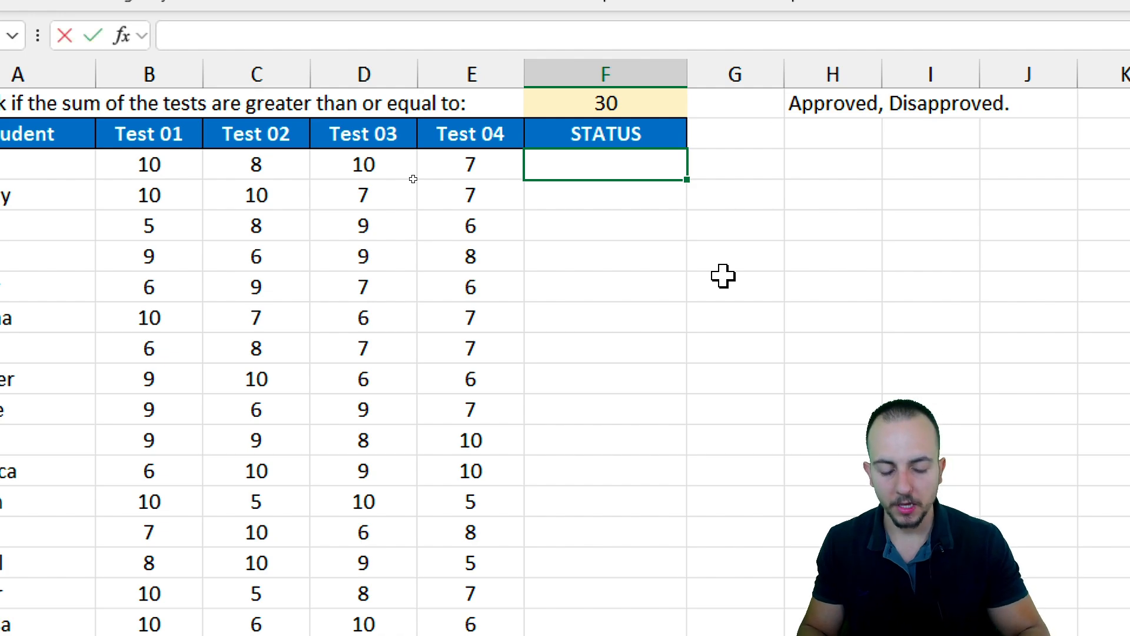
# - Start the STATUS formula in F3 with IF and nest SUM over the row's four tests: =IF(SUM(B3:E3)
pyautogui.write('=if')
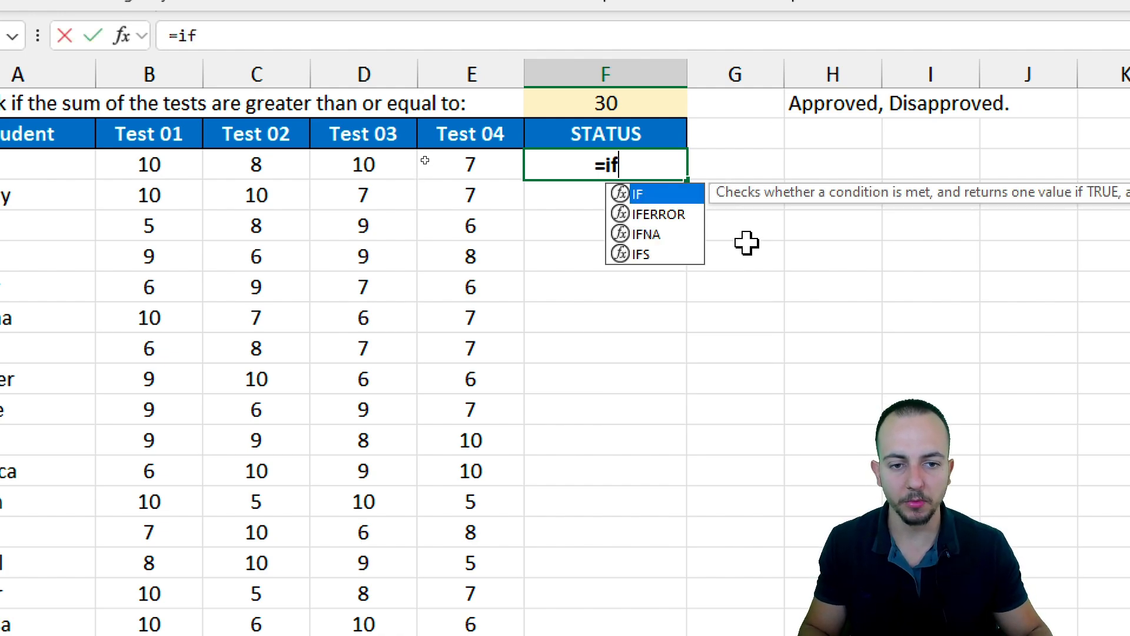
pyautogui.doubleClick(651, 195)
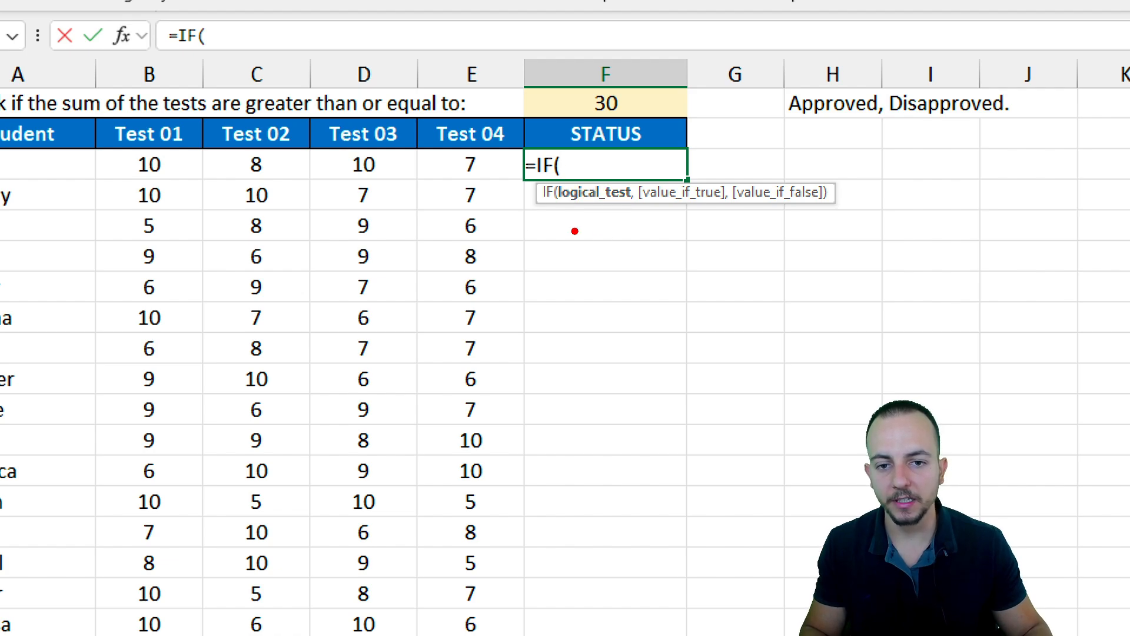
pyautogui.moveTo(114, 150); pyautogui.dragTo(498, 177)
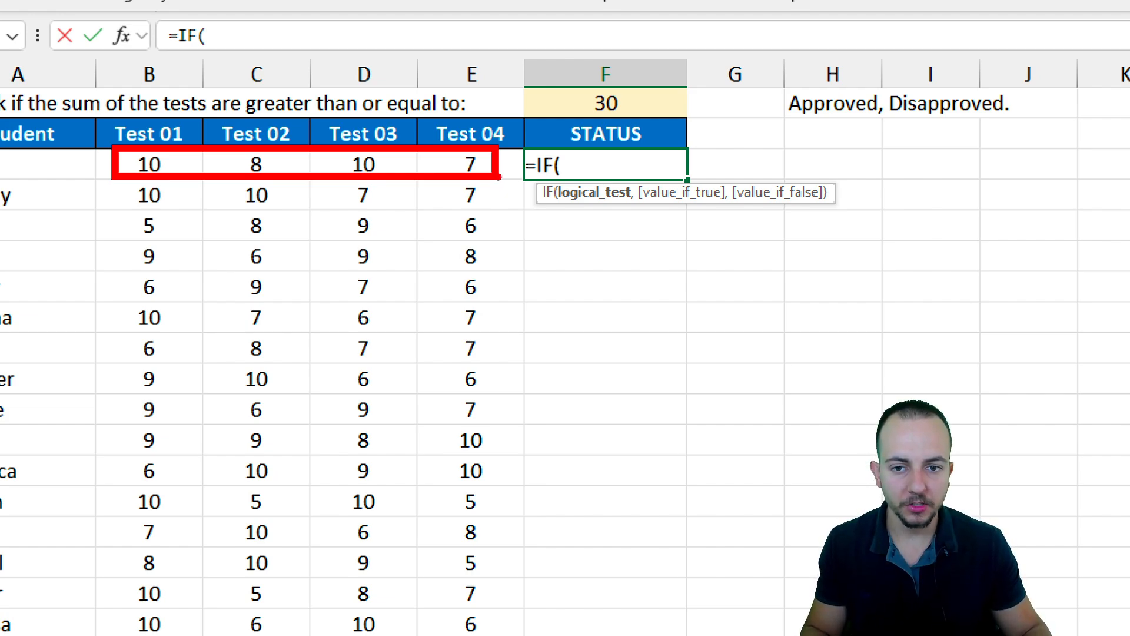
pyautogui.press('Escape')
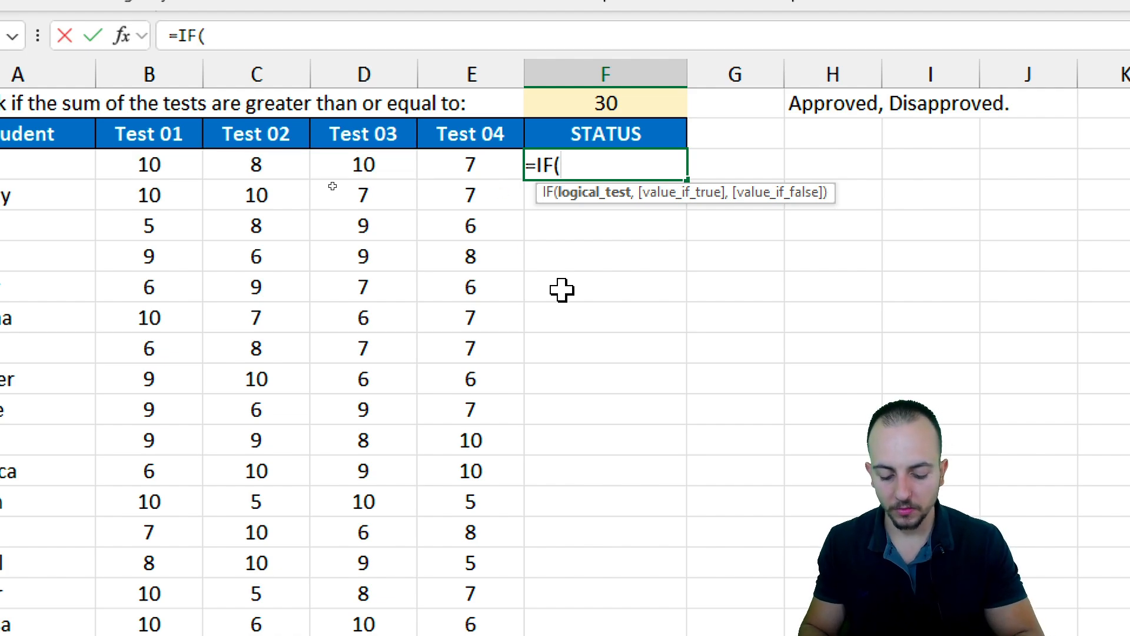
pyautogui.write('sum')
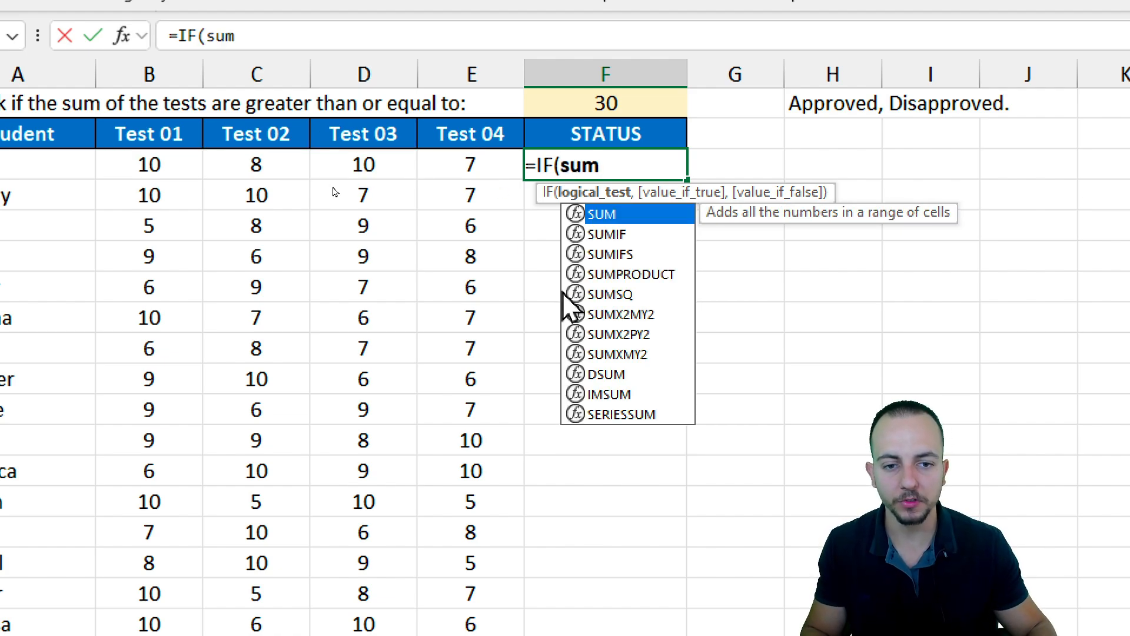
pyautogui.doubleClick(629, 221)
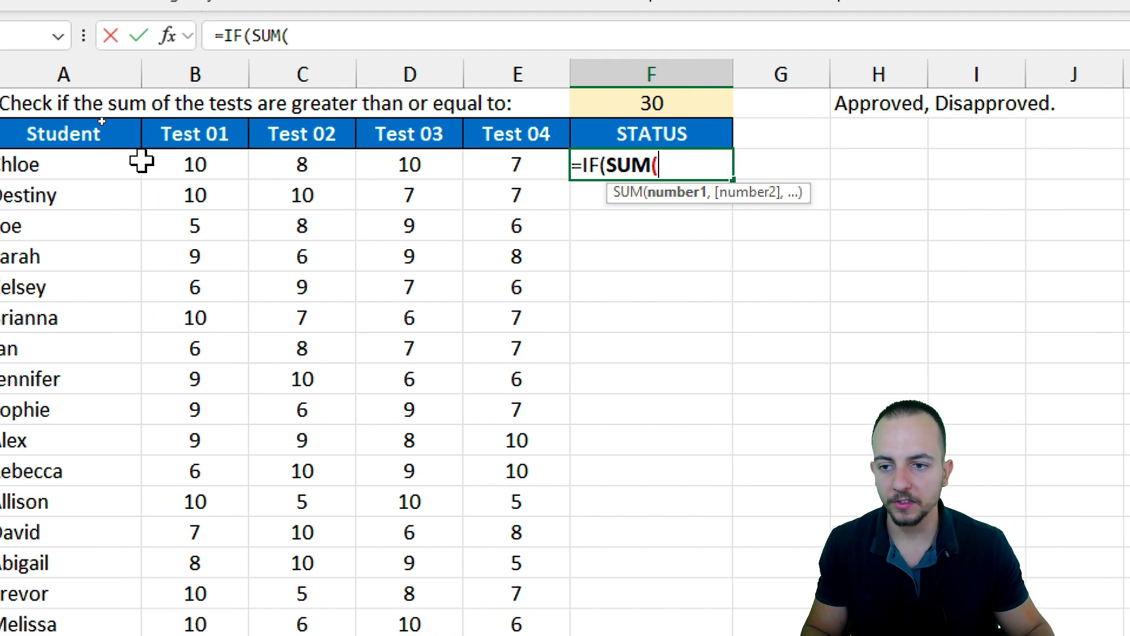
pyautogui.moveTo(101, 165); pyautogui.dragTo(434, 164)
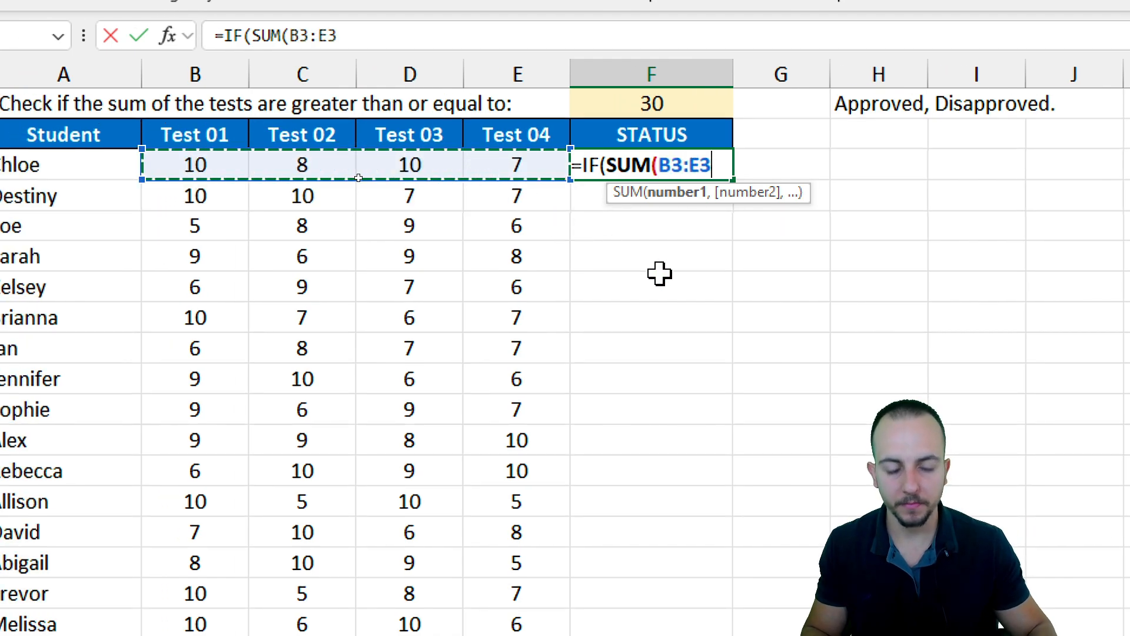
pyautogui.write(')')
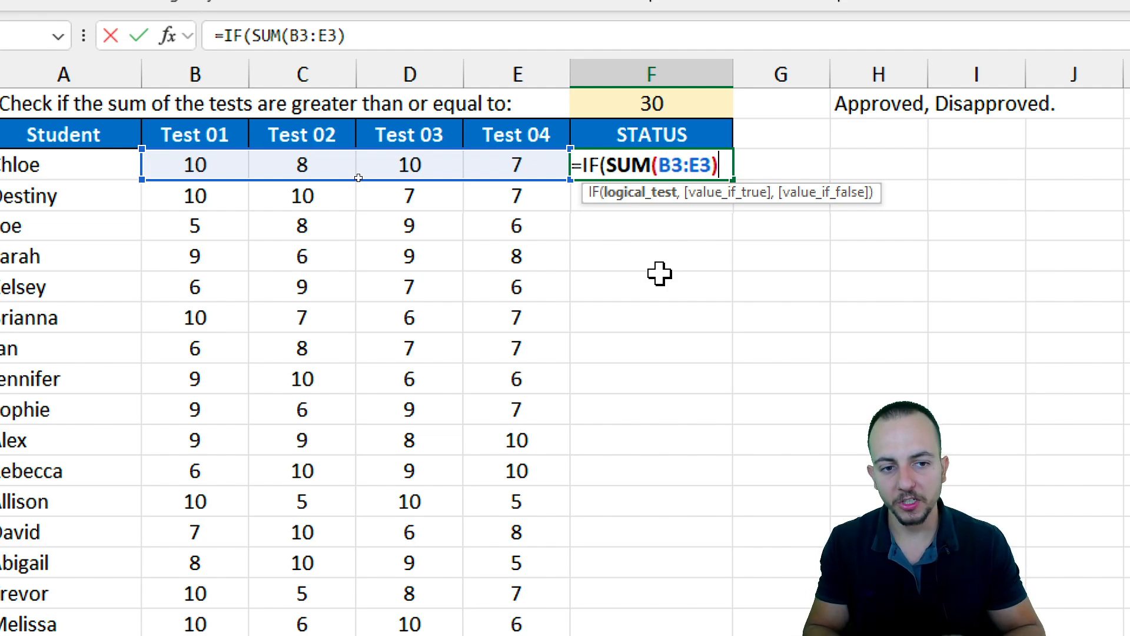
# - Complete the logical test in the F3 formula with >=30, followed by a comma
pyautogui.write('>')
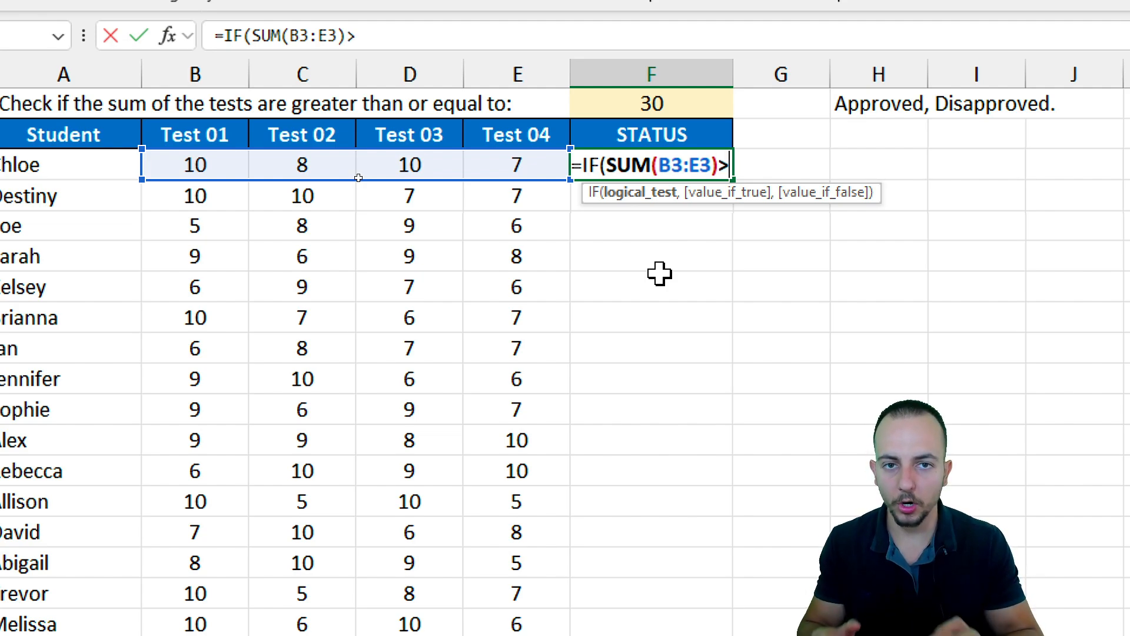
pyautogui.write('=30')
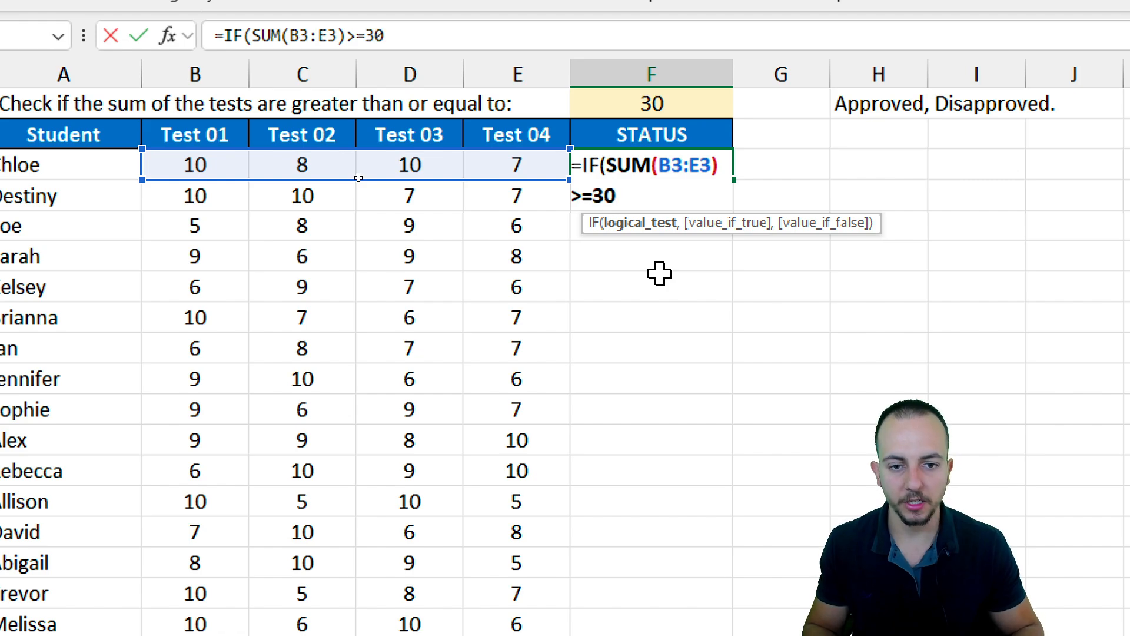
pyautogui.write(',')
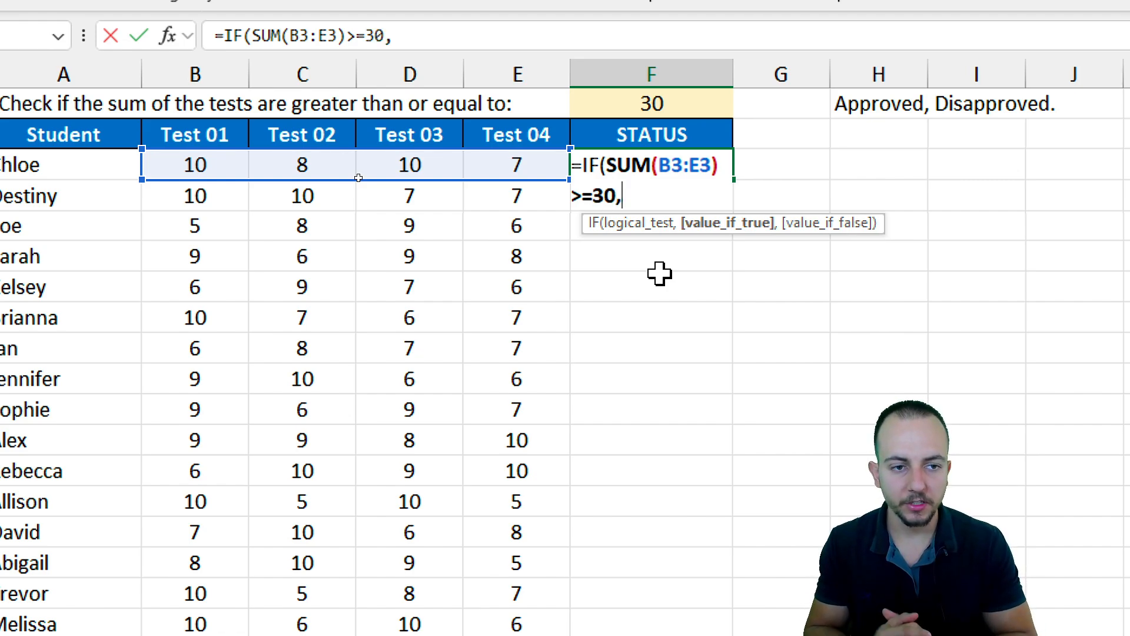
# - Complete the F3 formula with "Approved" as the true result and "Disapproved" as the false result, and enter it
pyautogui.write('"Apporv')
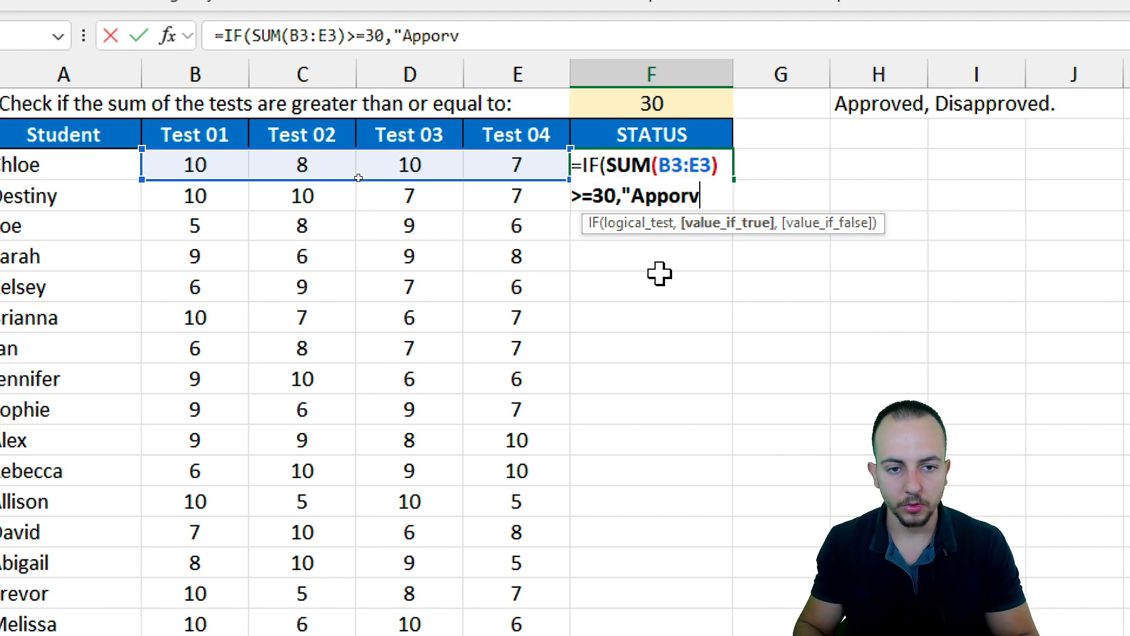
pyautogui.press('BackSpace')
pyautogui.press('BackSpace')
pyautogui.press('BackSpace')
pyautogui.write('roved",')
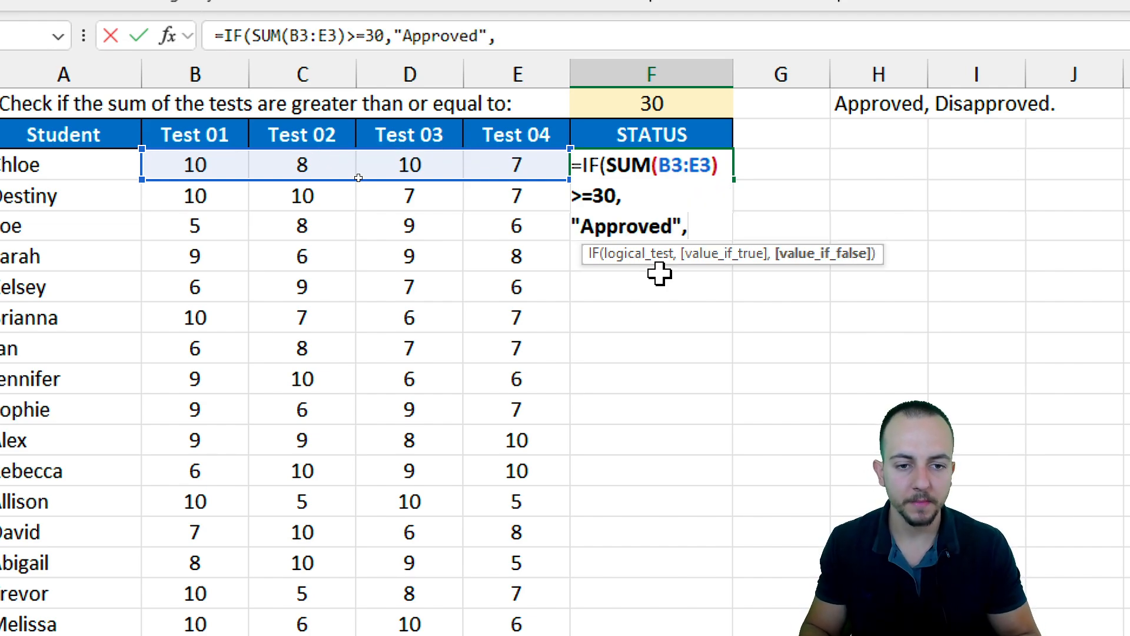
pyautogui.write('"Dis')
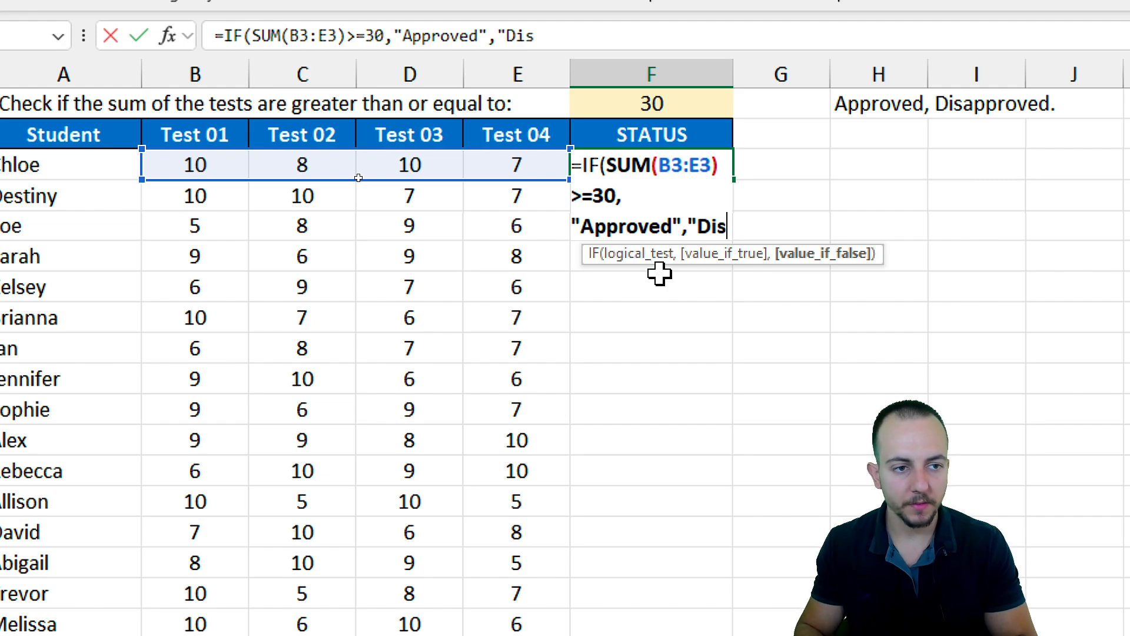
pyautogui.write('approved')
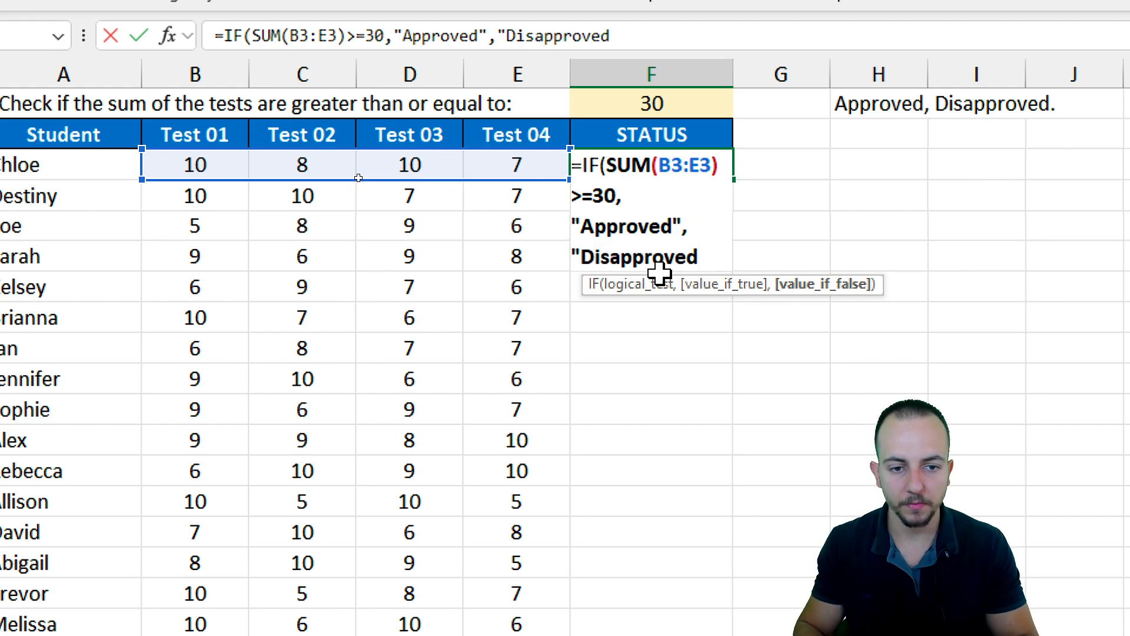
pyautogui.write('")')
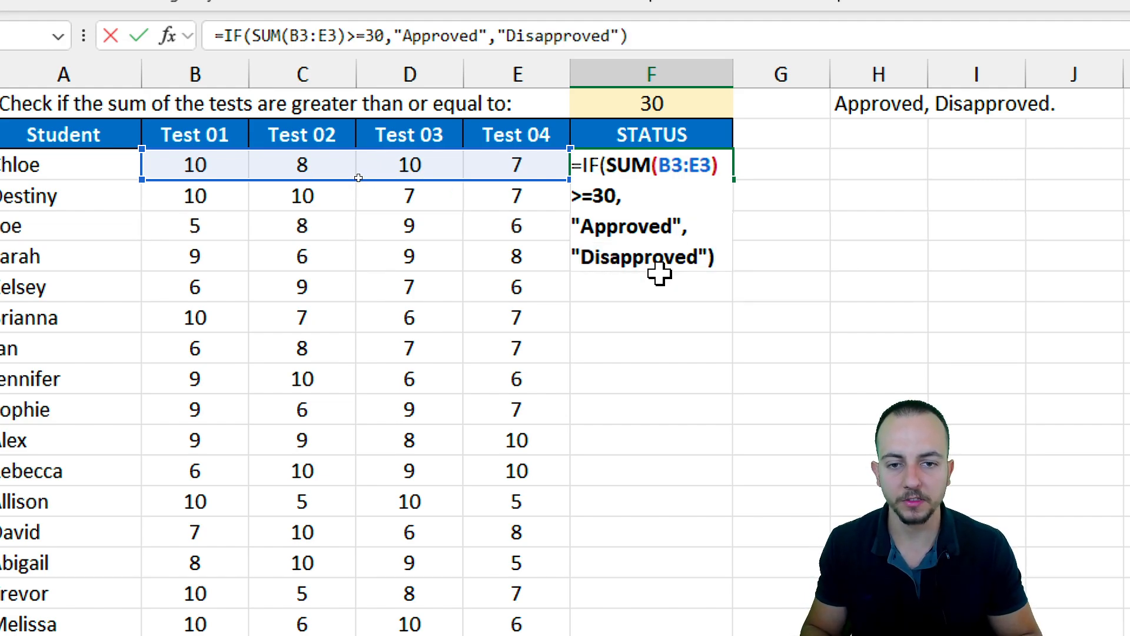
pyautogui.press('Return')
# - Fill the F3 STATUS formula down to F19 and check several of the students' results
pyautogui.click(694, 159)
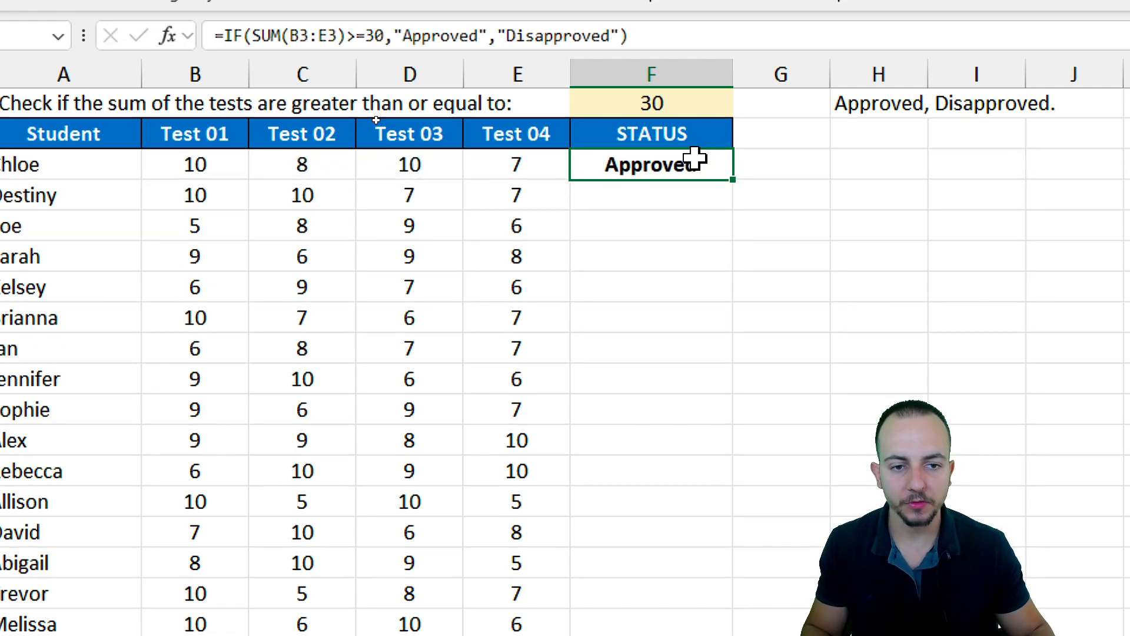
pyautogui.moveTo(735, 178); pyautogui.dragTo(714, 635)
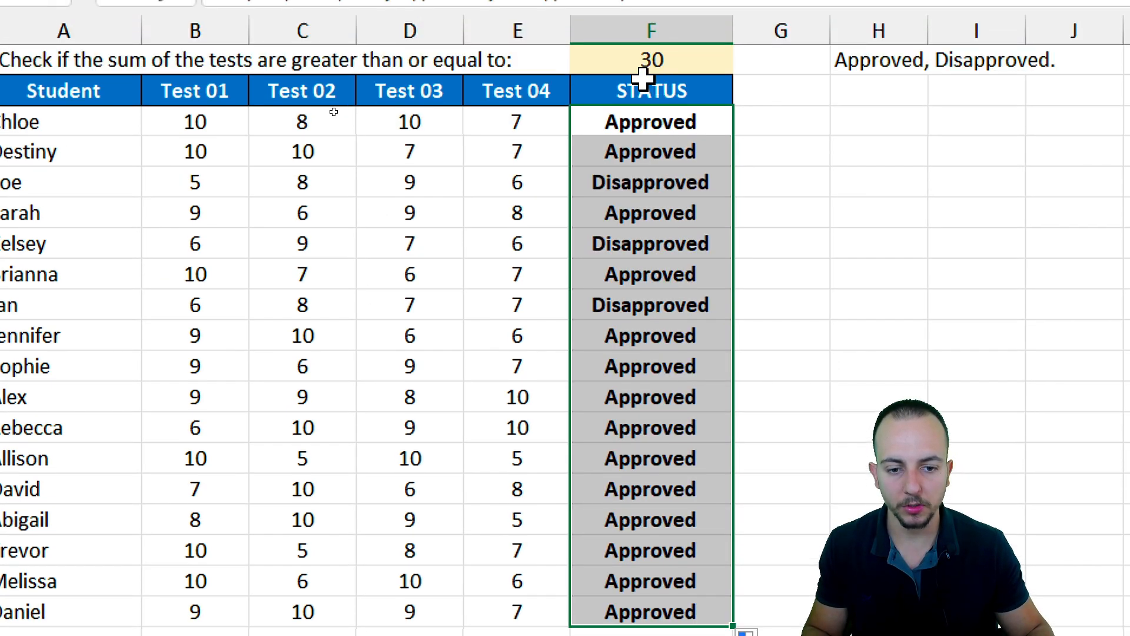
pyautogui.click(618, 121)
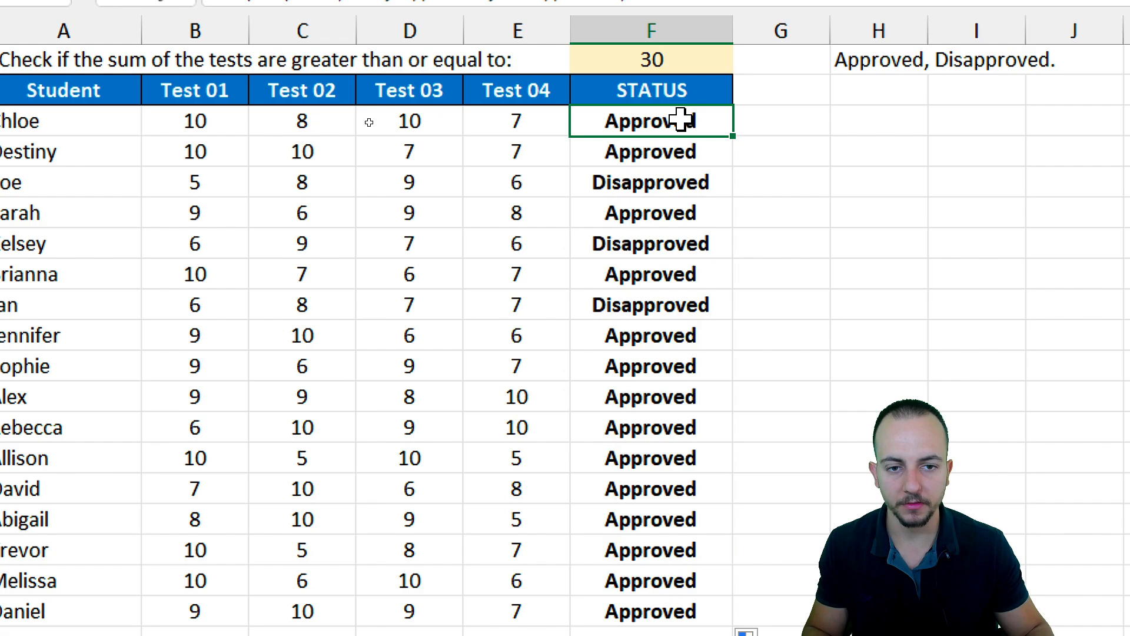
pyautogui.click(643, 182)
pyautogui.click(676, 265)
pyautogui.click(668, 248)
pyautogui.click(656, 295)
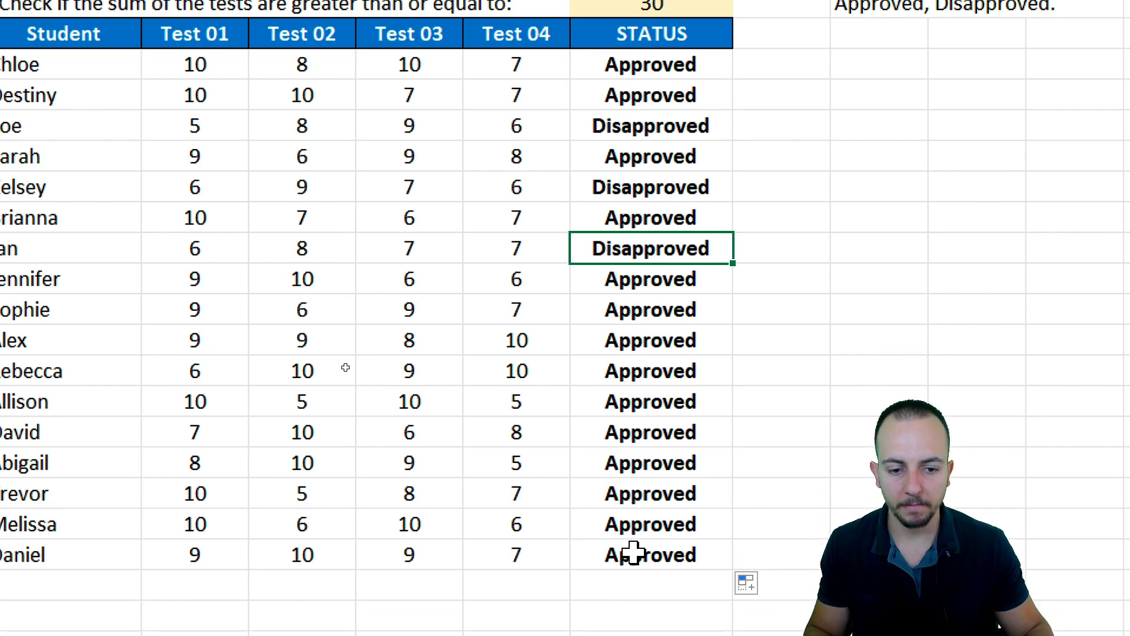
# - Review the STATUS column and examine the SUM function nested inside the IF formula in F3
pyautogui.moveTo(634, 608); pyautogui.dragTo(617, 133)
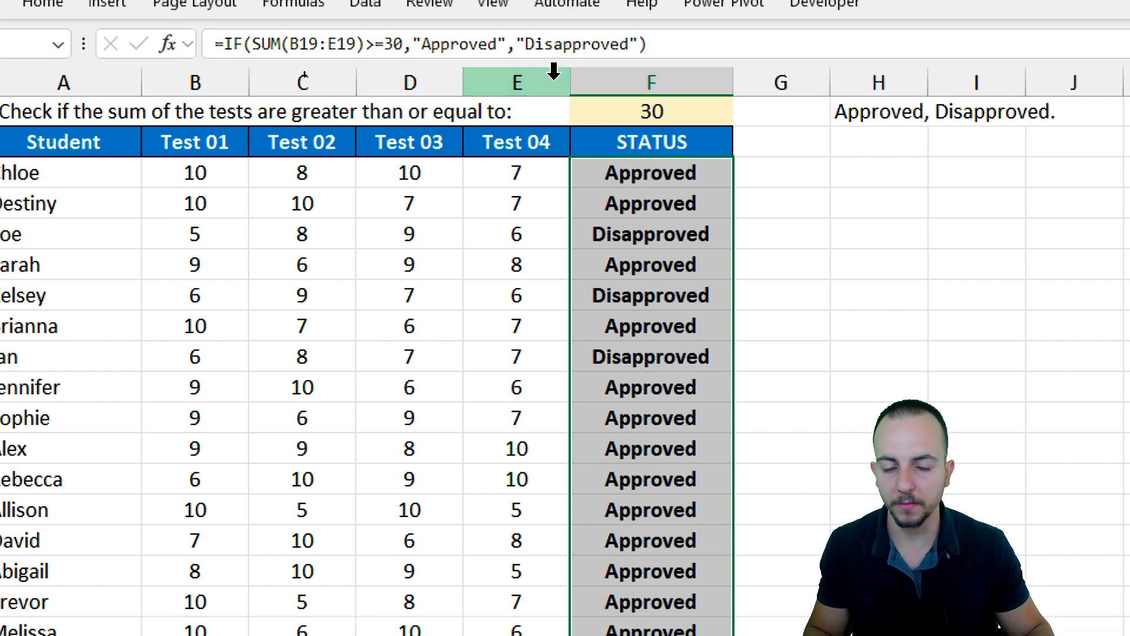
pyautogui.click(622, 65)
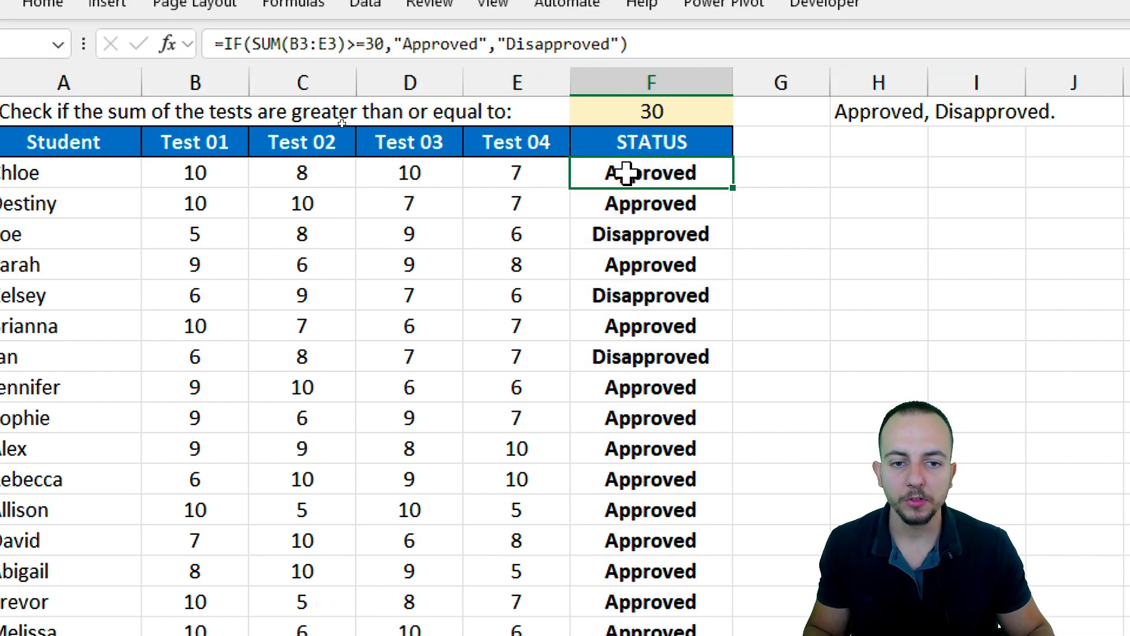
pyautogui.doubleClick(589, 68)
pyautogui.moveTo(605, 174); pyautogui.dragTo(650, 174)
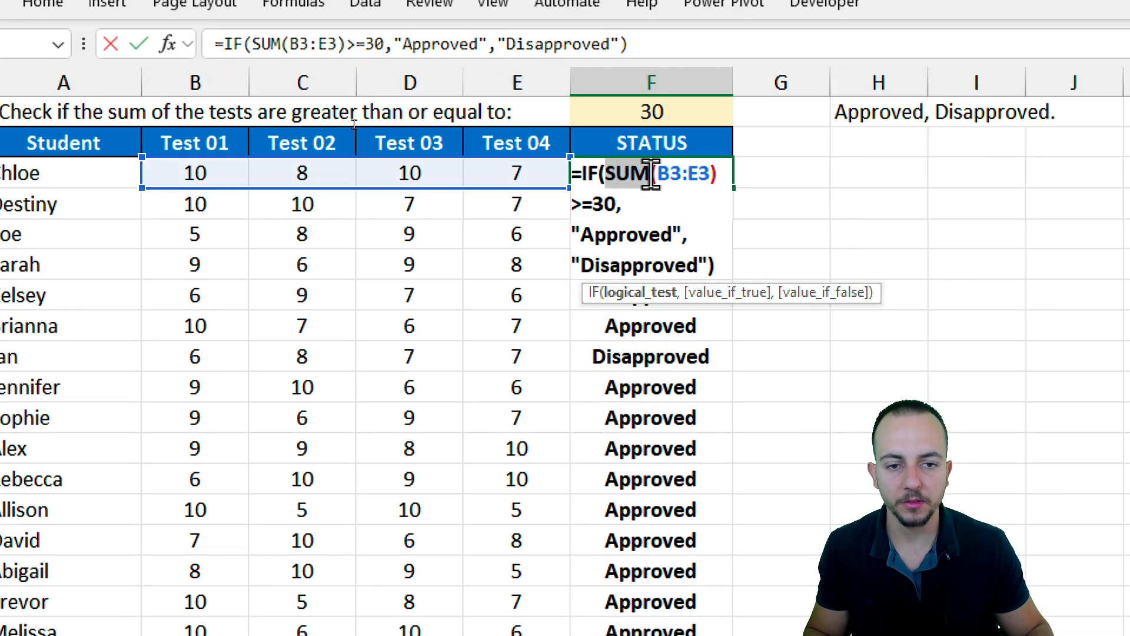
pyautogui.click(802, 185)
# - Start a formula in G3 with IF and nest AVERAGE over the row's four tests: =IF(AVERAGE(B3:E3)
pyautogui.click(775, 86)
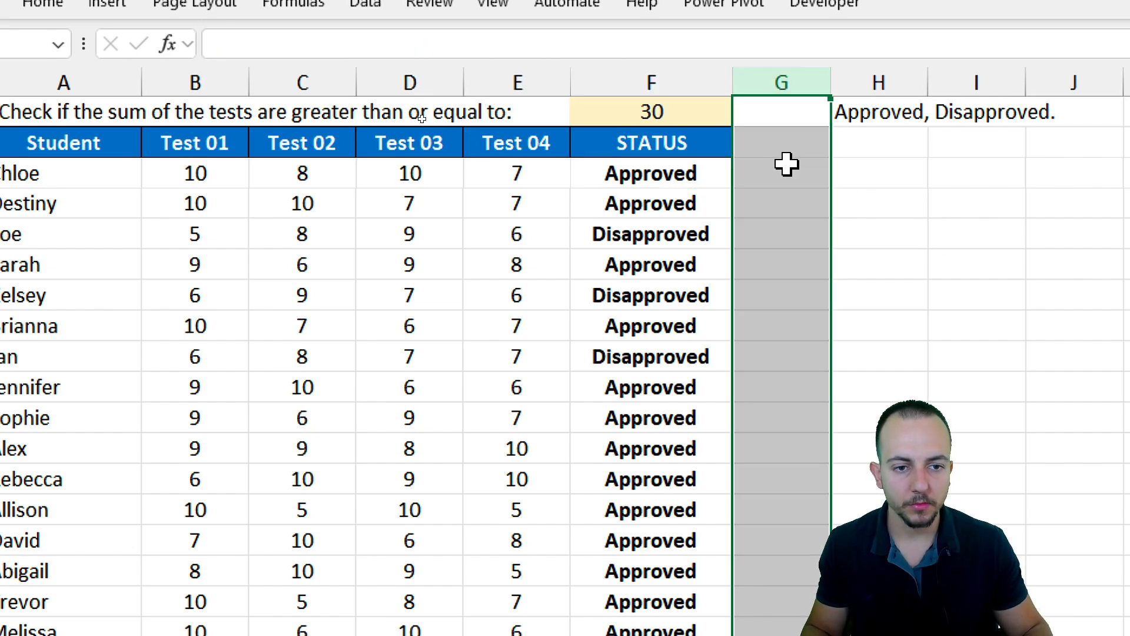
pyautogui.click(759, 167)
pyautogui.write('=if')
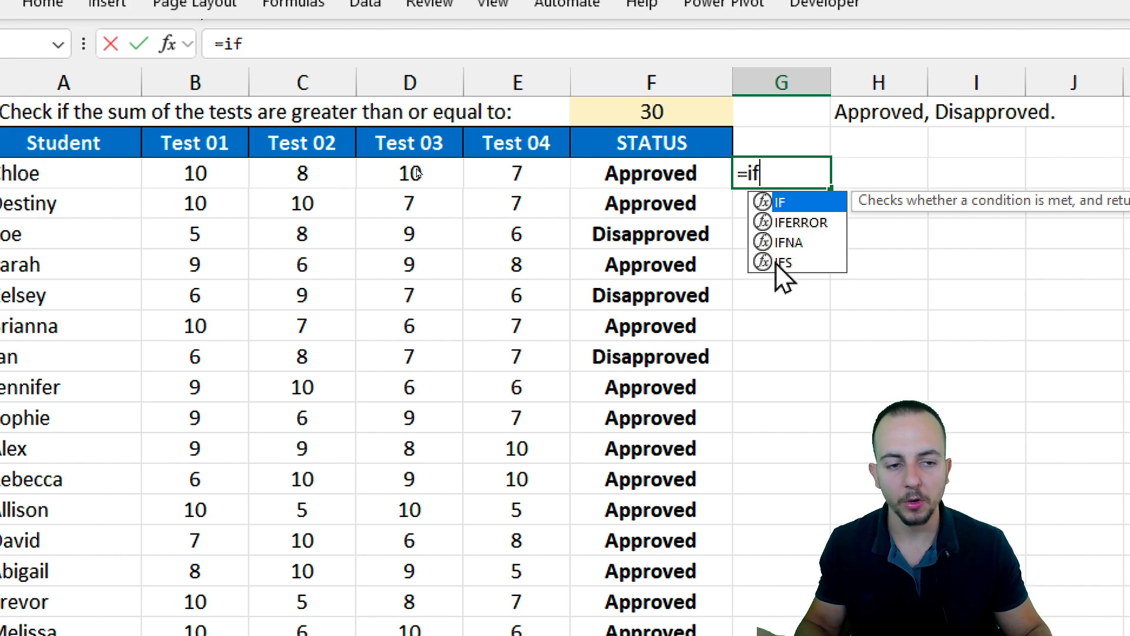
pyautogui.doubleClick(791, 204)
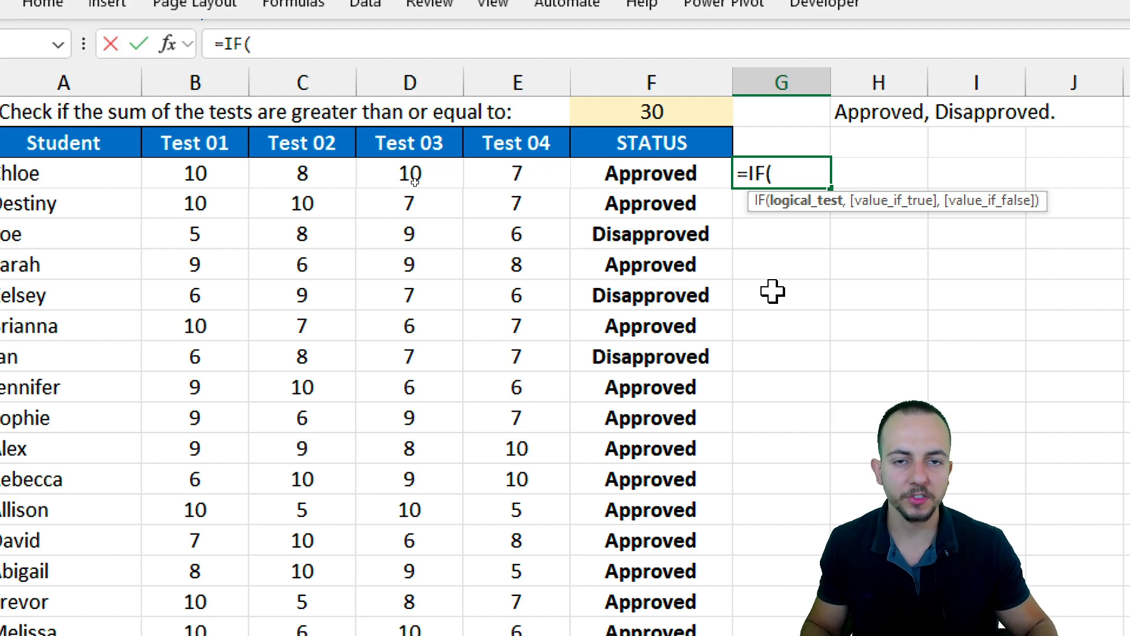
pyautogui.write('aver')
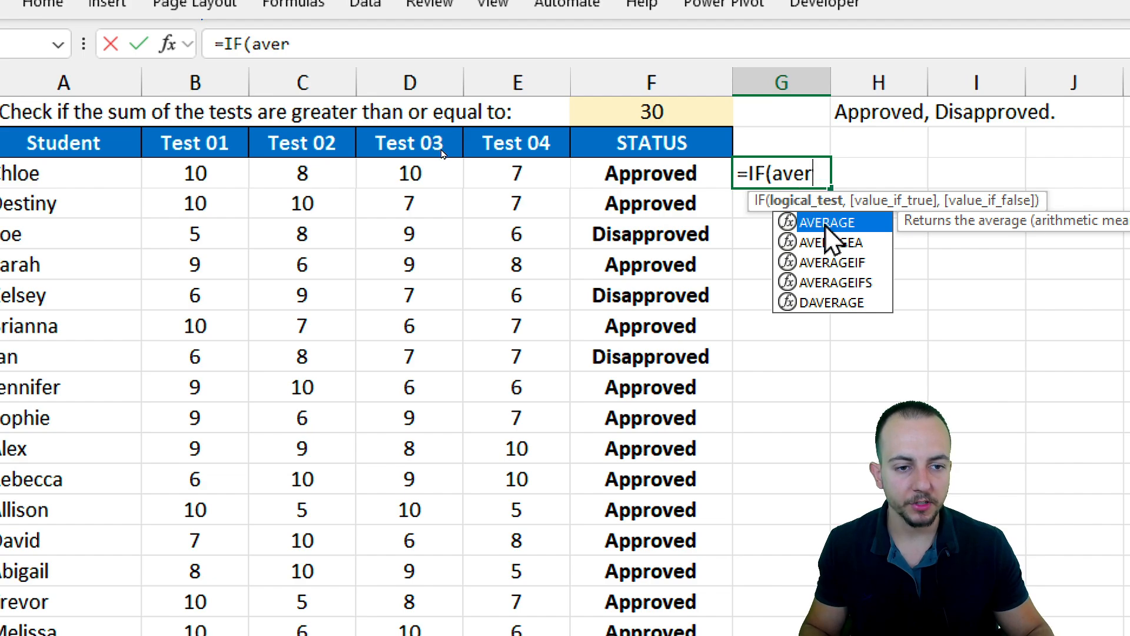
pyautogui.press('Tab')
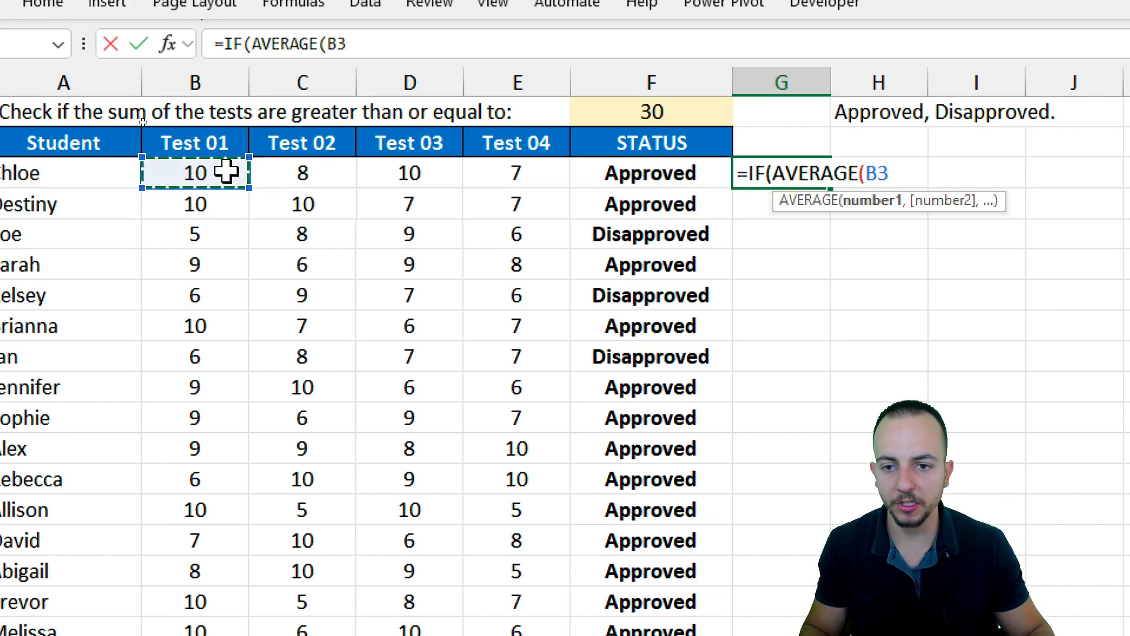
pyautogui.moveTo(227, 172); pyautogui.dragTo(518, 171)
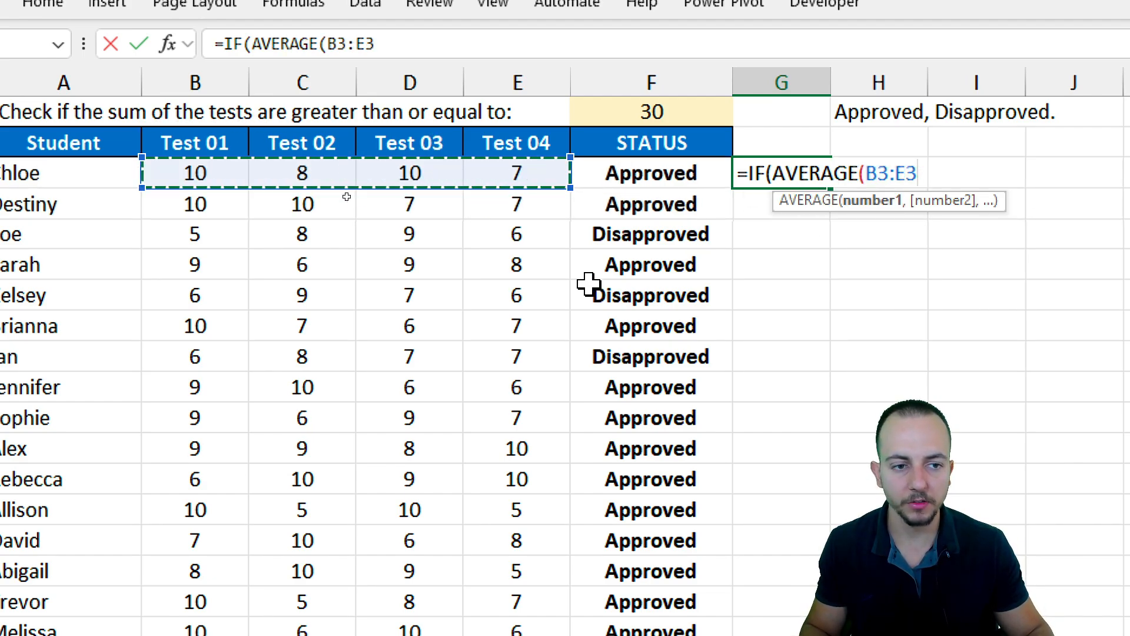
pyautogui.write(')')
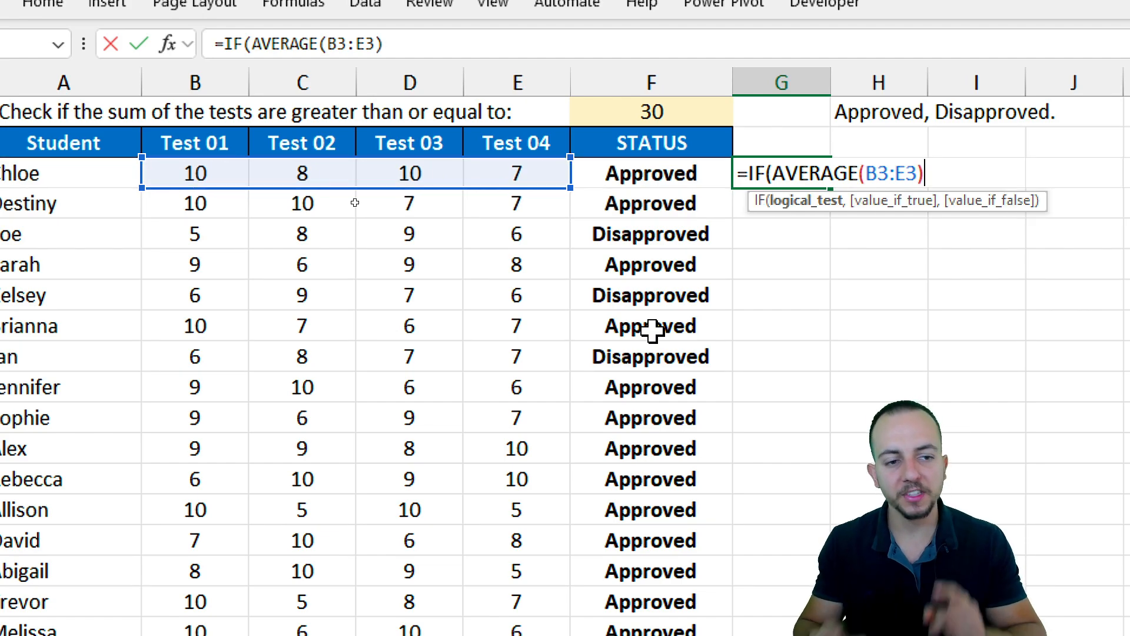
# - Complete the G3 formula with the test >=7.5 and the results "A" and "D", and enter it
pyautogui.write('>=')
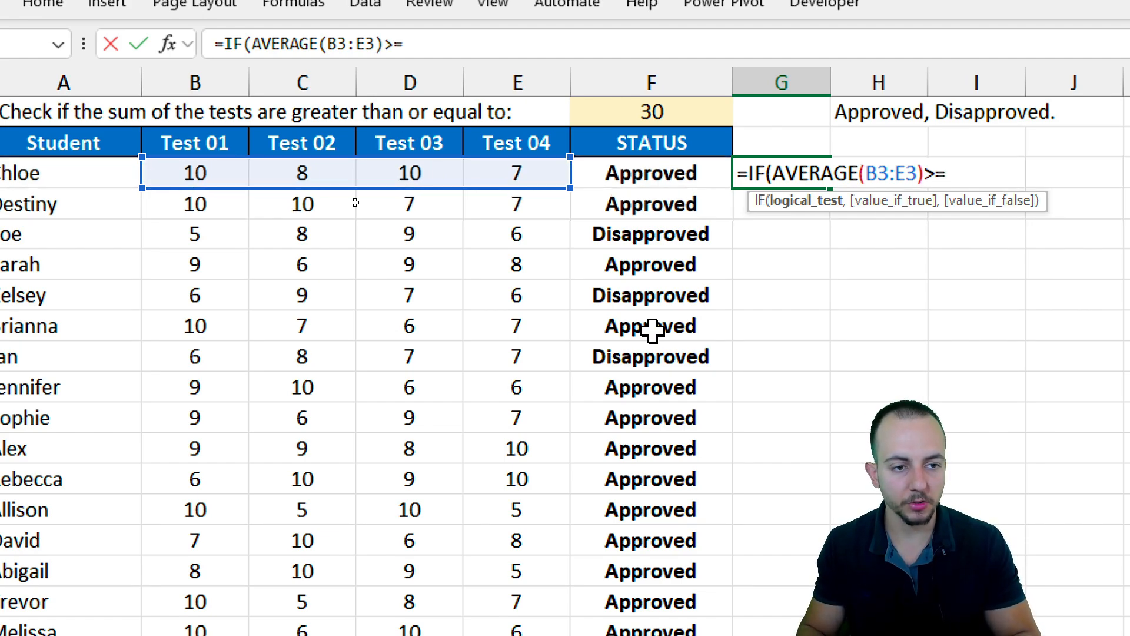
pyautogui.write('7.5')
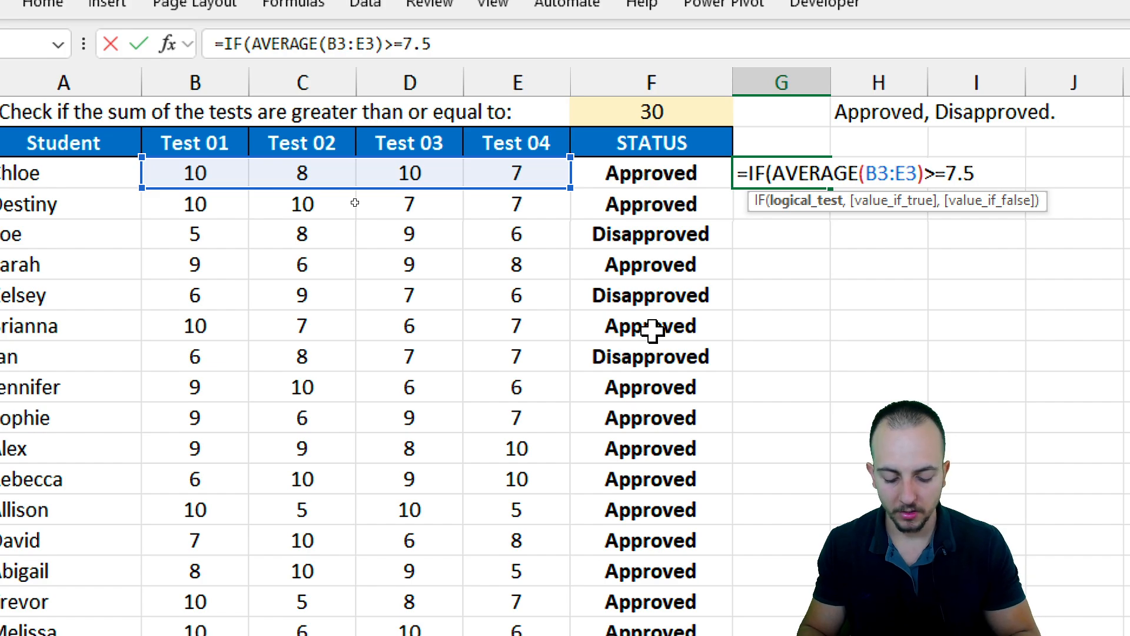
pyautogui.write(',')
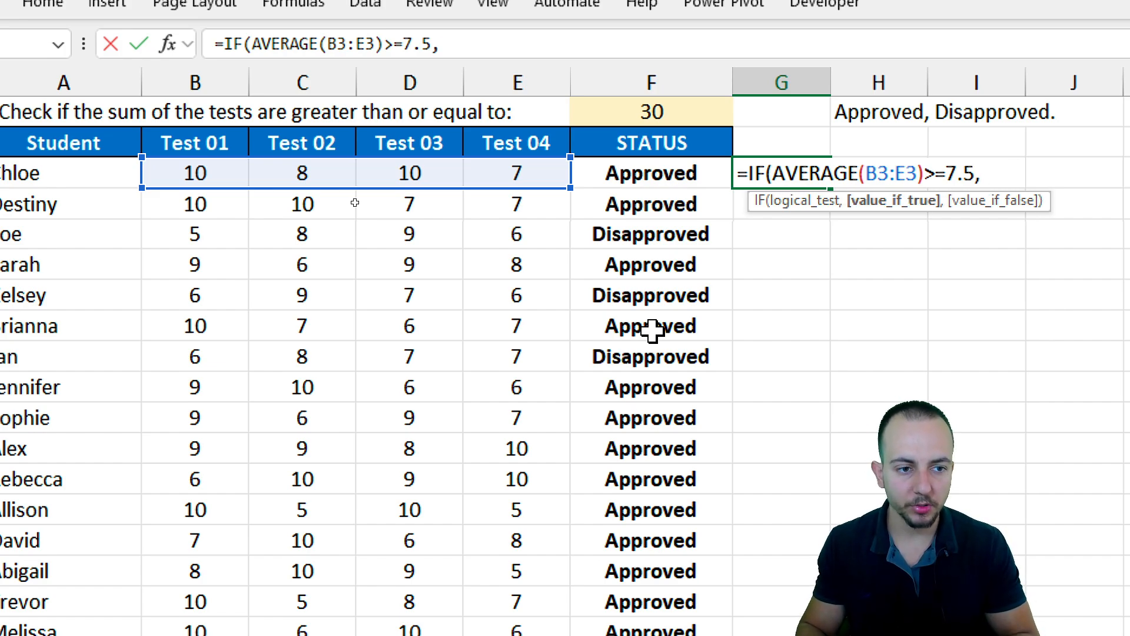
pyautogui.write('"A","')
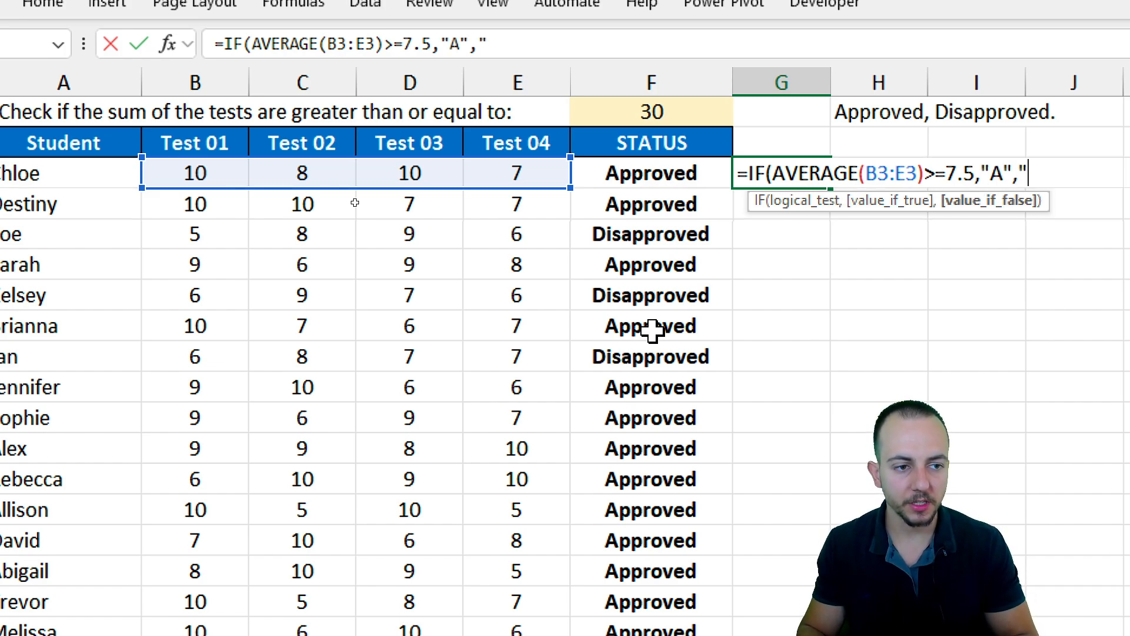
pyautogui.write('D")')
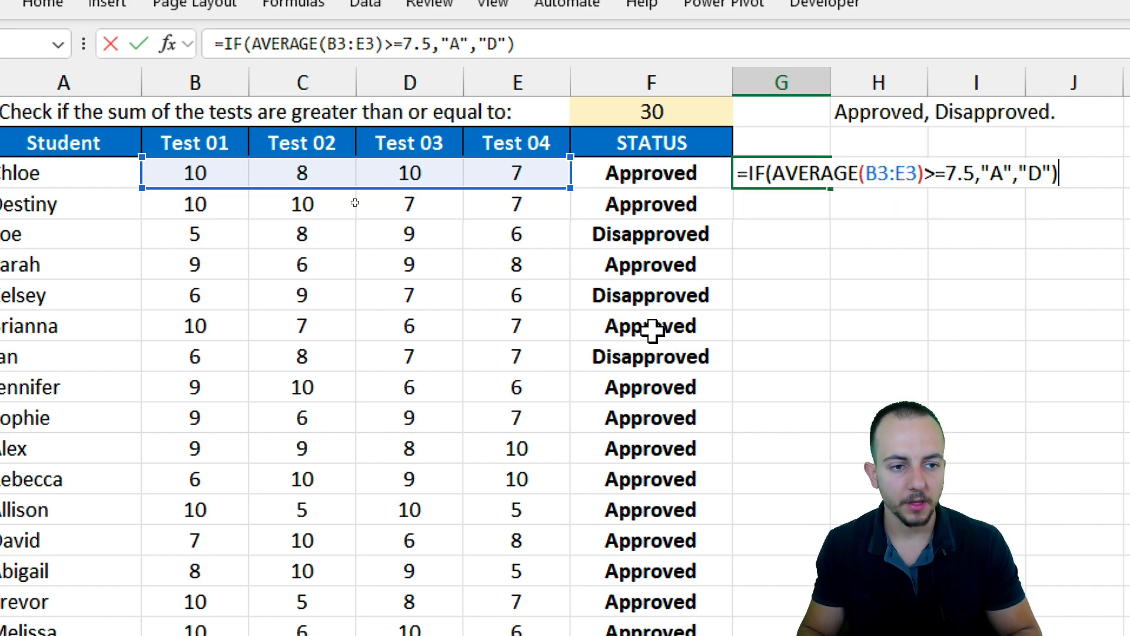
pyautogui.press('Return')
# - Fill the G3 average-based formula down to G7
pyautogui.click(760, 173)
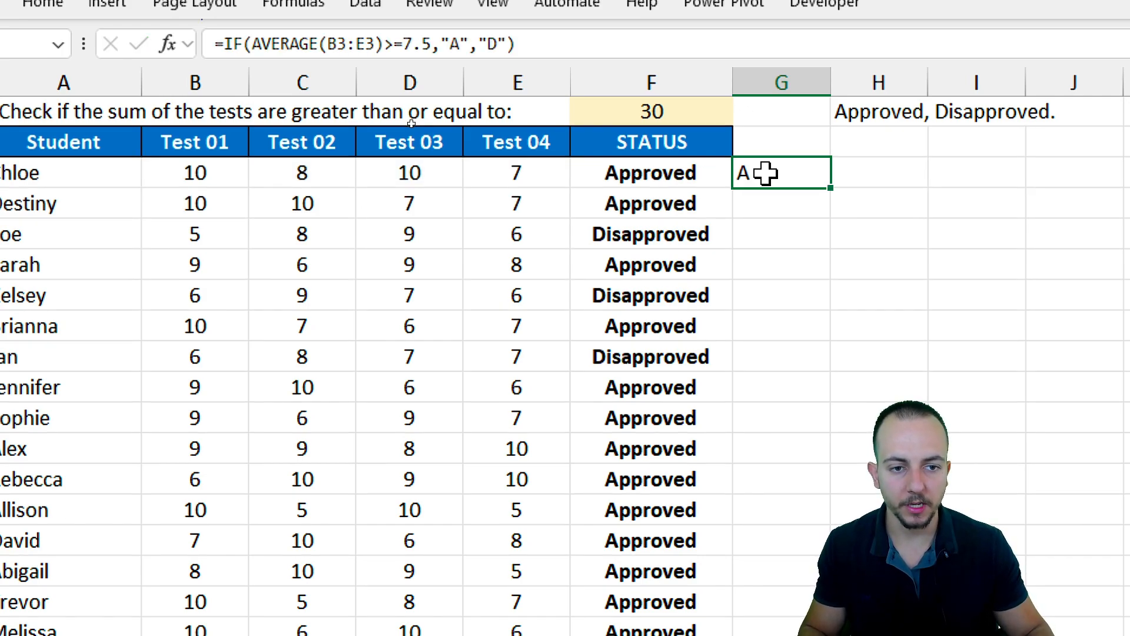
pyautogui.moveTo(830, 188); pyautogui.dragTo(797, 309)
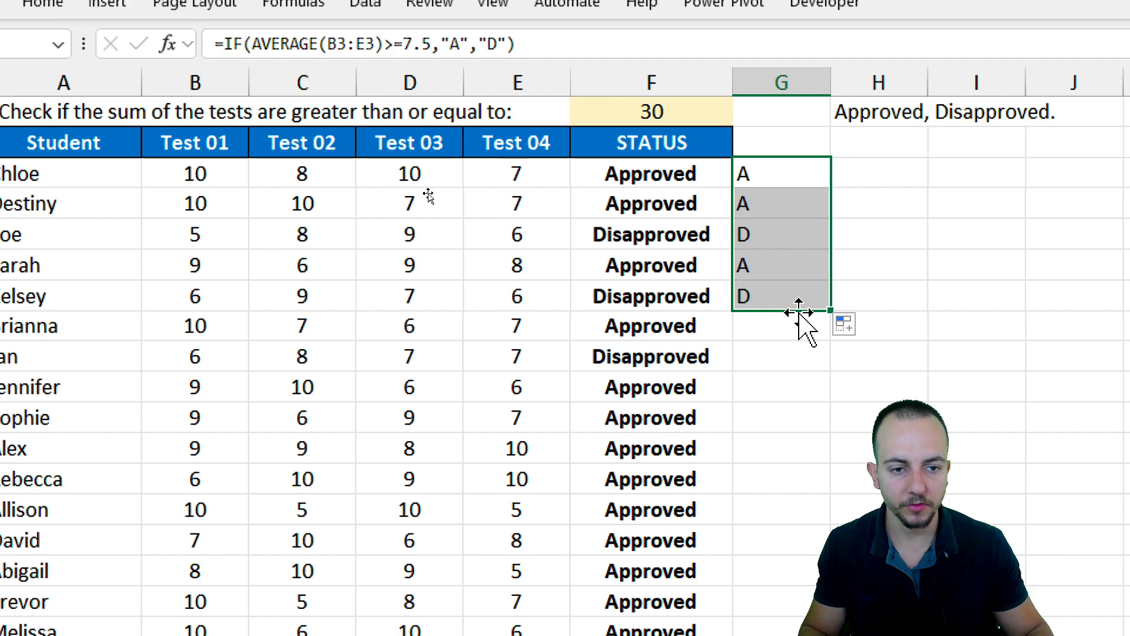
pyautogui.click(780, 194)
pyautogui.click(776, 174)
# - Compare the SUM-based formula in F3 with the AVERAGE-based formula in G3, leaving both unchanged
pyautogui.click(666, 180)
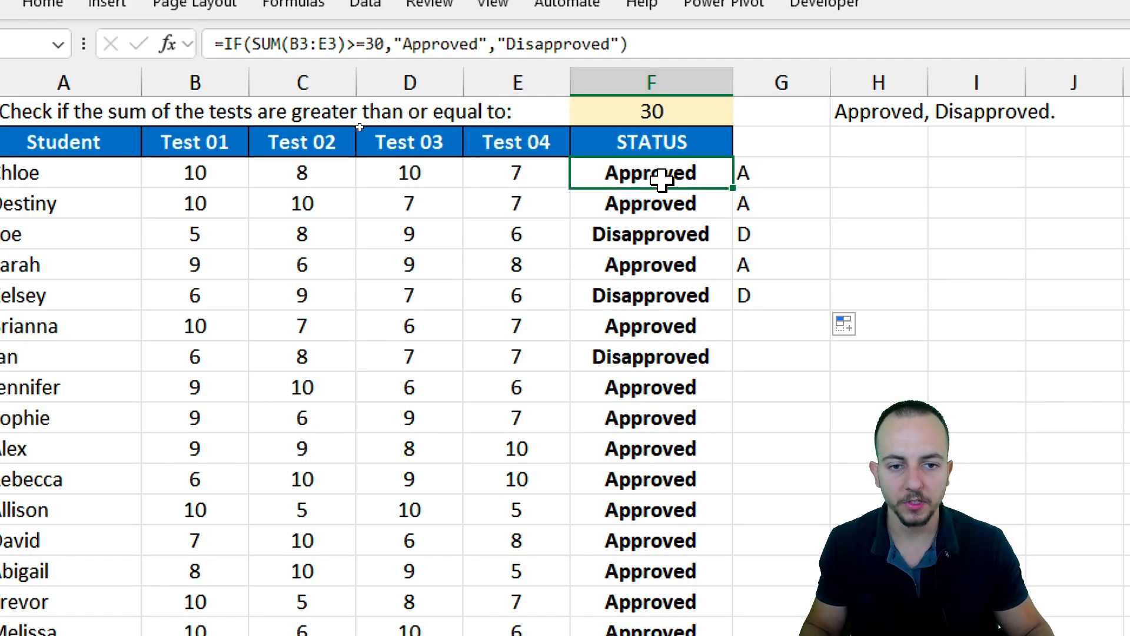
pyautogui.doubleClick(623, 180)
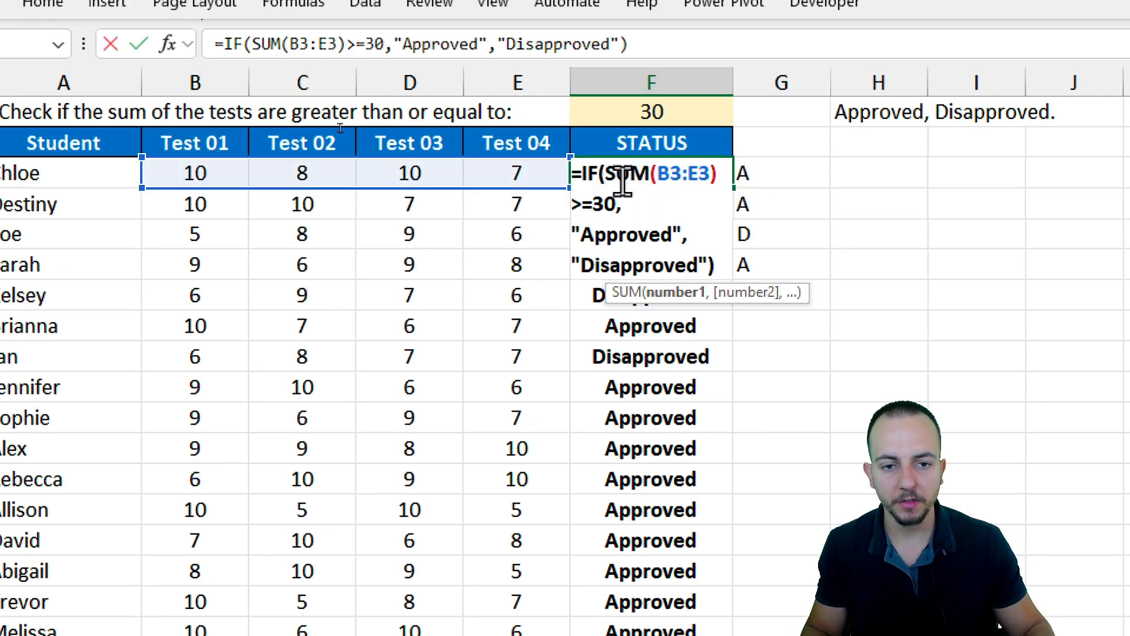
pyautogui.click(770, 173)
pyautogui.doubleClick(770, 174)
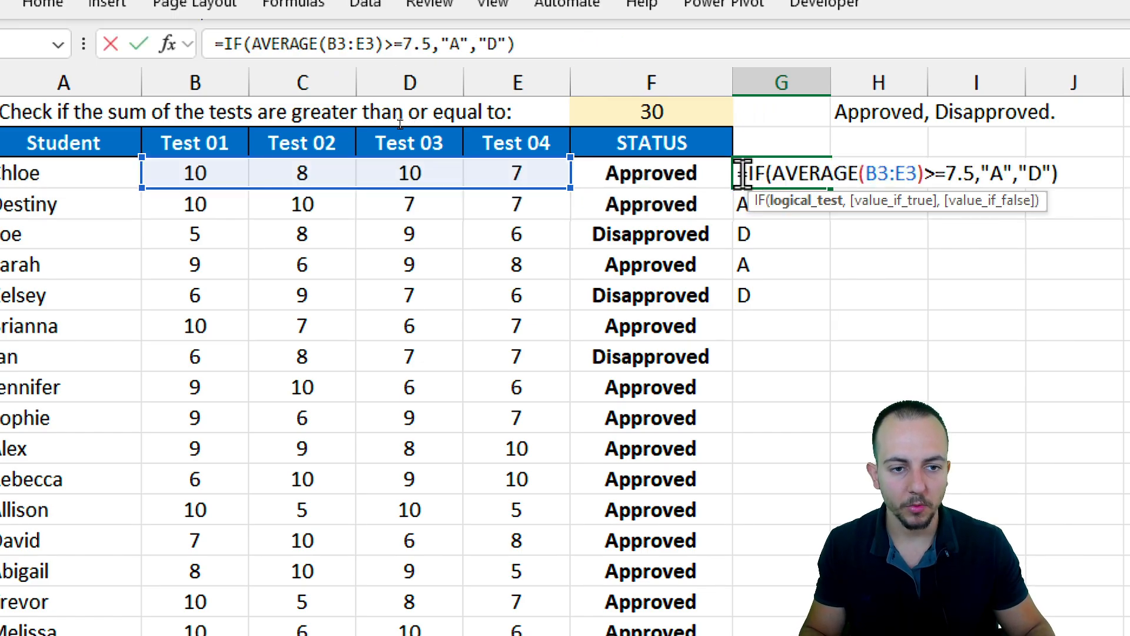
pyautogui.press('Escape')
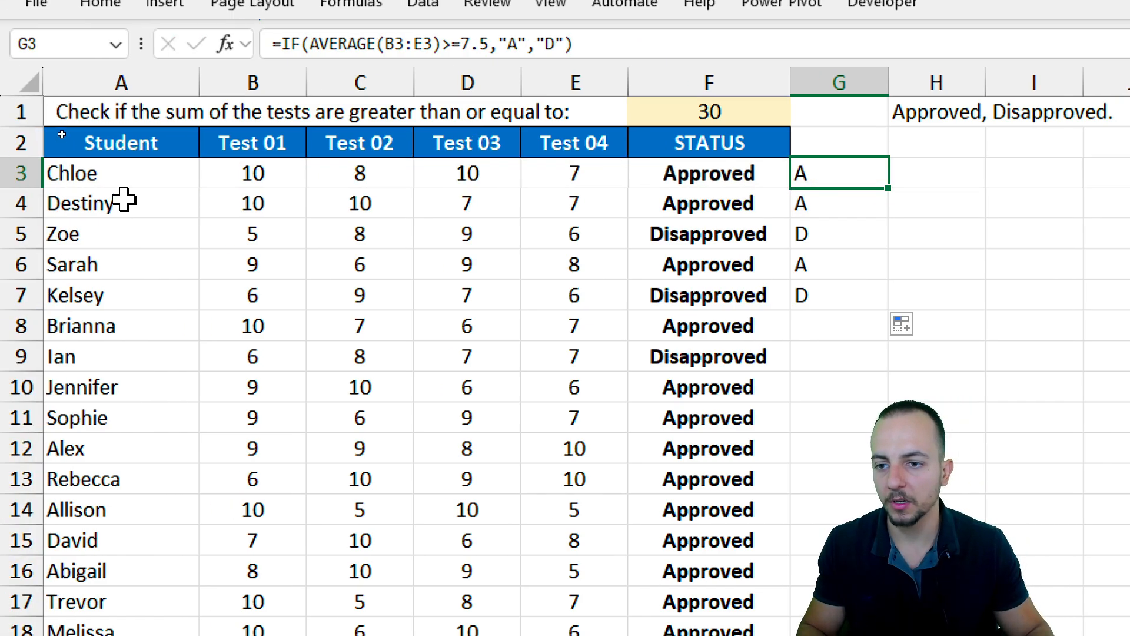
# - Open the "If with Several Results" sheet
pyautogui.click(65, 150)
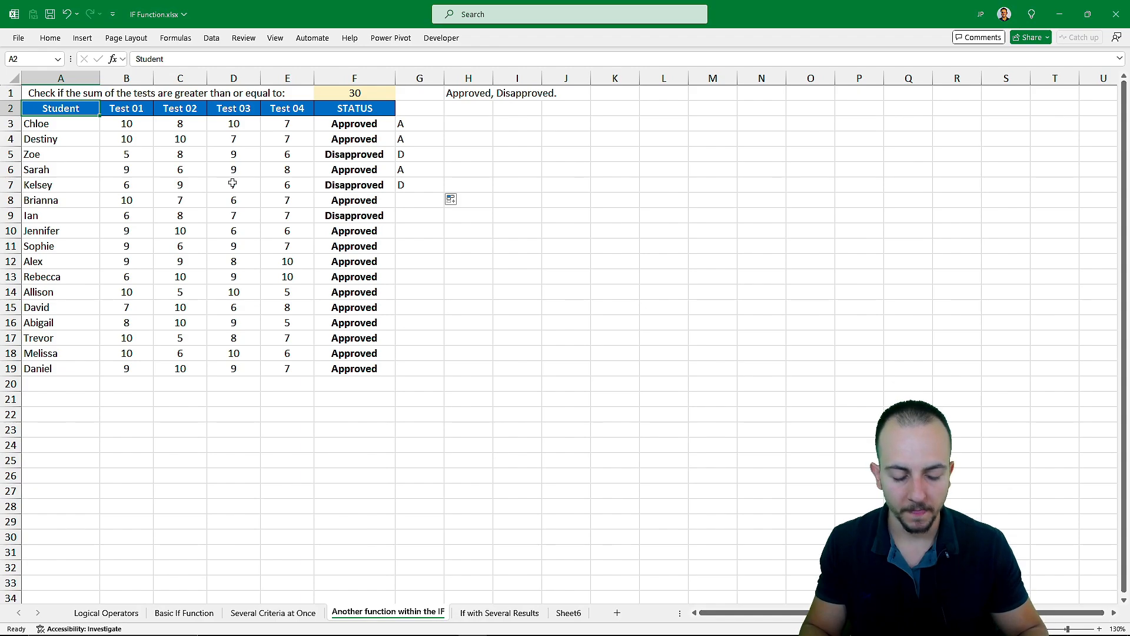
pyautogui.hotkey('ctrl', 'pagedown')
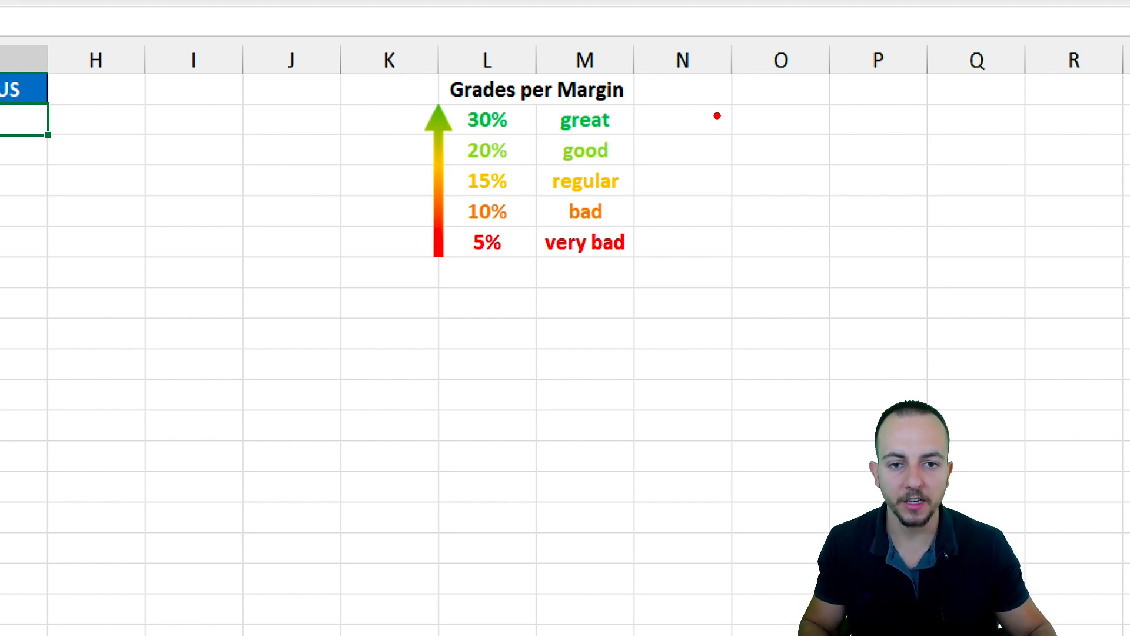
# - Temporarily mark the ratings from great to very bad in the Grades per Margin table with arrows and undo the marks
pyautogui.moveTo(628, 118); pyautogui.dragTo(730, 61)
pyautogui.moveTo(621, 151); pyautogui.dragTo(678, 128)
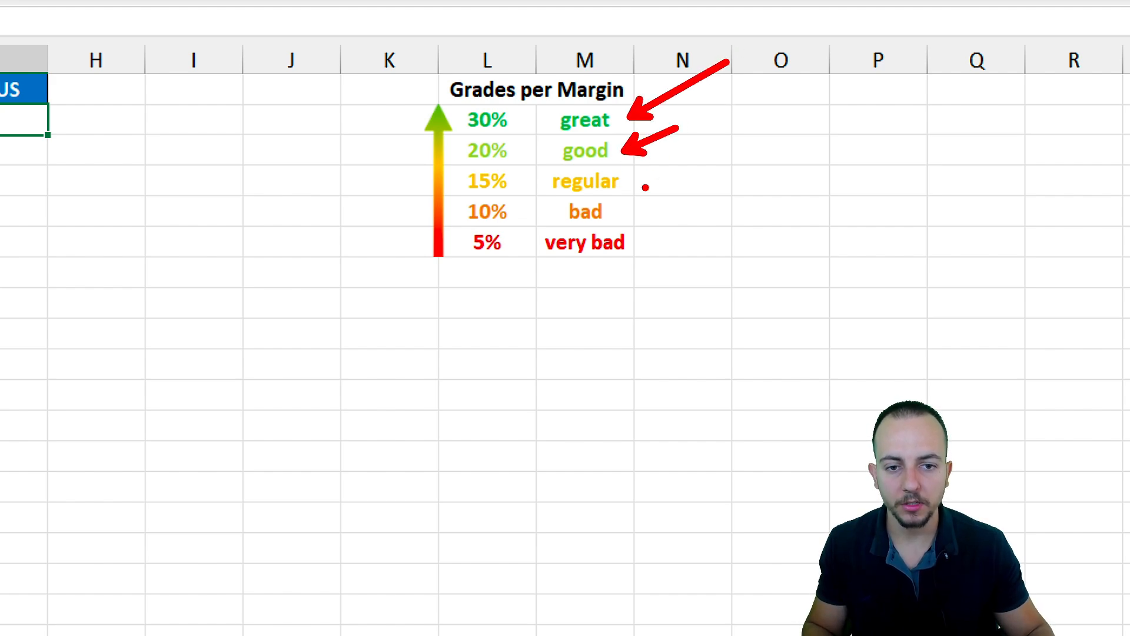
pyautogui.moveTo(646, 187); pyautogui.dragTo(743, 151)
pyautogui.moveTo(567, 211); pyautogui.dragTo(504, 174)
pyautogui.moveTo(640, 246); pyautogui.dragTo(687, 305)
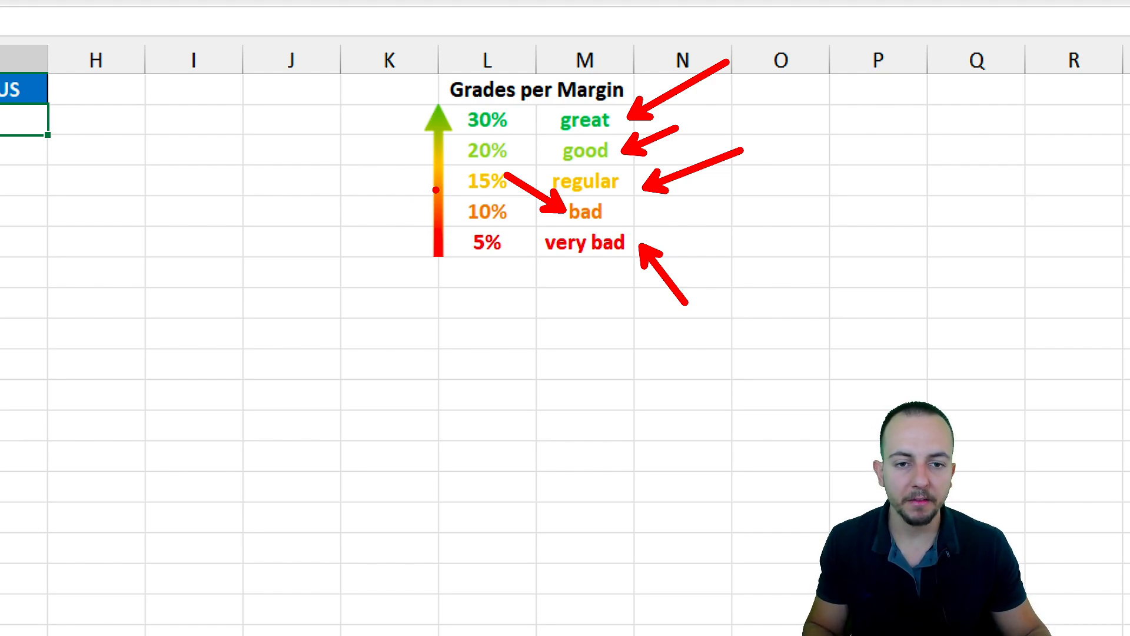
pyautogui.hotkey('ctrl', 'z')
pyautogui.hotkey('ctrl', 'z')
pyautogui.hotkey('ctrl', 'z')
pyautogui.hotkey('ctrl', 'z')
pyautogui.hotkey('ctrl', 'z')
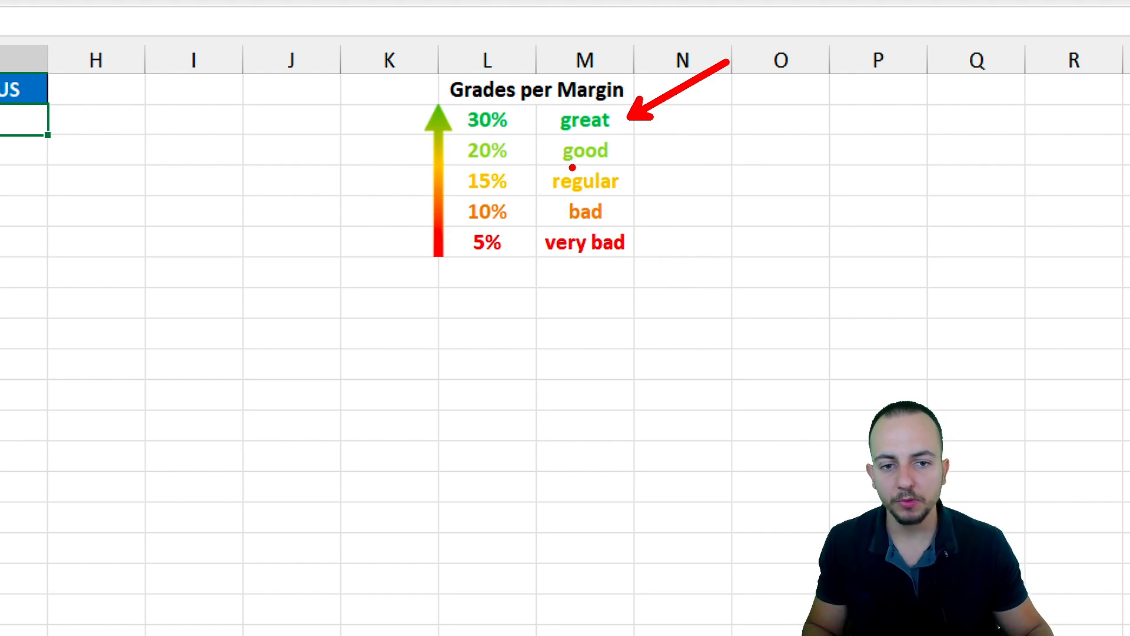
# - Temporarily mark the link between the great rating and its 30% margin in the grades table, and undo the marks
pyautogui.moveTo(529, 120); pyautogui.dragTo(557, 121)
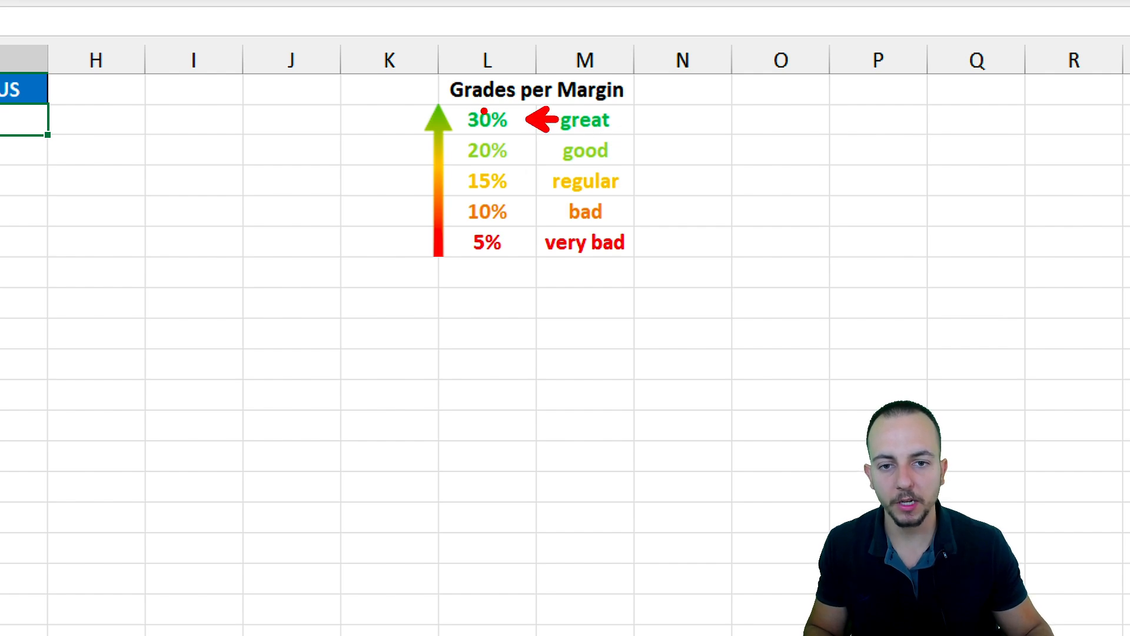
pyautogui.moveTo(454, 103)
pyautogui.mouseDown()
pyautogui.moveTo(484, 131)
pyautogui.moveTo(524, 139)
pyautogui.mouseUp()
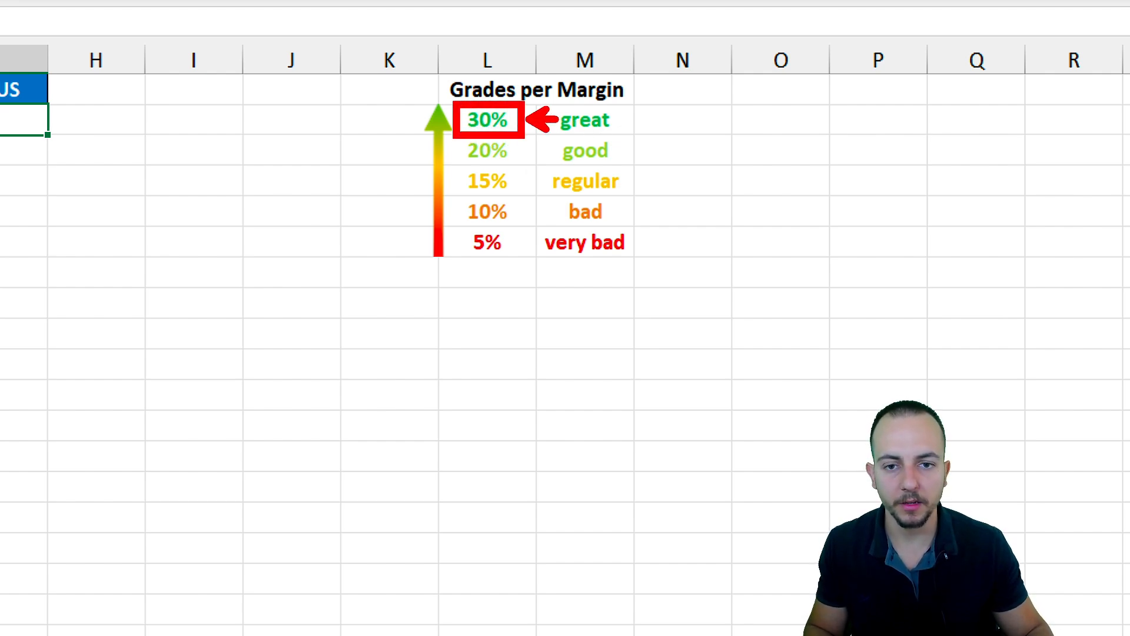
pyautogui.moveTo(590, 63); pyautogui.dragTo(636, 68)
pyautogui.hotkey('ctrl', 'z')
pyautogui.hotkey('ctrl', 'z')
pyautogui.hotkey('ctrl', 'z')
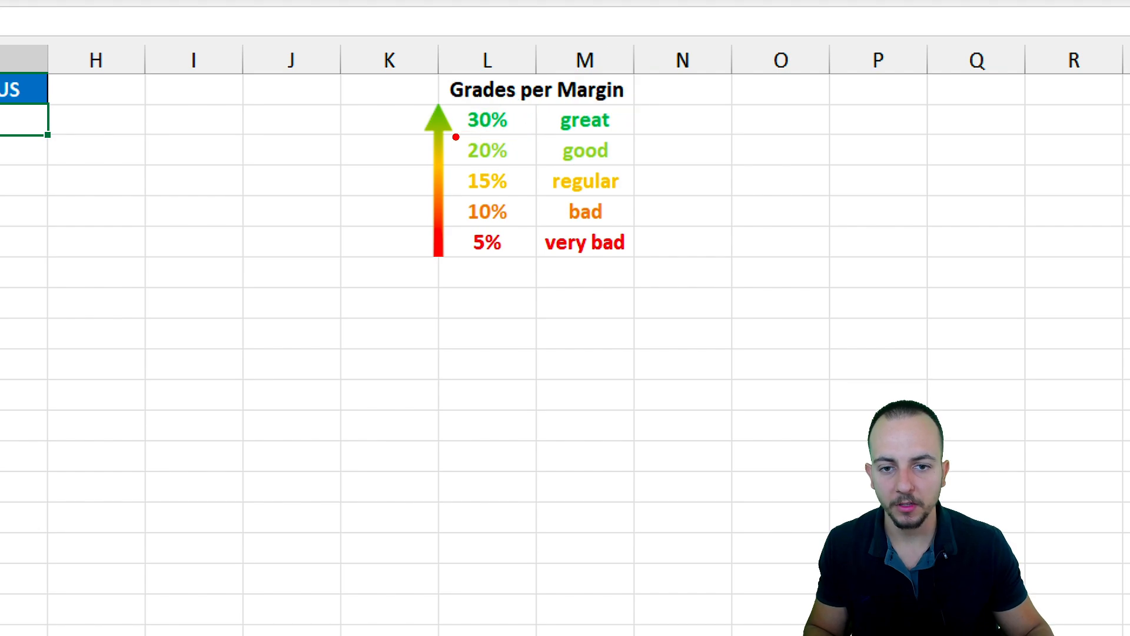
# - Outline the 20%, 15%, 10% and 5% margins one after another in the grades table, and clear all marks
pyautogui.moveTo(452, 135); pyautogui.dragTo(530, 163)
pyautogui.hotkey('ctrl', 'z')
pyautogui.moveTo(462, 161); pyautogui.dragTo(530, 201)
pyautogui.hotkey('ctrl', 'z')
pyautogui.moveTo(461, 195); pyautogui.dragTo(537, 219)
pyautogui.hotkey('ctrl', 'z')
pyautogui.moveTo(463, 225)
pyautogui.mouseDown()
pyautogui.moveTo(476, 252)
pyautogui.moveTo(525, 269)
pyautogui.mouseUp()
pyautogui.moveTo(538, 117); pyautogui.dragTo(648, 99)
pyautogui.press('Escape')
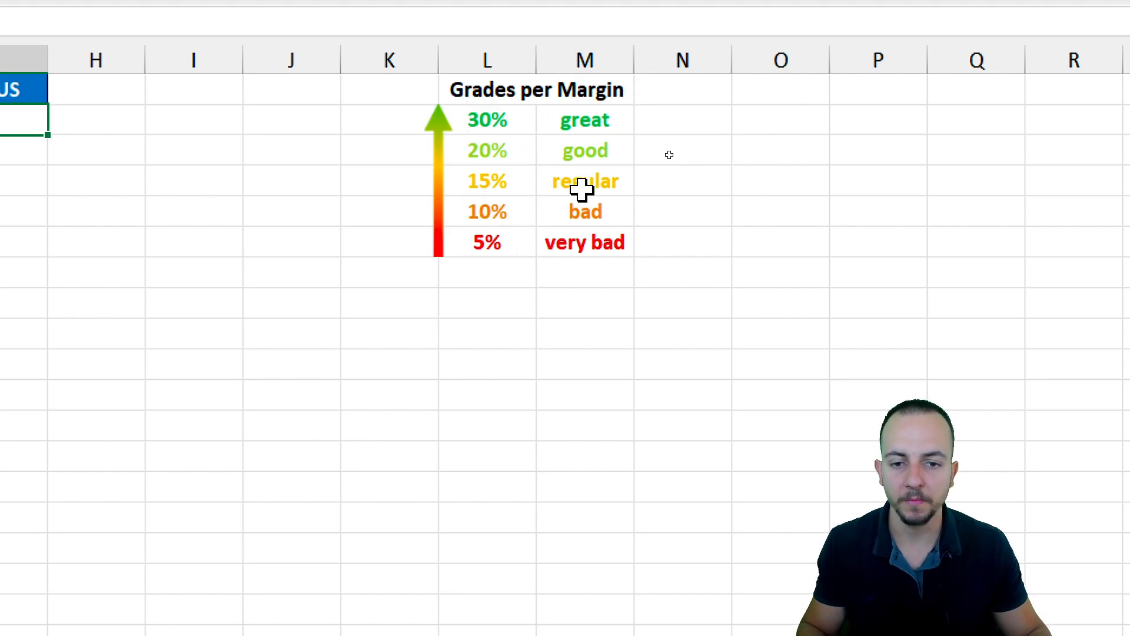
# - Examine the Product, Total Price and Margin columns of the orders table
pyautogui.hscroll(-6, 136, 245)
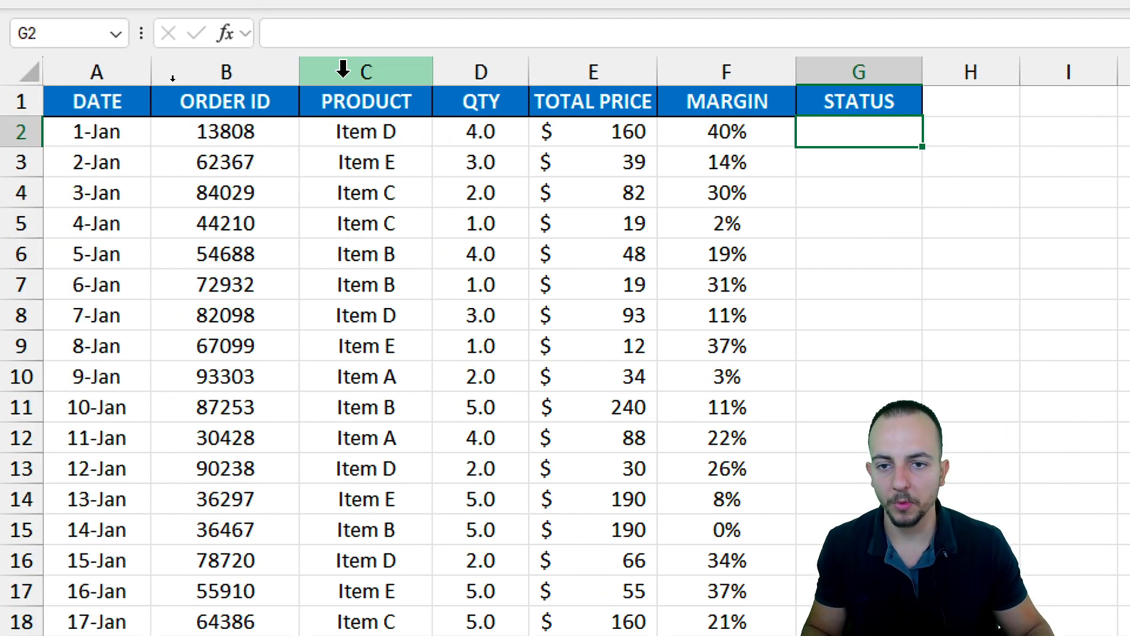
pyautogui.click(347, 59)
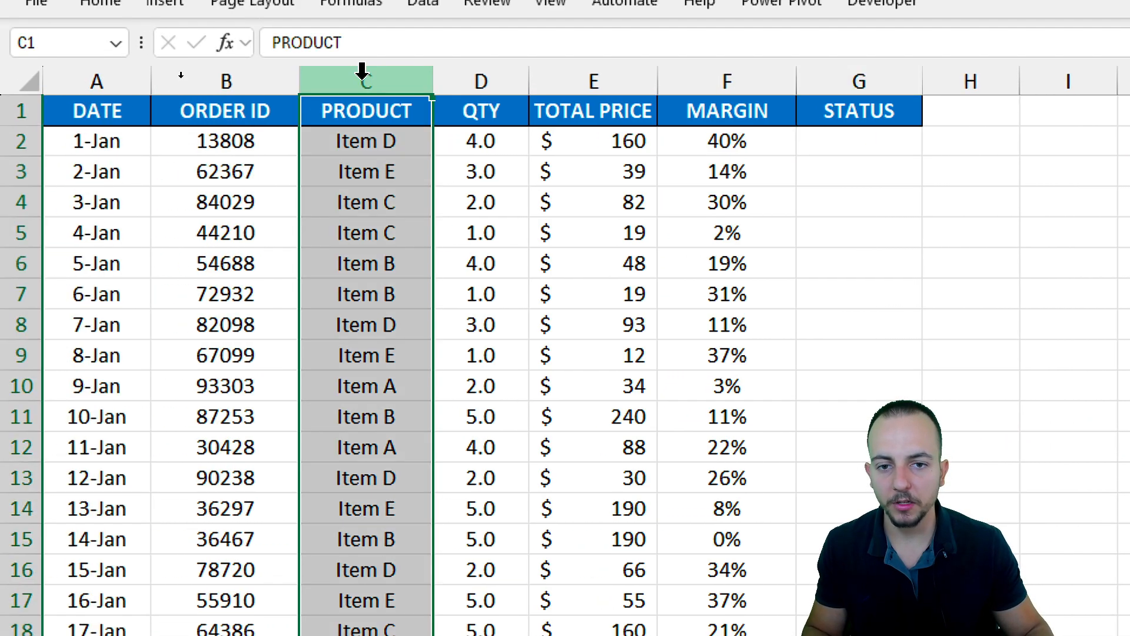
pyautogui.click(588, 83)
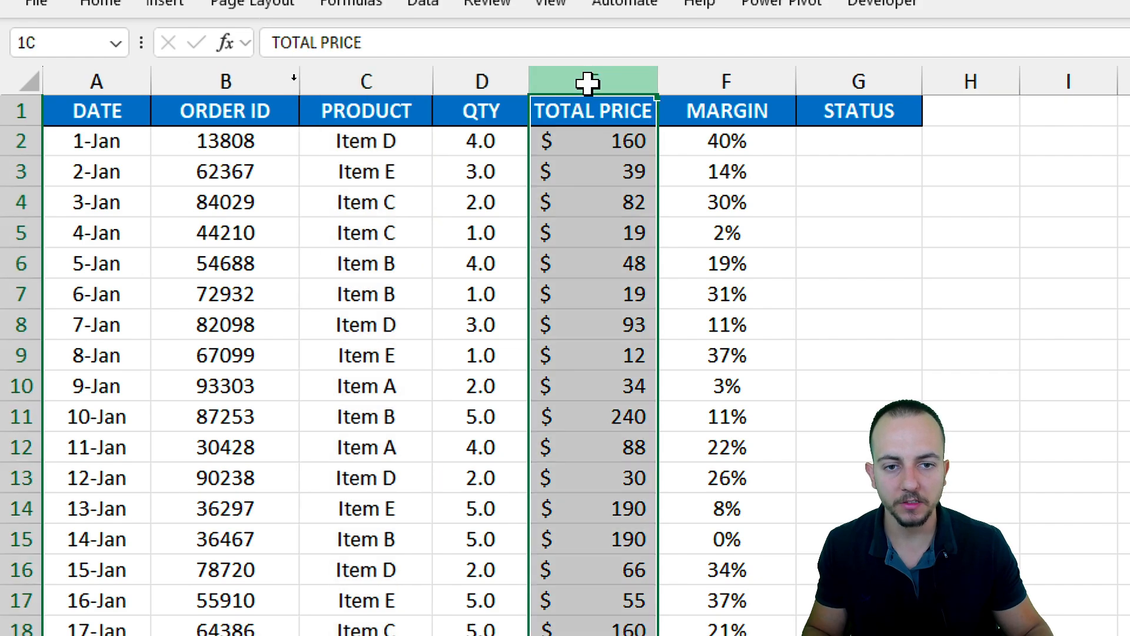
pyautogui.click(716, 83)
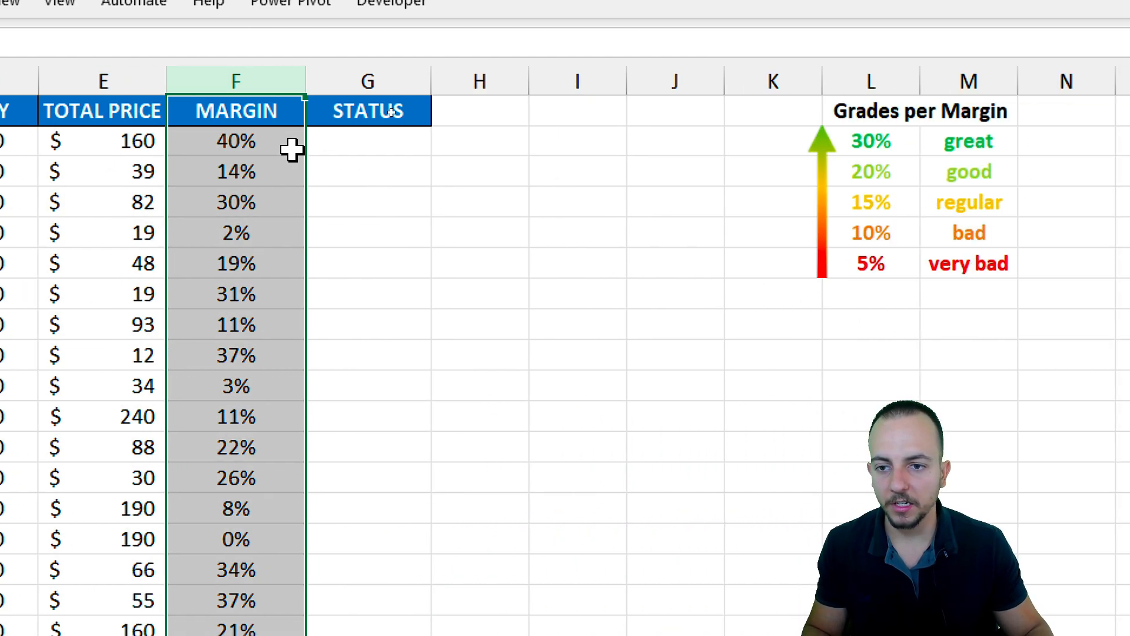
# - Manually enter the statuses great, bad and great in G2, G3 and G4 according to the margin grades
pyautogui.click(759, 147)
pyautogui.click(827, 147)
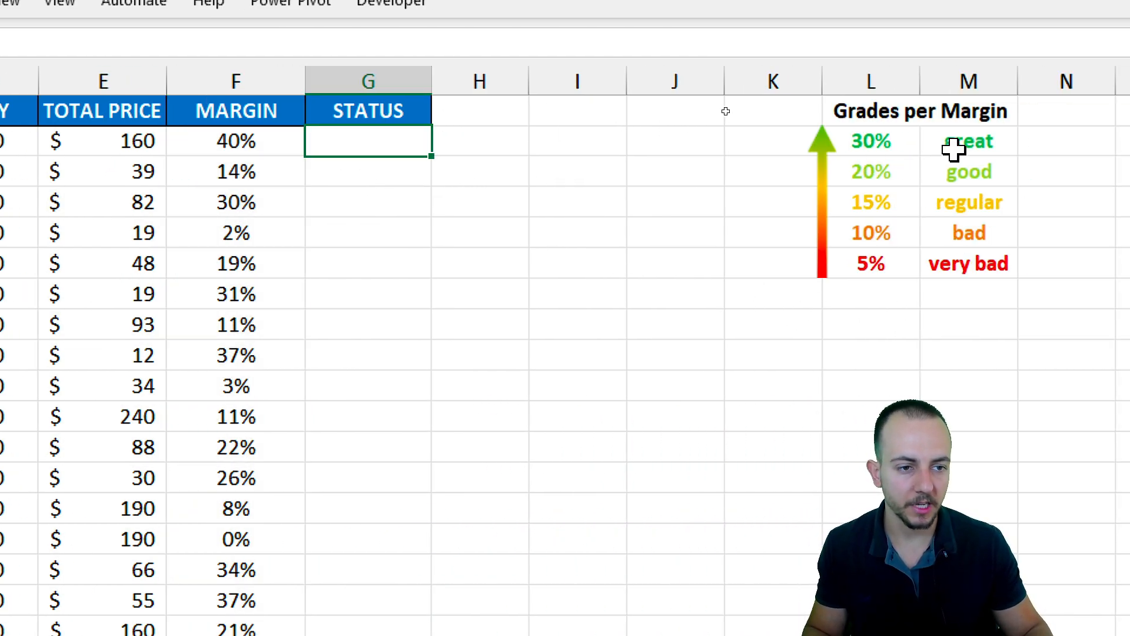
pyautogui.write('great')
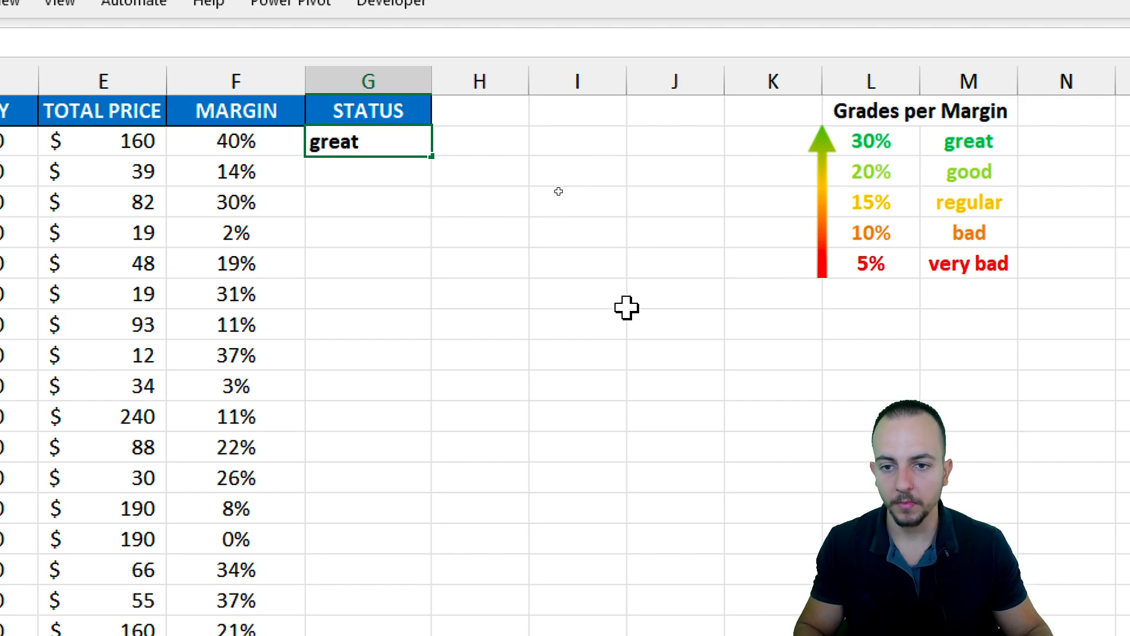
pyautogui.click(268, 172)
pyautogui.click(354, 171)
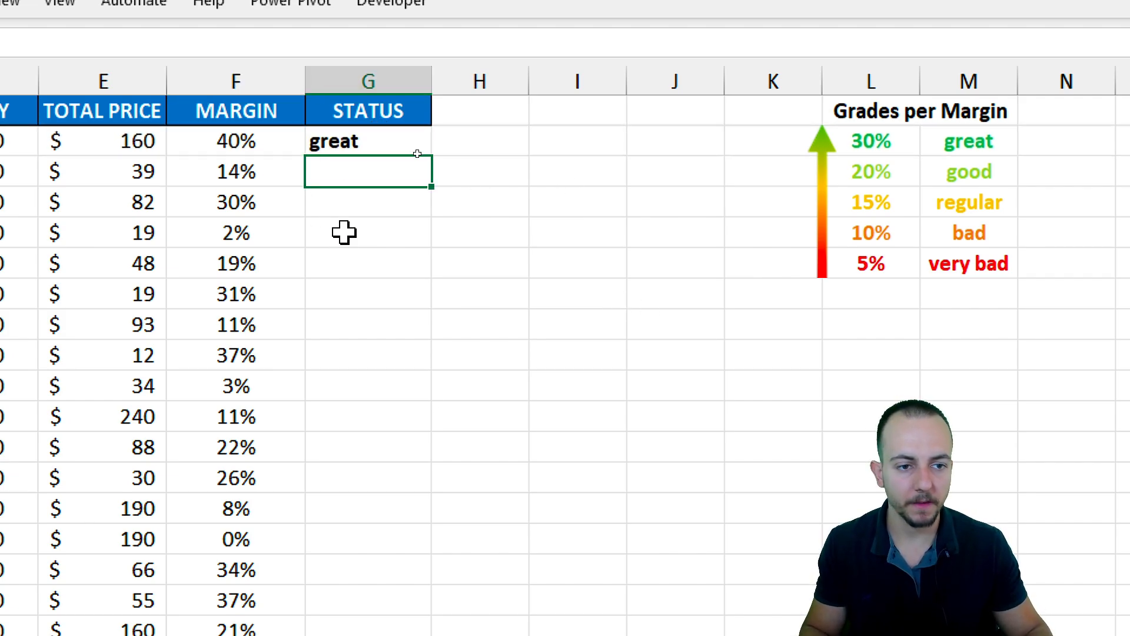
pyautogui.write('bad')
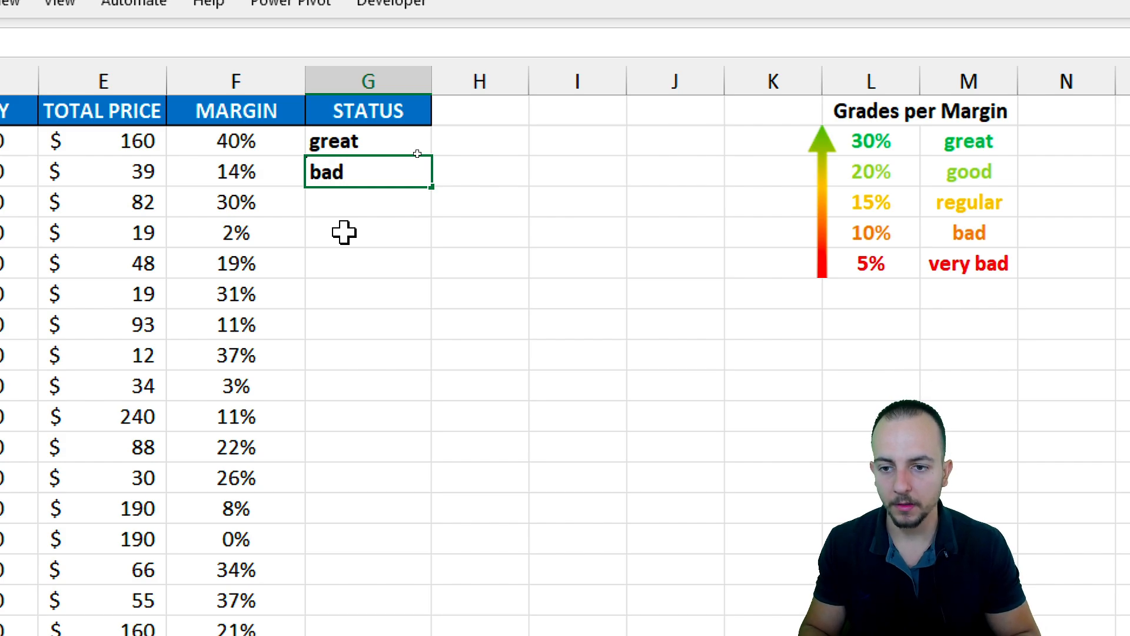
pyautogui.press('Return')
pyautogui.write('great')
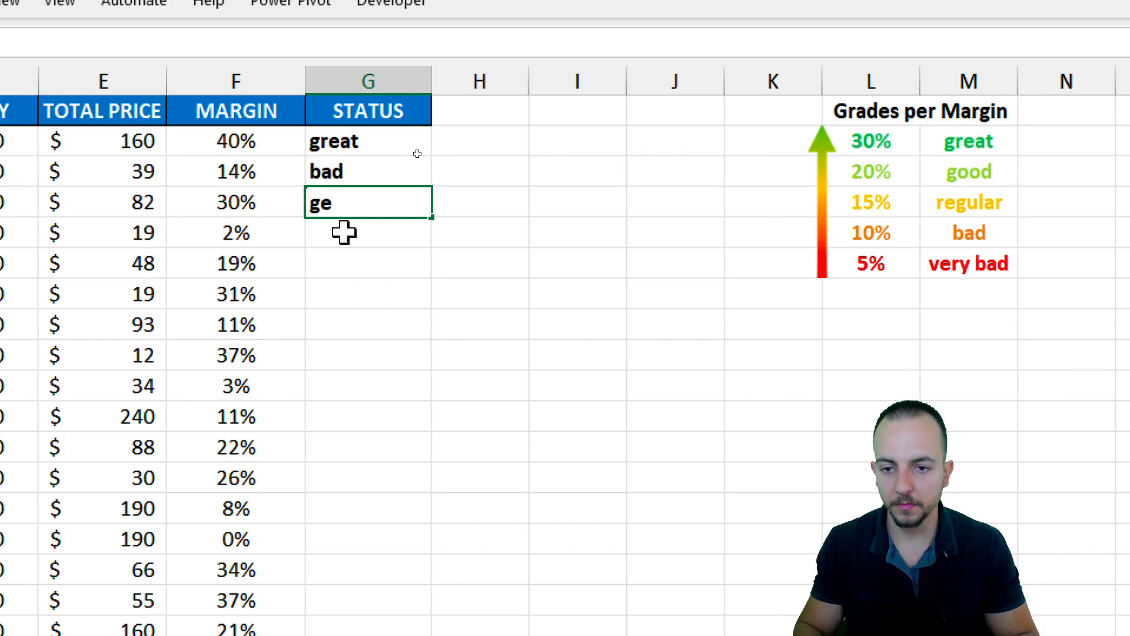
pyautogui.press('Return')
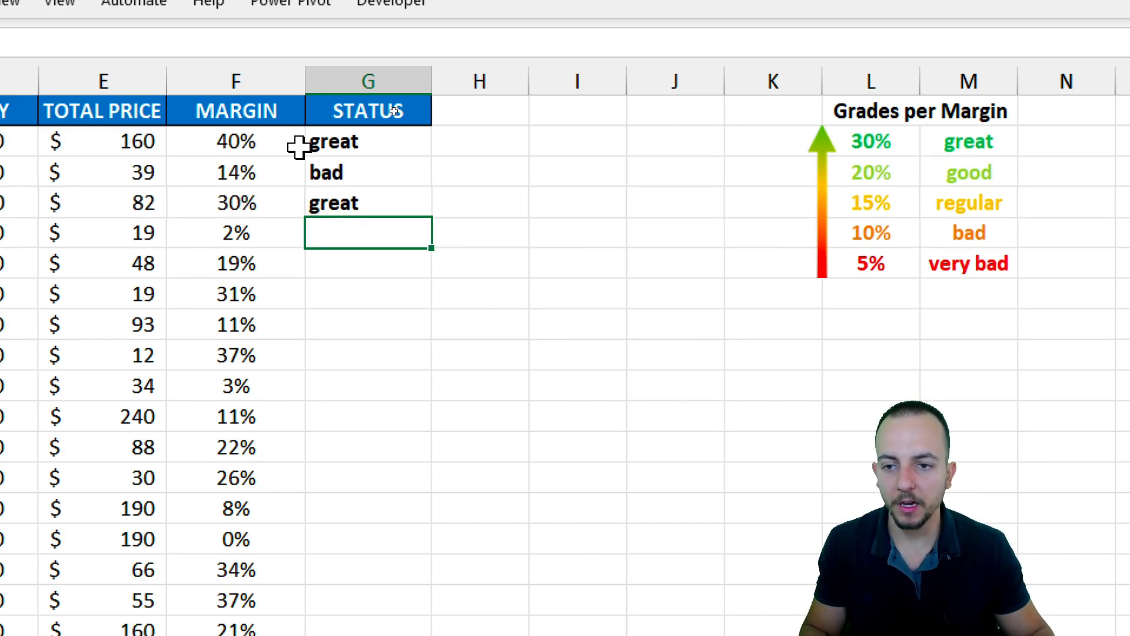
# - Look over the remaining Status cells and clear the manually entered statuses in G2:G4
pyautogui.moveTo(298, 147); pyautogui.dragTo(338, 321)
pyautogui.moveTo(355, 239); pyautogui.dragTo(337, 602)
pyautogui.moveTo(337, 556); pyautogui.dragTo(355, 555)
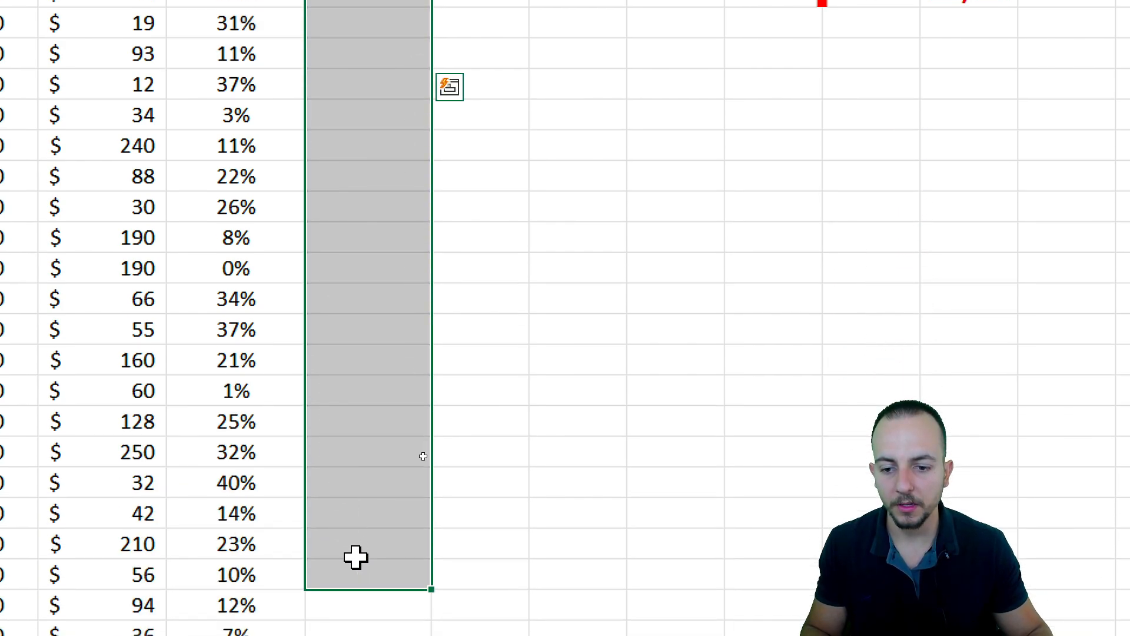
pyautogui.scroll(-1, 356, 554)
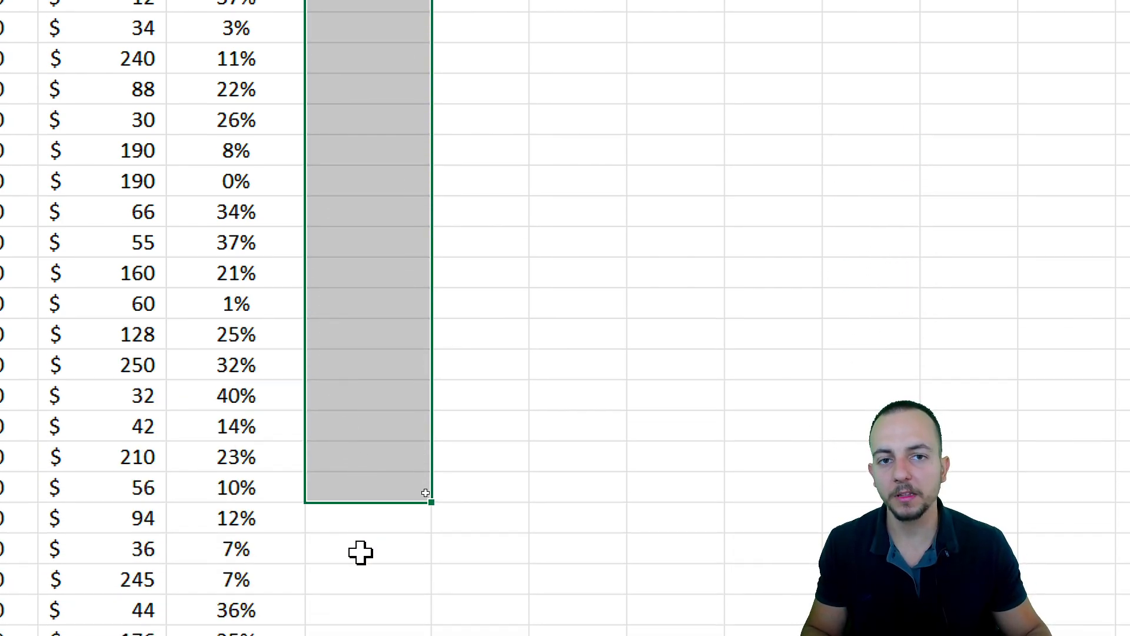
pyautogui.scroll(2, 351, 78)
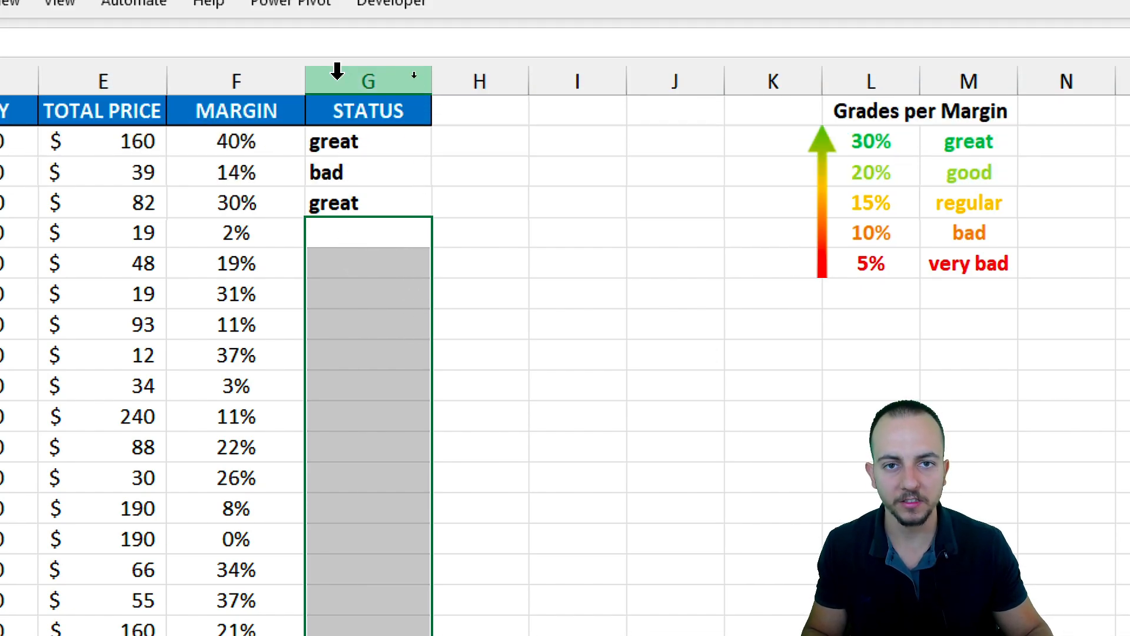
pyautogui.moveTo(354, 142); pyautogui.dragTo(371, 232)
pyautogui.press('Delete')
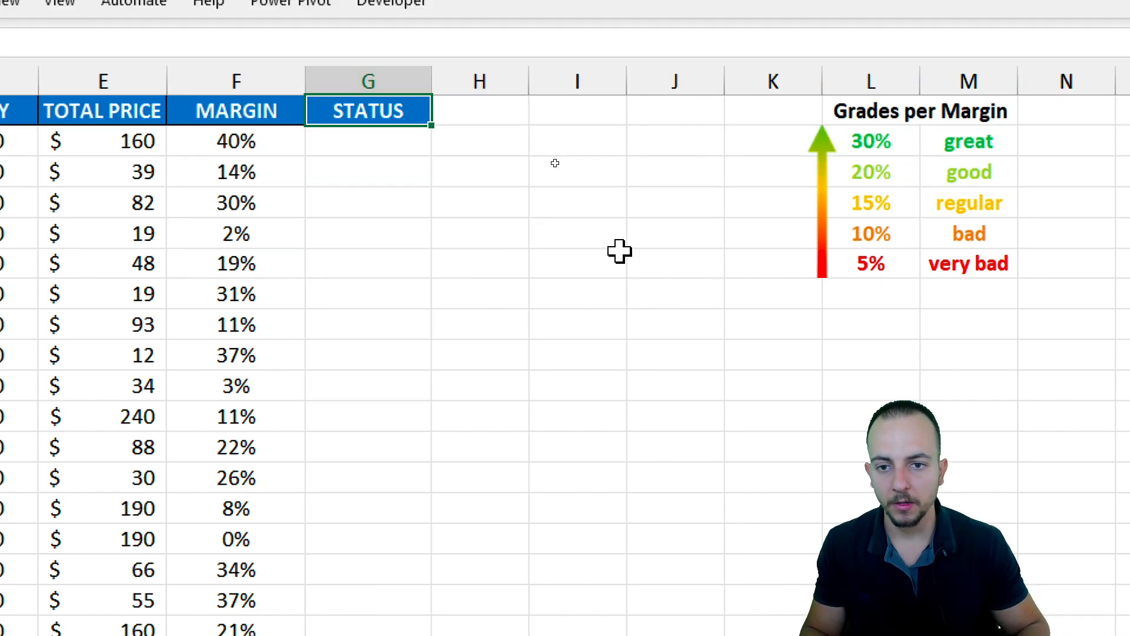
# - Begin an IF formula in G2, temporarily marking its logical_test, value_if_true and value_if_false arguments
pyautogui.write('=if')
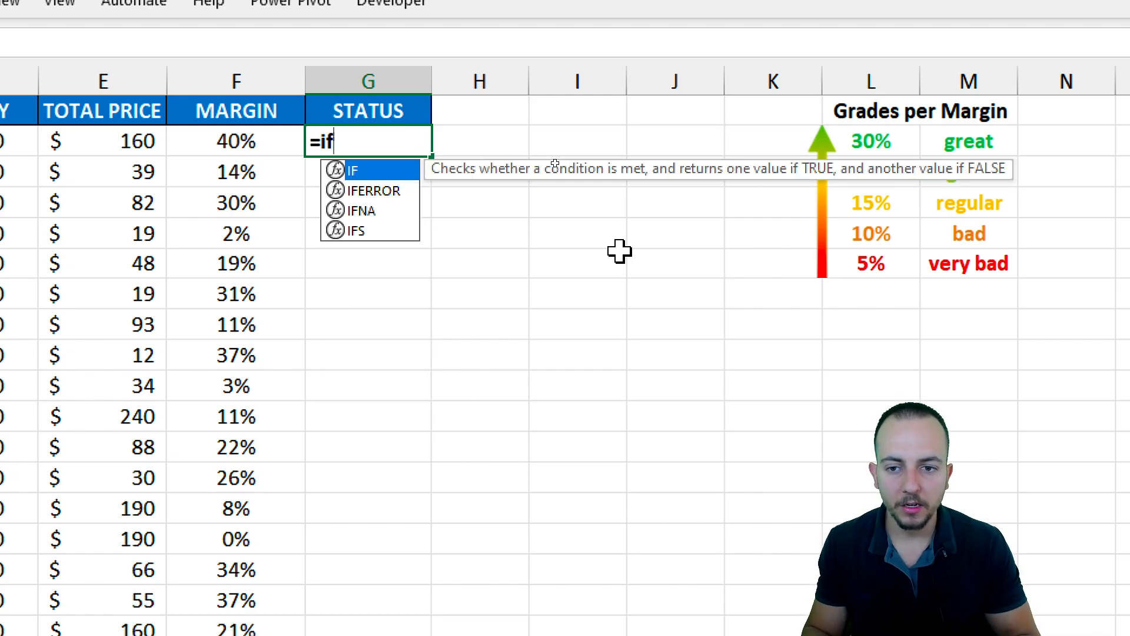
pyautogui.doubleClick(371, 172)
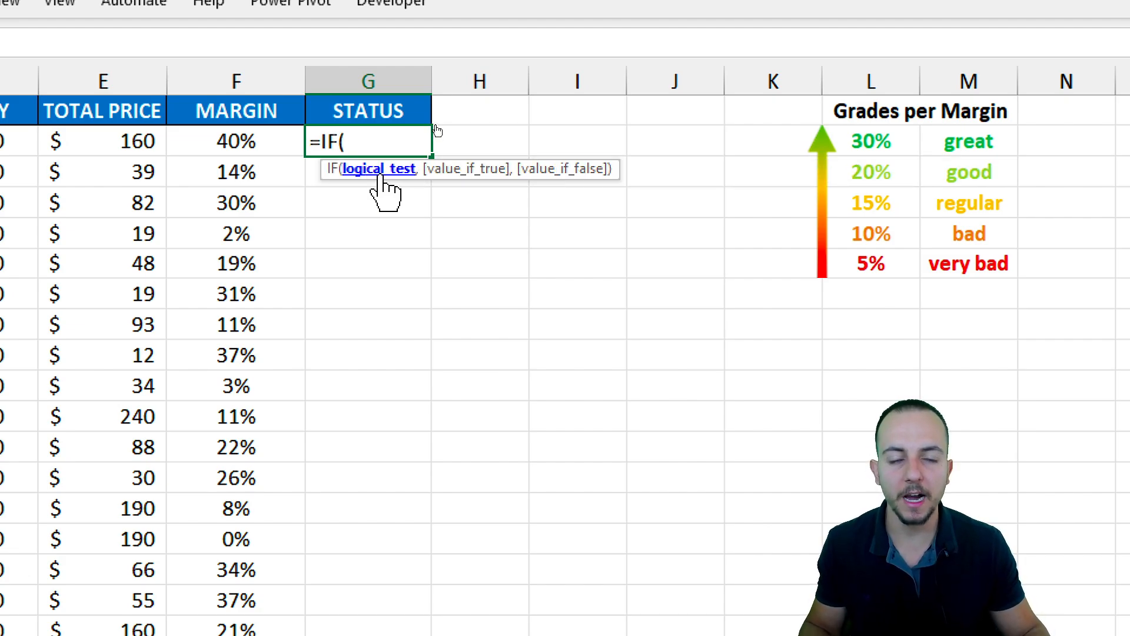
pyautogui.hotkey('ctrl', '2')
pyautogui.moveTo(384, 199); pyautogui.dragTo(394, 286)
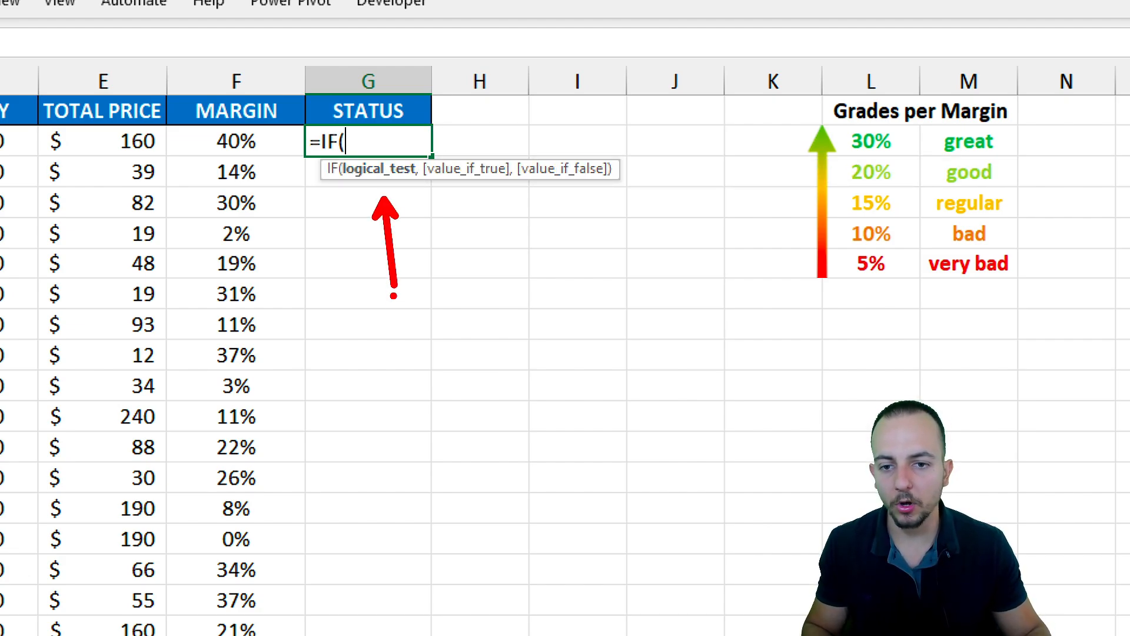
pyautogui.press('e')
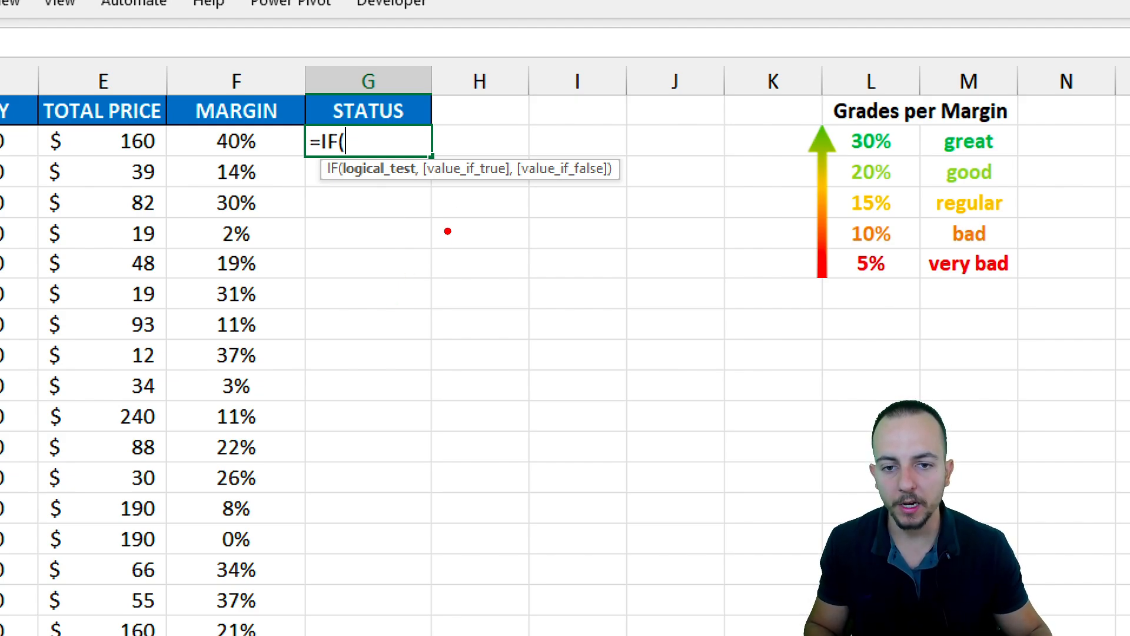
pyautogui.moveTo(468, 192); pyautogui.dragTo(477, 274)
pyautogui.moveTo(585, 159); pyautogui.dragTo(653, 102)
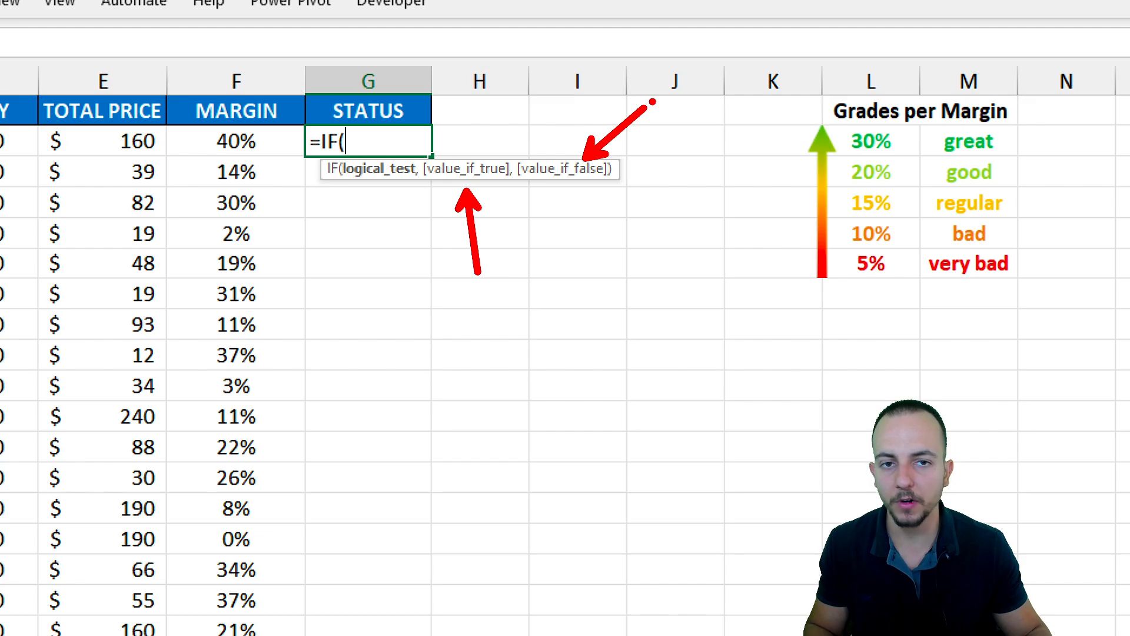
pyautogui.press('e')
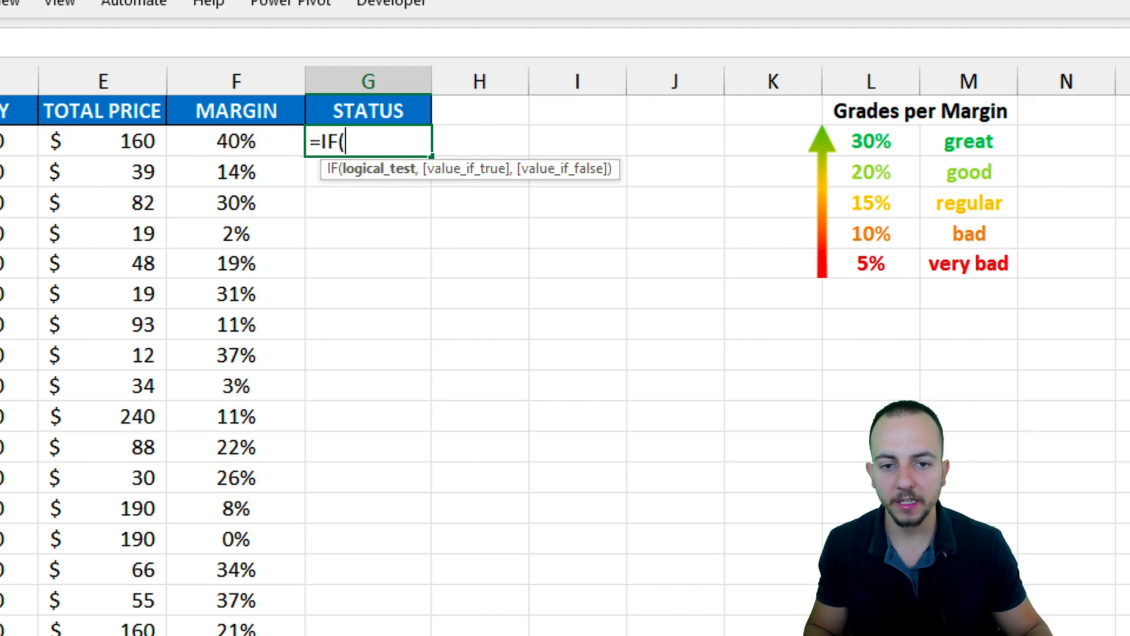
# - Temporarily outline the margin percentages and the ratings in the Grades per Margin table, and remove the marks
pyautogui.moveTo(834, 116)
pyautogui.mouseDown()
pyautogui.moveTo(914, 291)
pyautogui.moveTo(824, 369)
pyautogui.mouseUp()
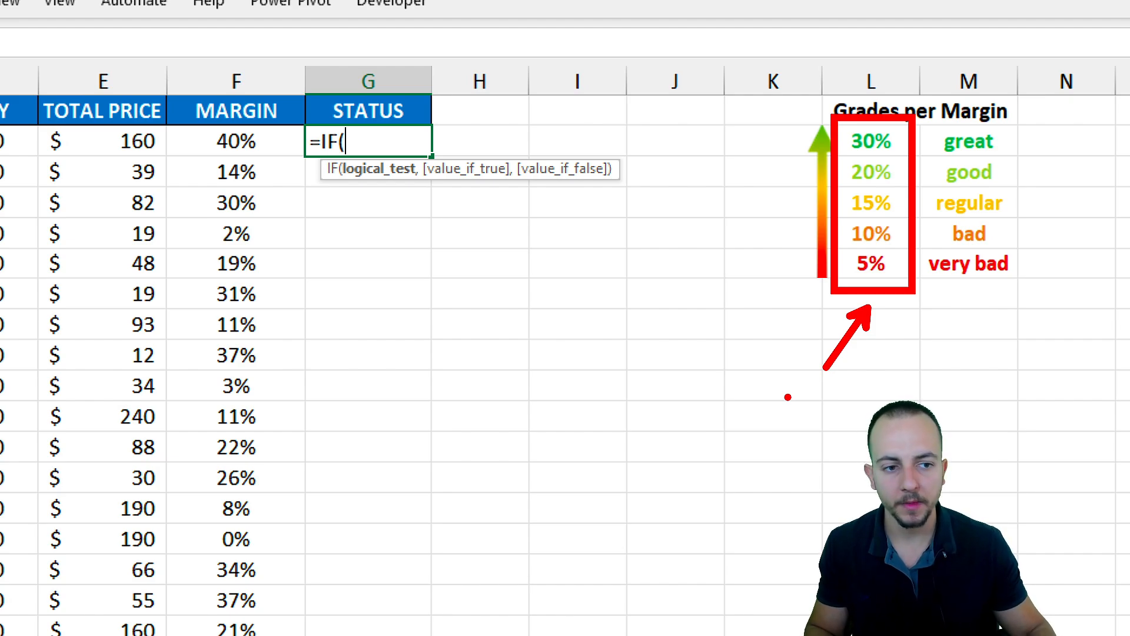
pyautogui.press('e')
pyautogui.moveTo(913, 121)
pyautogui.mouseDown()
pyautogui.moveTo(1036, 275)
pyautogui.moveTo(1048, 372)
pyautogui.mouseUp()
pyautogui.hotkey('ctrl', 'z')
pyautogui.hotkey('ctrl', 'z')
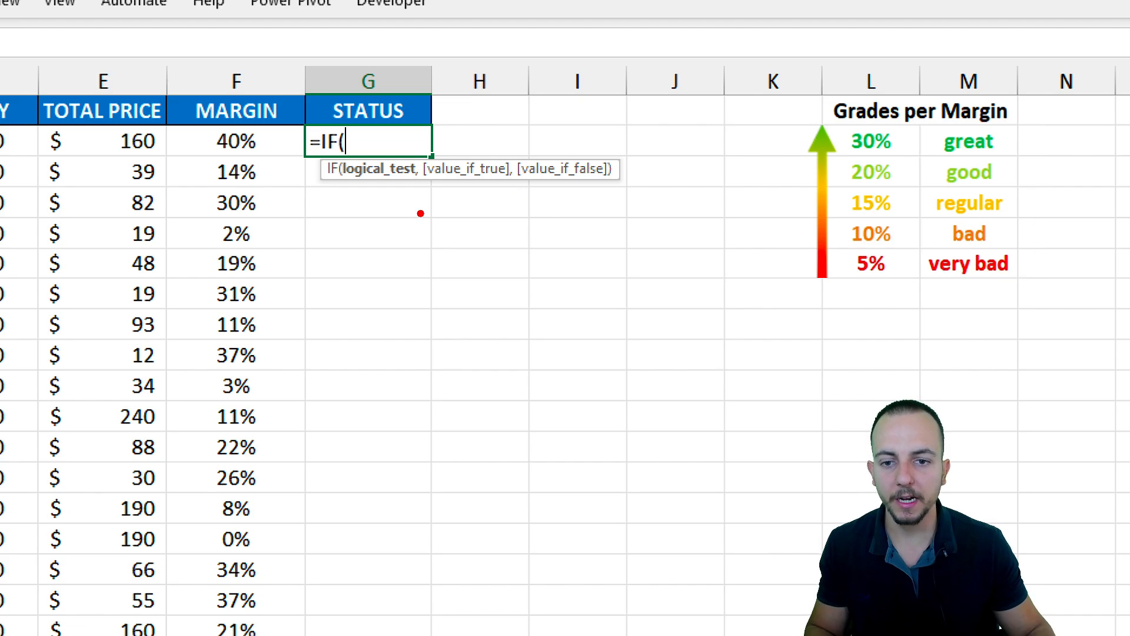
# - Outline the IF function's single logical test and its two result arguments in the formula hint, and clear the marks
pyautogui.moveTo(333, 154)
pyautogui.mouseDown()
pyautogui.moveTo(429, 181)
pyautogui.moveTo(398, 287)
pyautogui.mouseUp()
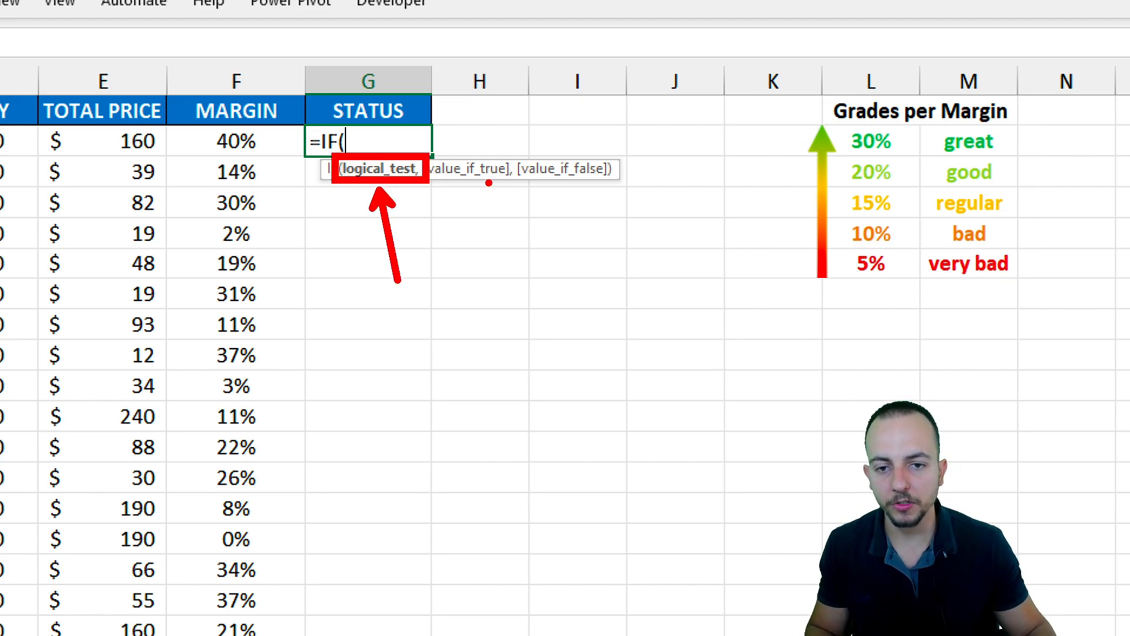
pyautogui.hotkey('ctrl', 'z')
pyautogui.hotkey('ctrl', 'z')
pyautogui.moveTo(412, 154)
pyautogui.mouseDown()
pyautogui.moveTo(630, 200)
pyautogui.moveTo(640, 186)
pyautogui.mouseUp()
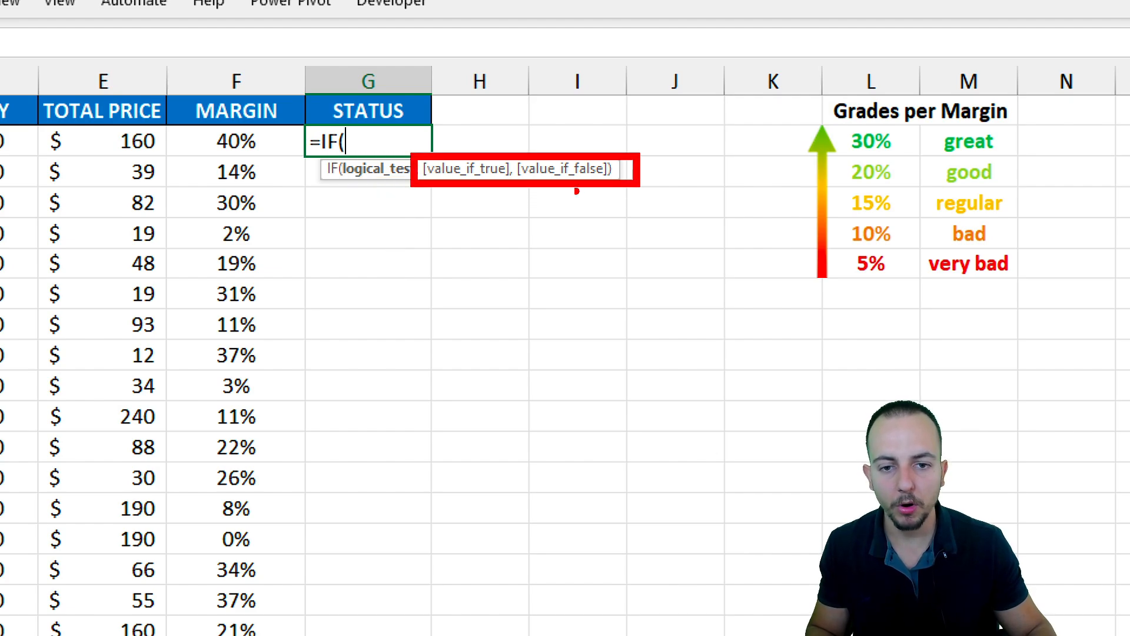
pyautogui.moveTo(566, 192); pyautogui.dragTo(621, 286)
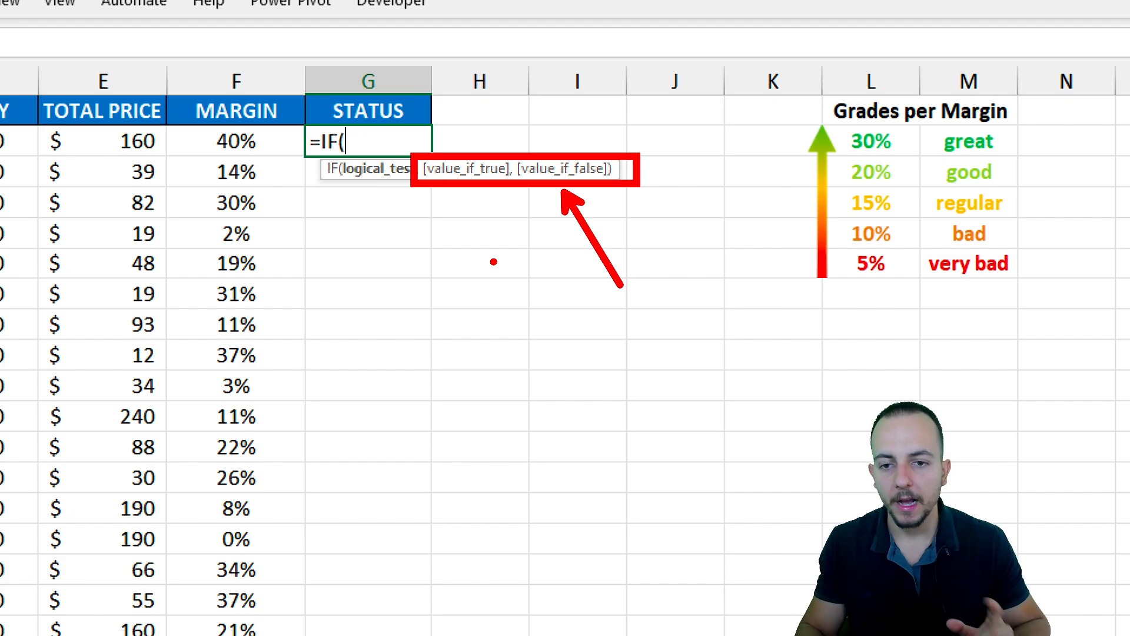
pyautogui.press('Escape')
# - Try IFS in the G2 formula, temporarily marking its logical_test1 and value_if_true1 arguments, and change the function back to IF
pyautogui.press('BackSpace')
pyautogui.write('S(')
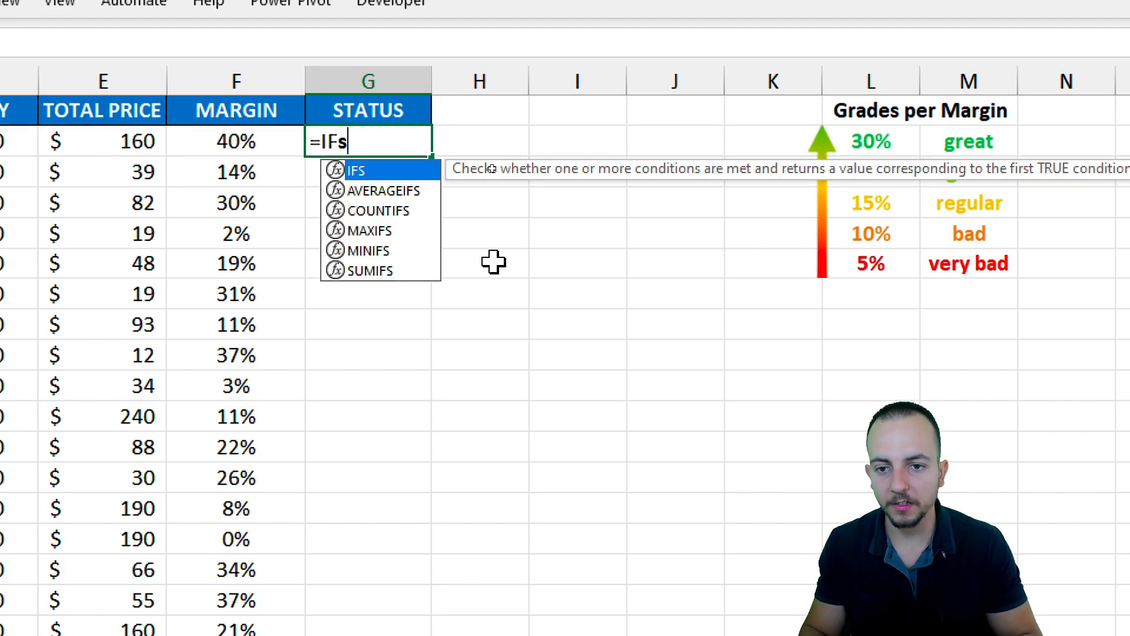
pyautogui.hotkey('ctrl', '2')
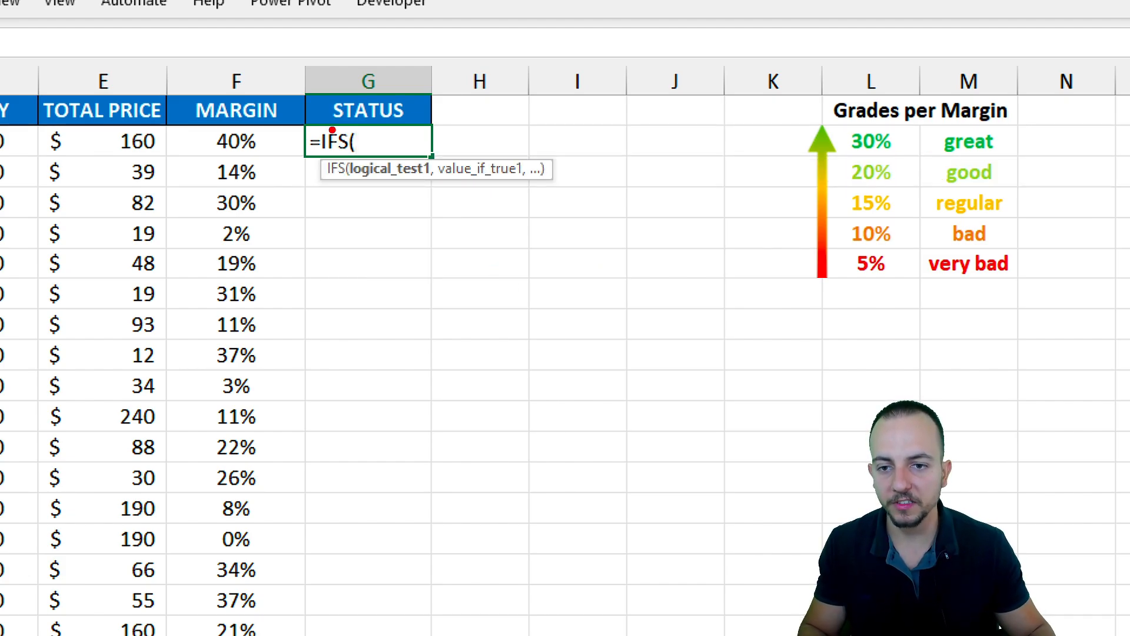
pyautogui.moveTo(329, 124)
pyautogui.mouseDown()
pyautogui.moveTo(359, 157)
pyautogui.moveTo(380, 239)
pyautogui.mouseUp()
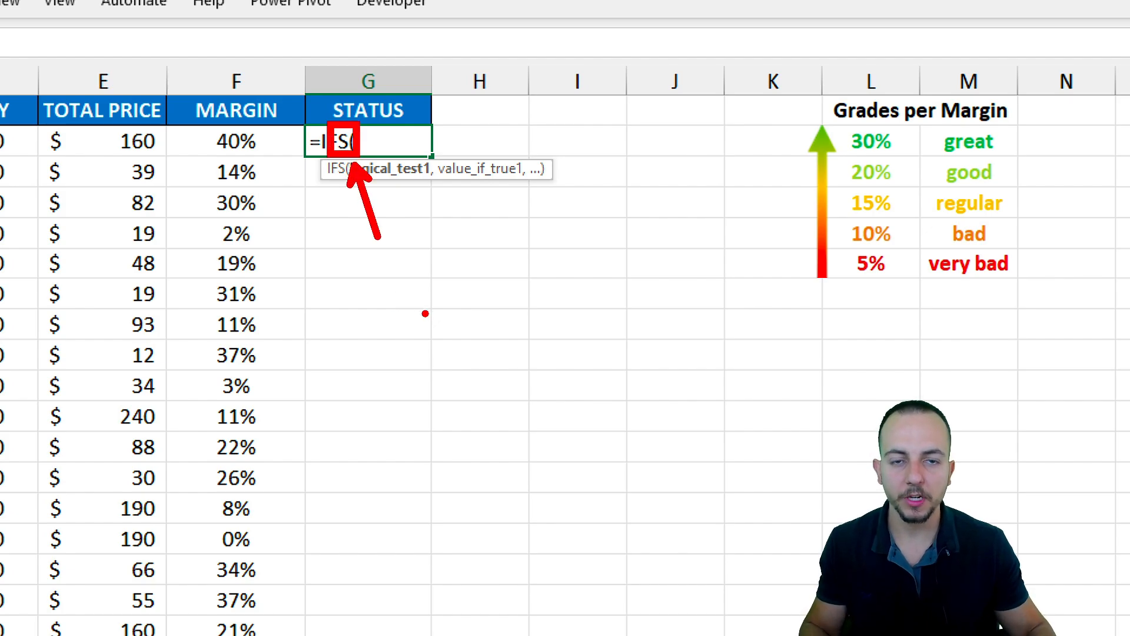
pyautogui.hotkey('ctrl', 'z')
pyautogui.hotkey('ctrl', 'z')
pyautogui.moveTo(342, 149); pyautogui.dragTo(438, 190)
pyautogui.hotkey('ctrl', 'z')
pyautogui.moveTo(426, 149)
pyautogui.mouseDown()
pyautogui.moveTo(544, 185)
pyautogui.moveTo(572, 246)
pyautogui.mouseUp()
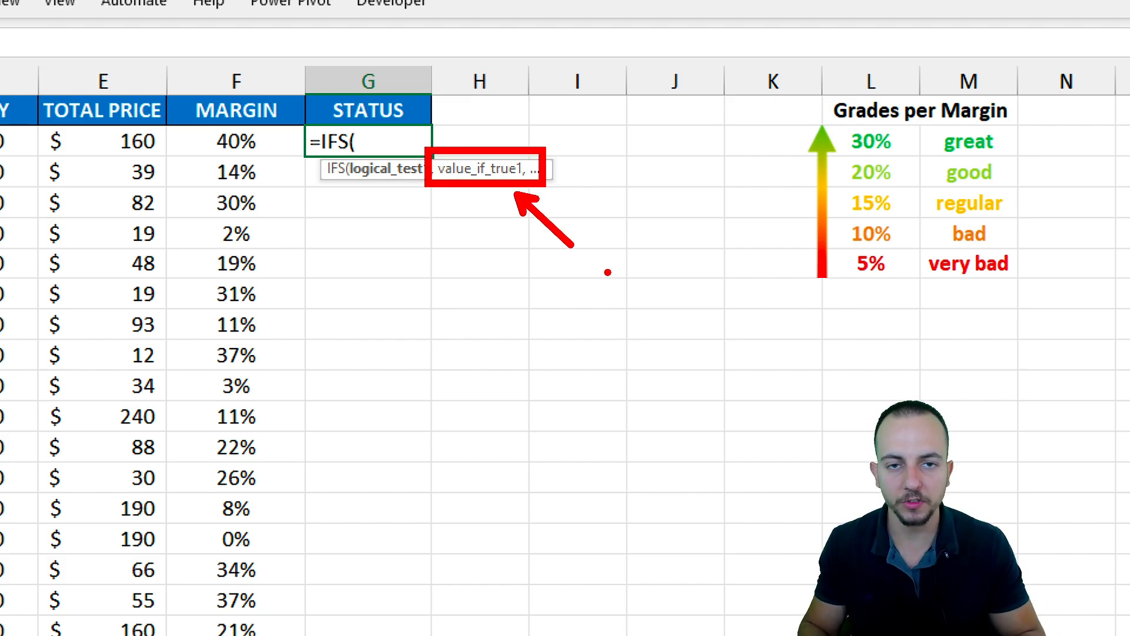
pyautogui.press('Escape')
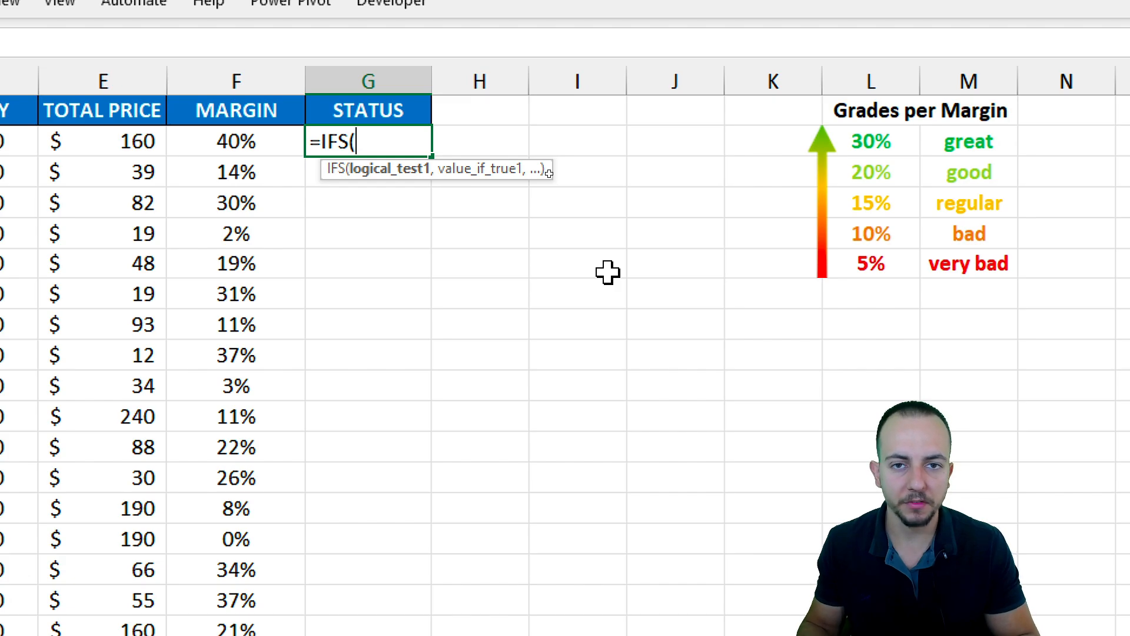
pyautogui.press('BackSpace')
pyautogui.press('BackSpace')
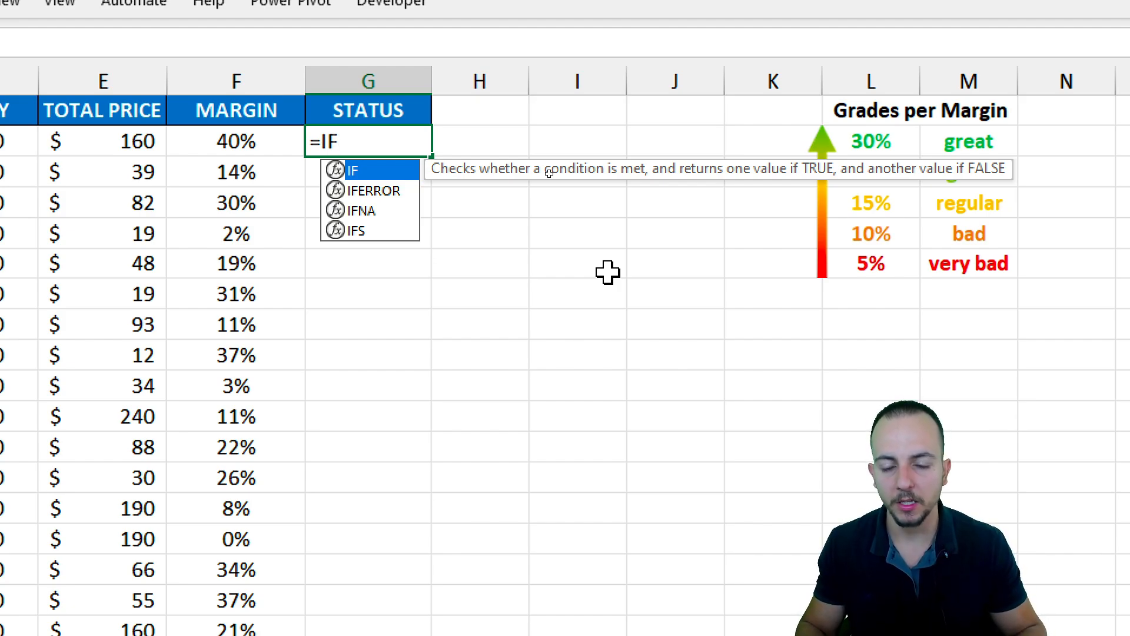
# - Insert the IF function in the G2 formula and enter F2>=30% as its logical test
pyautogui.click(376, 234)
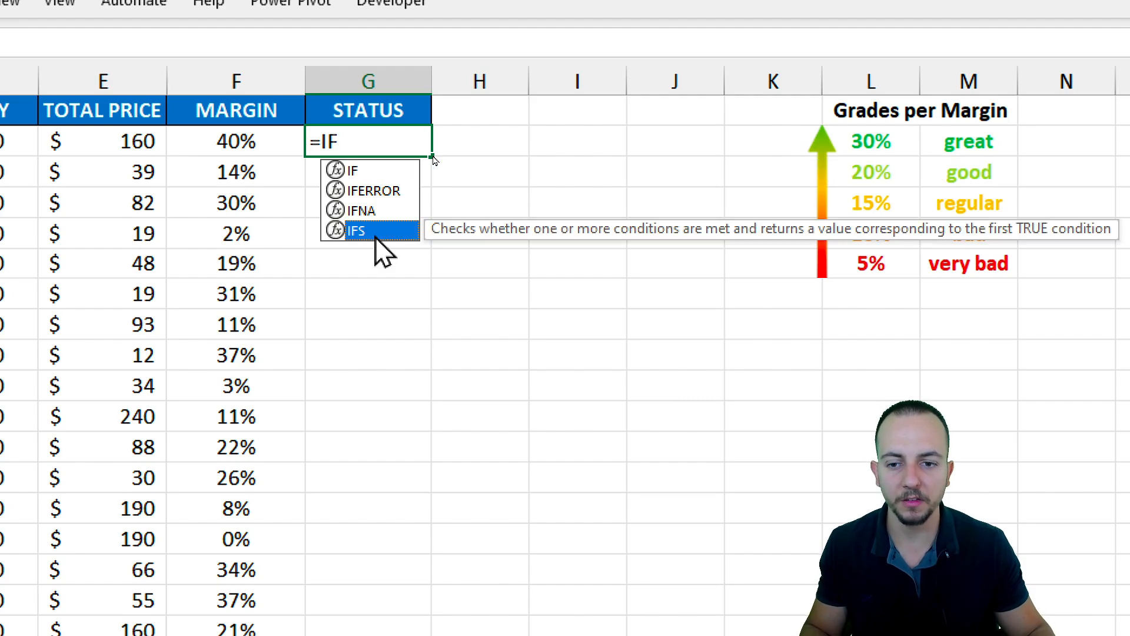
pyautogui.click(379, 170)
pyautogui.doubleClick(381, 171)
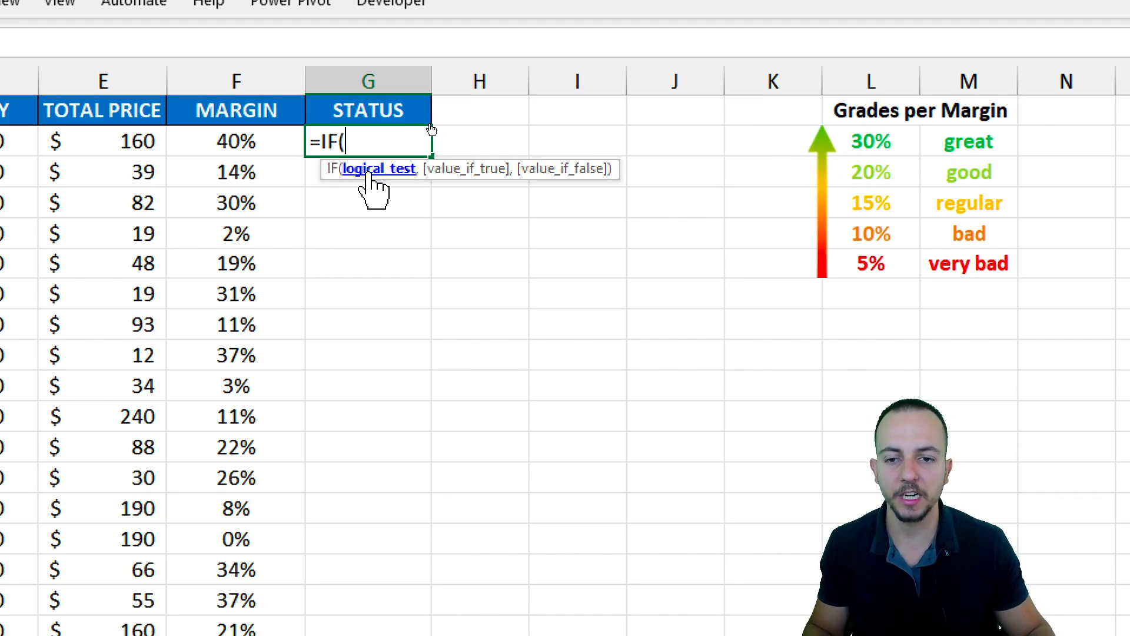
pyautogui.click(287, 141)
pyautogui.write('>')
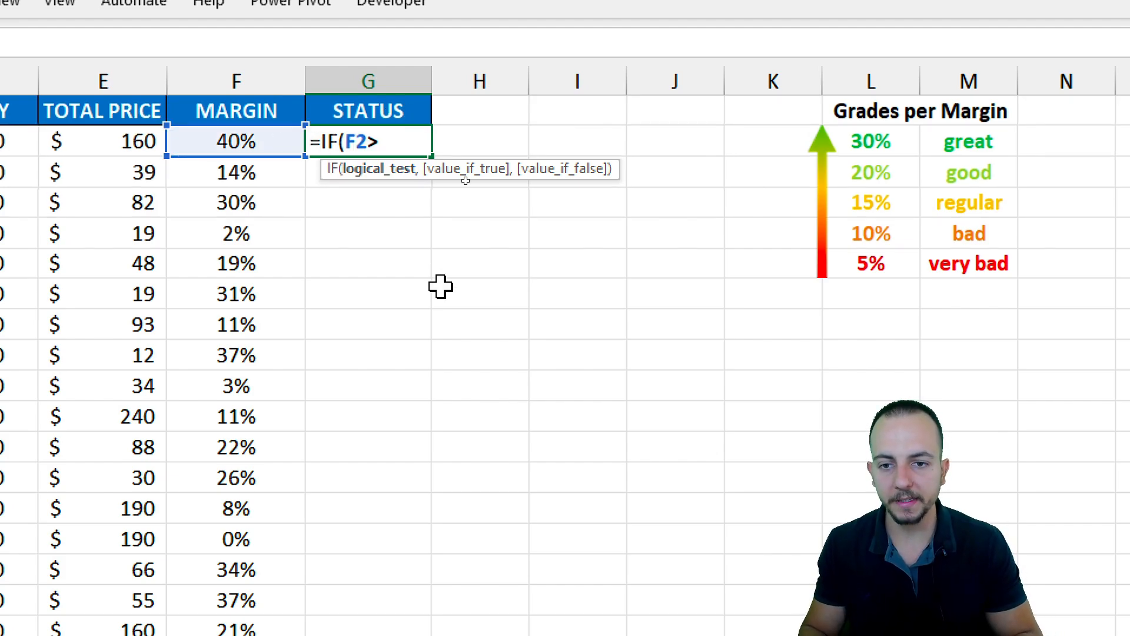
pyautogui.write('=')
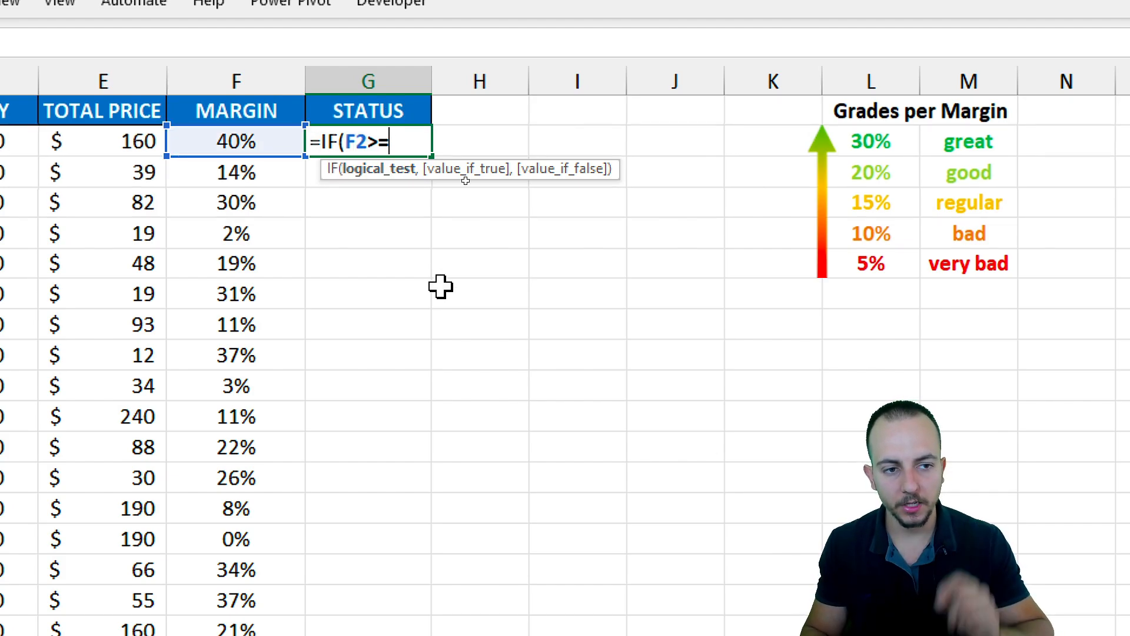
pyautogui.write('30')
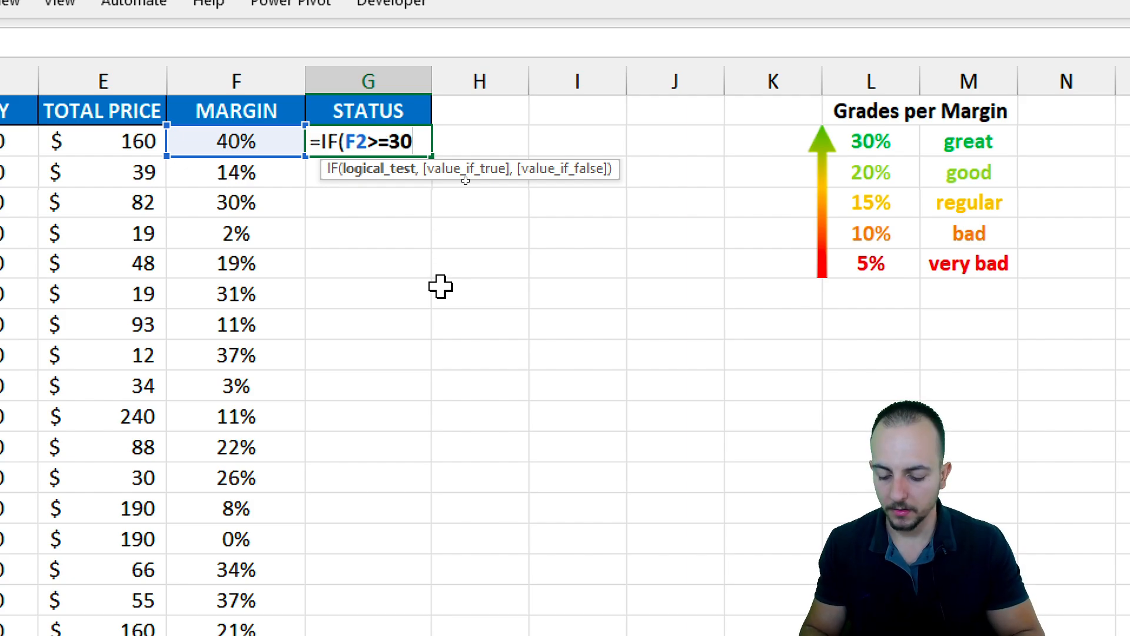
pyautogui.write('%')
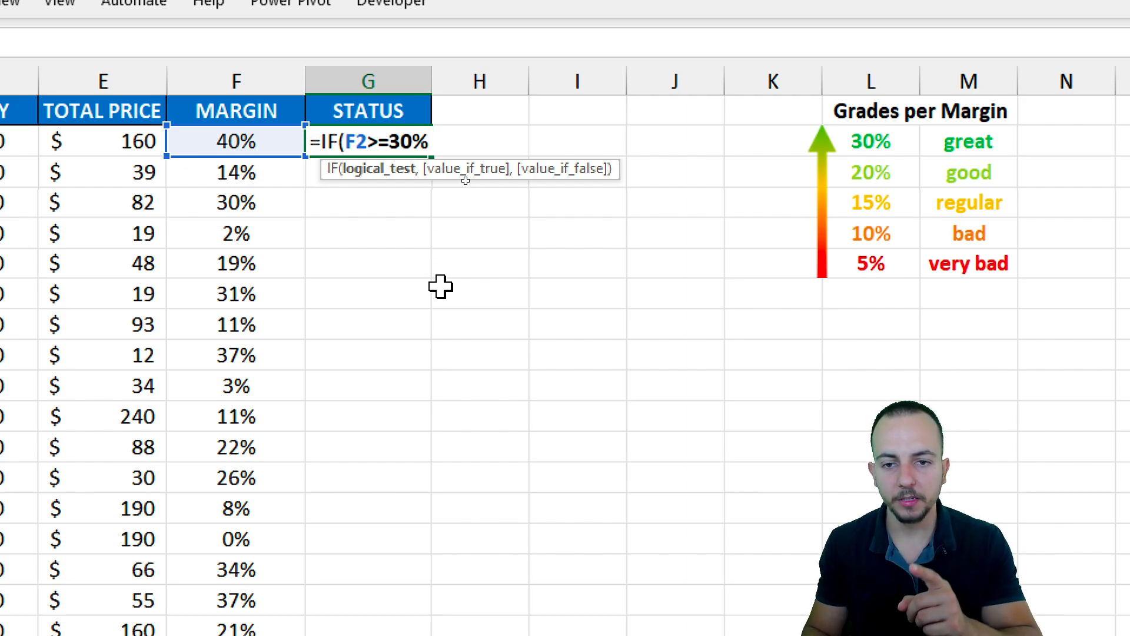
# - Try the decimal 0.3 as the threshold of the G2 logical test, and restore it to 30%
pyautogui.press('BackSpace')
pyautogui.press('BackSpace')
pyautogui.press('BackSpace')
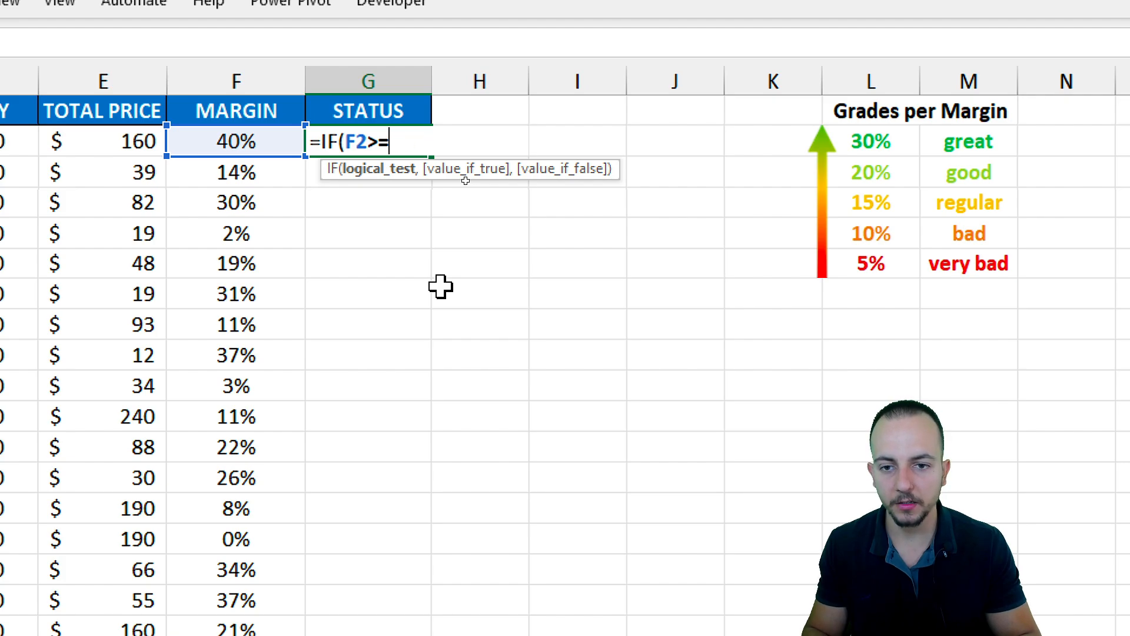
pyautogui.write('0.')
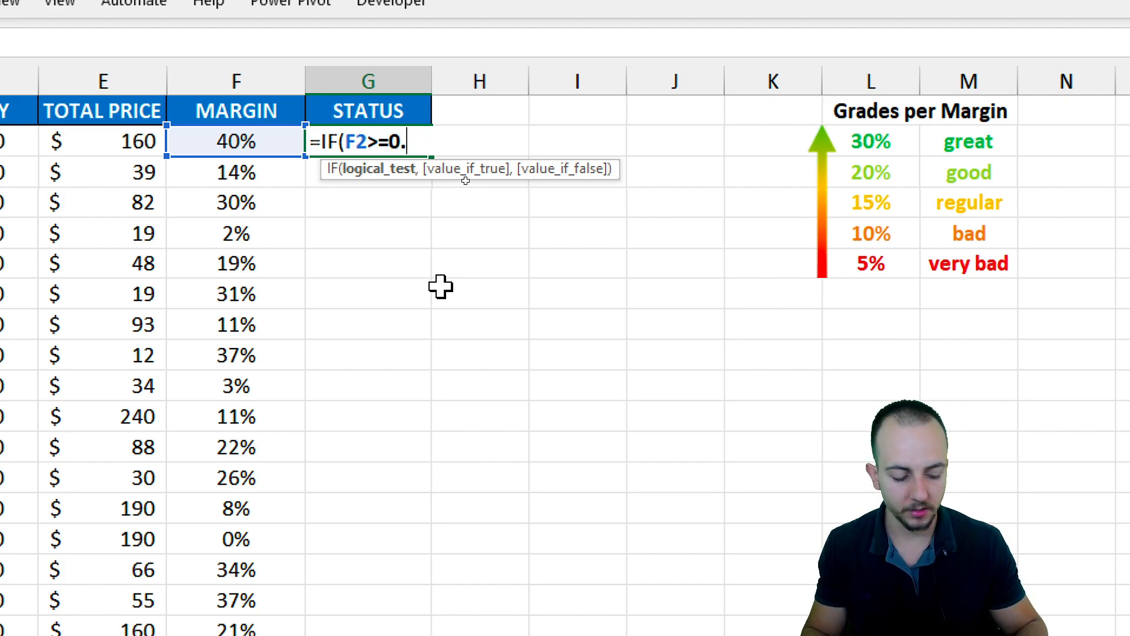
pyautogui.write('3')
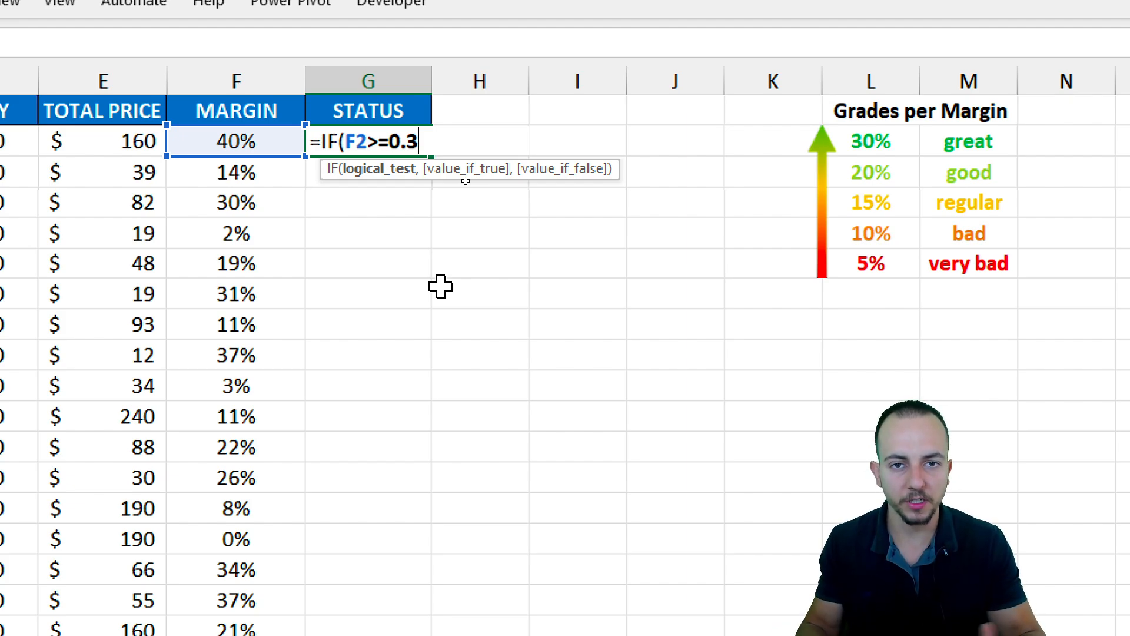
pyautogui.press('BackSpace')
pyautogui.press('BackSpace')
pyautogui.press('BackSpace')
pyautogui.write('30')
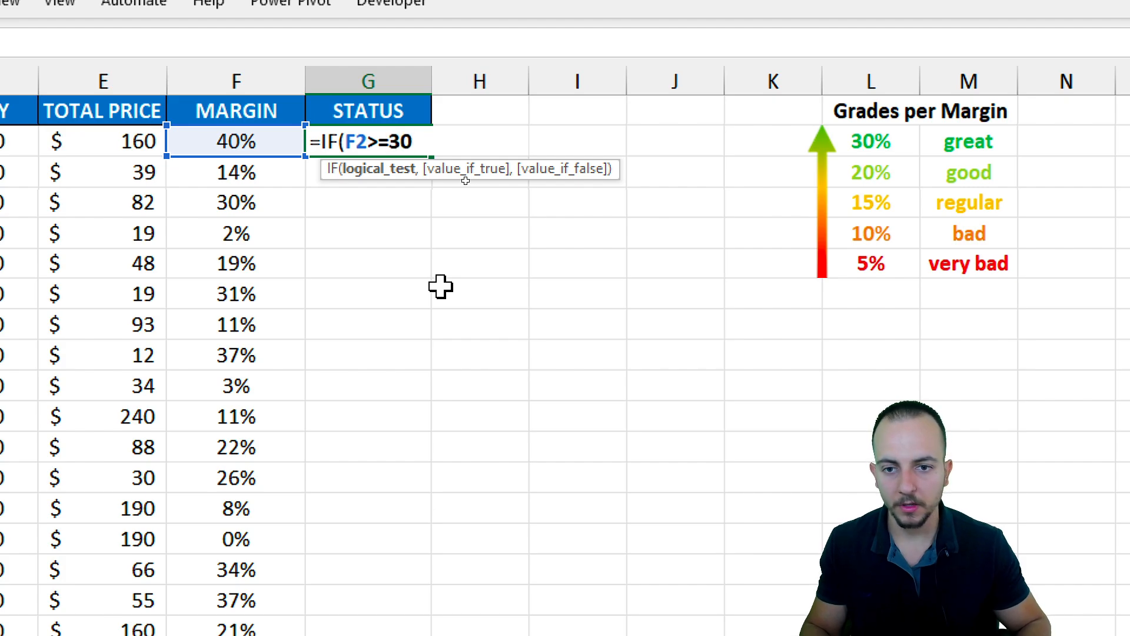
pyautogui.write('%')
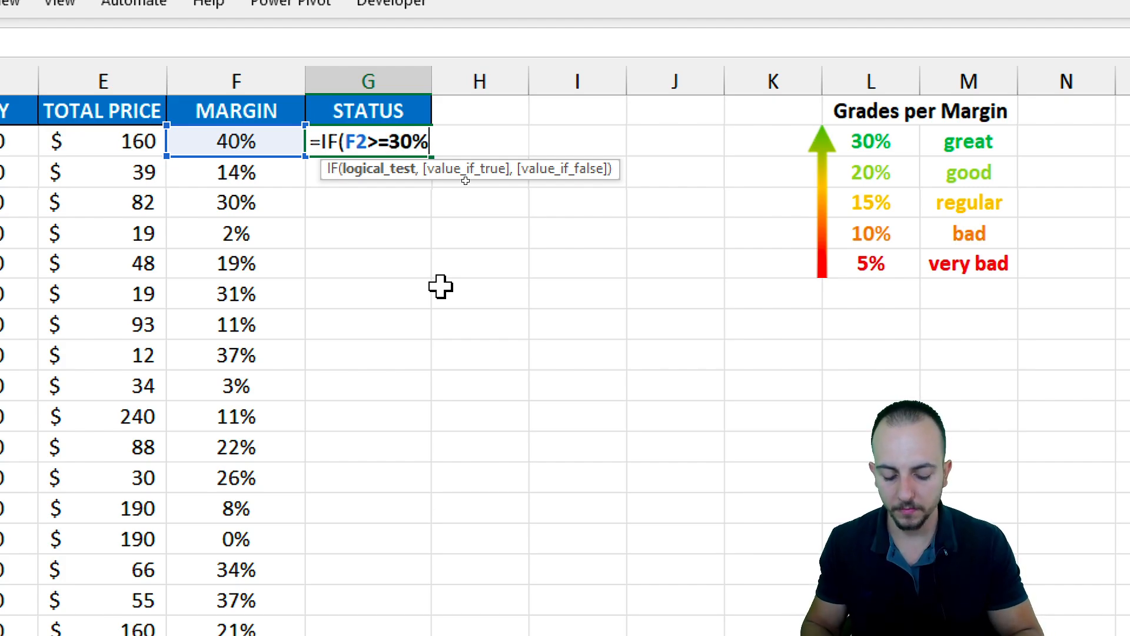
# - Enter "great" as the value_if_true of the 30% test and move on to the value_if_false argument
pyautogui.write(',"')
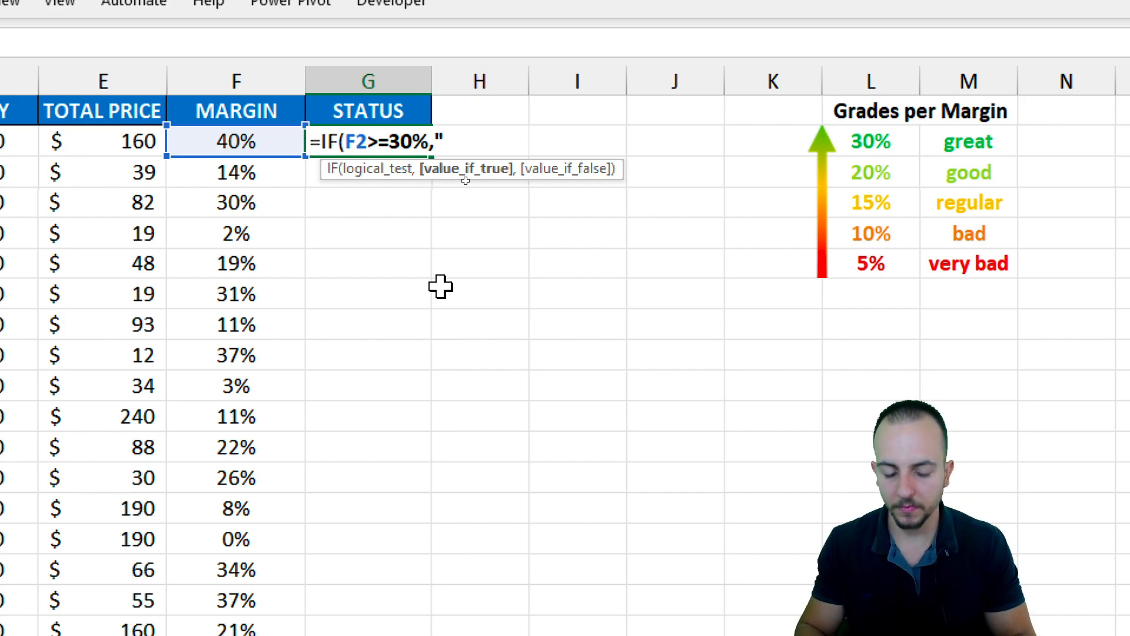
pyautogui.write('great"')
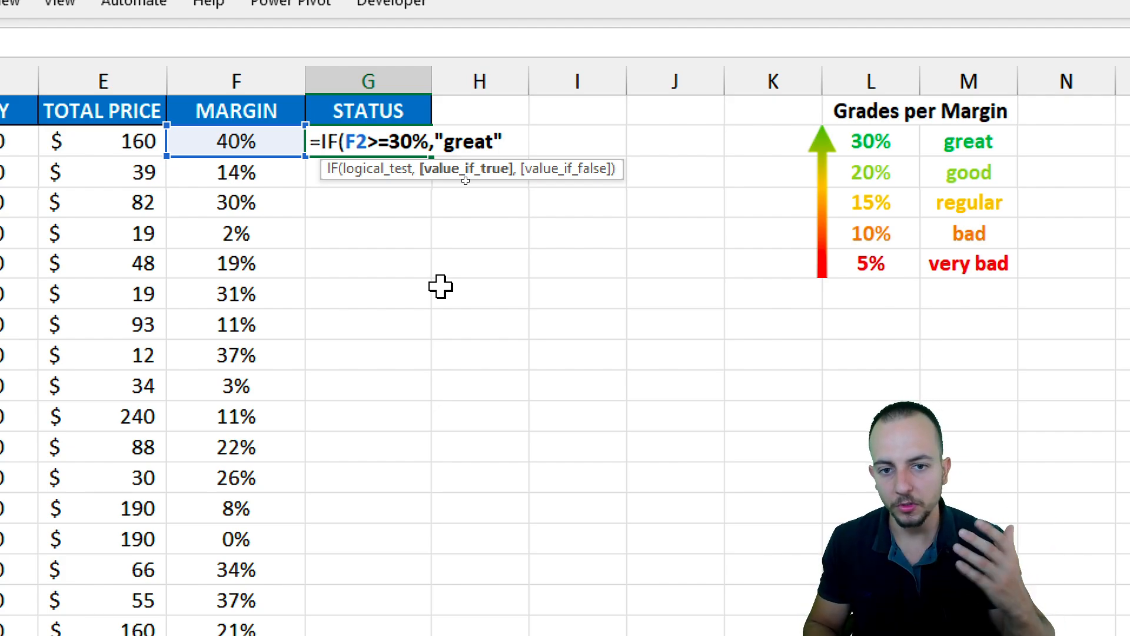
pyautogui.write(',')
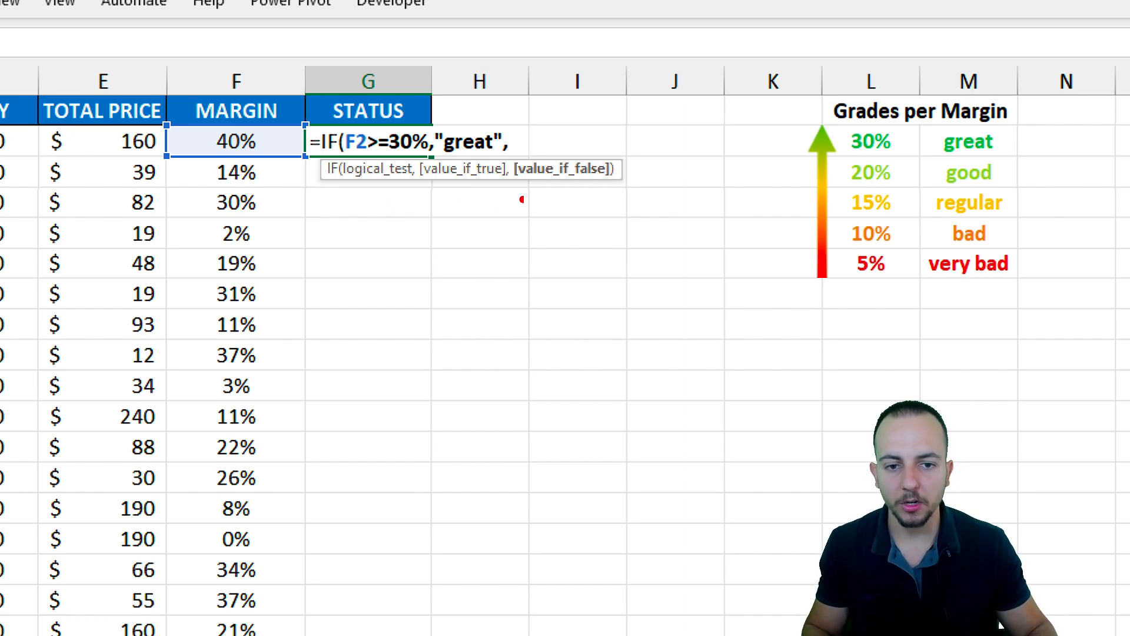
# - Temporarily mark the value_if_false argument in the formula hint with an arrow and a box, and clear the marks
pyautogui.moveTo(559, 190); pyautogui.dragTo(560, 307)
pyautogui.moveTo(510, 148); pyautogui.dragTo(631, 200)
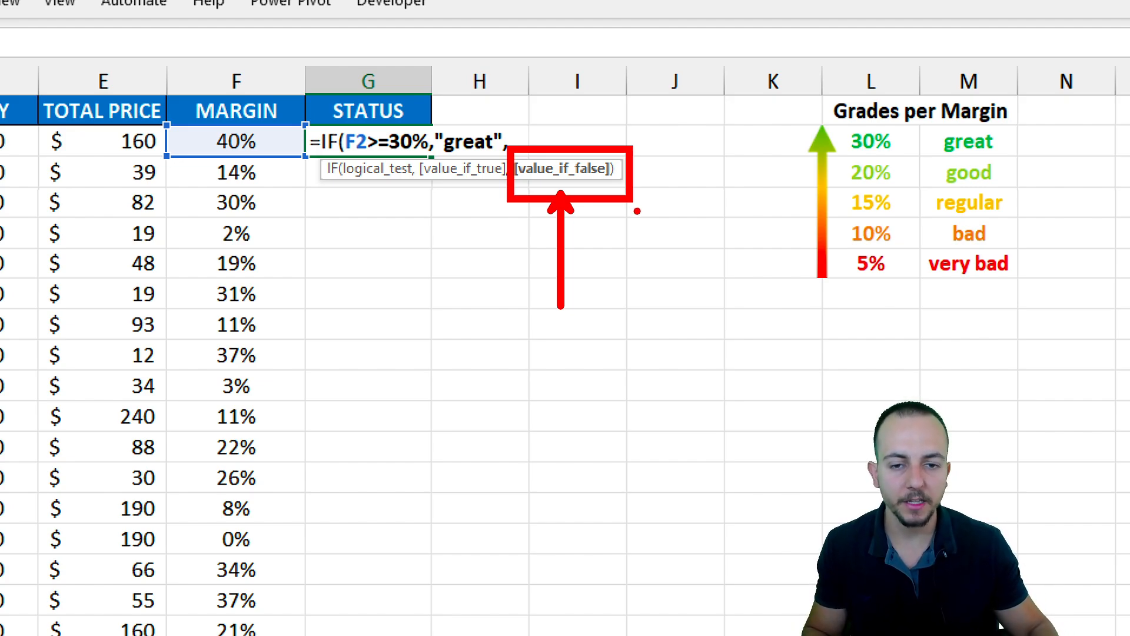
pyautogui.press('Escape')
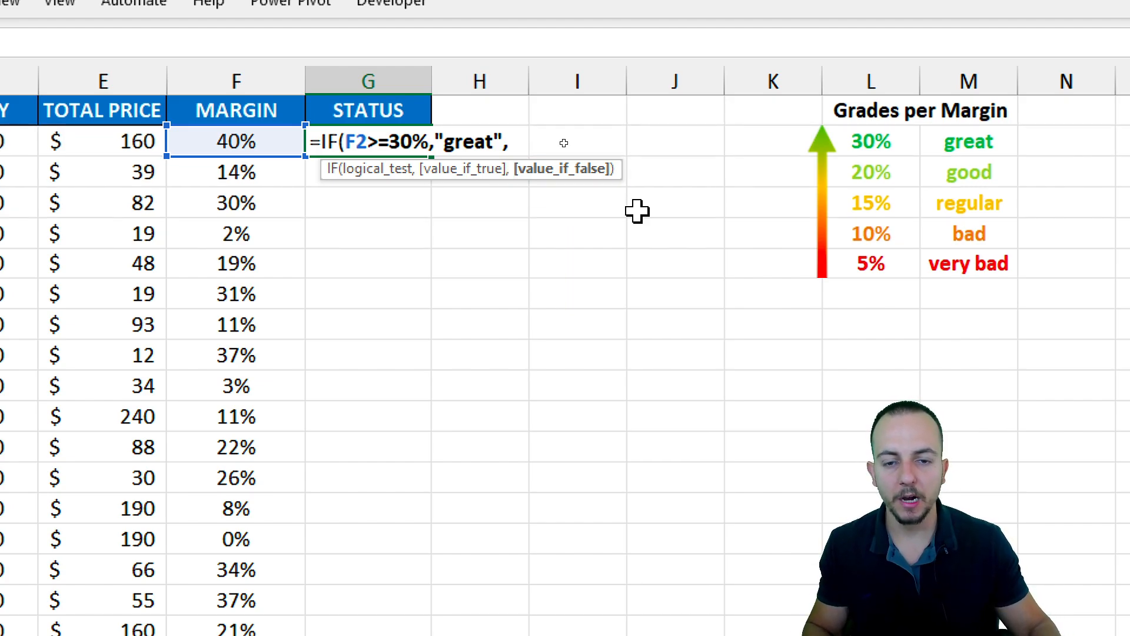
# - Nest a second IF as the value_if_false, testing F2>=20% and returning "good" when true
pyautogui.write('if')
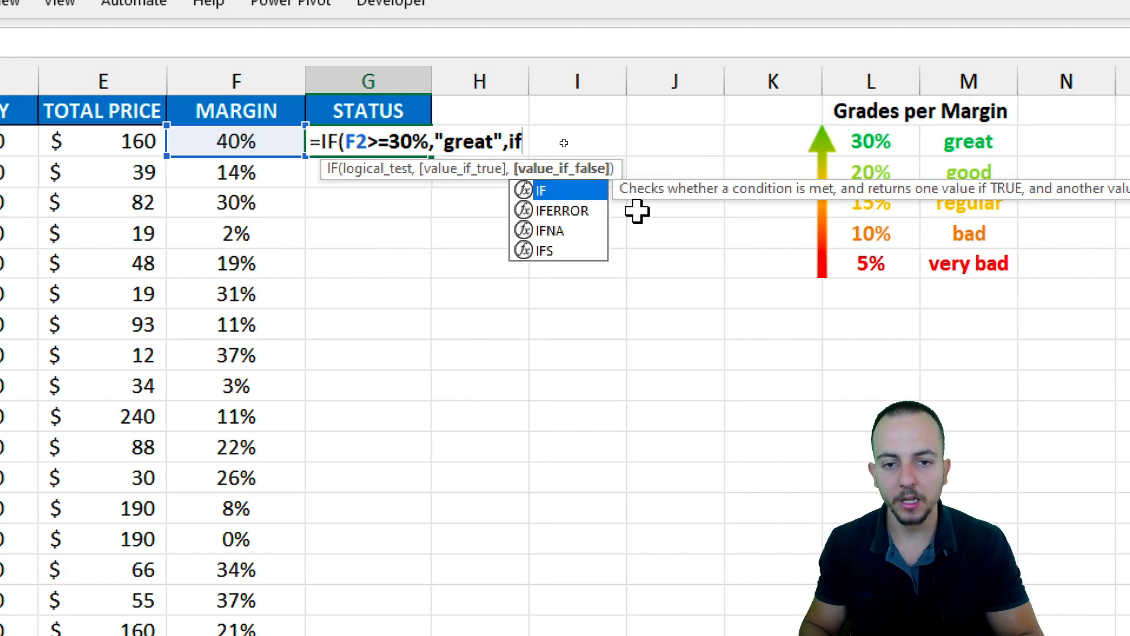
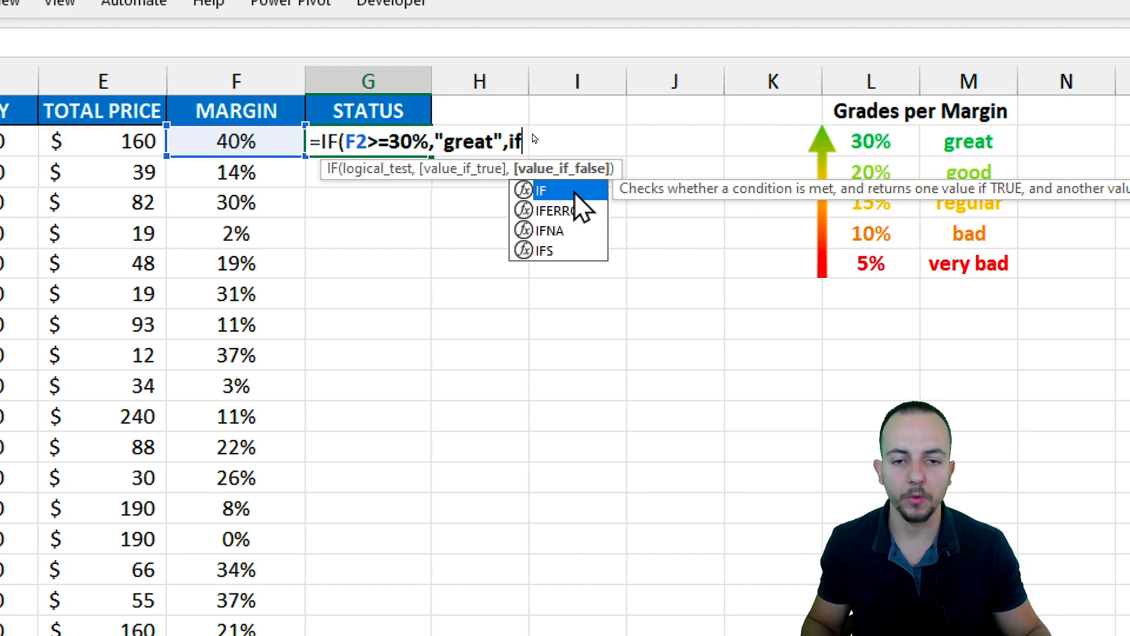
pyautogui.press('Tab')
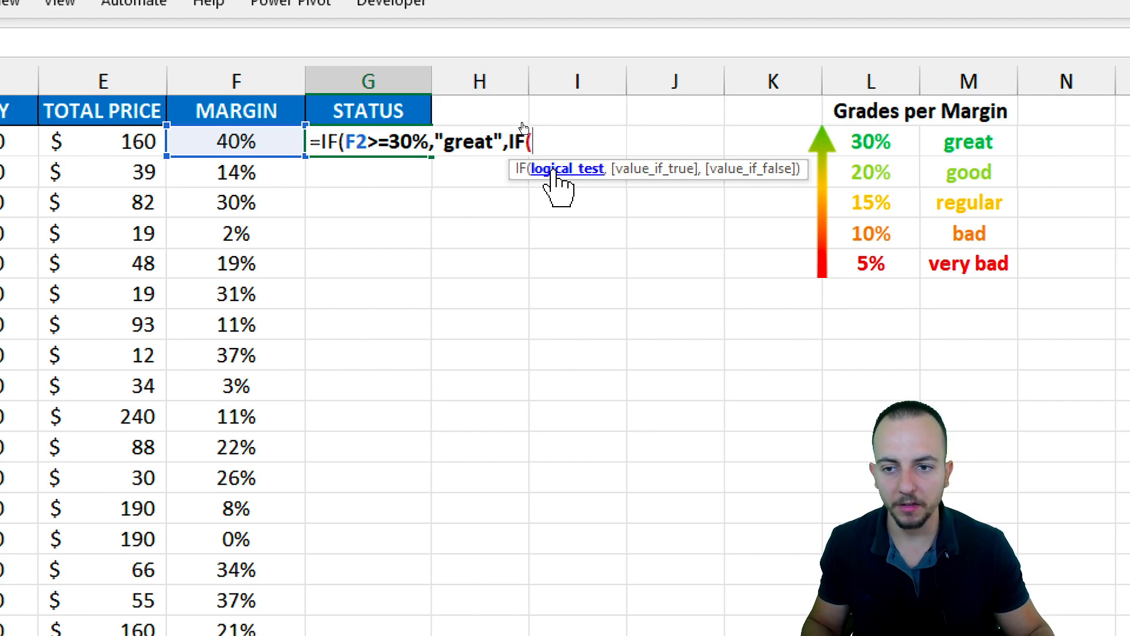
pyautogui.click(251, 145)
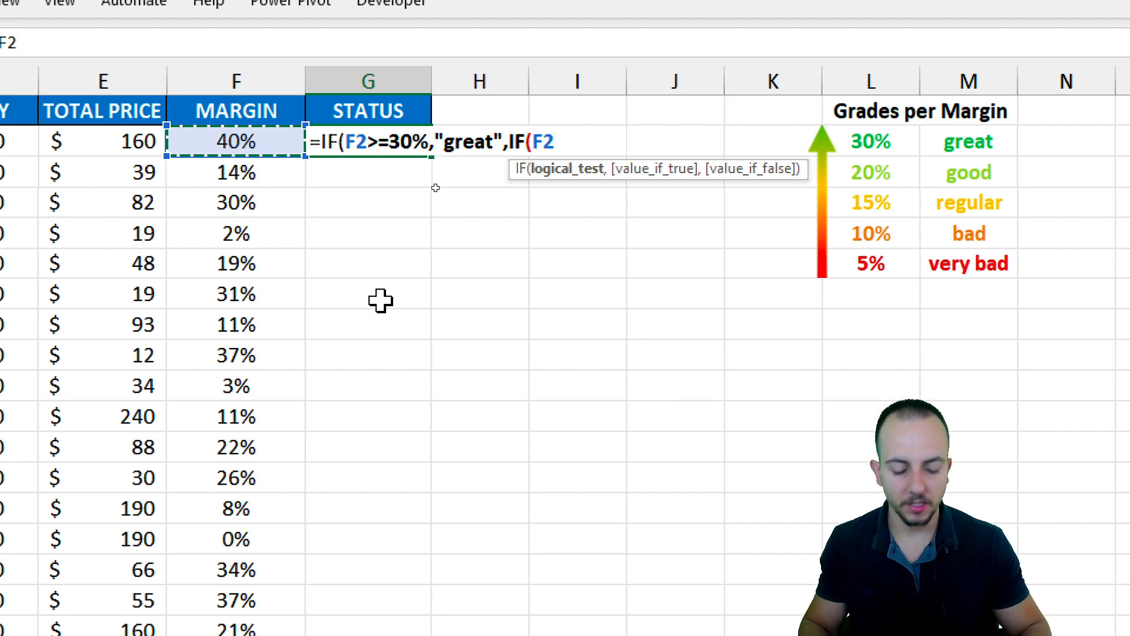
pyautogui.write('>=20')
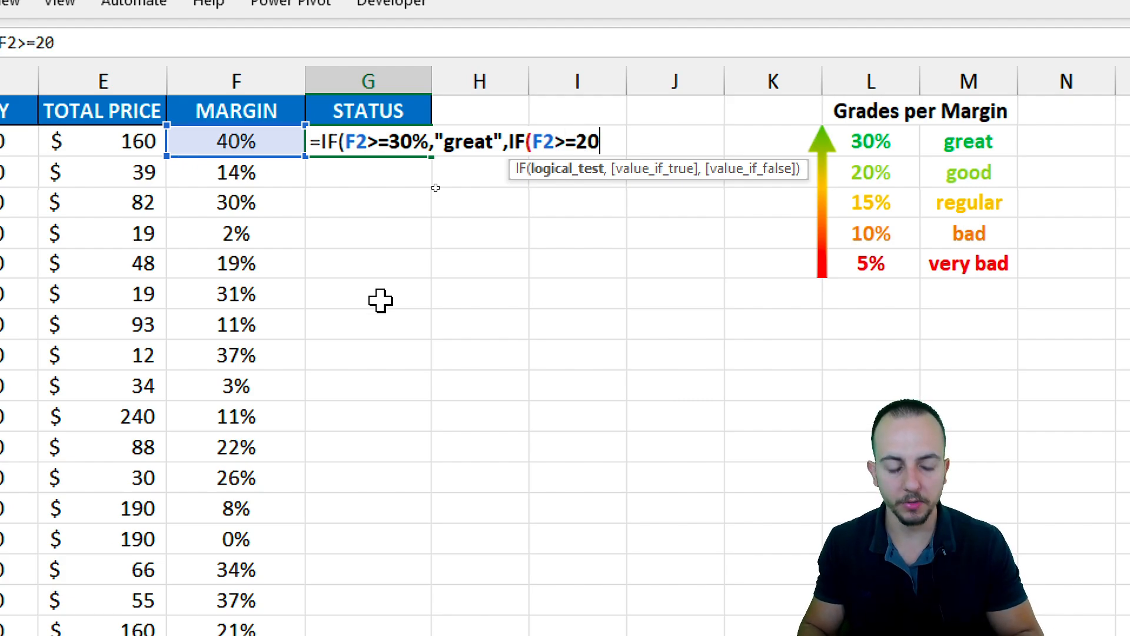
pyautogui.write('%,')
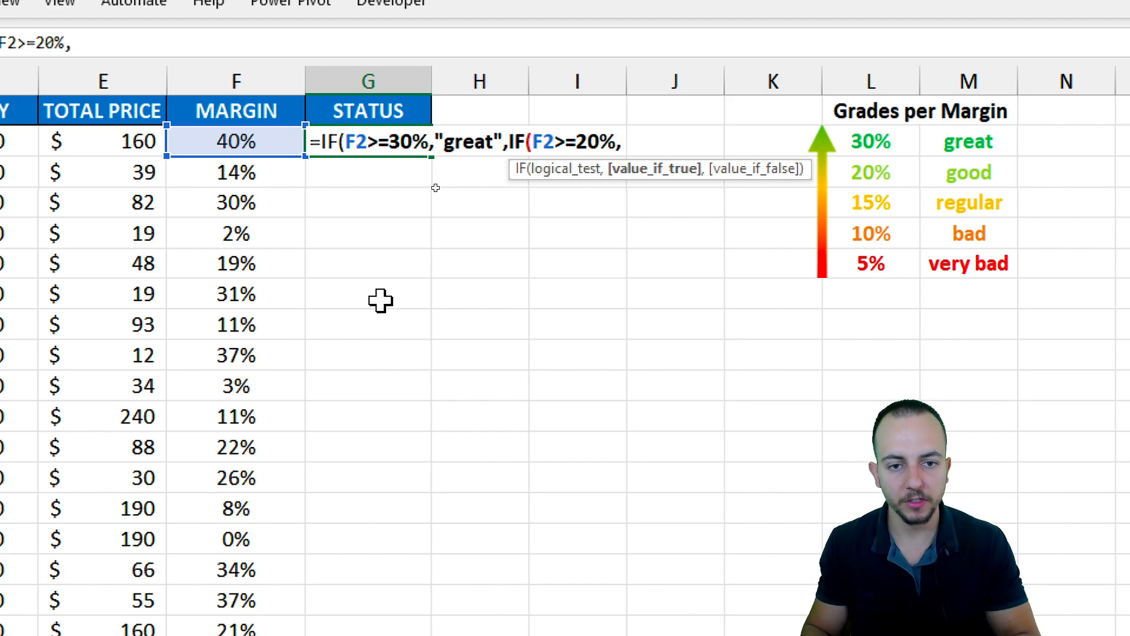
pyautogui.write('"')
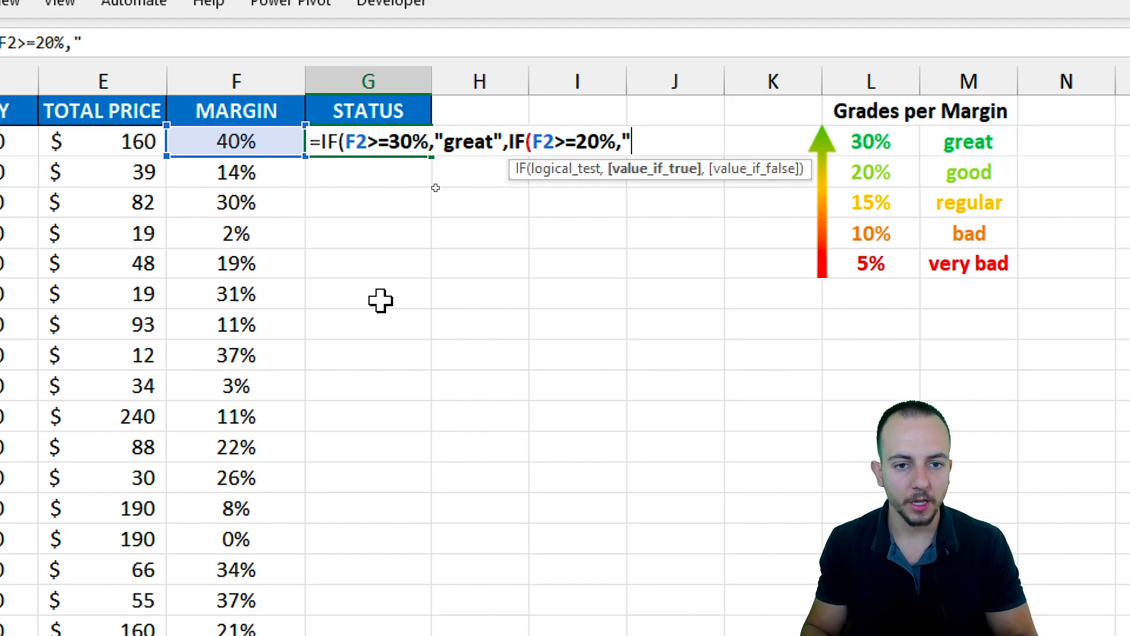
pyautogui.write('good')
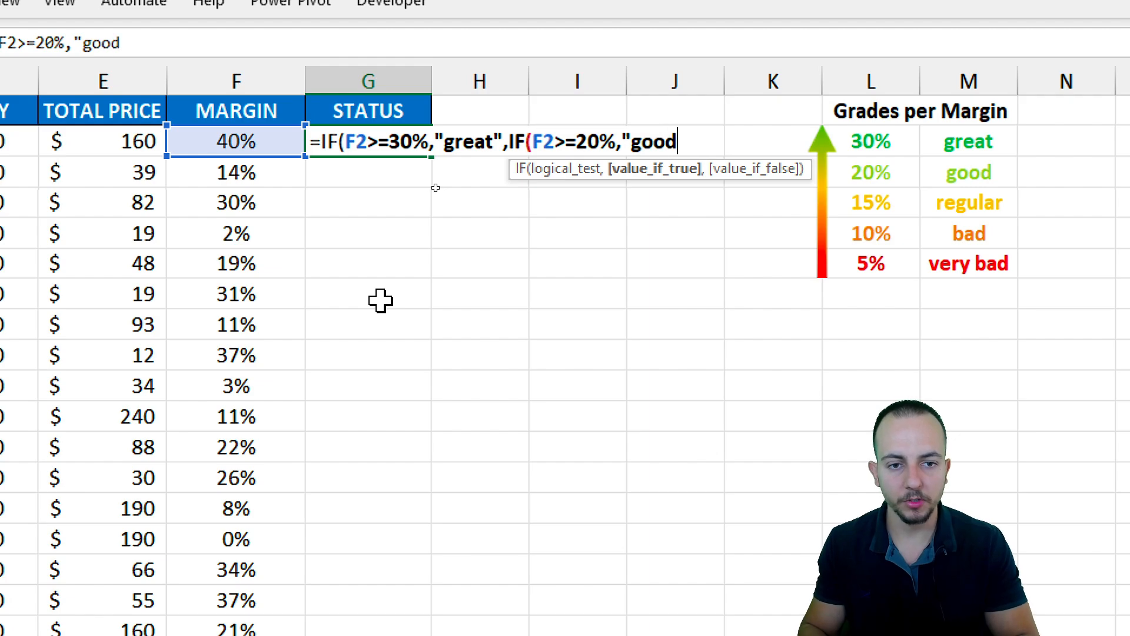
pyautogui.write('"')
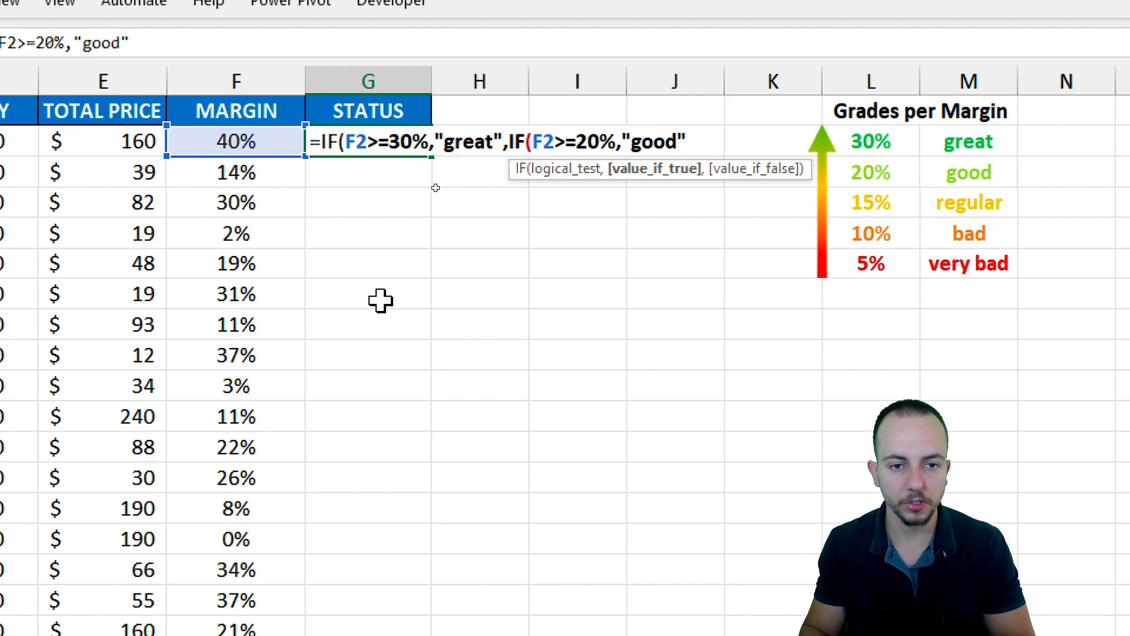
pyautogui.write(',')
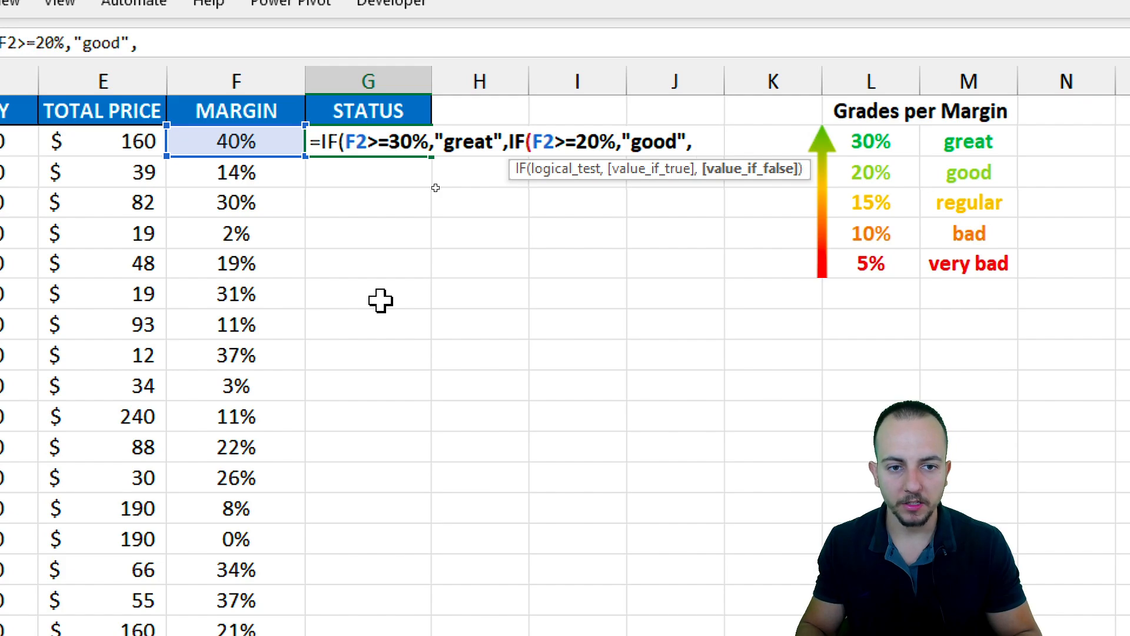
# - Continue the G2 formula on a new line with a third nested IF that tests F2>=15% and returns "regular"
pyautogui.hotkey('alt', 'Return')
pyautogui.write('if')
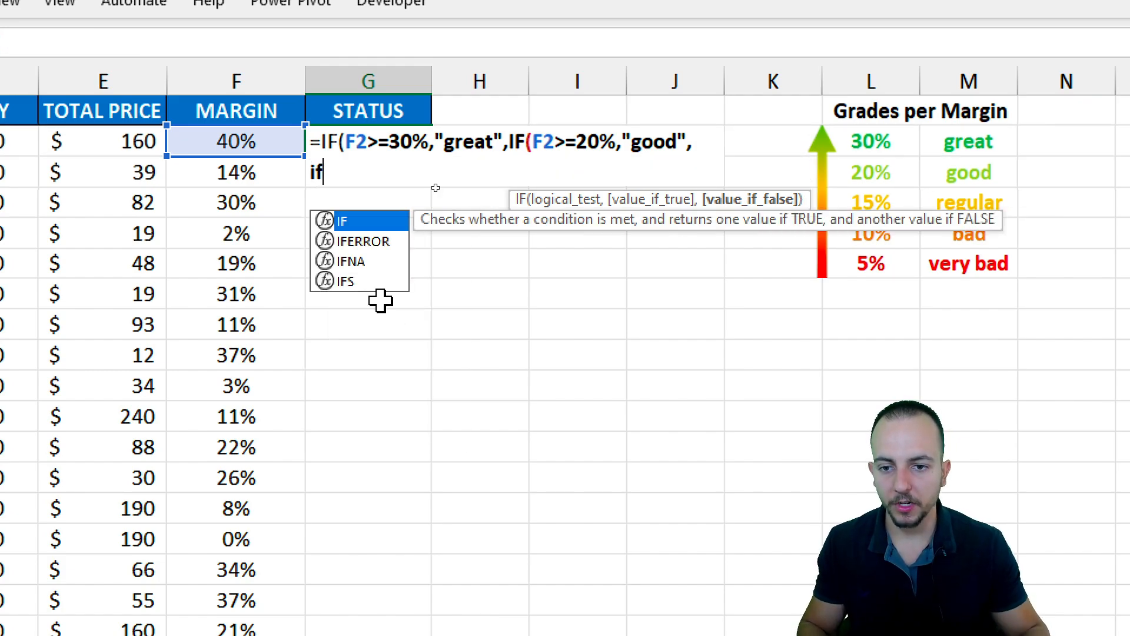
pyautogui.press('Tab')
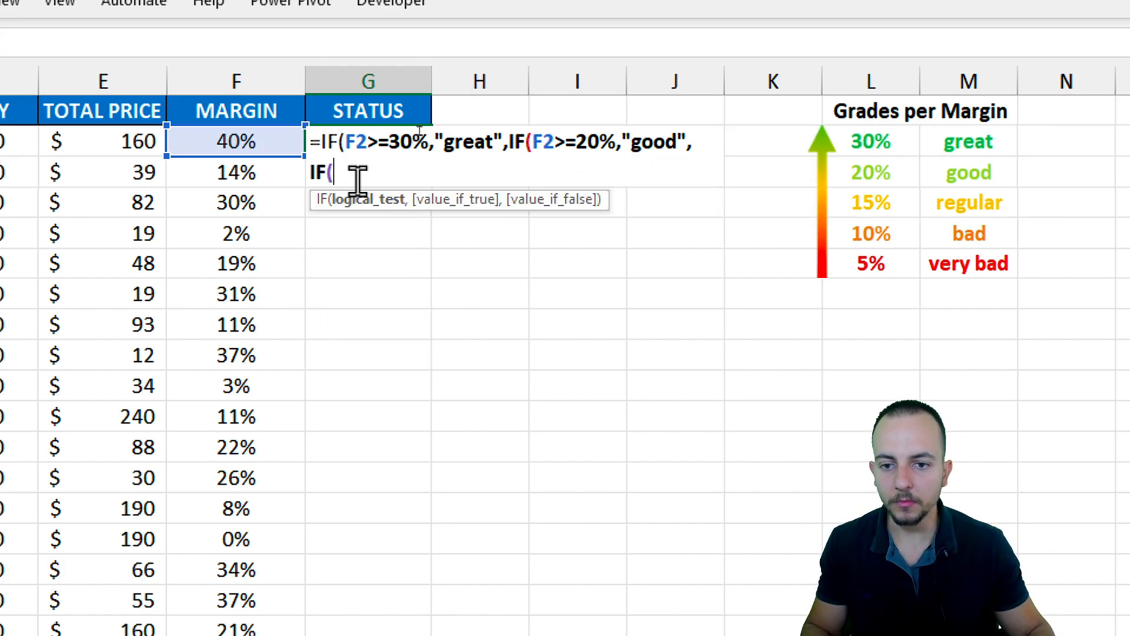
pyautogui.click(241, 143)
pyautogui.write('>')
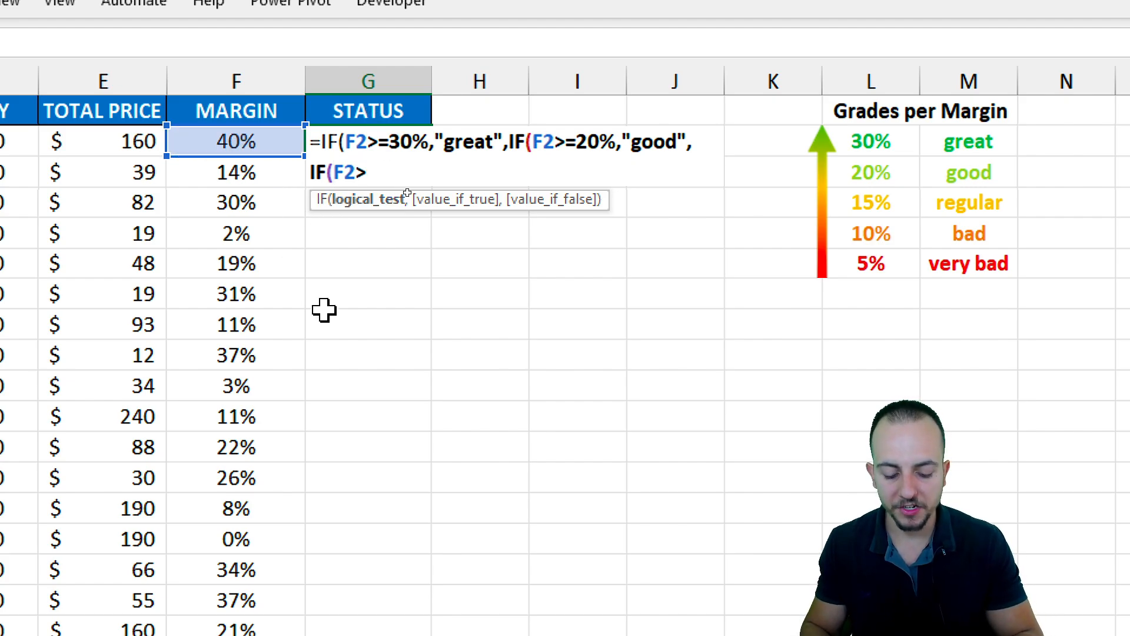
pyautogui.write('=')
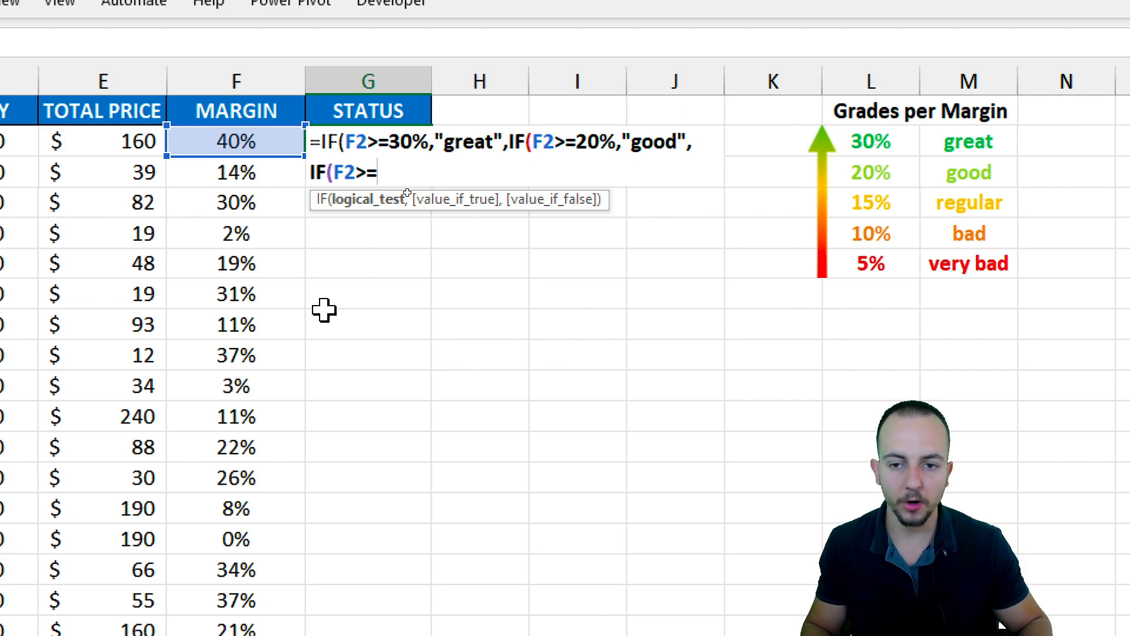
pyautogui.write('15')
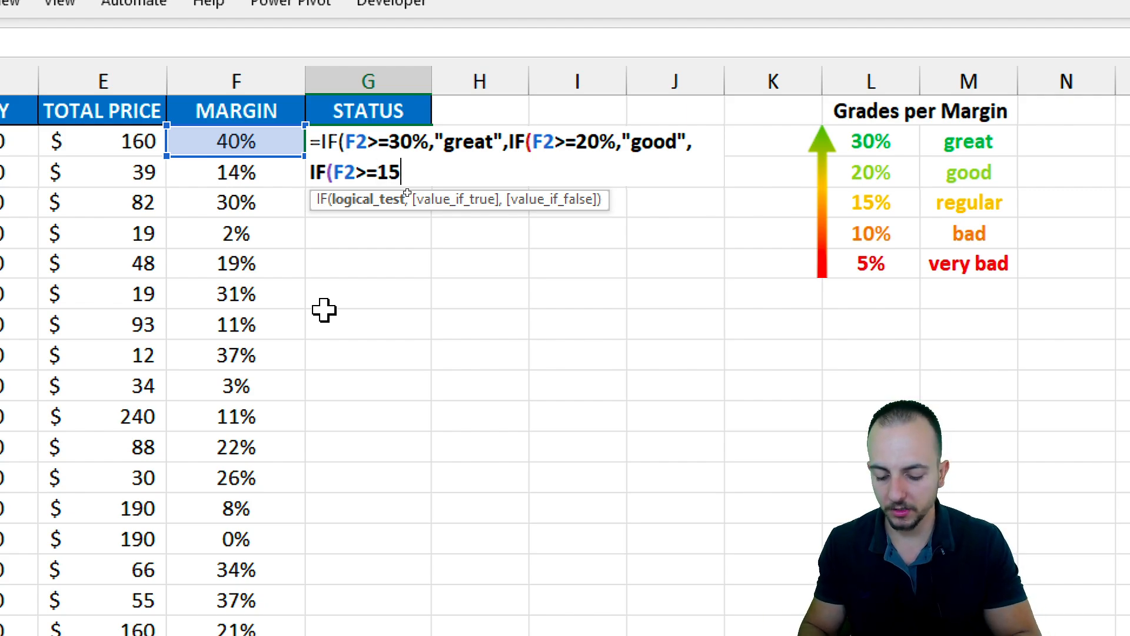
pyautogui.write('%,"regular')
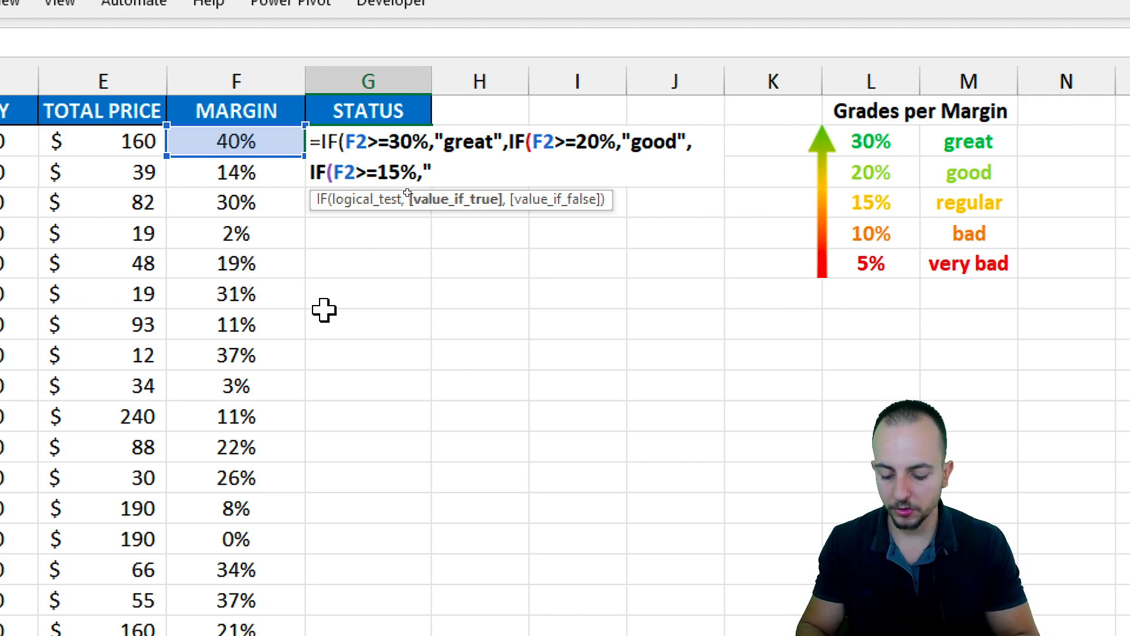
pyautogui.write('"')
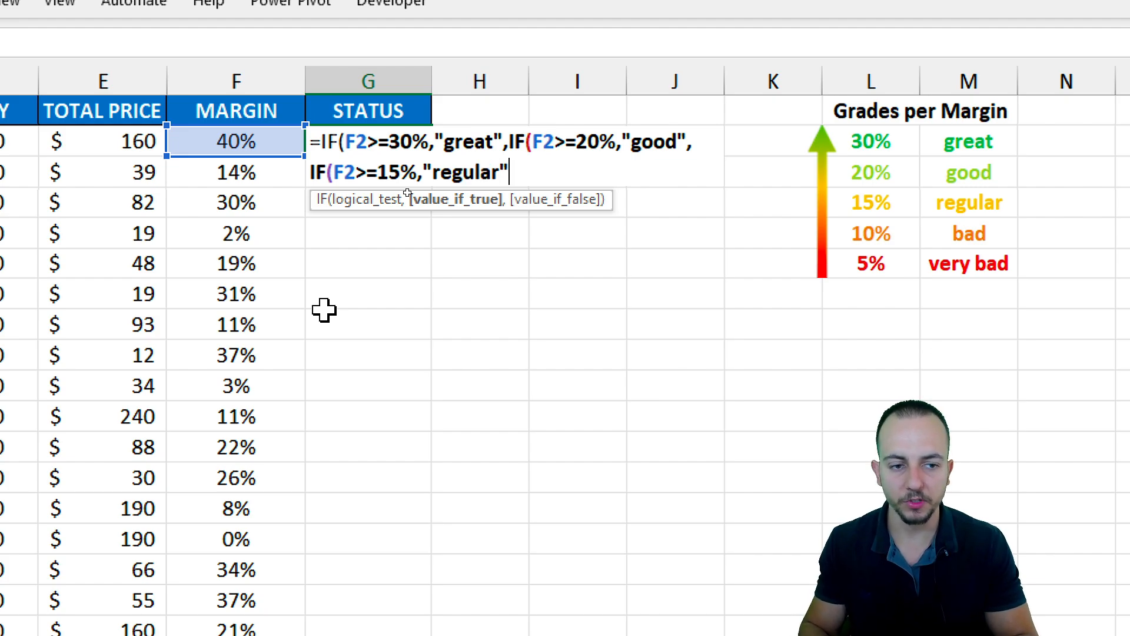
pyautogui.write(',')
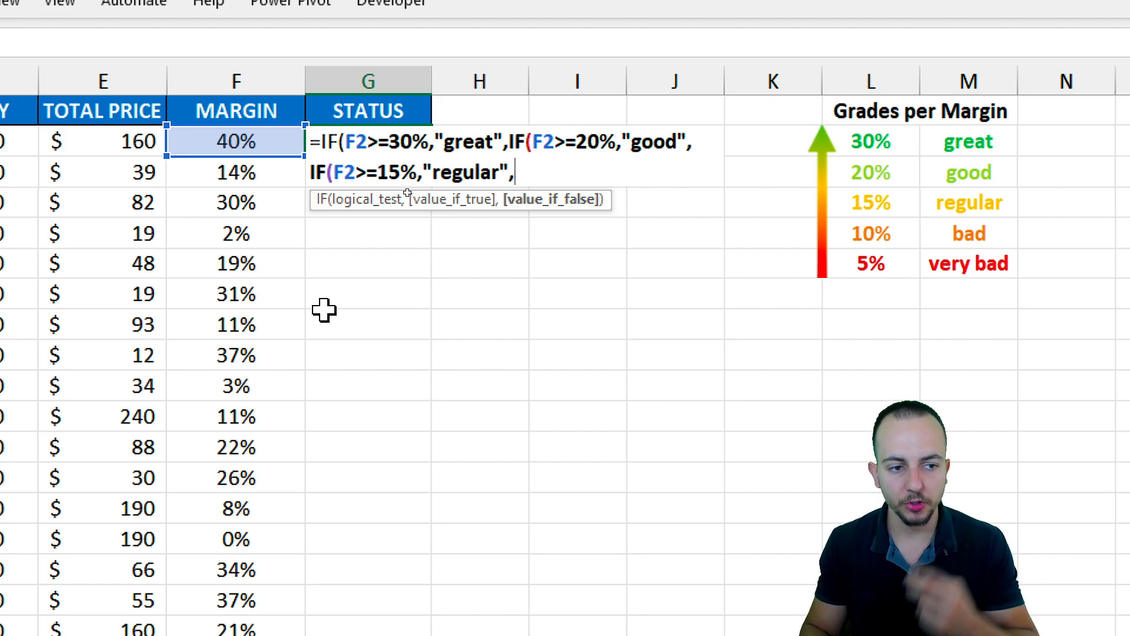
# - Nest a fourth IF as the value_if_false, testing F2>=10% and returning "bad" when true
pyautogui.write('if')
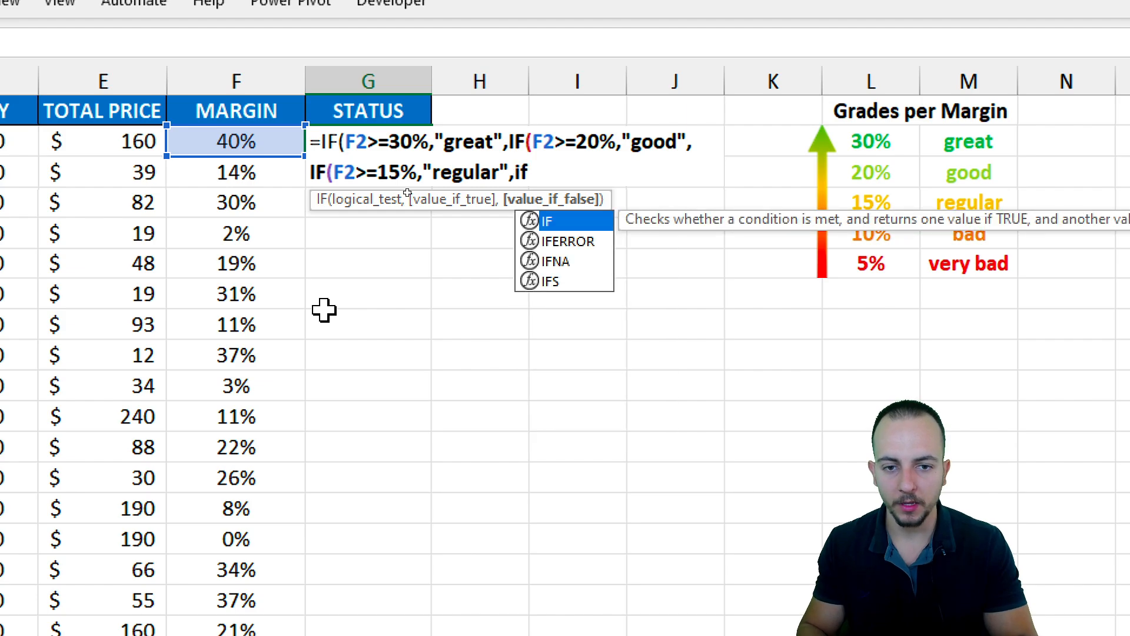
pyautogui.doubleClick(545, 216)
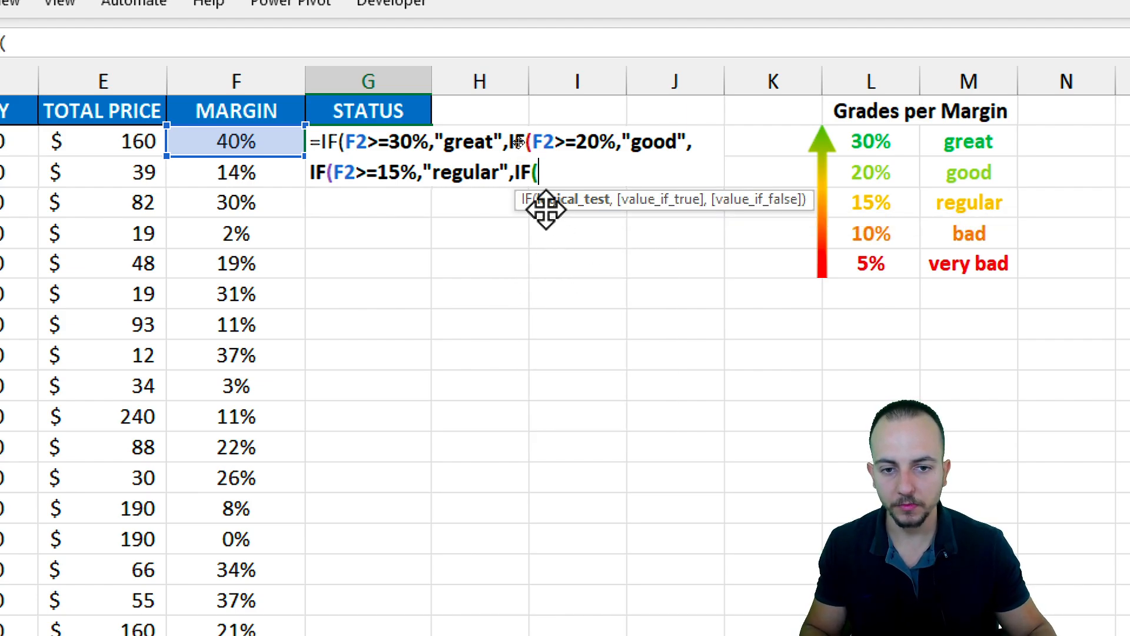
pyautogui.click(236, 152)
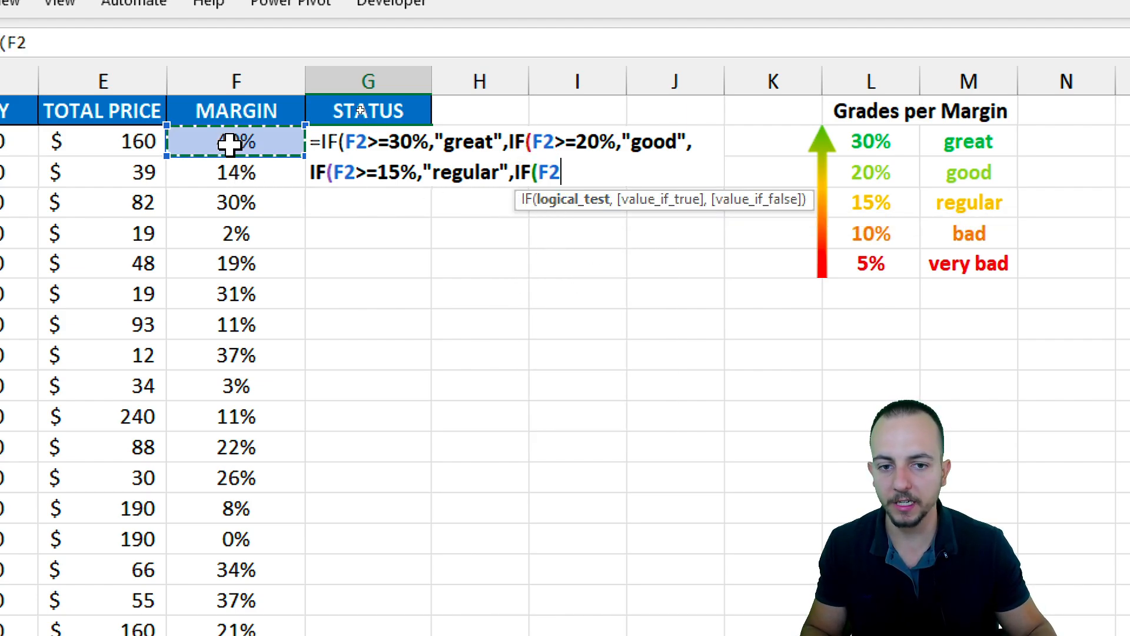
pyautogui.write('>')
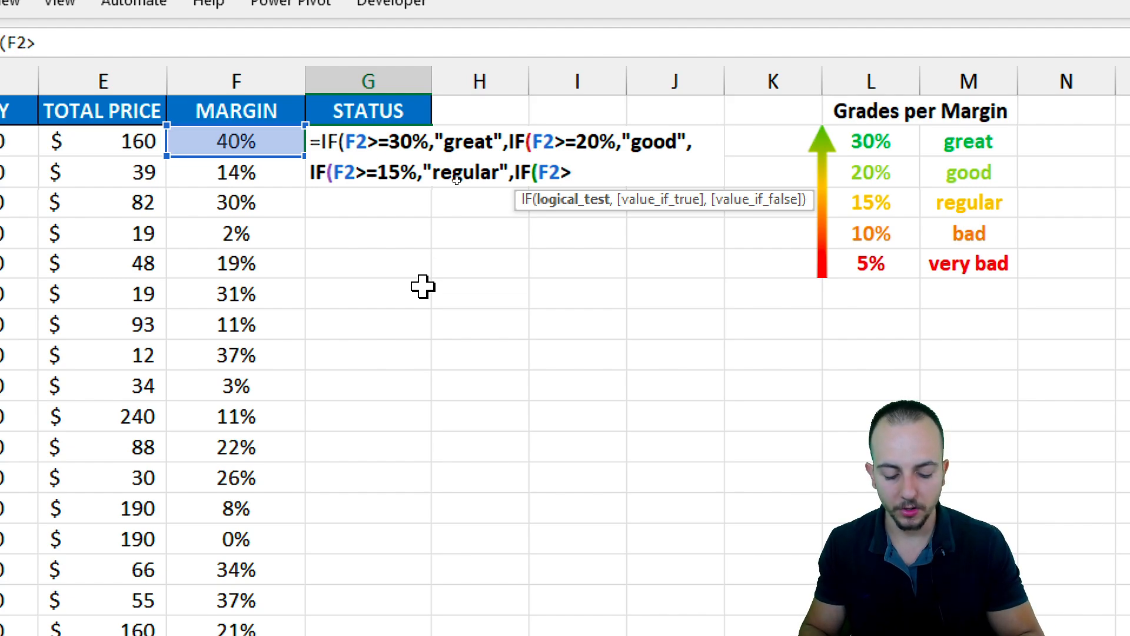
pyautogui.write('=10%')
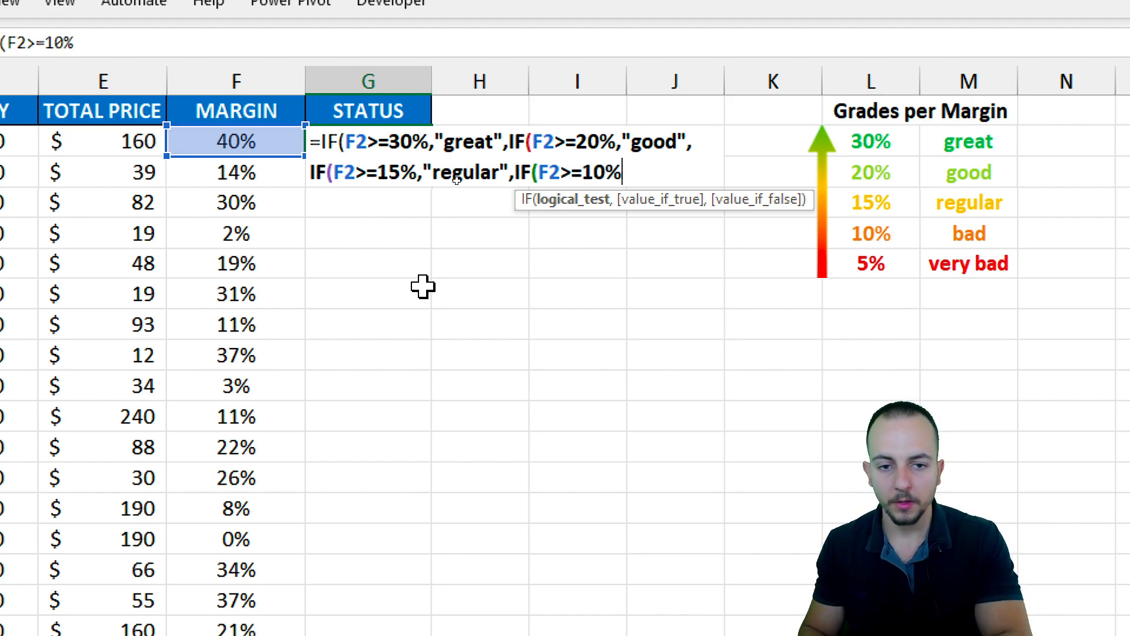
pyautogui.write(',"')
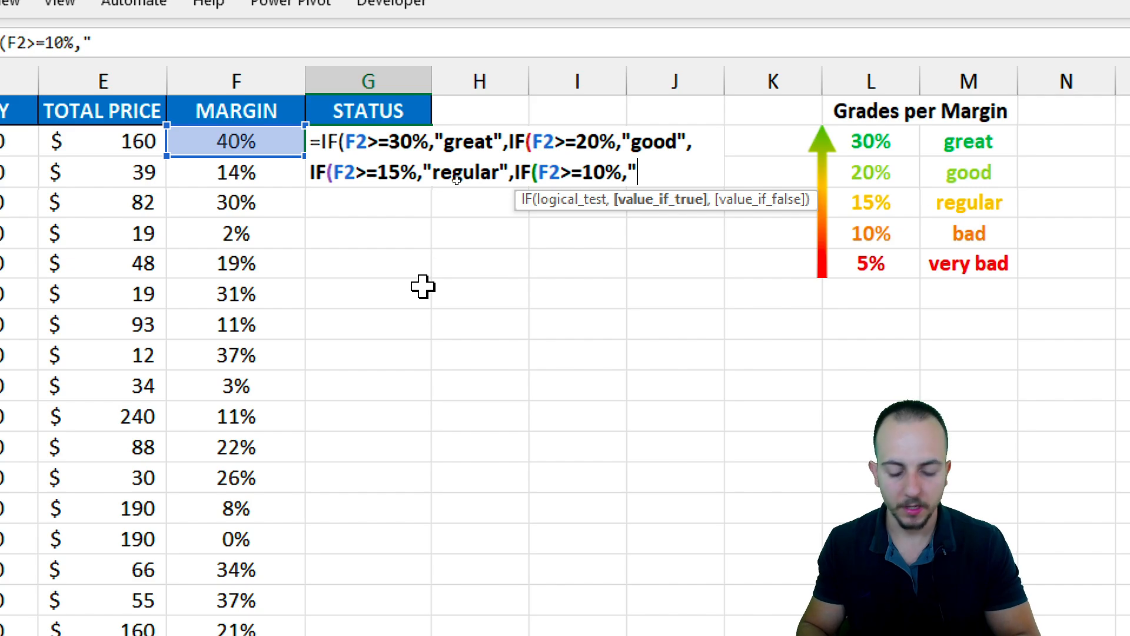
pyautogui.write('bad"')
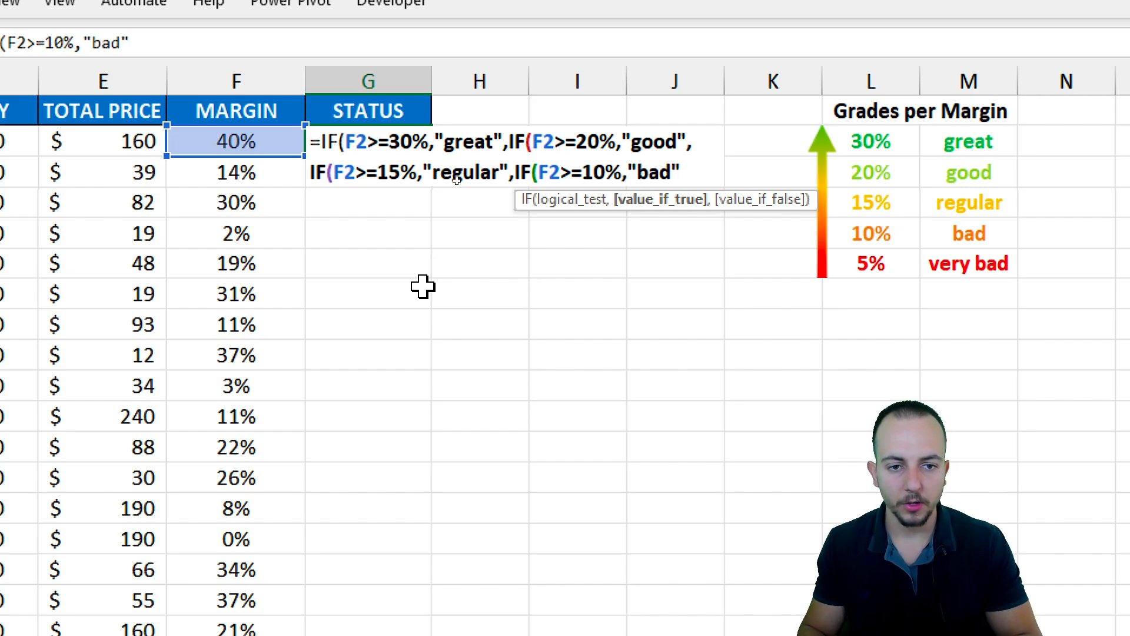
pyautogui.write(',')
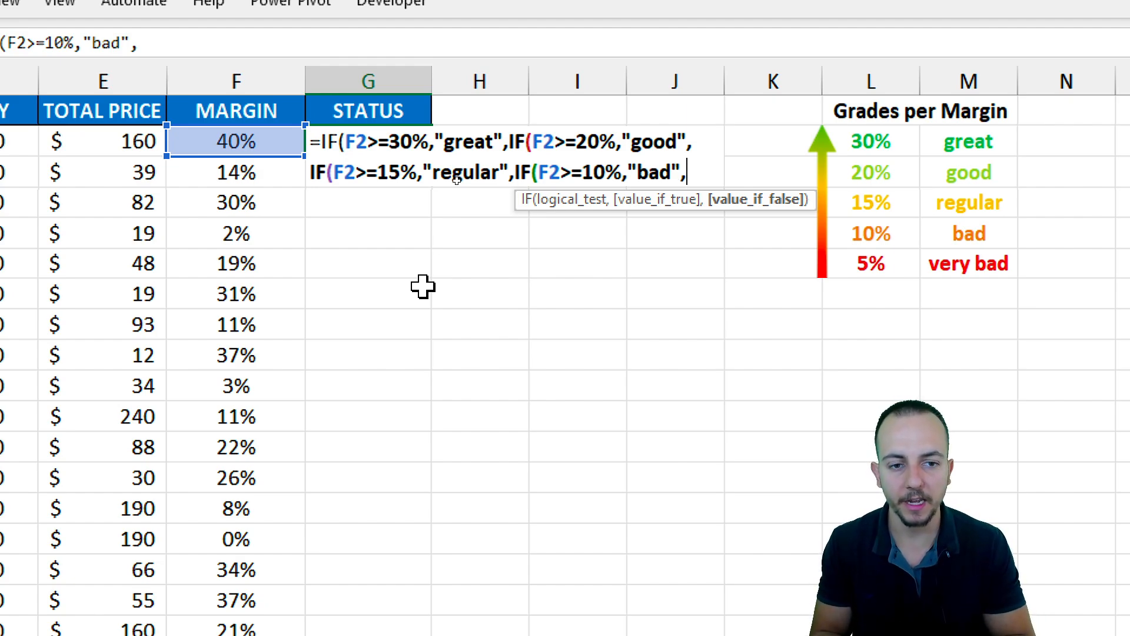
# - Enter "very bad" as the final value_if_false, close all four IF functions and commit the G2 formula
pyautogui.write('"')
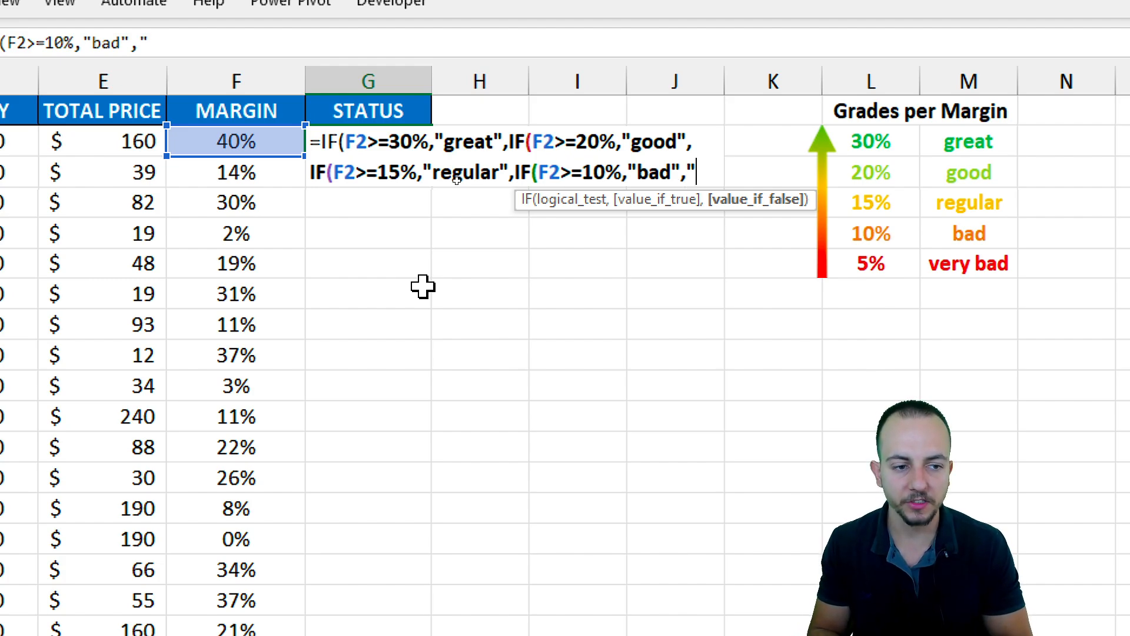
pyautogui.write(',"very bad"')
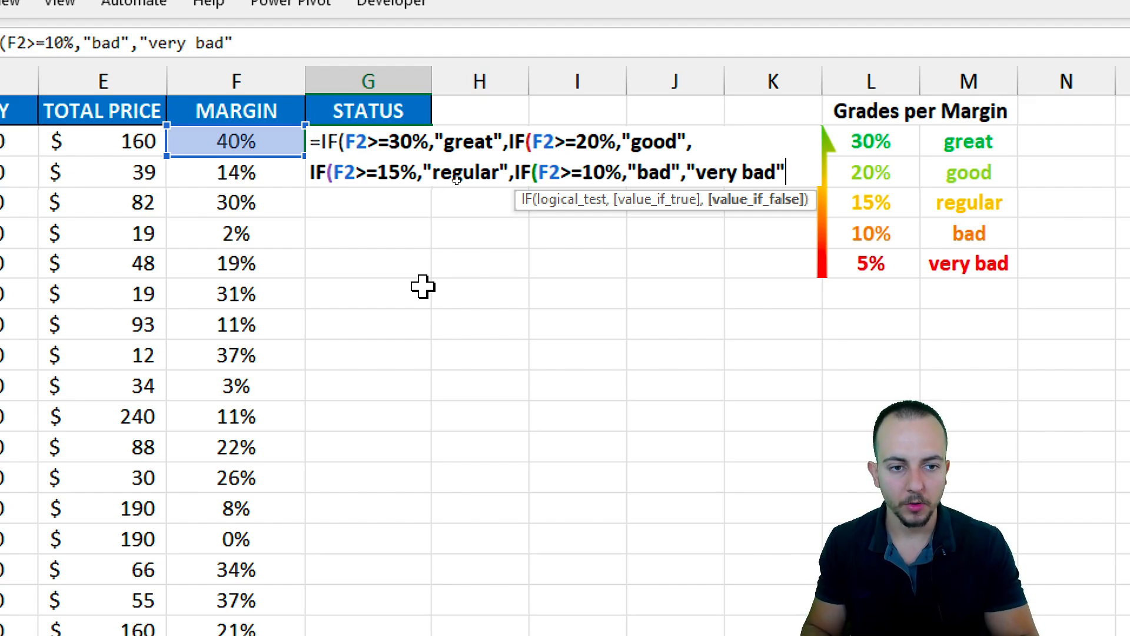
pyautogui.write('))')
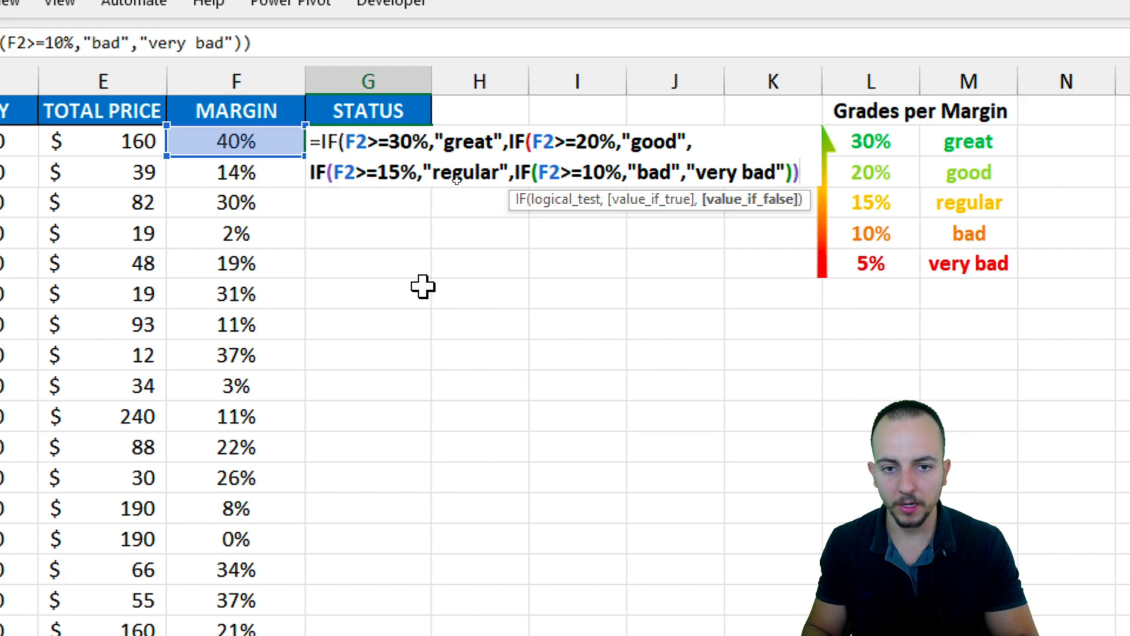
pyautogui.write('))')
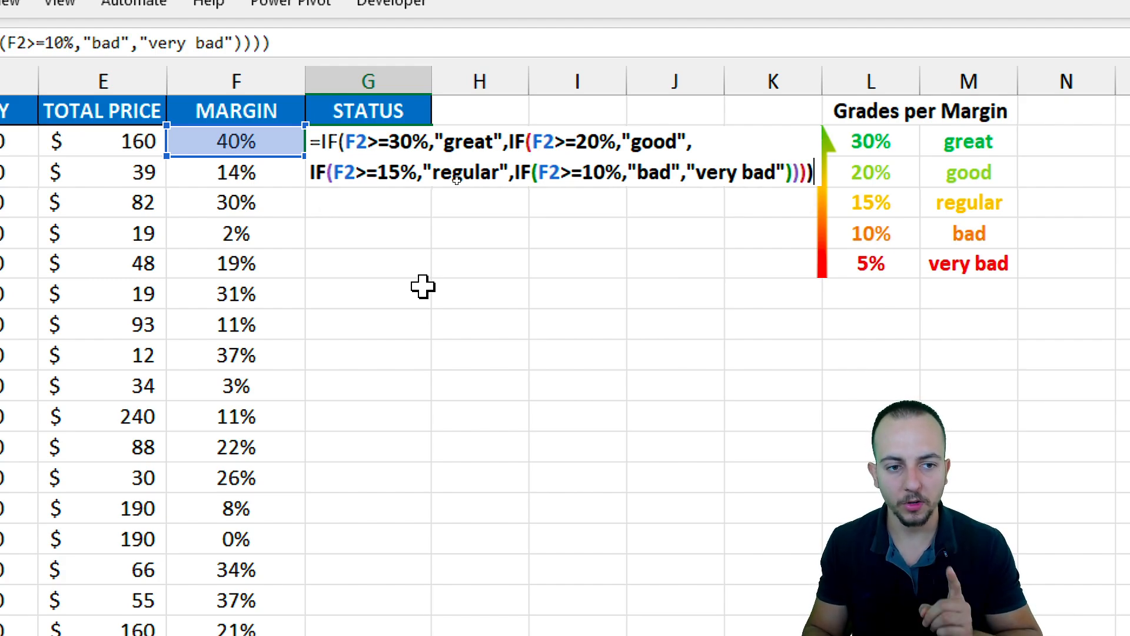
pyautogui.press('Return')
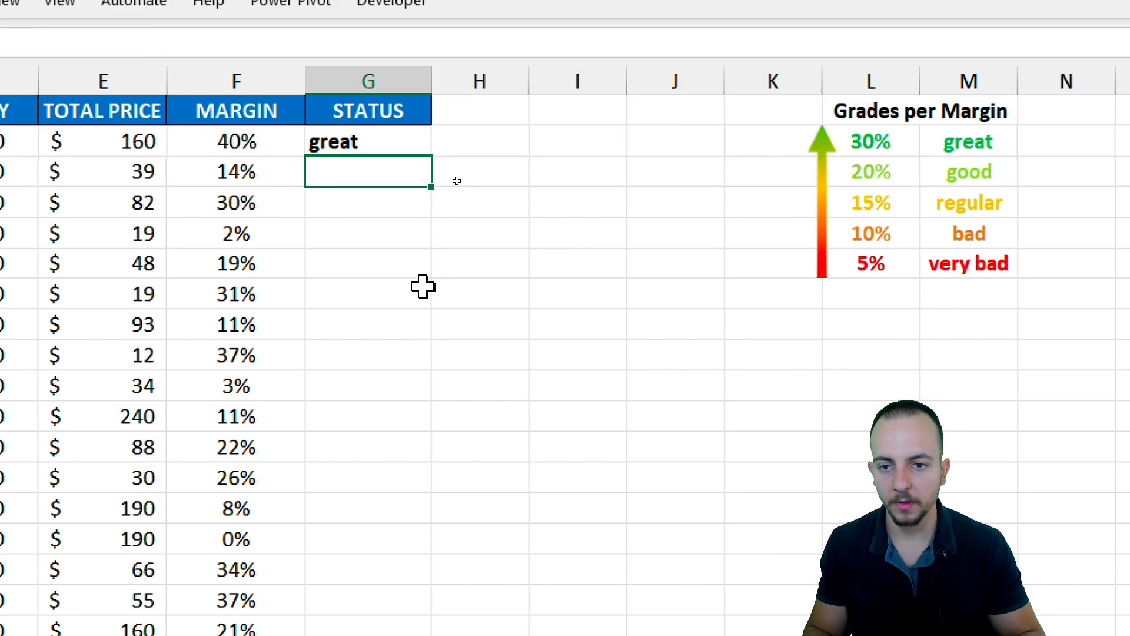
# - Fill the G2 status formula down column G to the last data row, 304, and return to the top
pyautogui.click(377, 150)
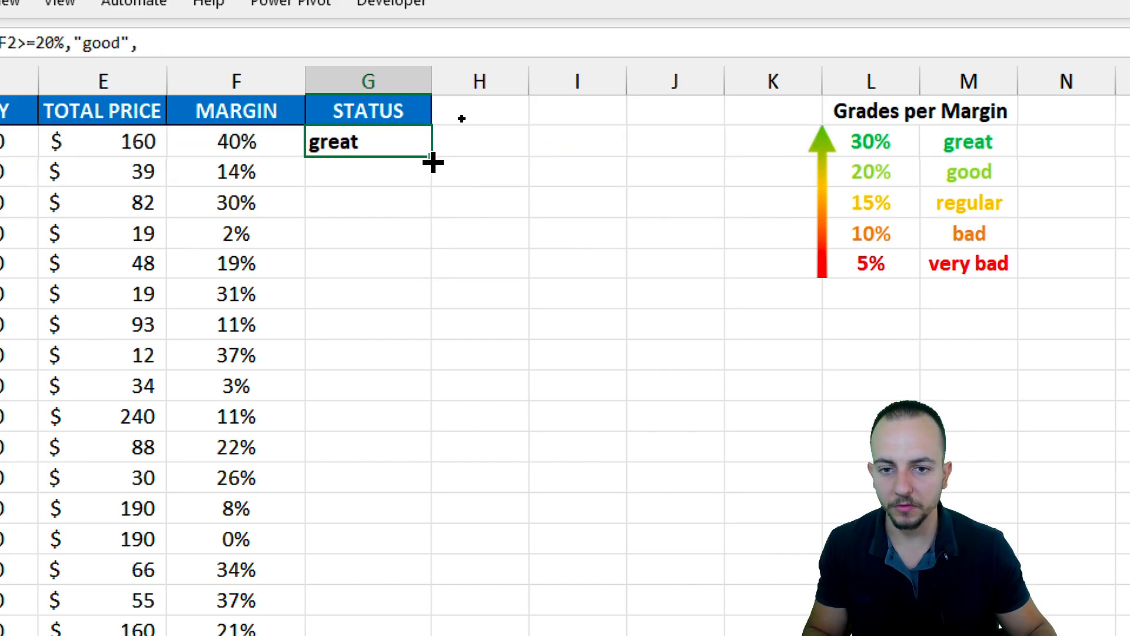
pyautogui.moveTo(432, 157); pyautogui.dragTo(450, 595)
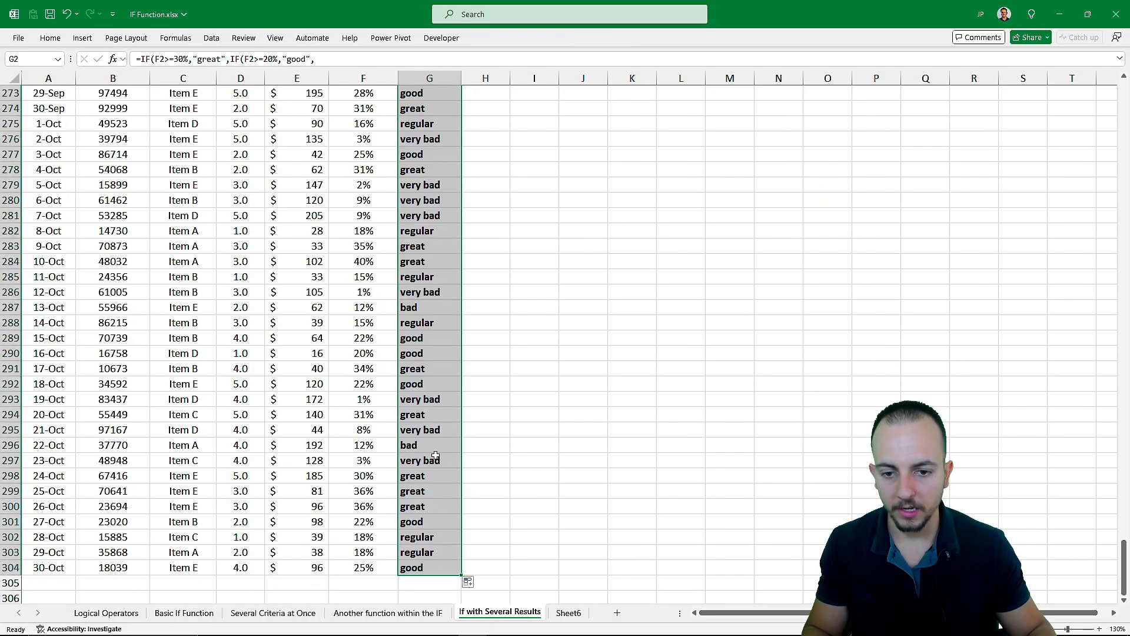
pyautogui.scroll(20, 422, 190)
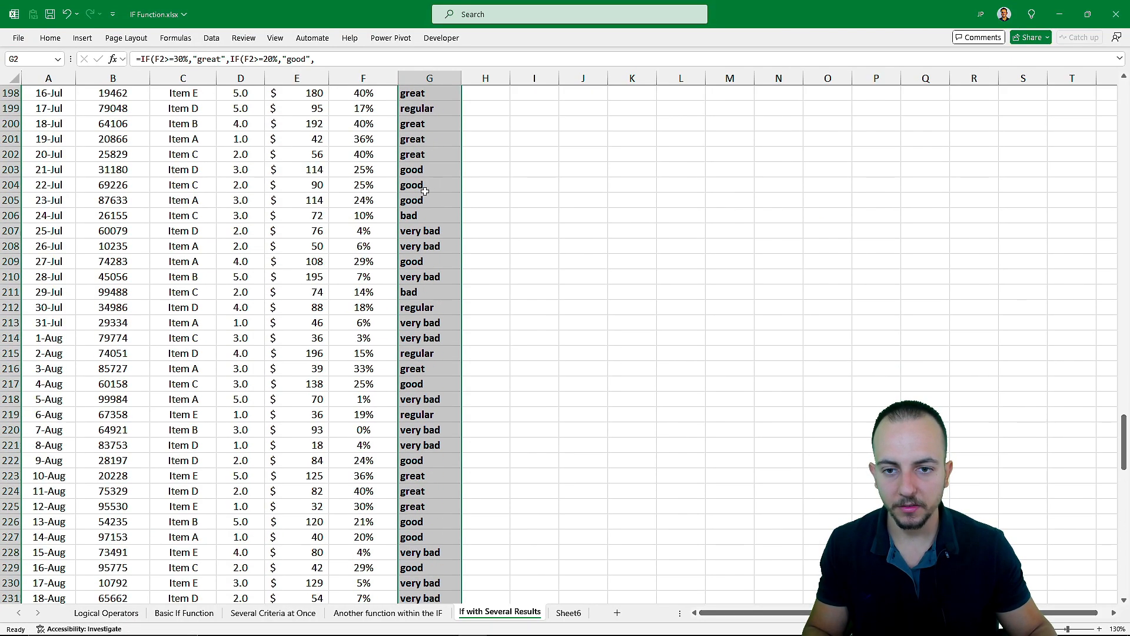
pyautogui.scroll(20, 423, 190)
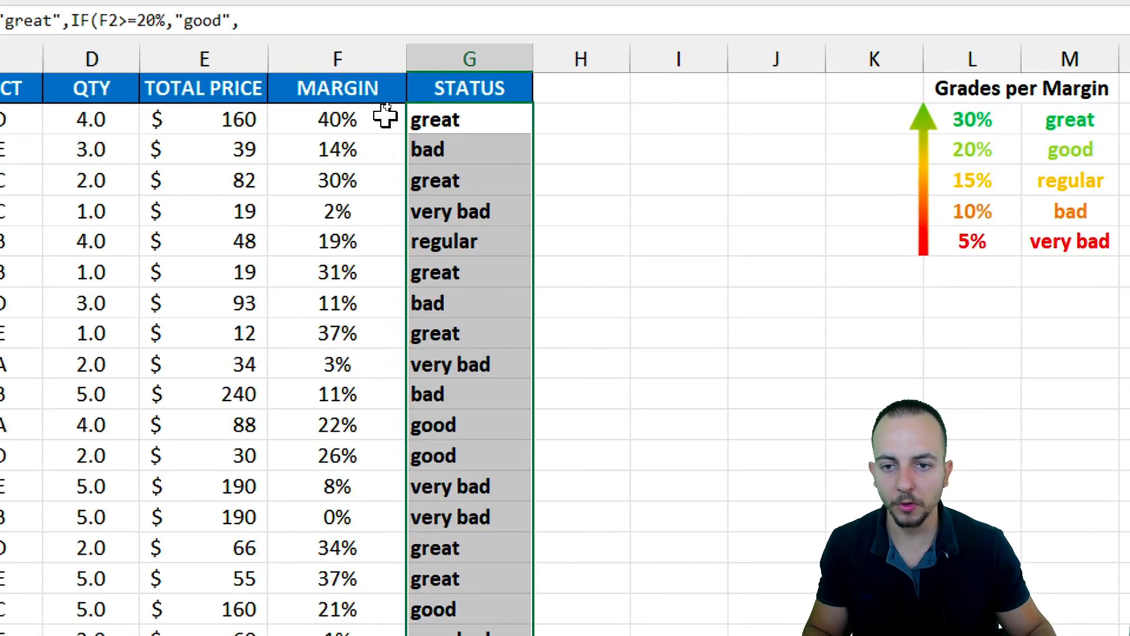
# - Test the great, good and regular thresholds by setting the F2 margin to 30%, 29%, 20% and 19% in turn
pyautogui.moveTo(361, 108); pyautogui.dragTo(409, 108)
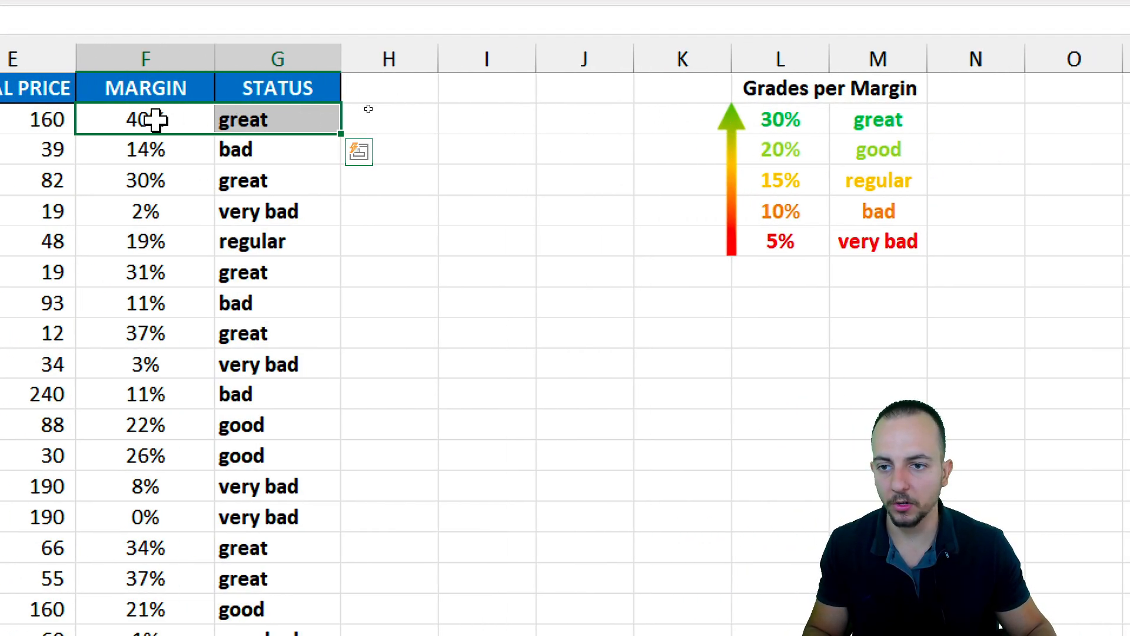
pyautogui.click(290, 120)
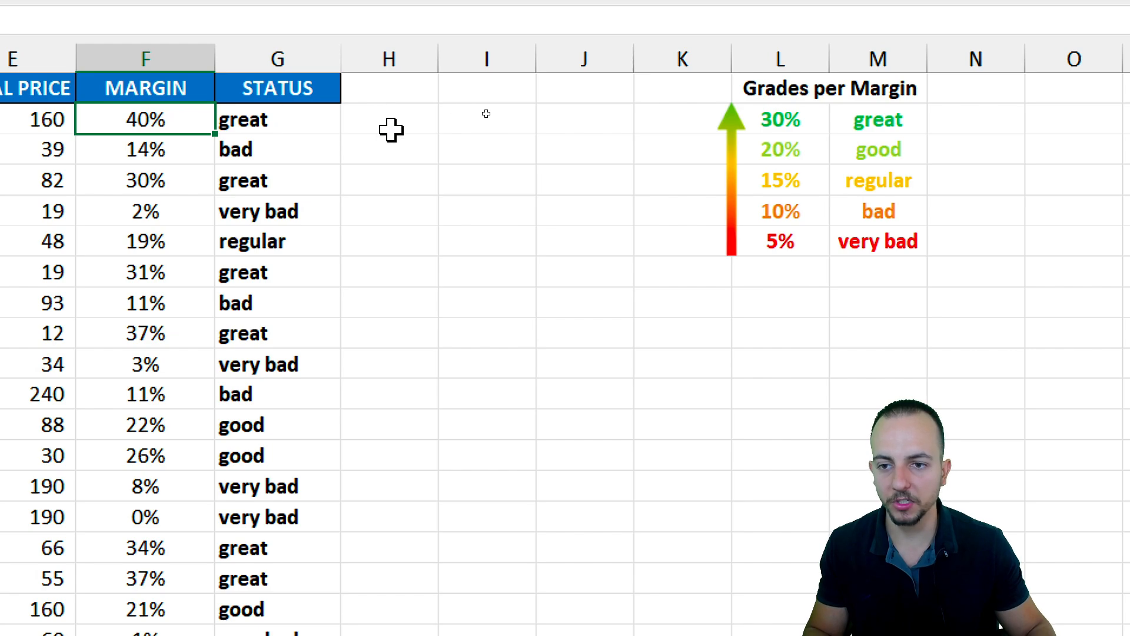
pyautogui.write('30')
pyautogui.hotkey('ctrl', 'Return')
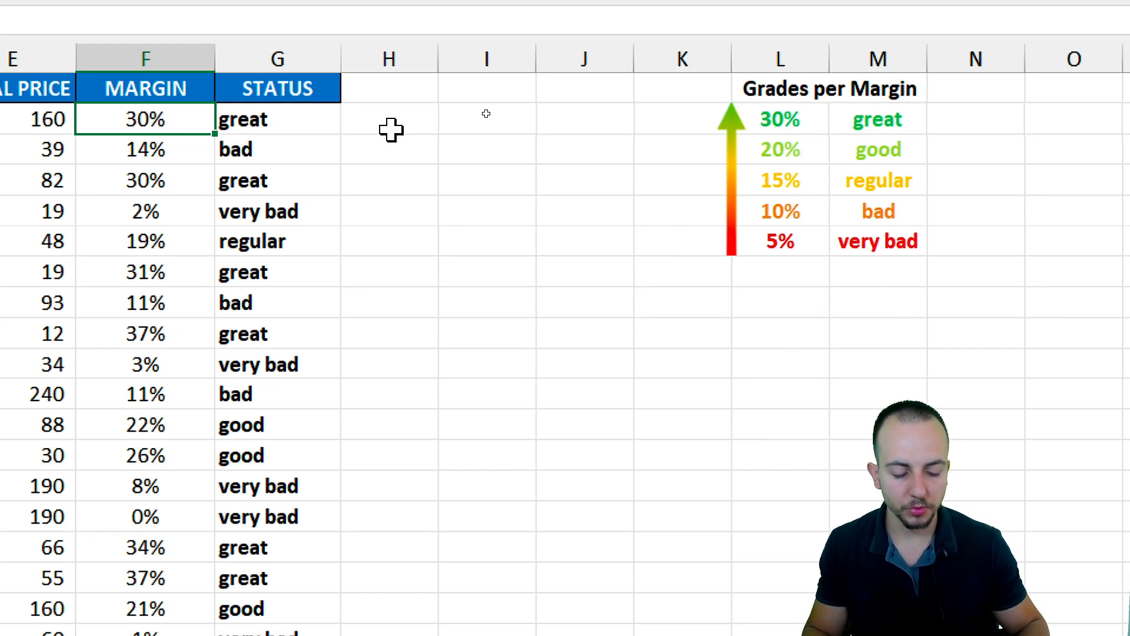
pyautogui.write('29')
pyautogui.hotkey('ctrl', 'Return')
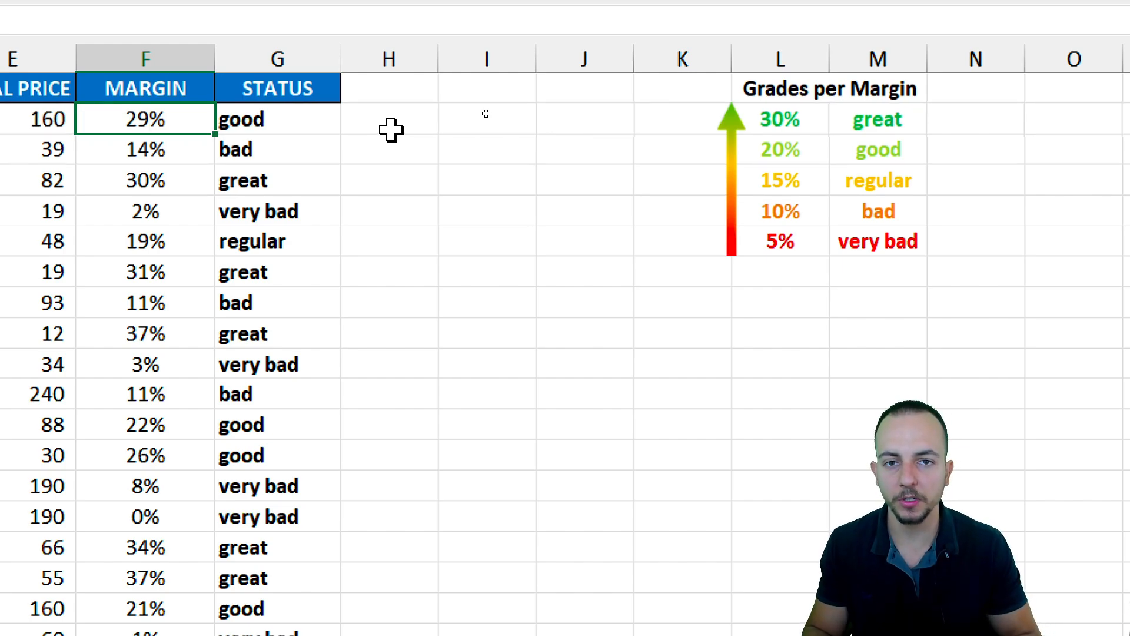
pyautogui.write('20')
pyautogui.hotkey('ctrl', 'Return')
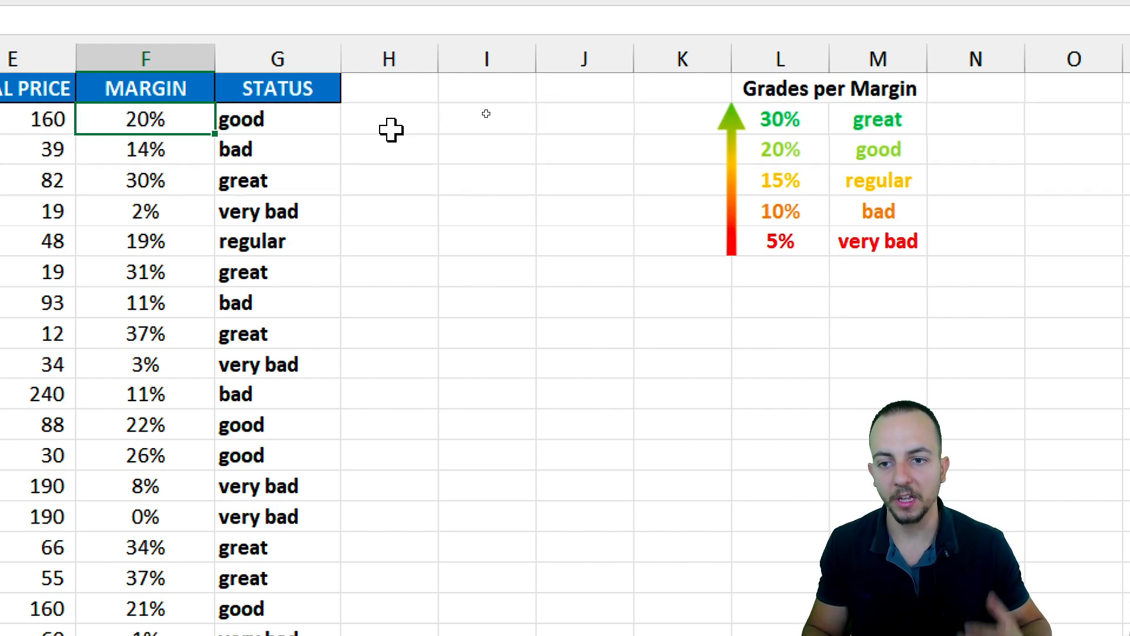
pyautogui.write('19')
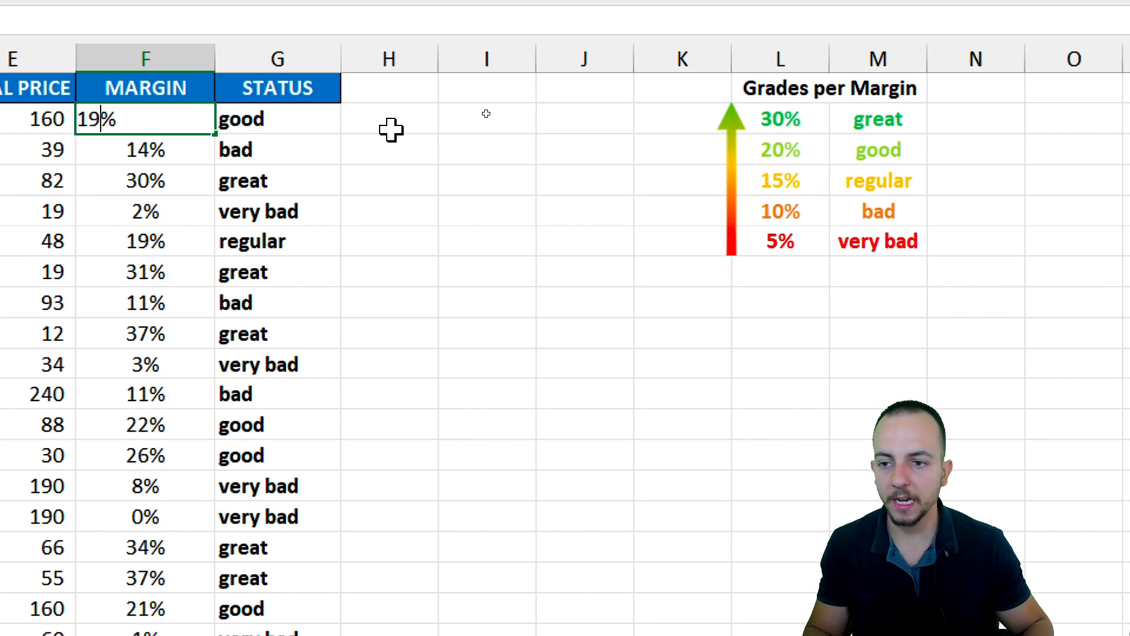
pyautogui.hotkey('ctrl', 'Return')
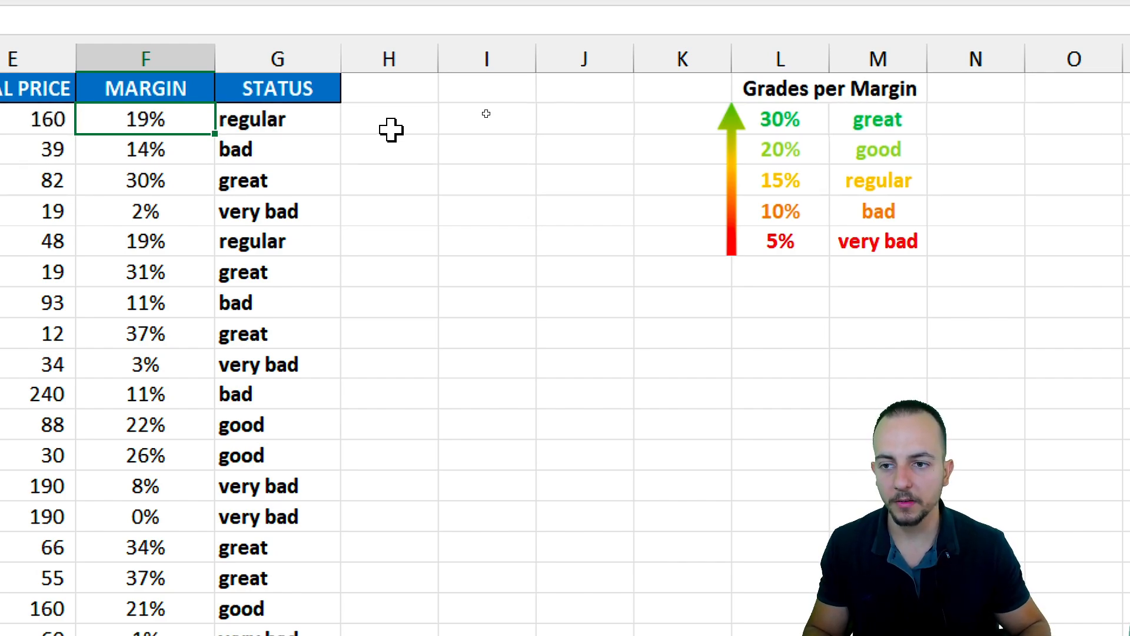
# - Test the regular, bad and very bad thresholds by setting the F2 margin to 15%, 14%, 10% and 9% in turn
pyautogui.write('15')
pyautogui.hotkey('ctrl', 'Return')
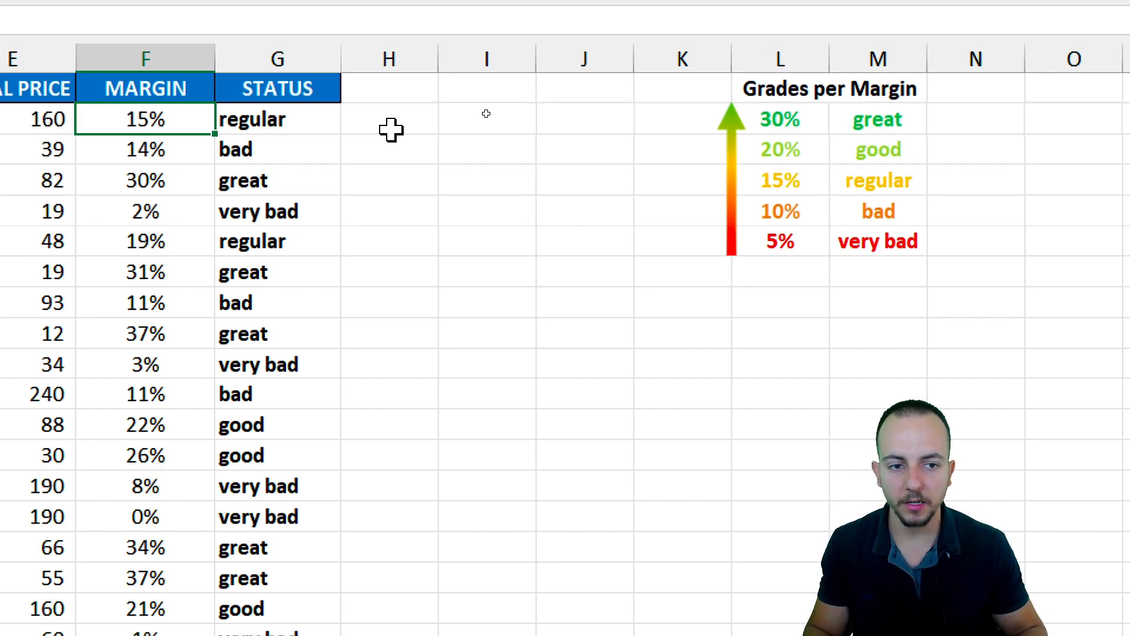
pyautogui.write('14')
pyautogui.hotkey('ctrl', 'Return')
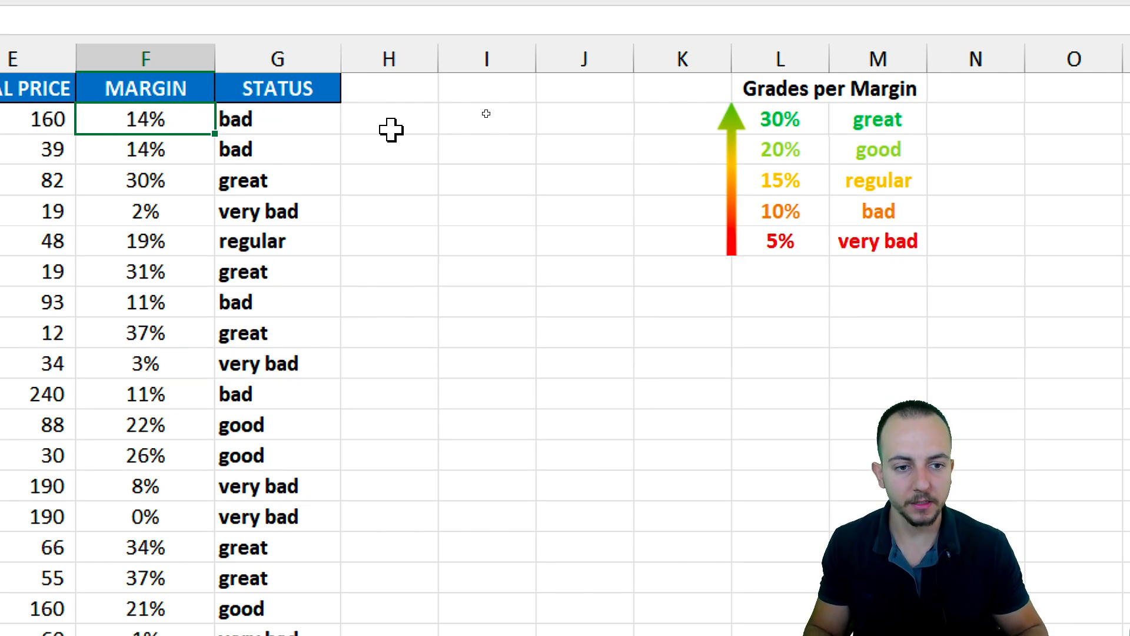
pyautogui.write('10')
pyautogui.hotkey('ctrl', 'Return')
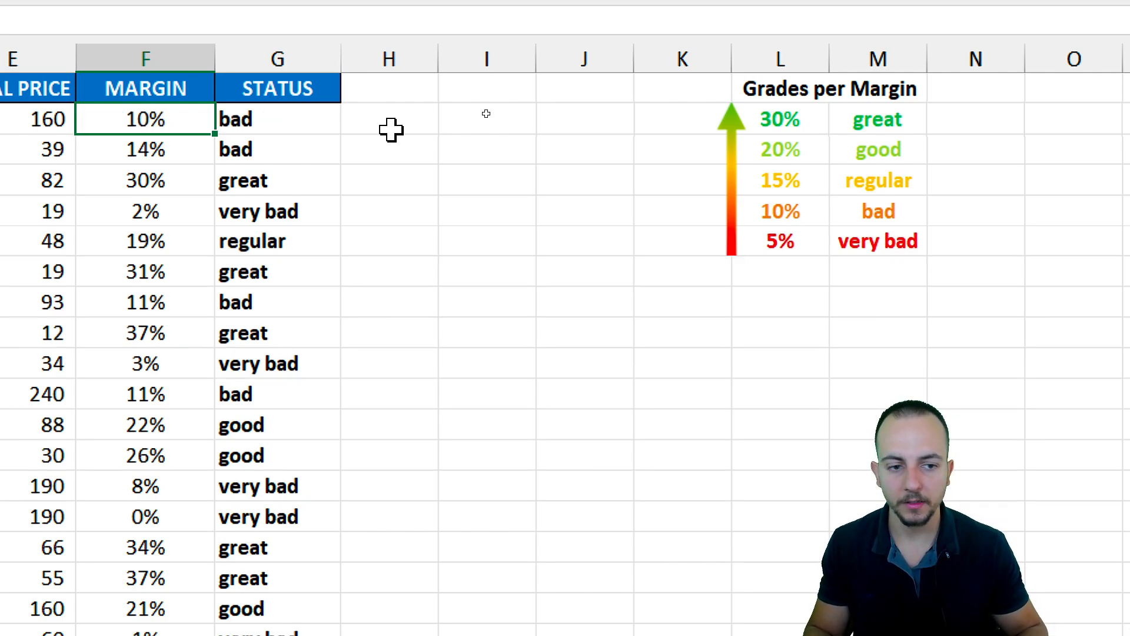
pyautogui.write('9')
pyautogui.hotkey('ctrl', 'Return')
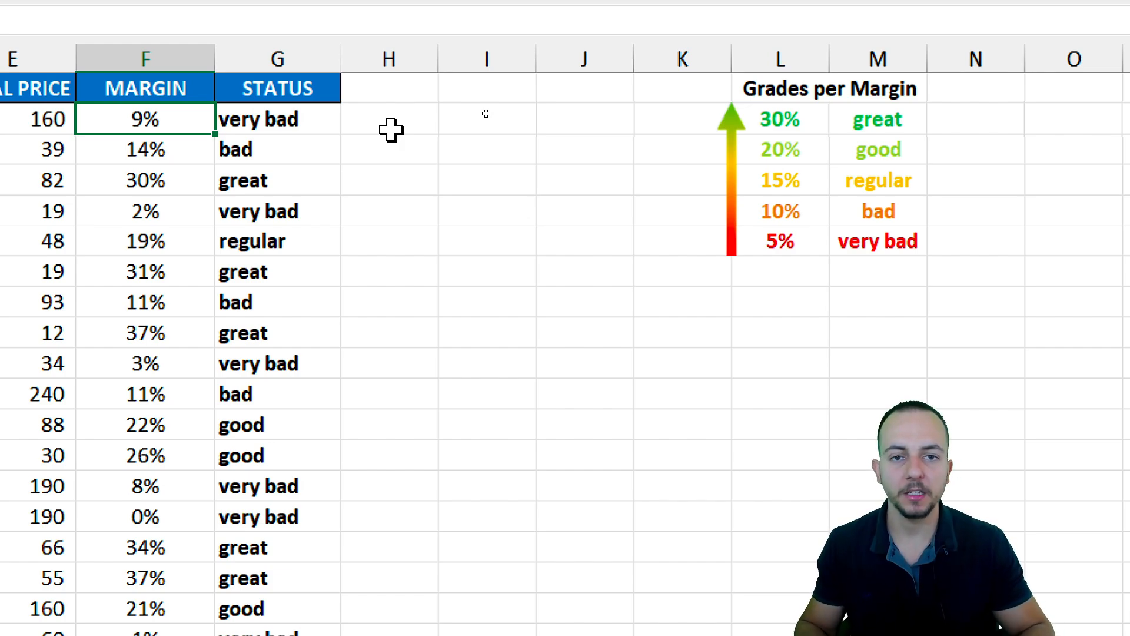
# - Review the empty row below the Grades per Margin table and the grade labels in M2:M6 by selecting them
pyautogui.moveTo(767, 270); pyautogui.dragTo(857, 267)
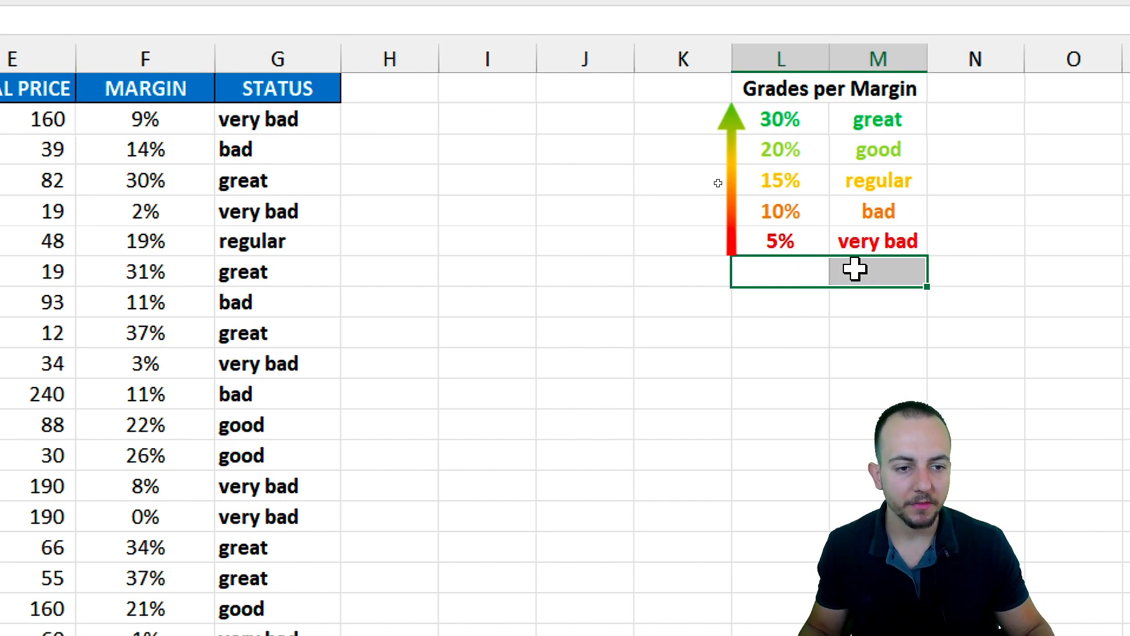
pyautogui.click(869, 268)
pyautogui.click(810, 269)
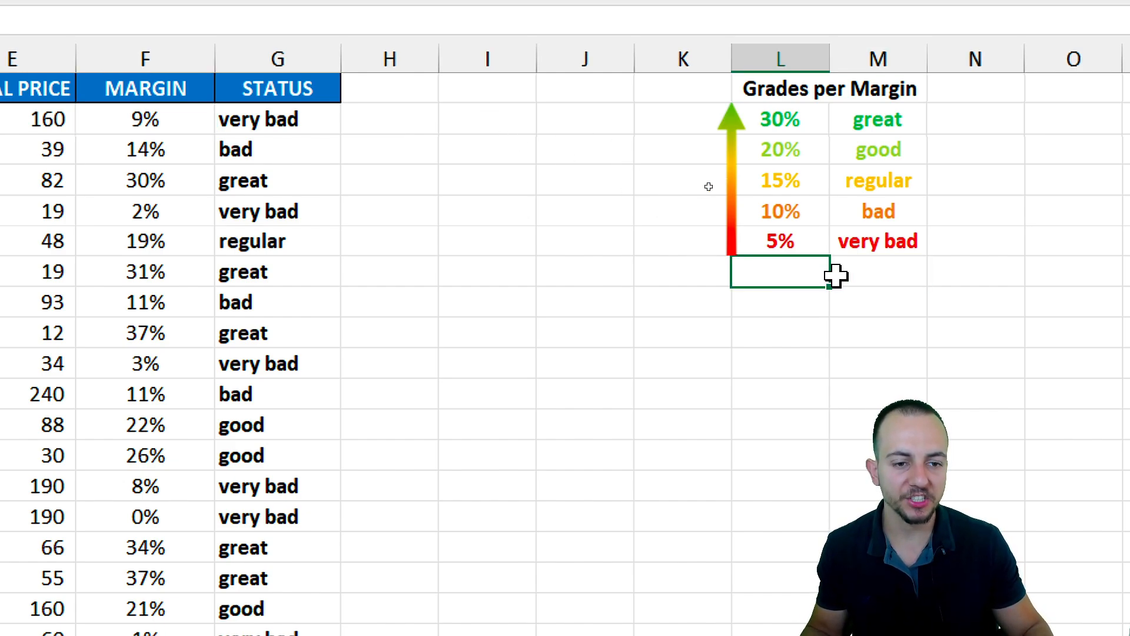
pyautogui.moveTo(802, 240); pyautogui.dragTo(804, 259)
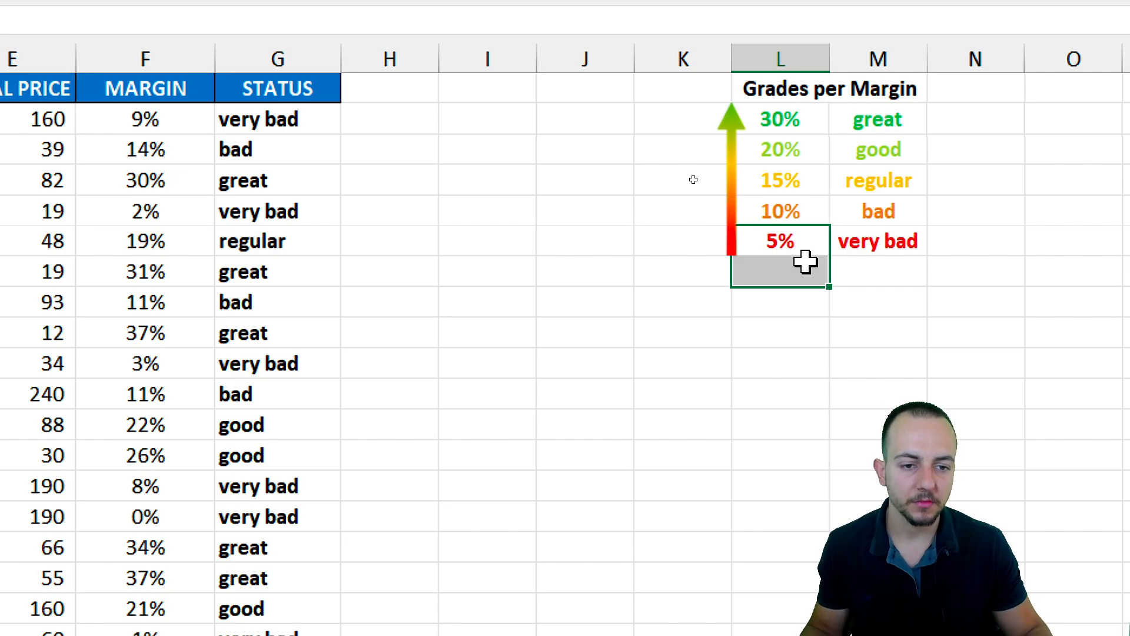
pyautogui.moveTo(868, 272); pyautogui.dragTo(810, 272)
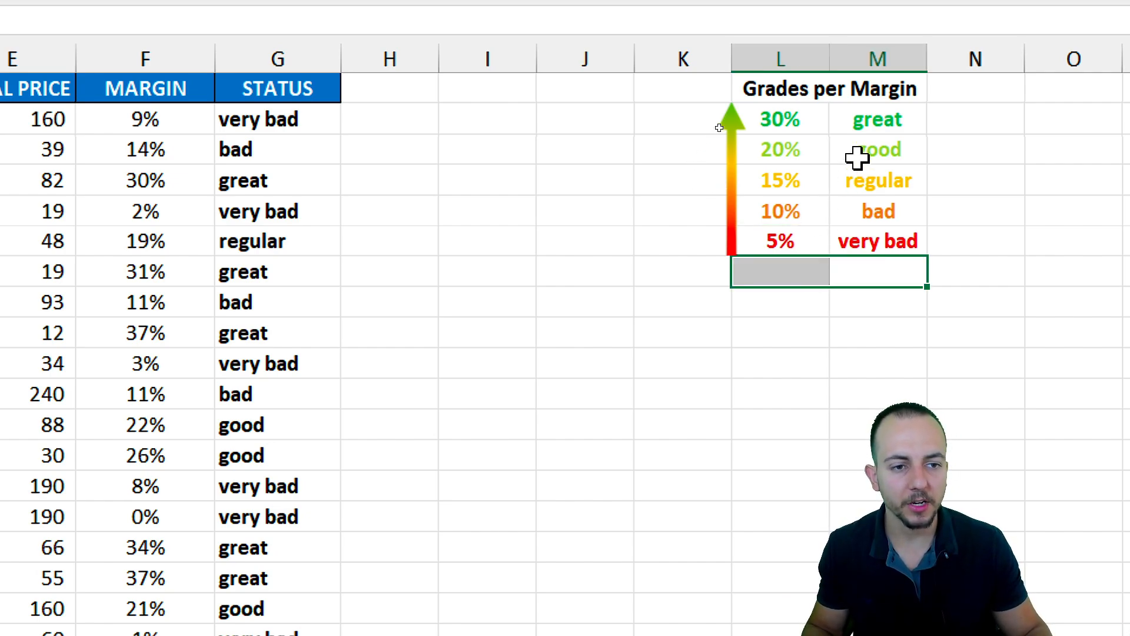
pyautogui.moveTo(864, 121); pyautogui.dragTo(883, 243)
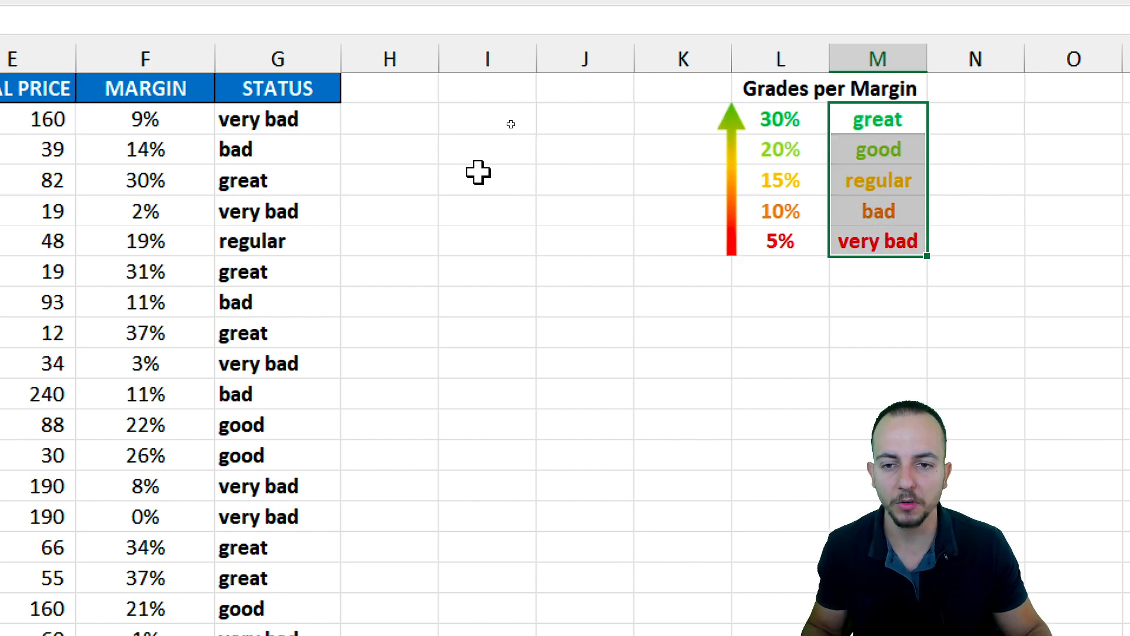
# - Set the margin in F2 to 40%
pyautogui.click(349, 123)
pyautogui.click(115, 126)
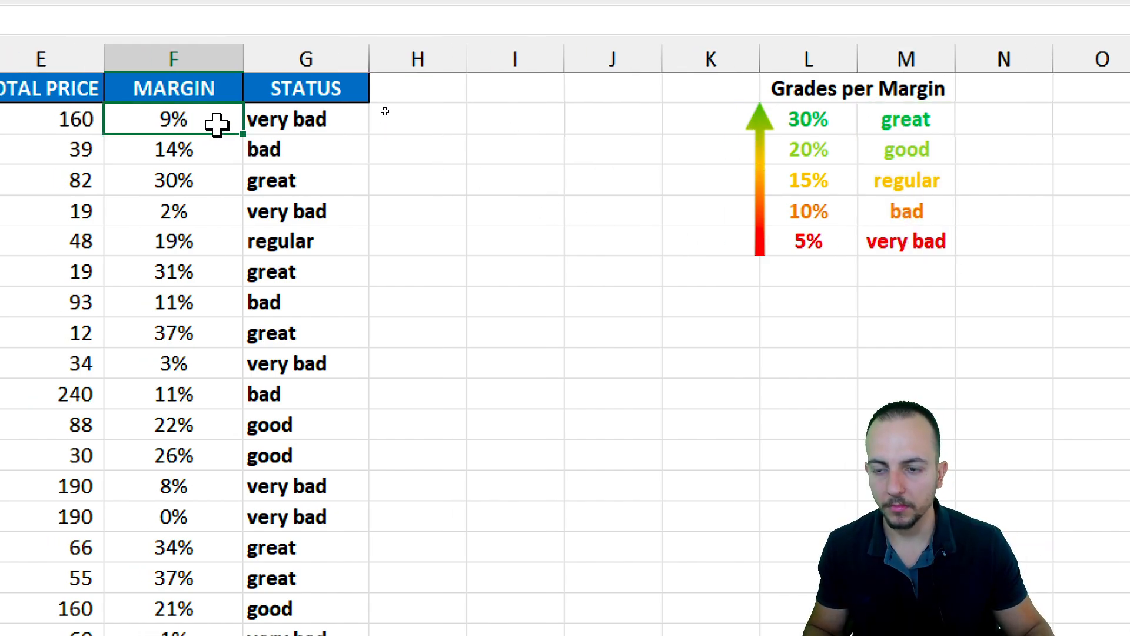
pyautogui.write('40')
pyautogui.press('Return')
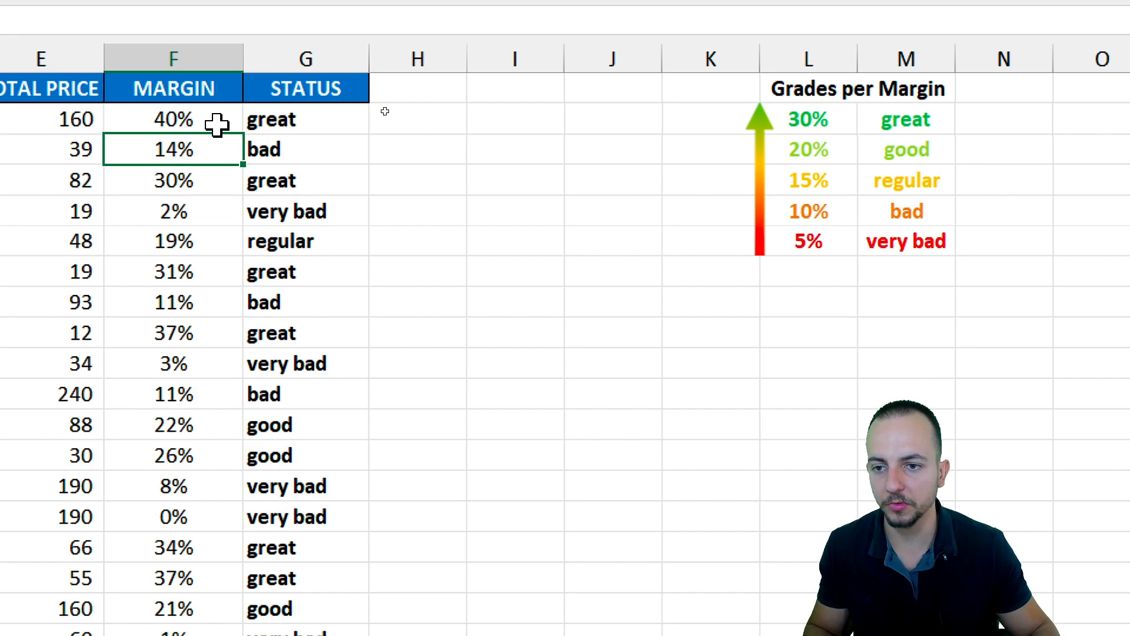
# - Begin an IFS formula in H2 that returns "great" when the F2 margin is at least 30%
pyautogui.click(393, 119)
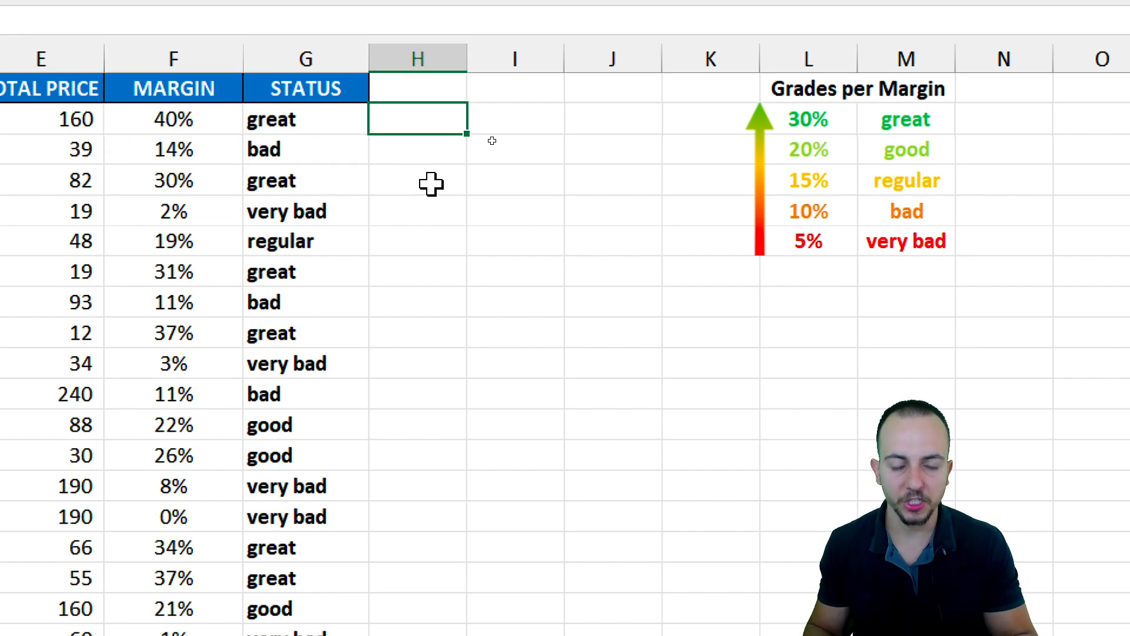
pyautogui.write('=ifs')
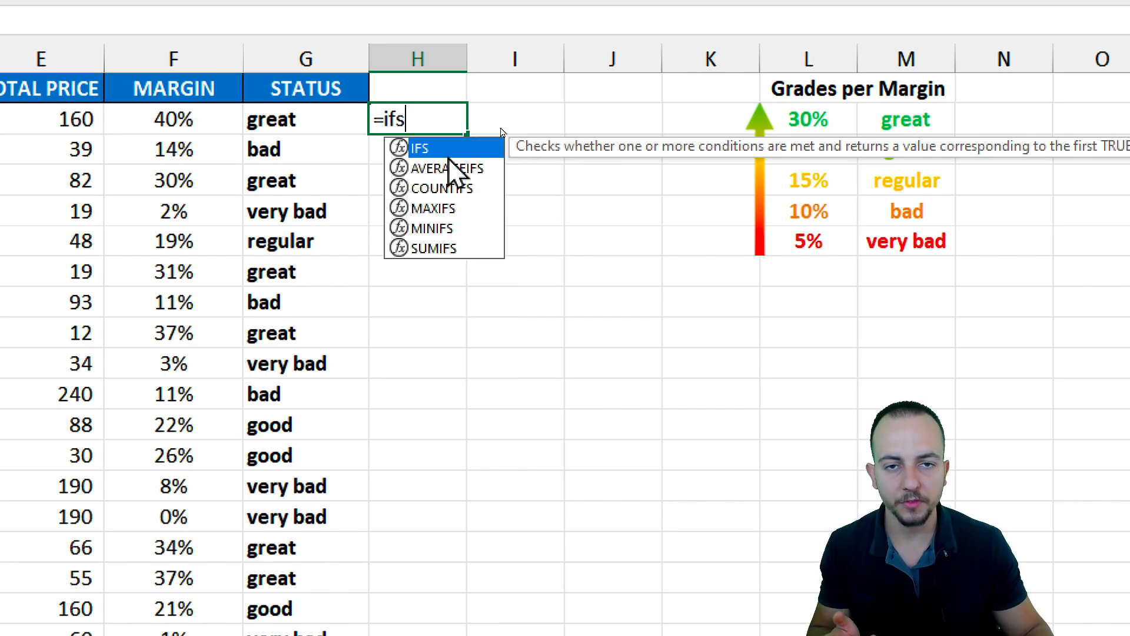
pyautogui.press('Tab')
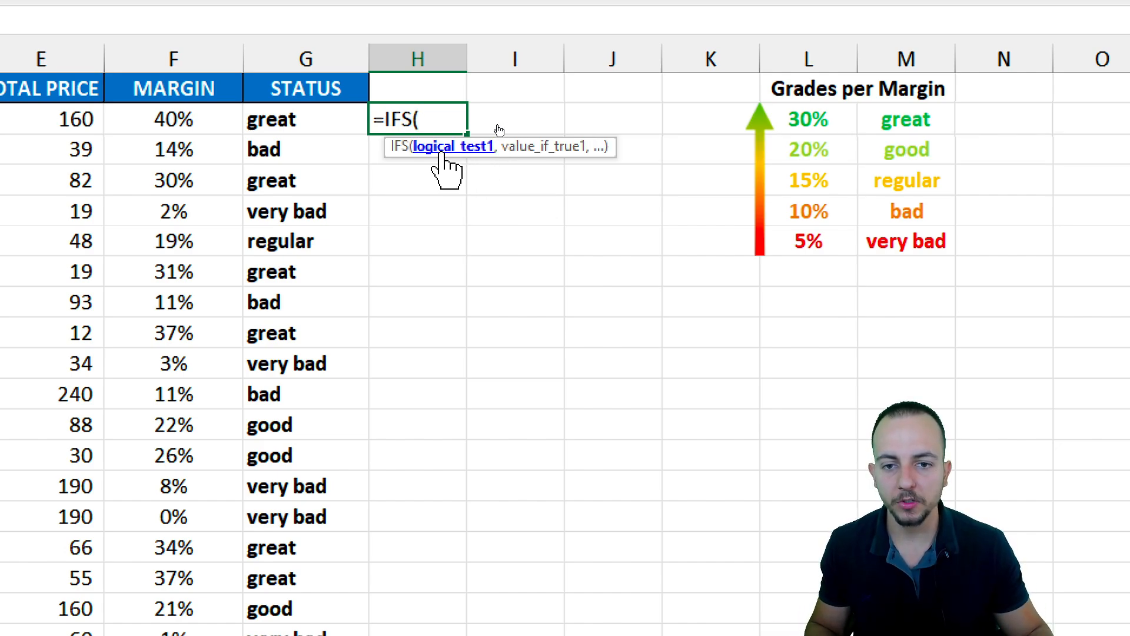
pyautogui.click(217, 126)
pyautogui.write('>=')
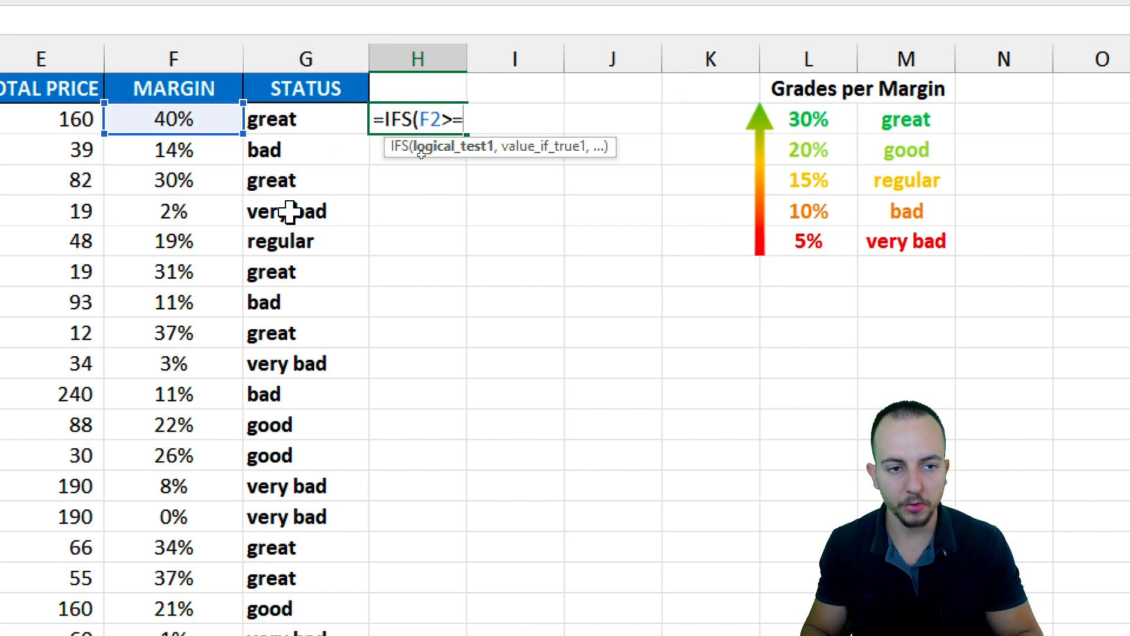
pyautogui.write('30')
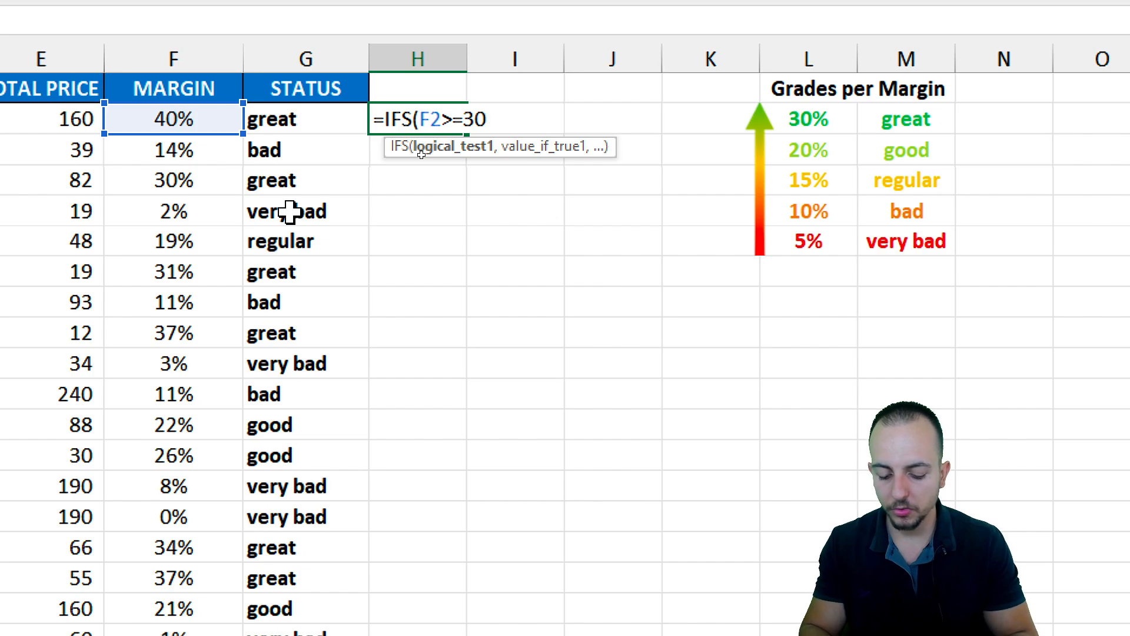
pyautogui.write('%,"')
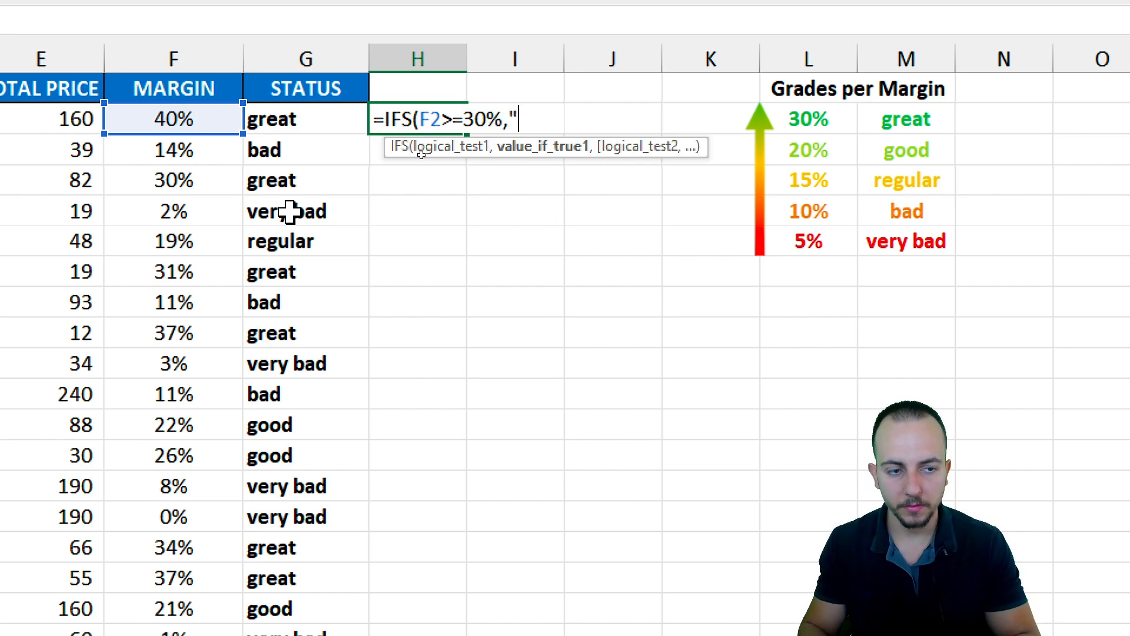
pyautogui.write('great"')
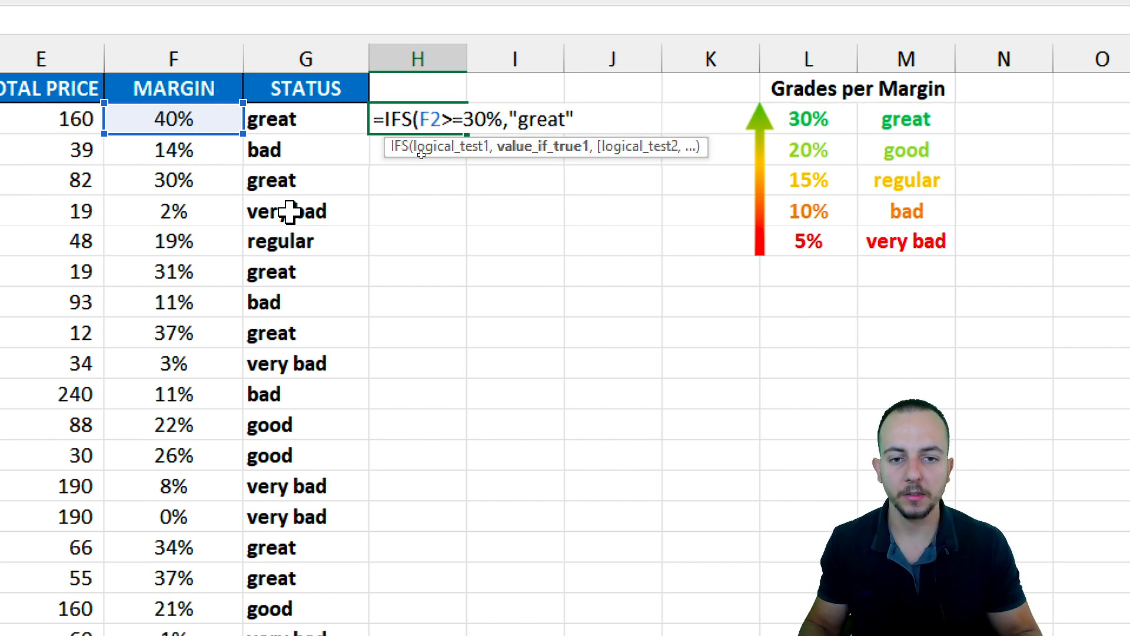
pyautogui.write(',')
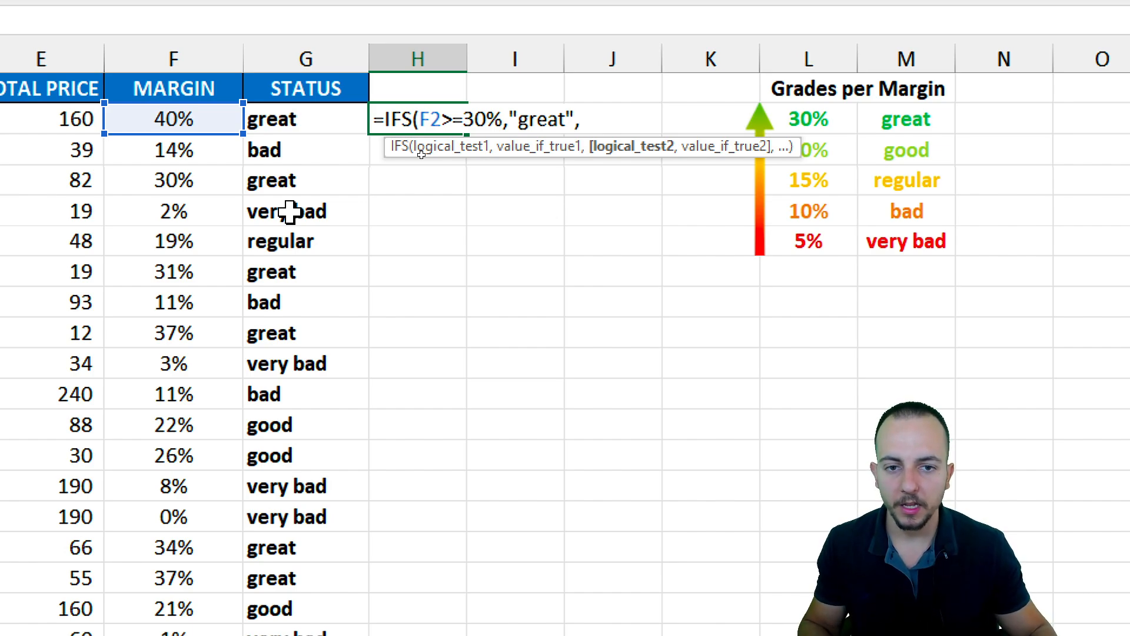
# - Try a second IFS condition in H2 returning "good" when F2 is at least 20%, and discard the formula
pyautogui.click(176, 121)
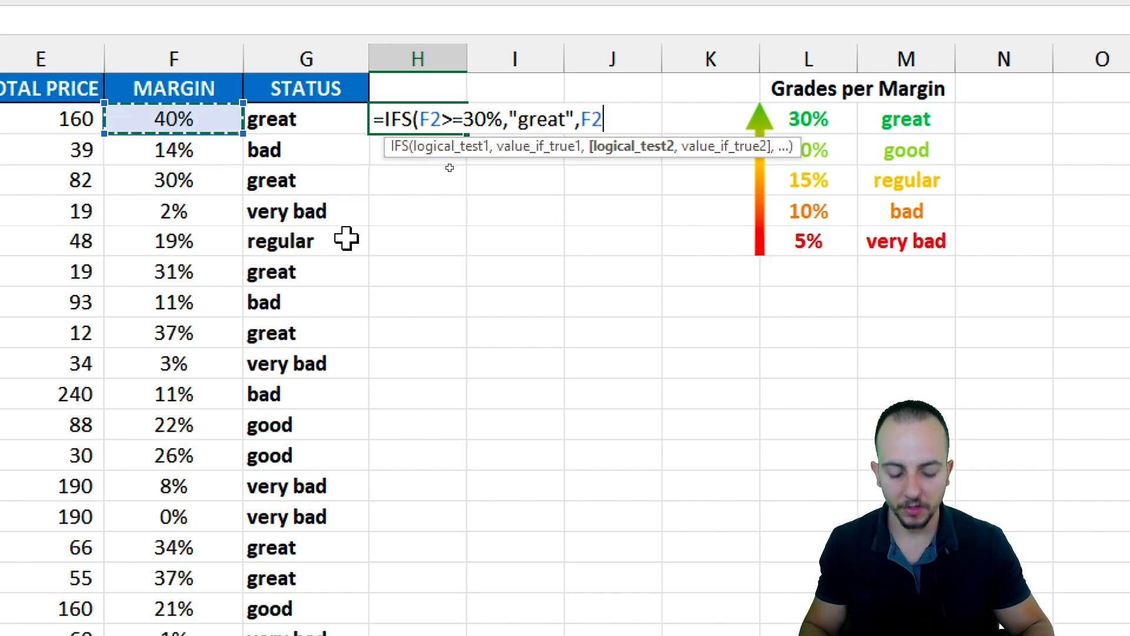
pyautogui.write('>=')
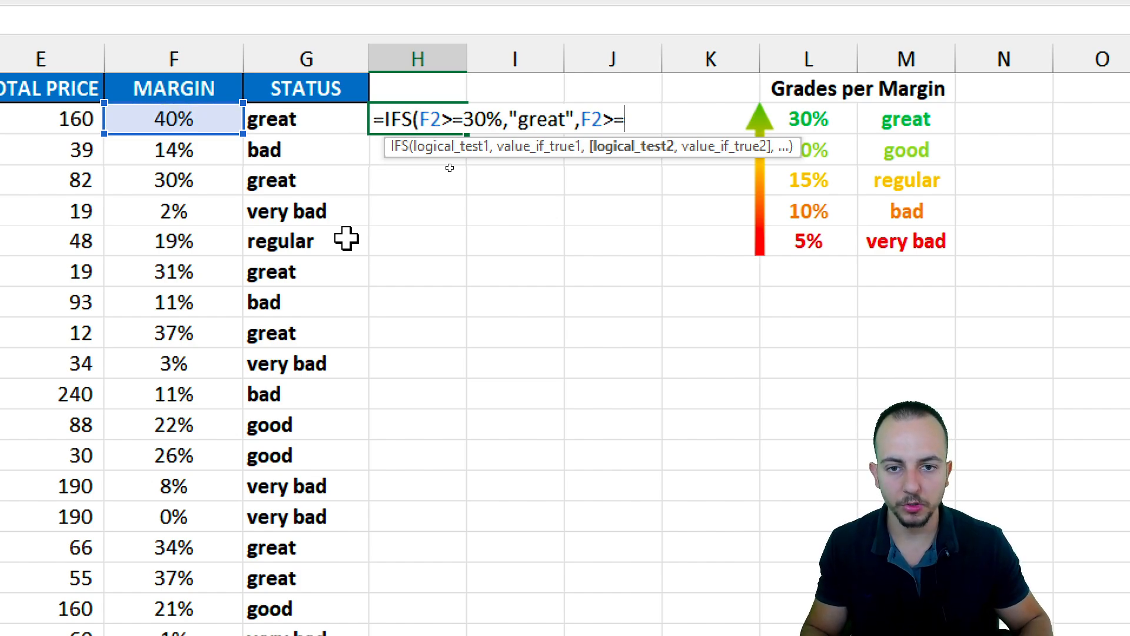
pyautogui.write('20%,')
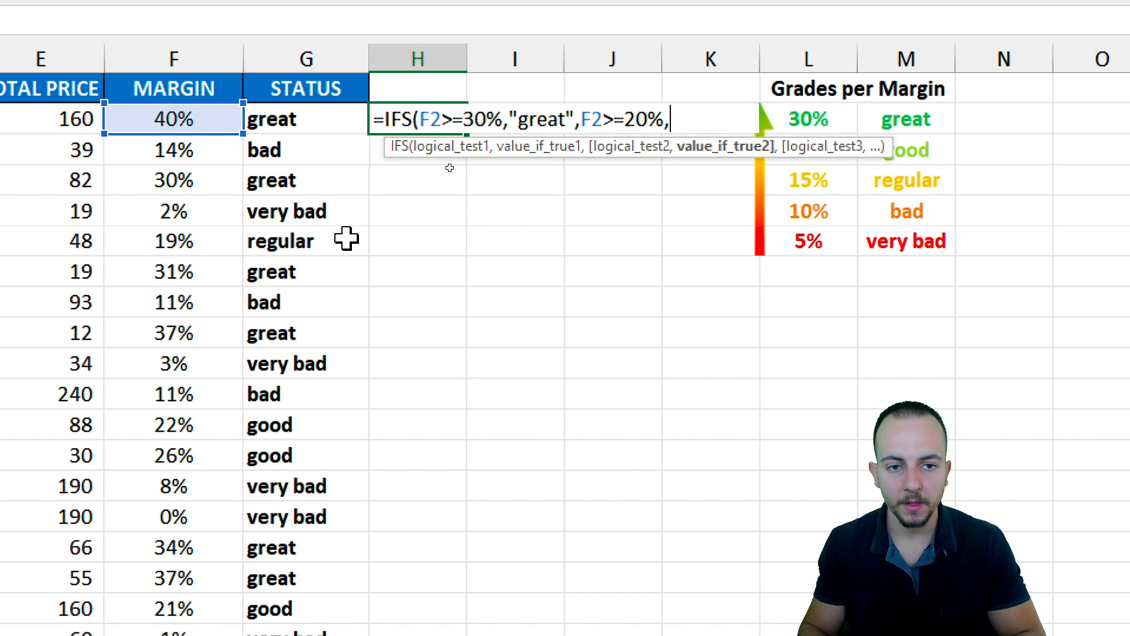
pyautogui.write('"good')
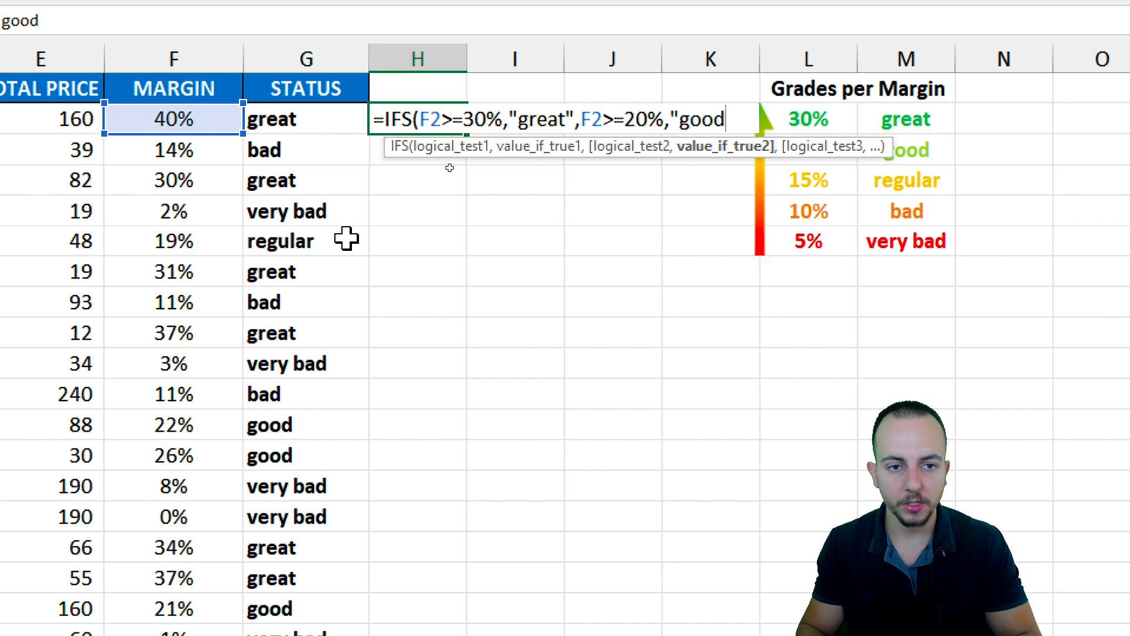
pyautogui.write('"')
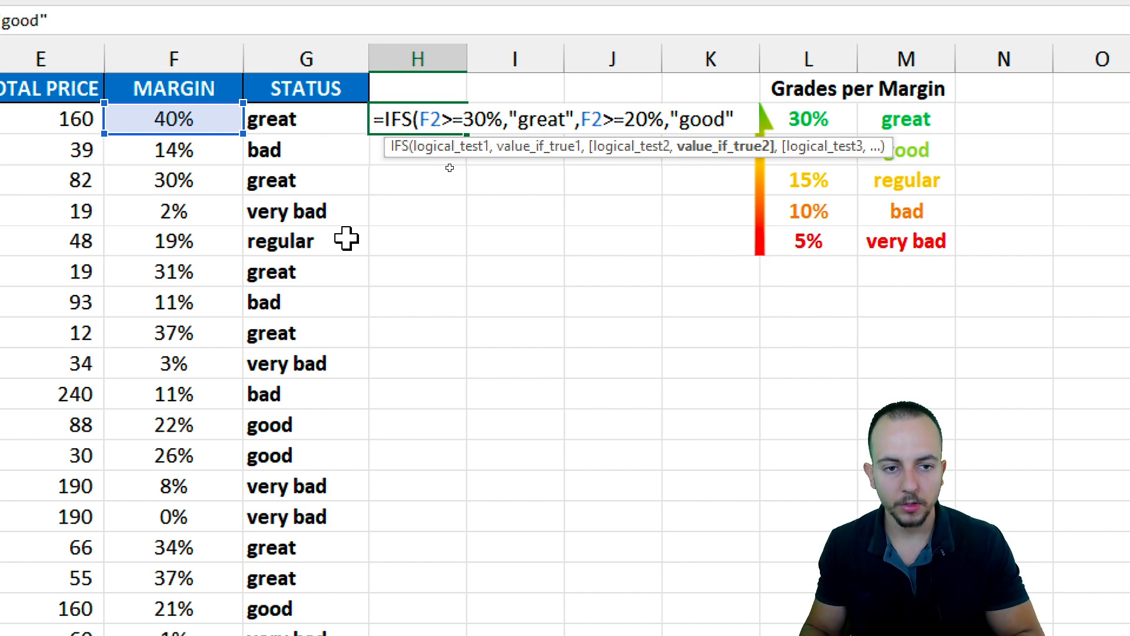
pyautogui.write(',')
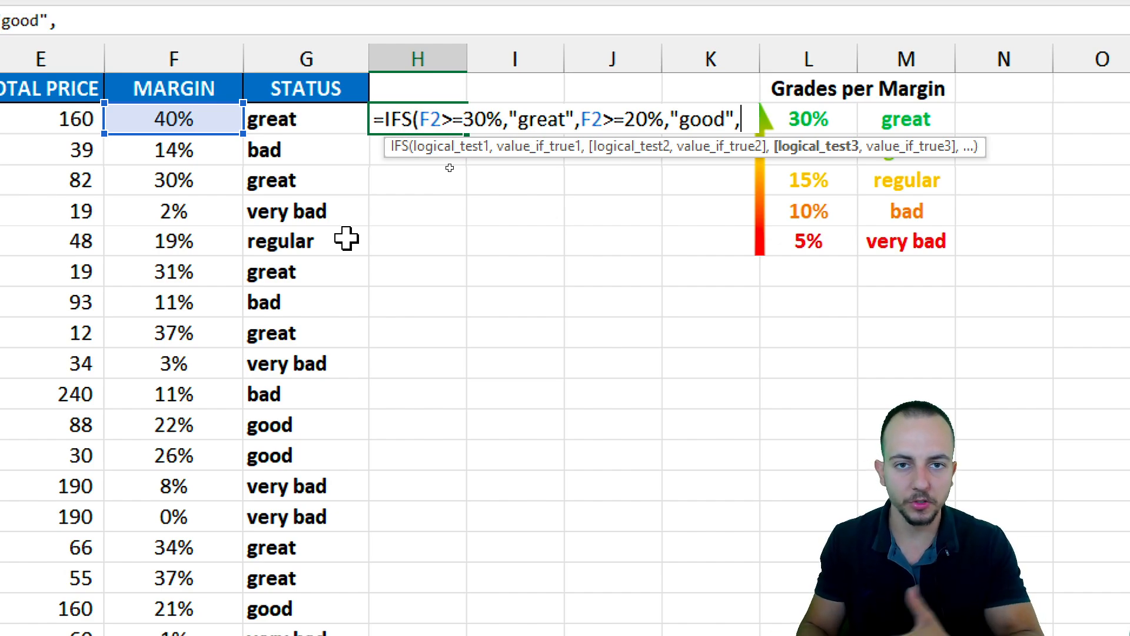
pyautogui.press('BackSpace')
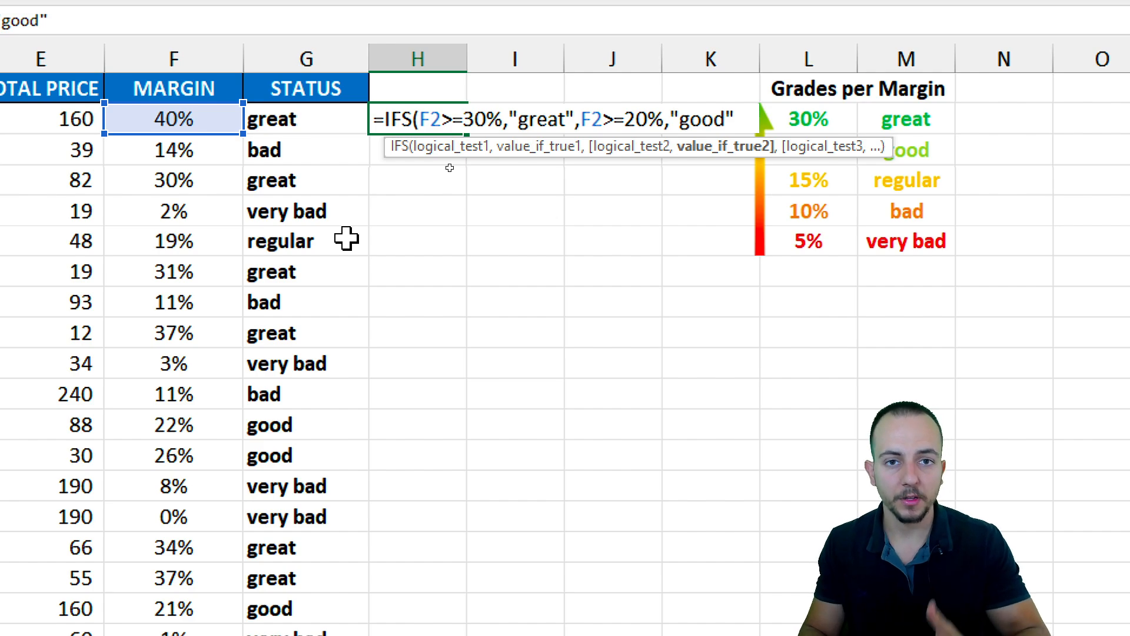
pyautogui.press('Escape')
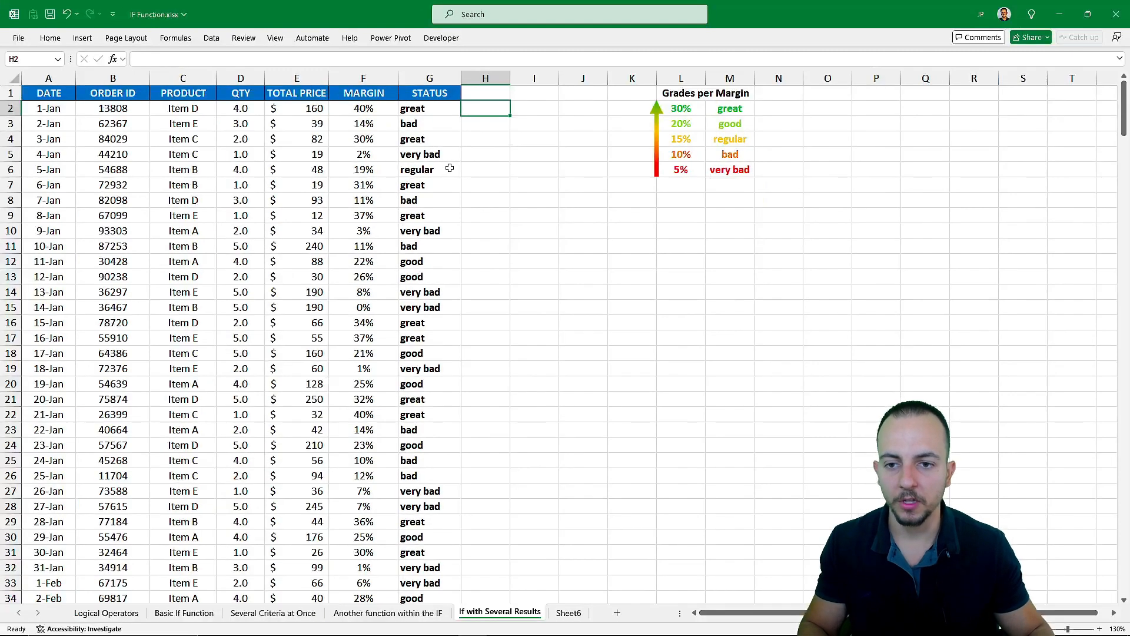
# - Review the example sheets from If with Several Results back to Logical Operators and forward again, starting from cell A1
pyautogui.click(56, 95)
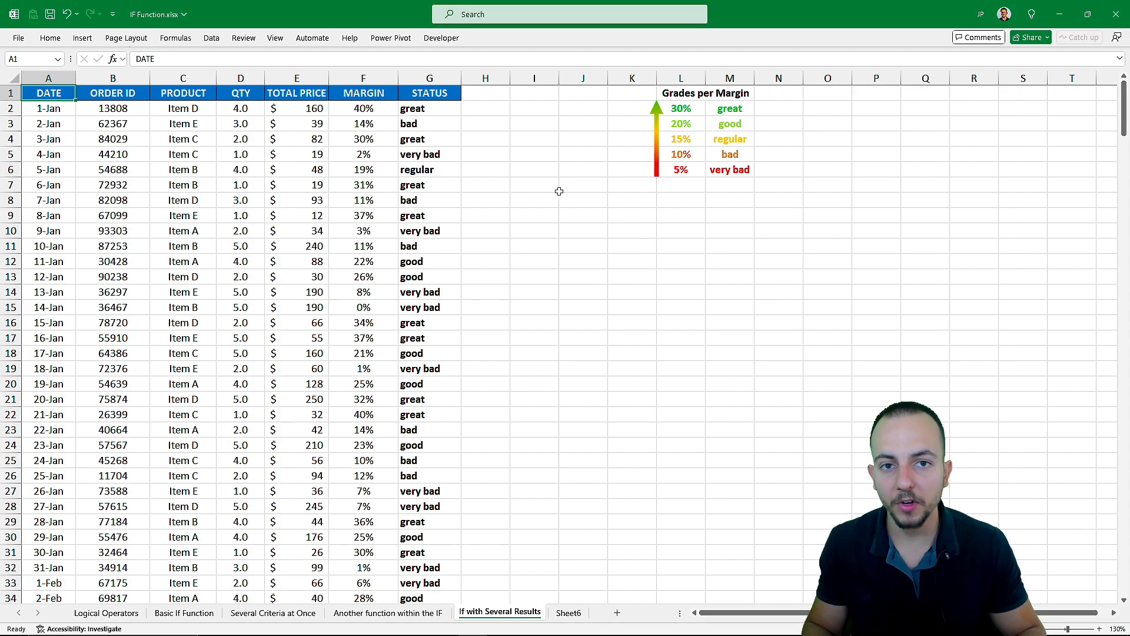
pyautogui.hotkey('ctrl', 'pageup')
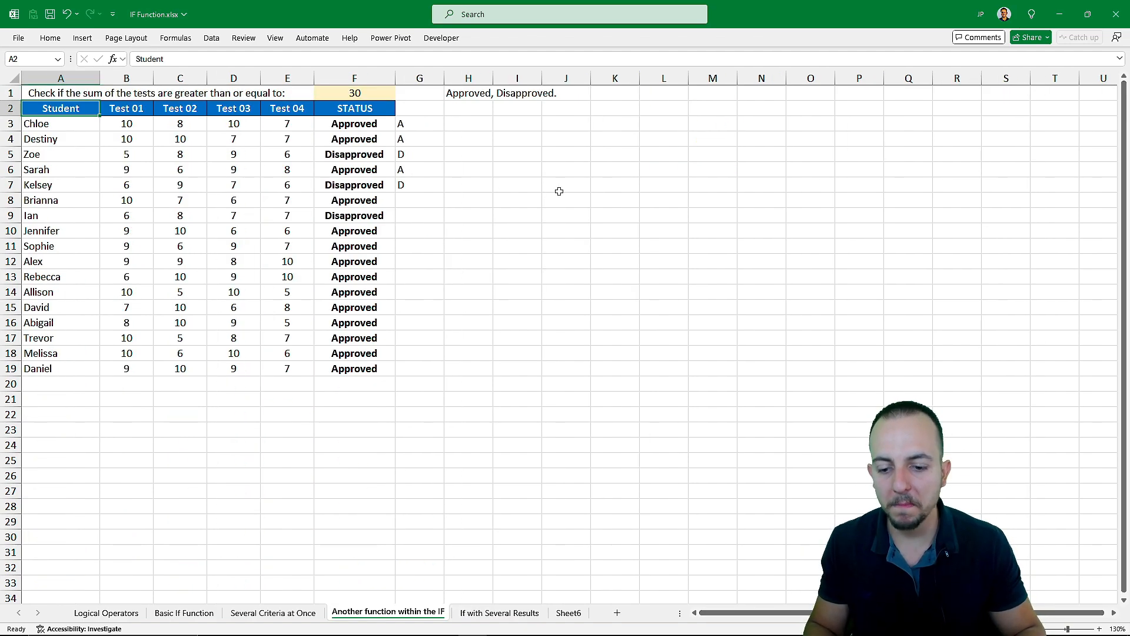
pyautogui.hotkey('ctrl', 'pageup')
pyautogui.hotkey('ctrl', 'pageup')
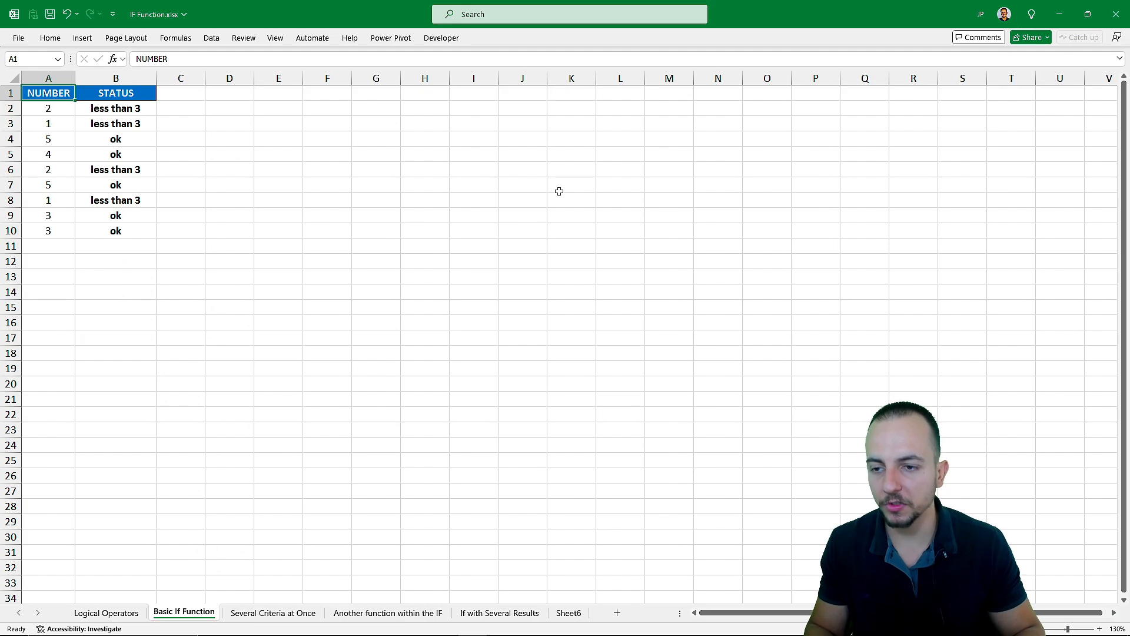
pyautogui.hotkey('ctrl', 'pageup')
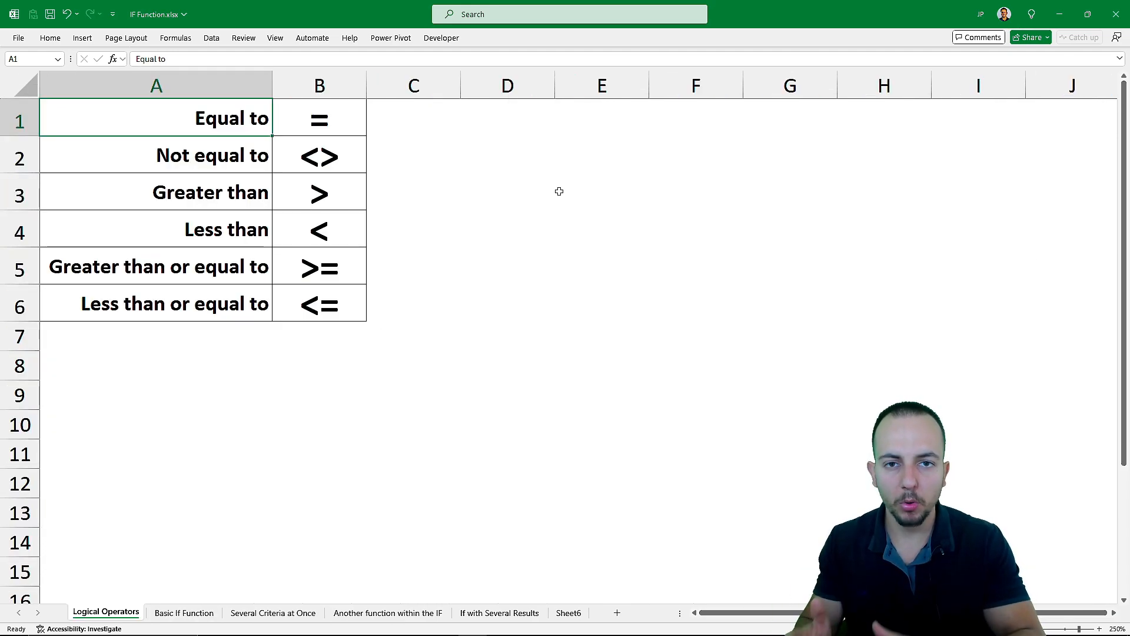
pyautogui.hotkey('ctrl', 'pagedown')
pyautogui.hotkey('ctrl', 'pagedown')
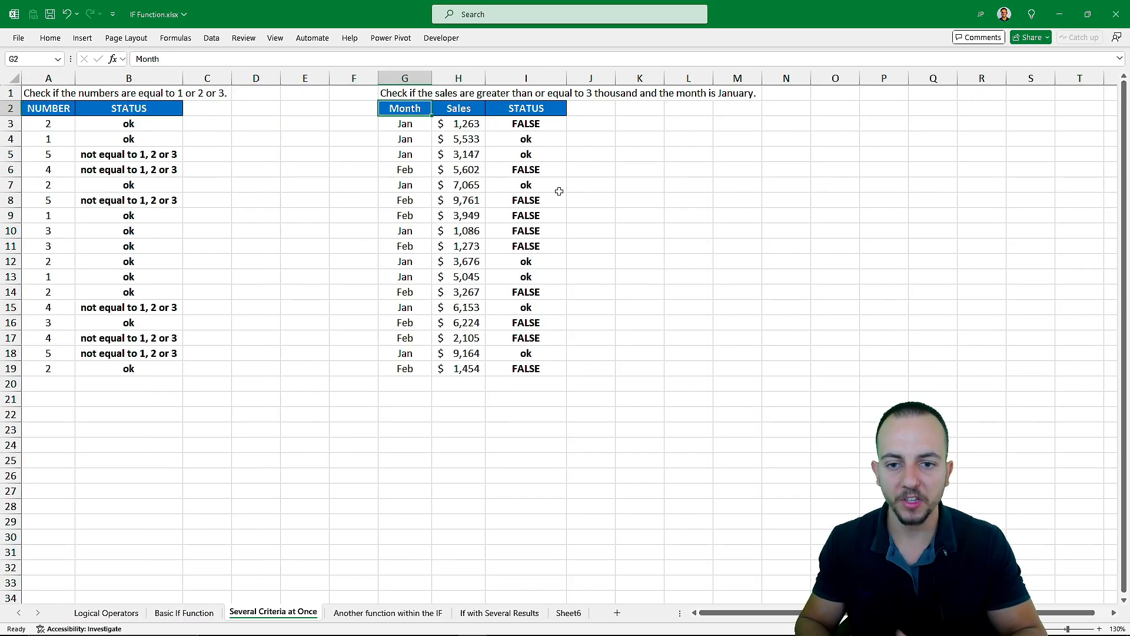
pyautogui.hotkey('ctrl', 'pagedown')
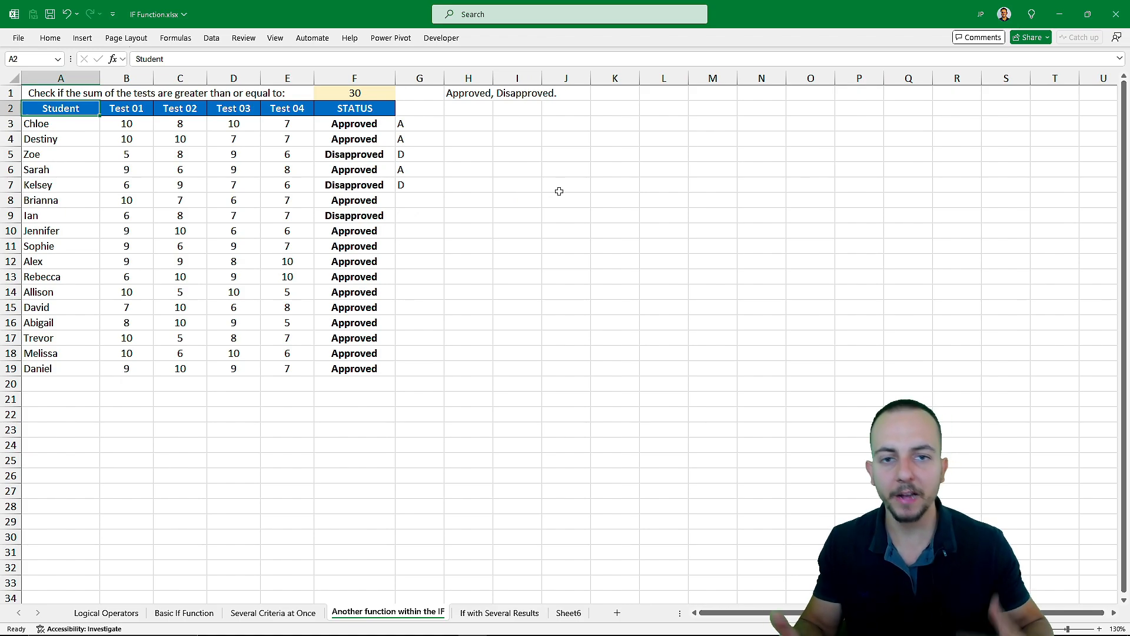
pyautogui.hotkey('ctrl', 'pagedown')
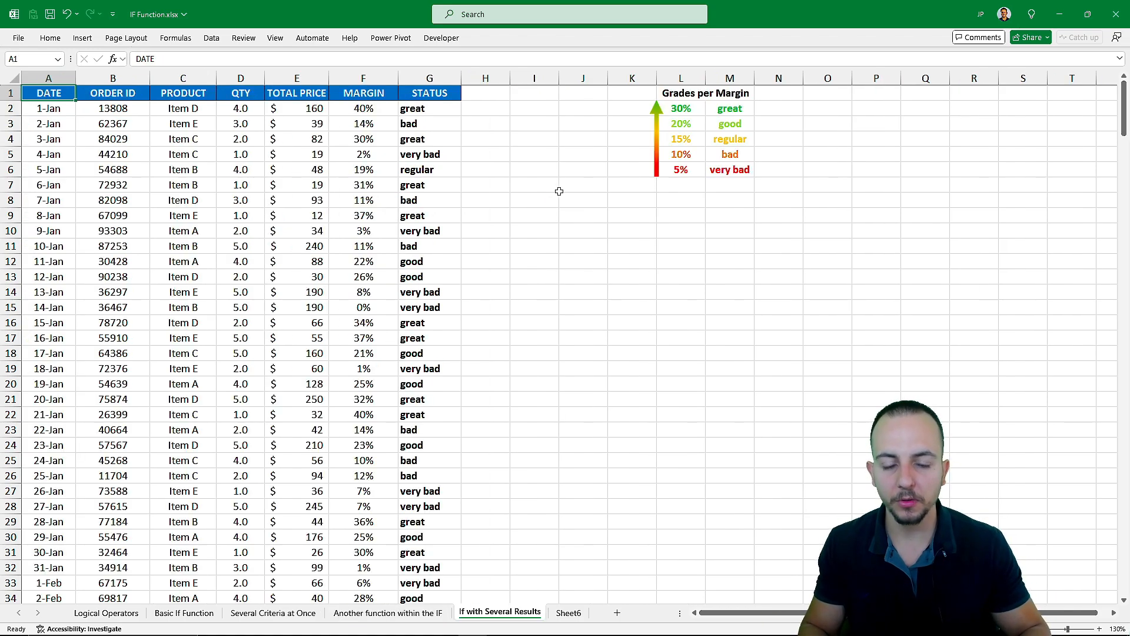